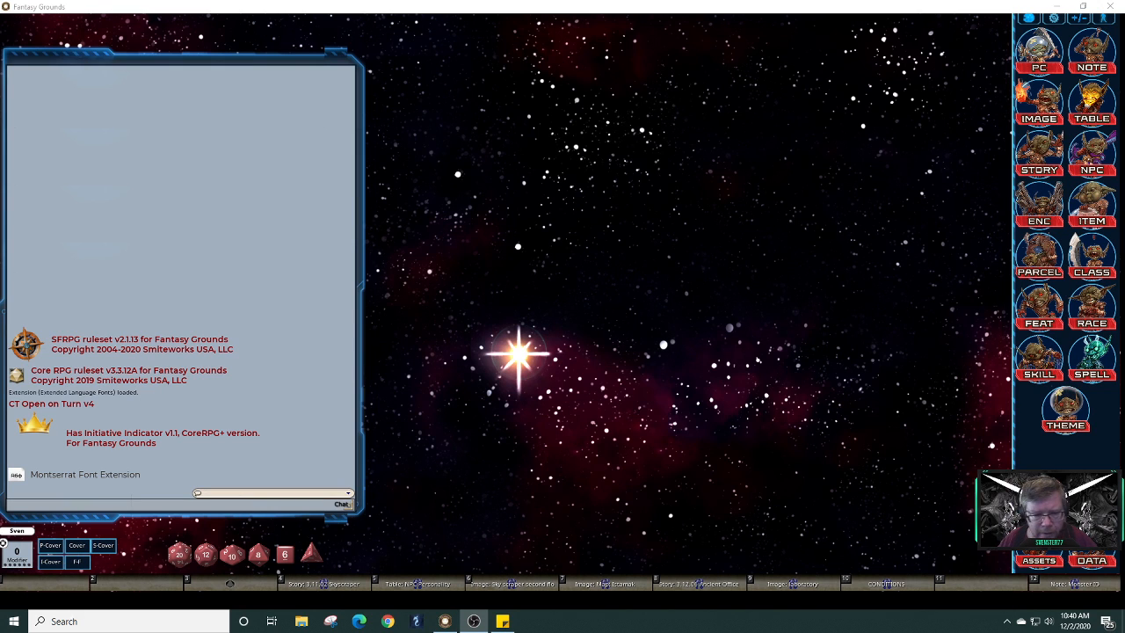
Open the campaign's list of images and maps
left_click(455, 387)
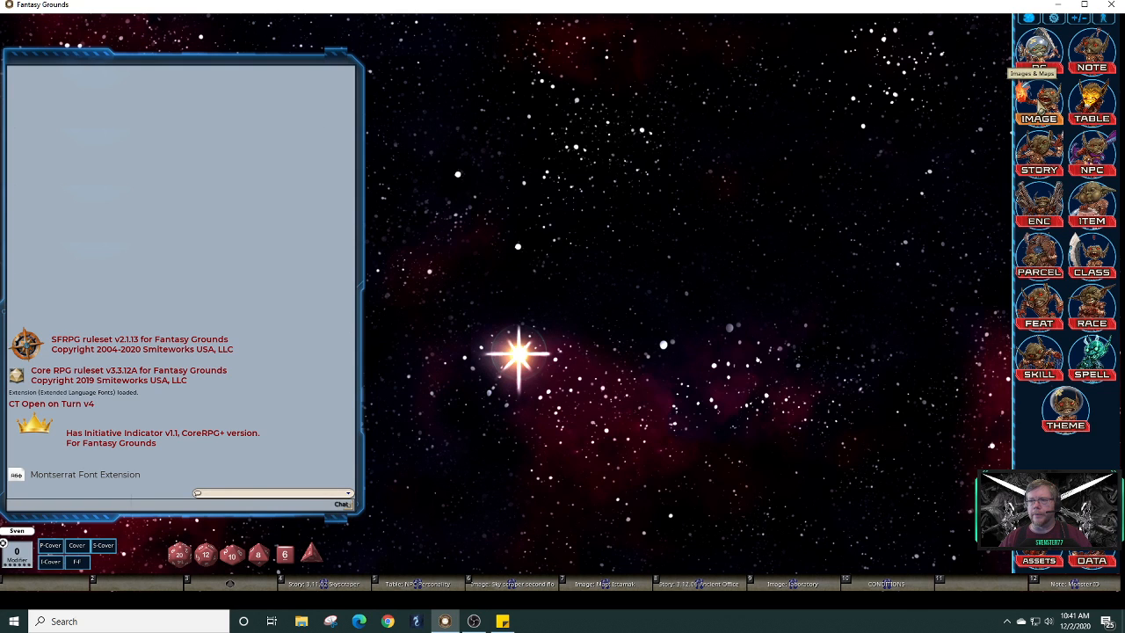
left_click(1038, 101)
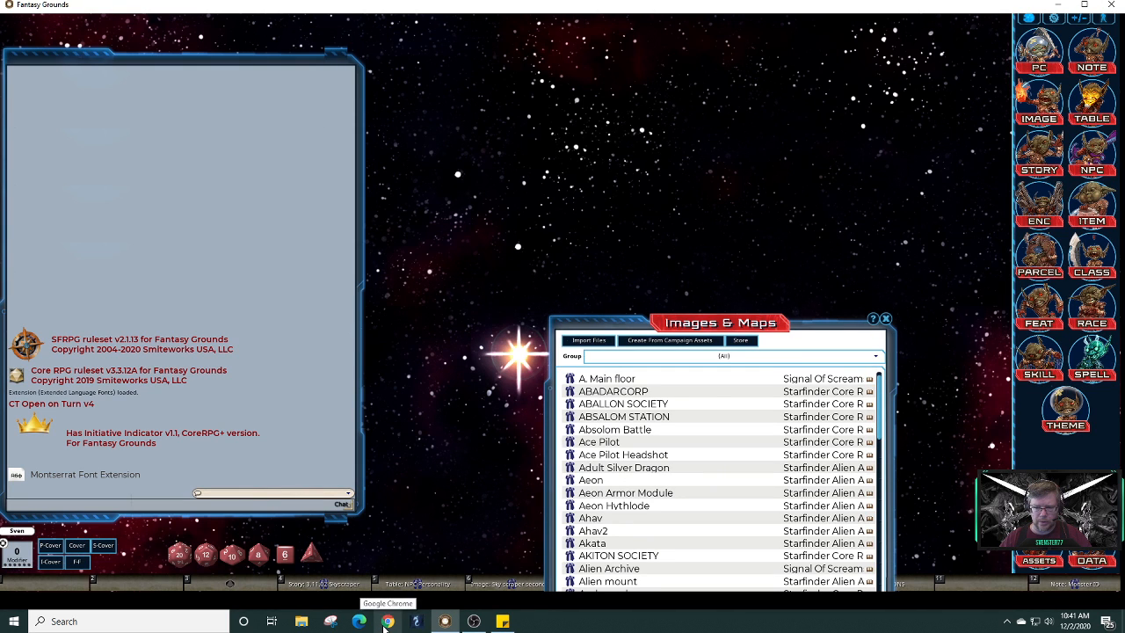
Switch to Microsoft Edge, open the streamer's own Twitch channel to check the live stream, and close the browser
left_click(358, 626)
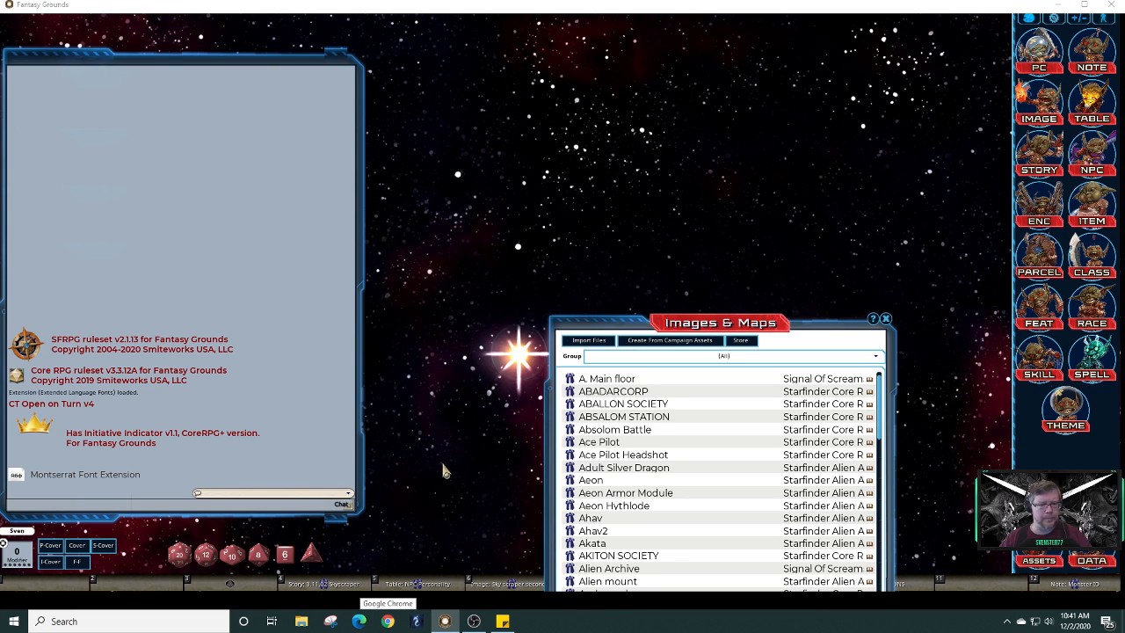
left_click(675, 326)
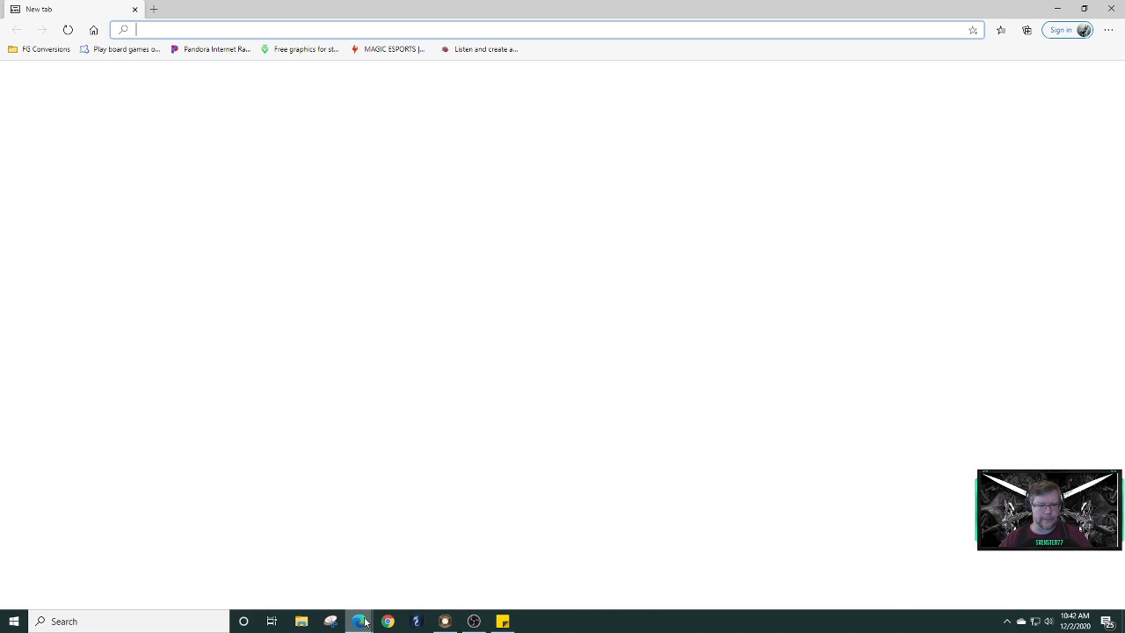
mouse_move(360, 621)
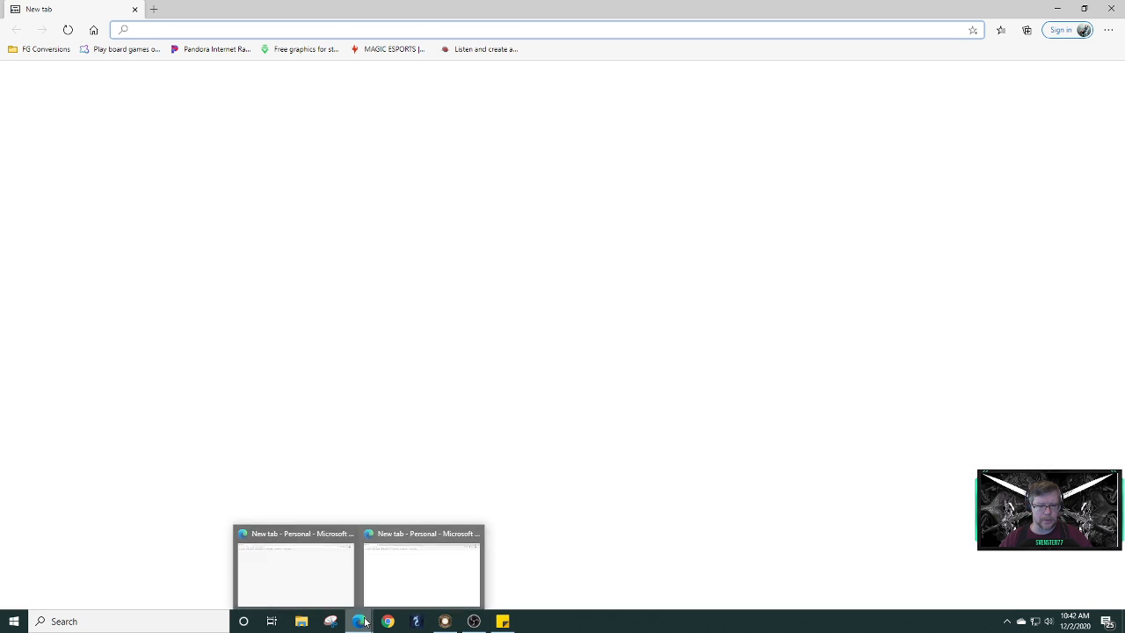
left_click(475, 532)
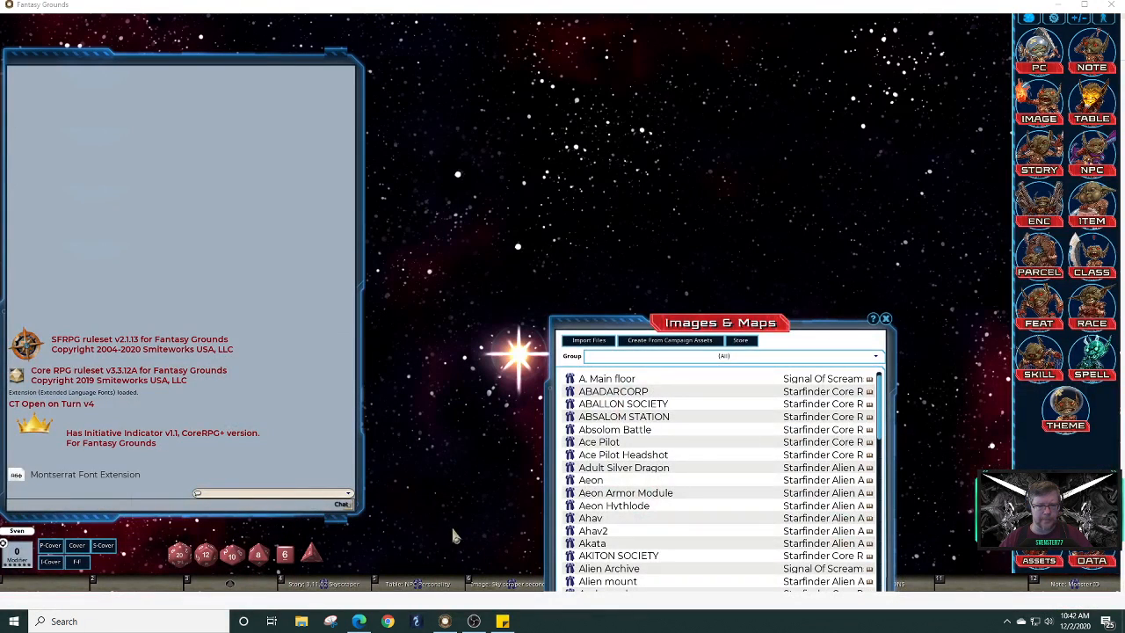
left_click(364, 623)
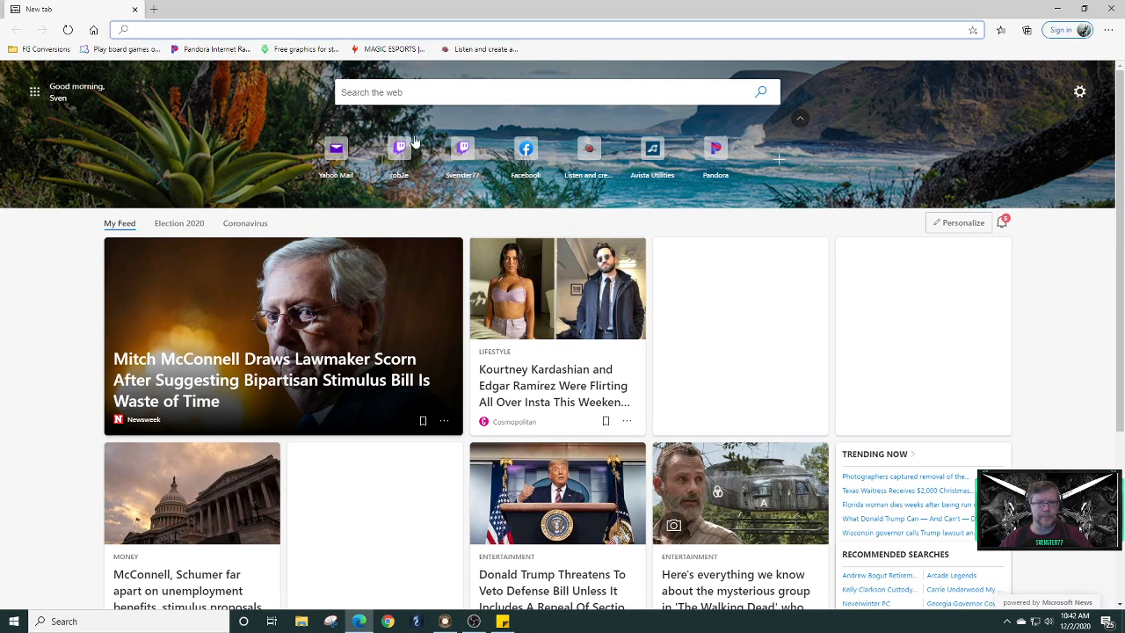
left_click(460, 147)
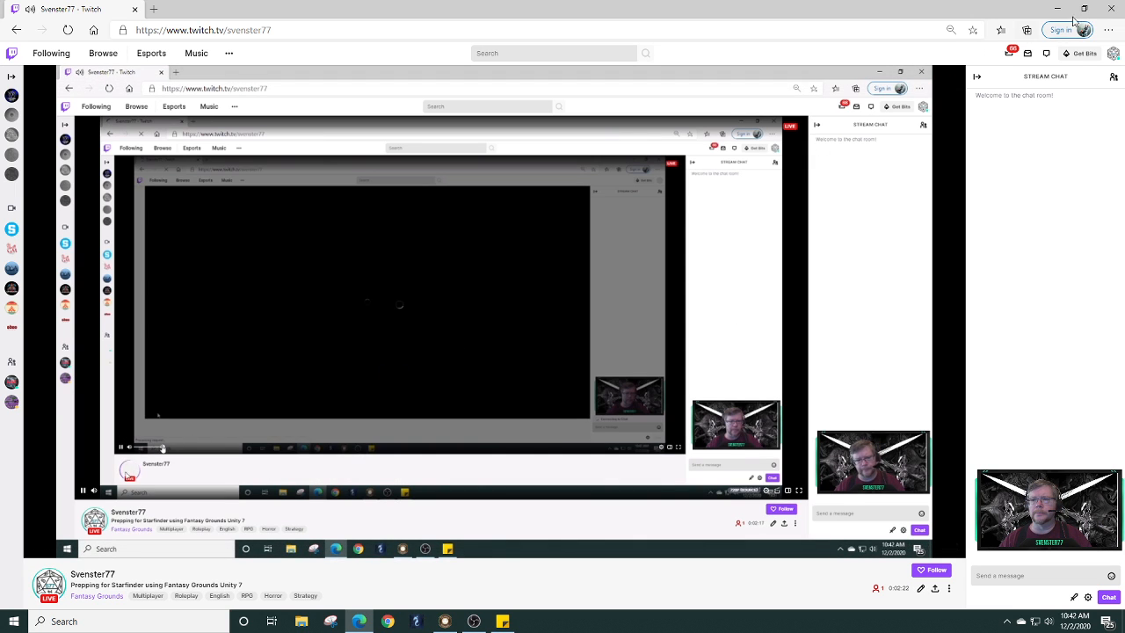
left_click(1113, 8)
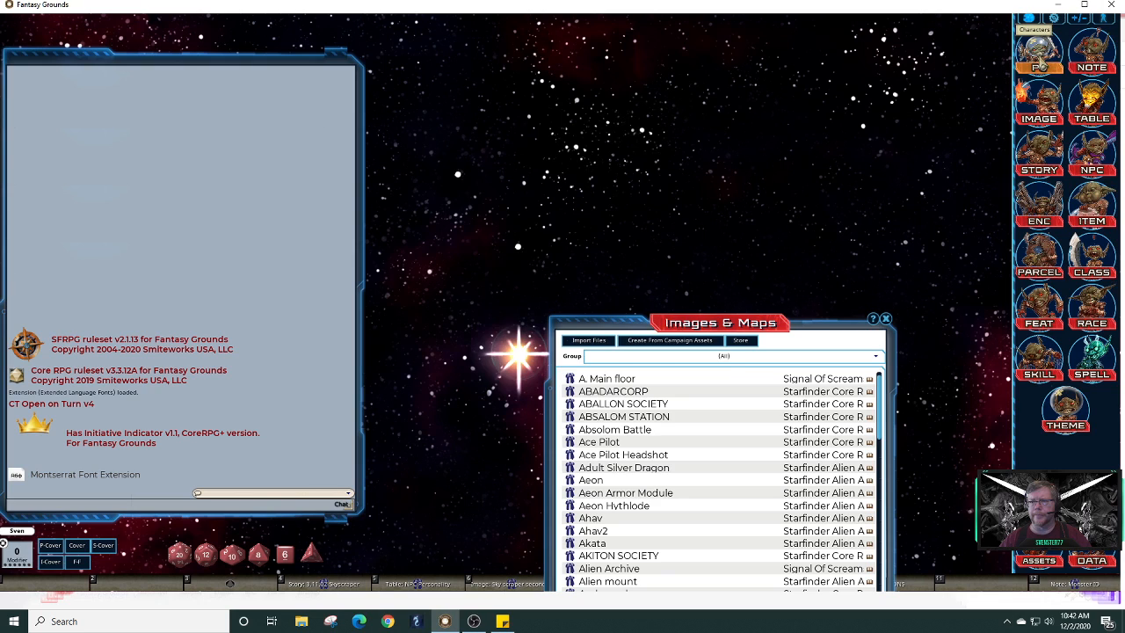
Restart Fantasy Grounds and load the existing Starfinder campaign Engage
left_click(1040, 51)
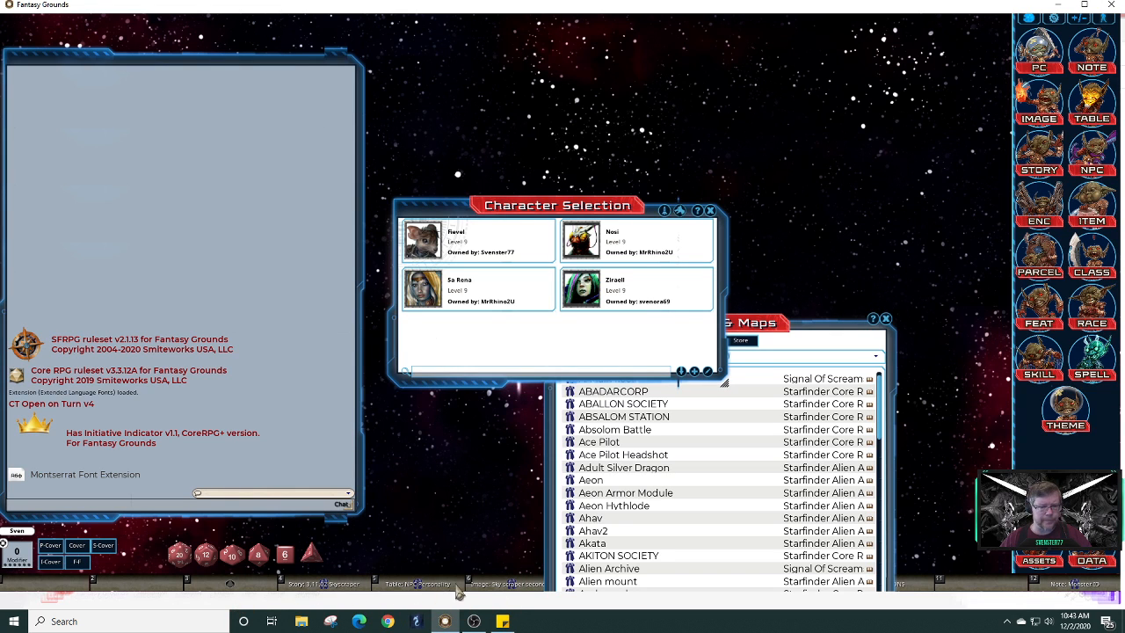
mouse_move(474, 622)
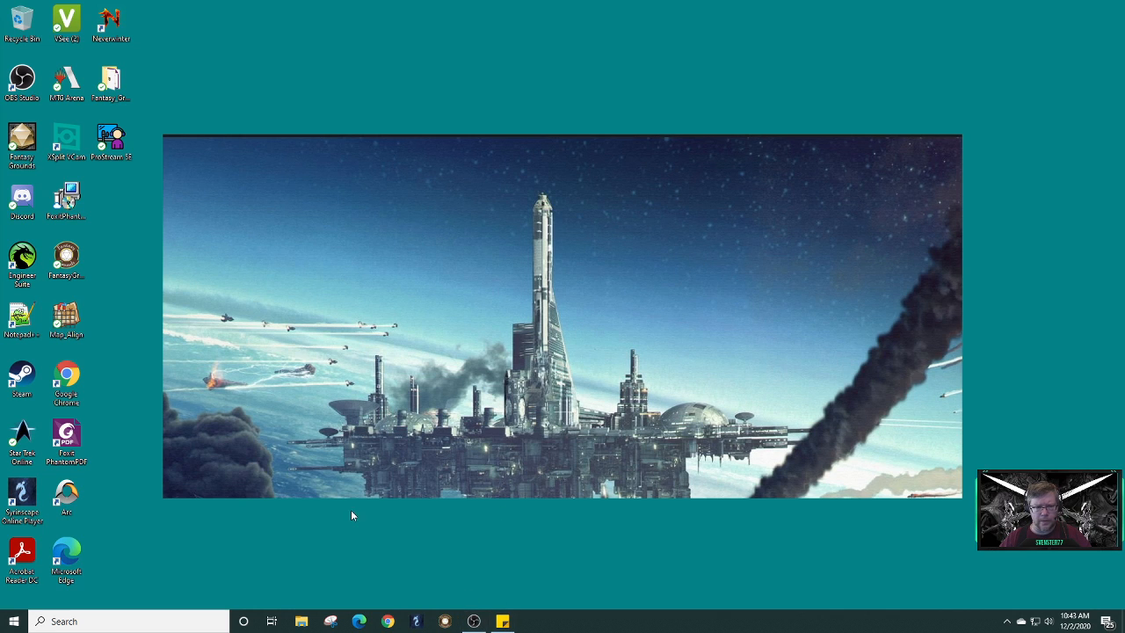
left_click(22, 140)
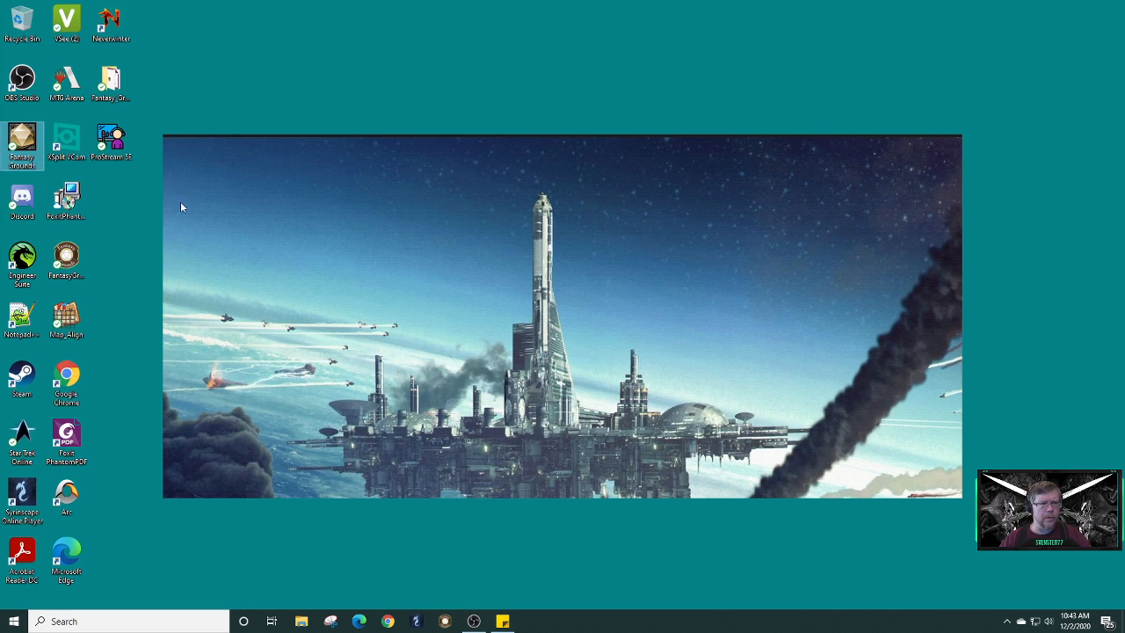
double_click(66, 259)
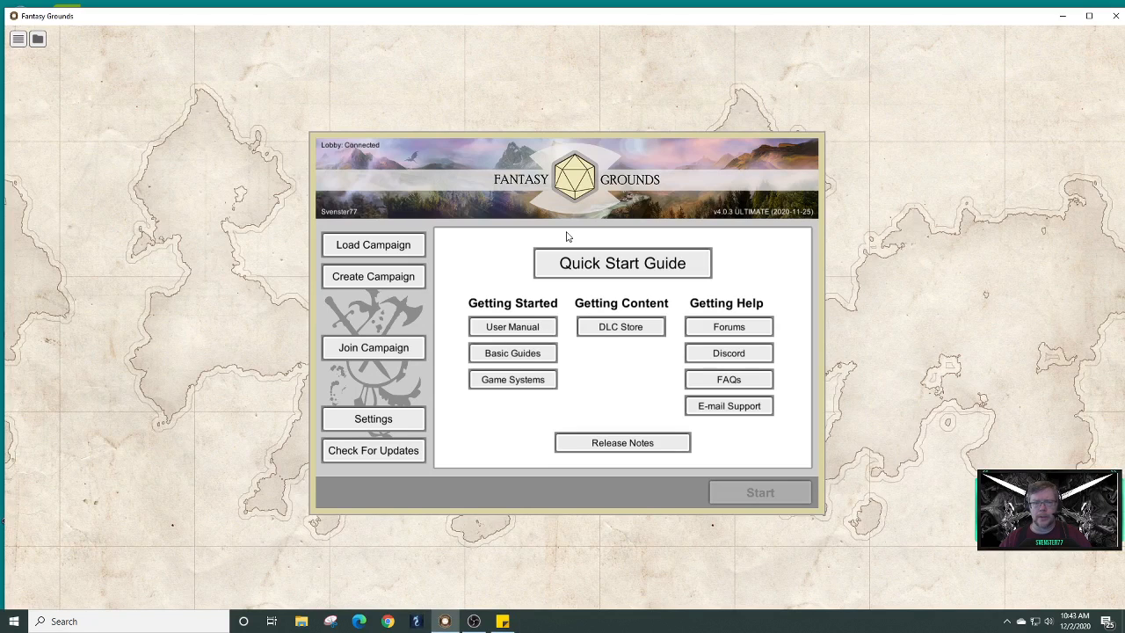
left_click(370, 247)
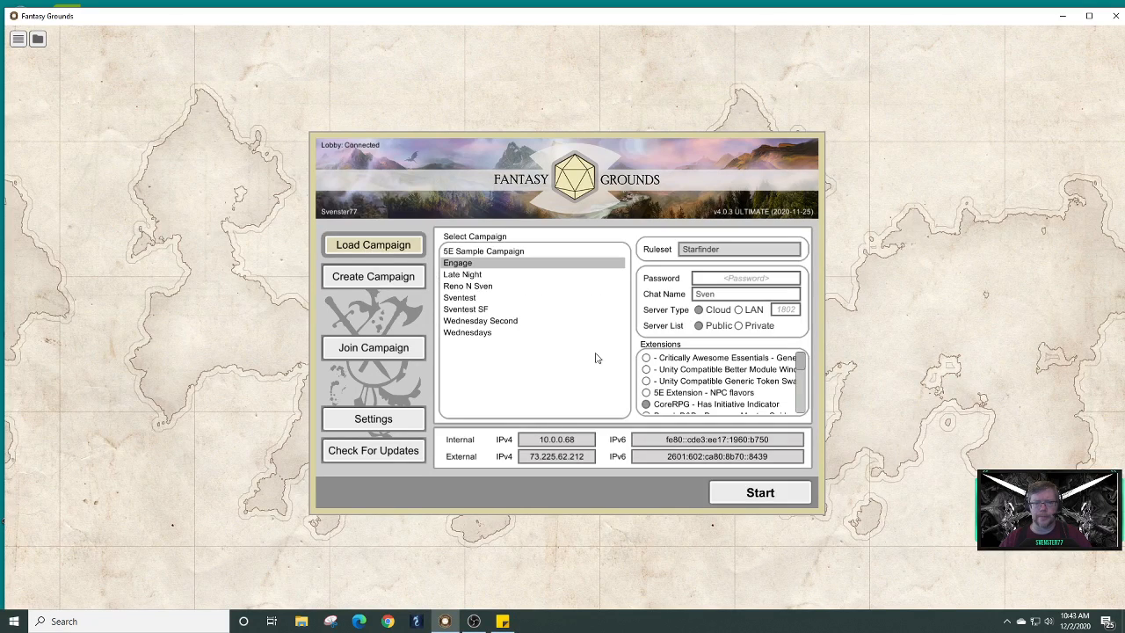
left_click(770, 497)
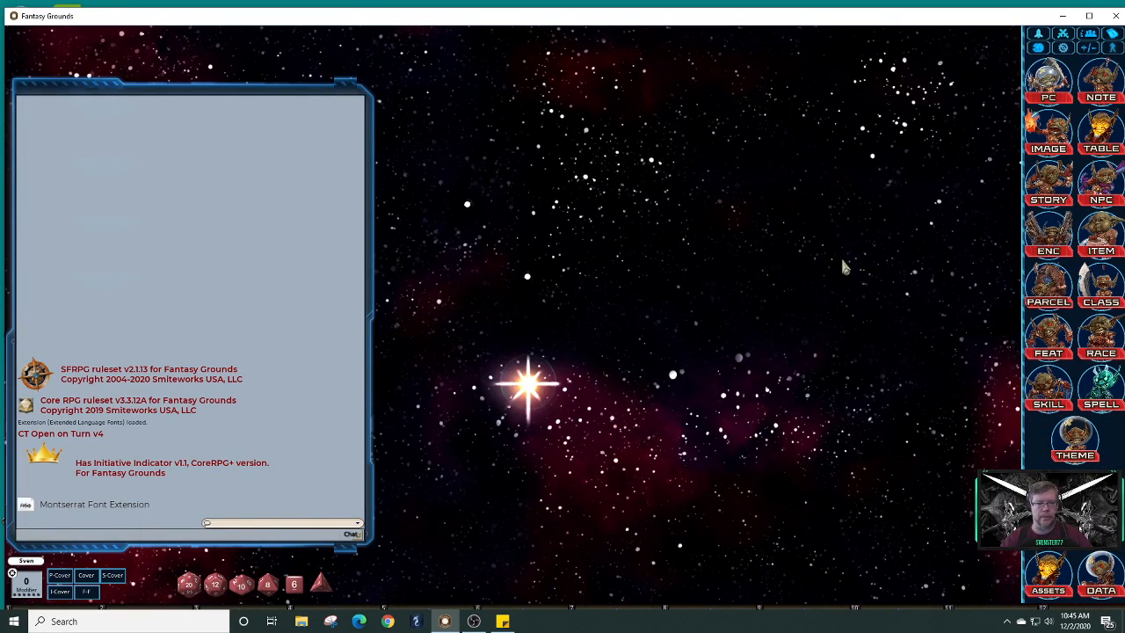
Maximize the campaign window and place the Images & Maps list fully in view with its group choices expanded
left_click(1089, 17)
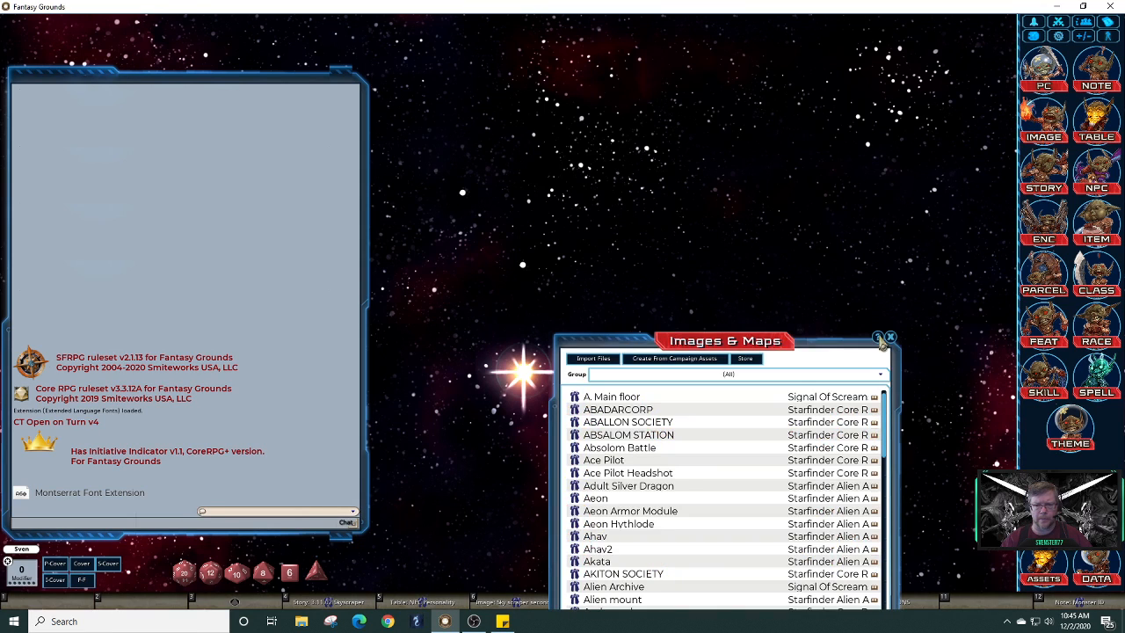
left_click_drag(800, 356, 803, 114)
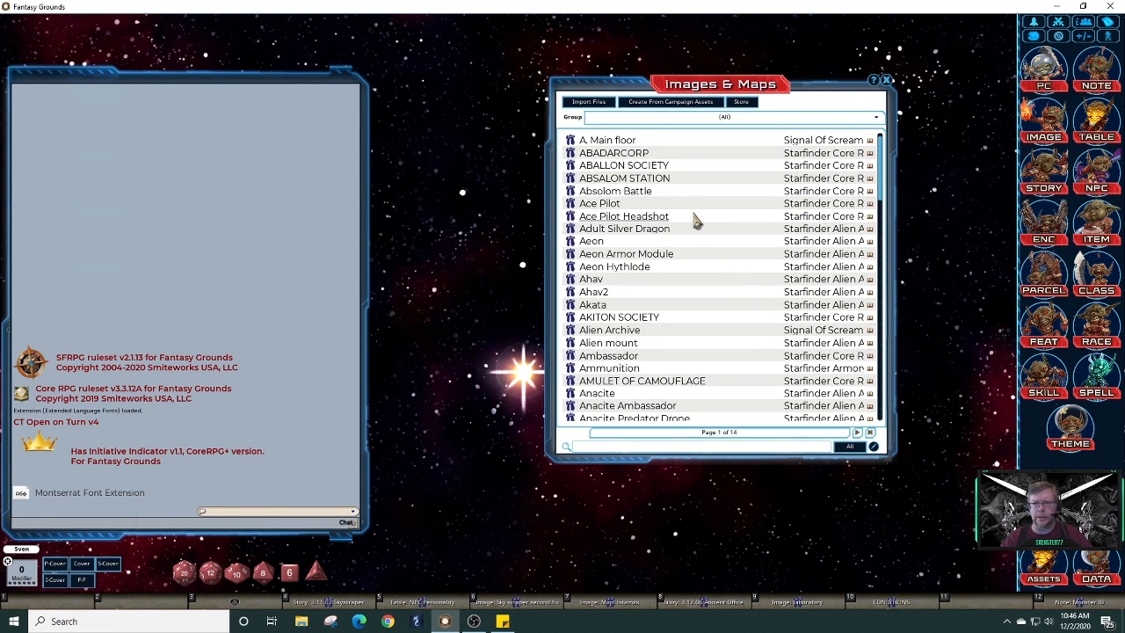
left_click(876, 120)
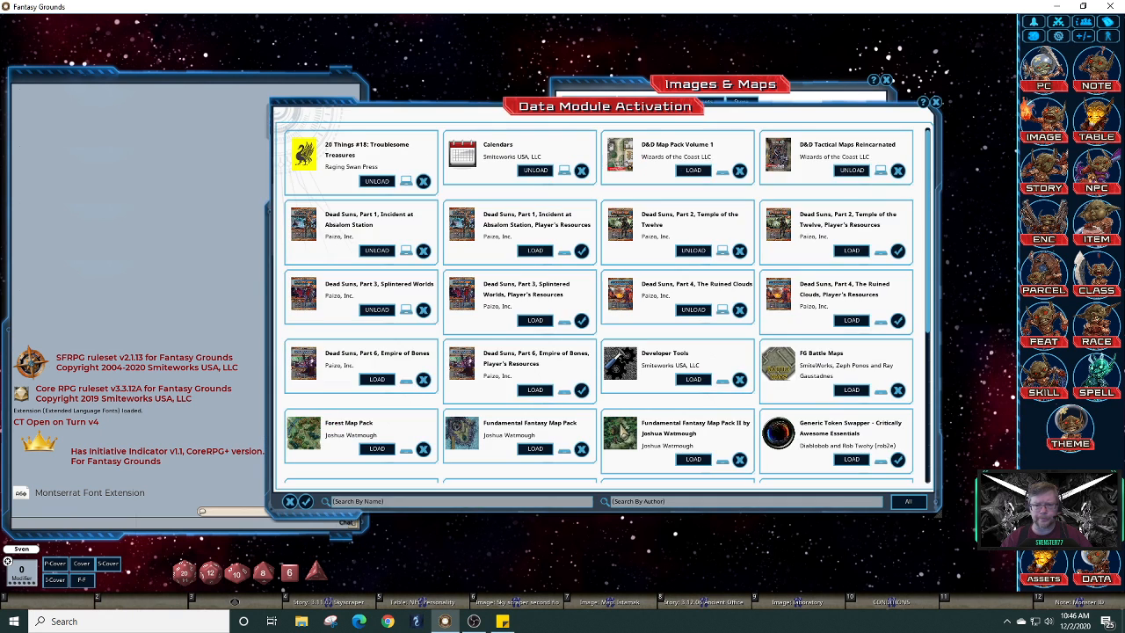
Show only the loaded data modules and unload Dead Suns Part 1, Dead Suns Part 2 and Signal Of Screams AP 1
left_click(911, 502)
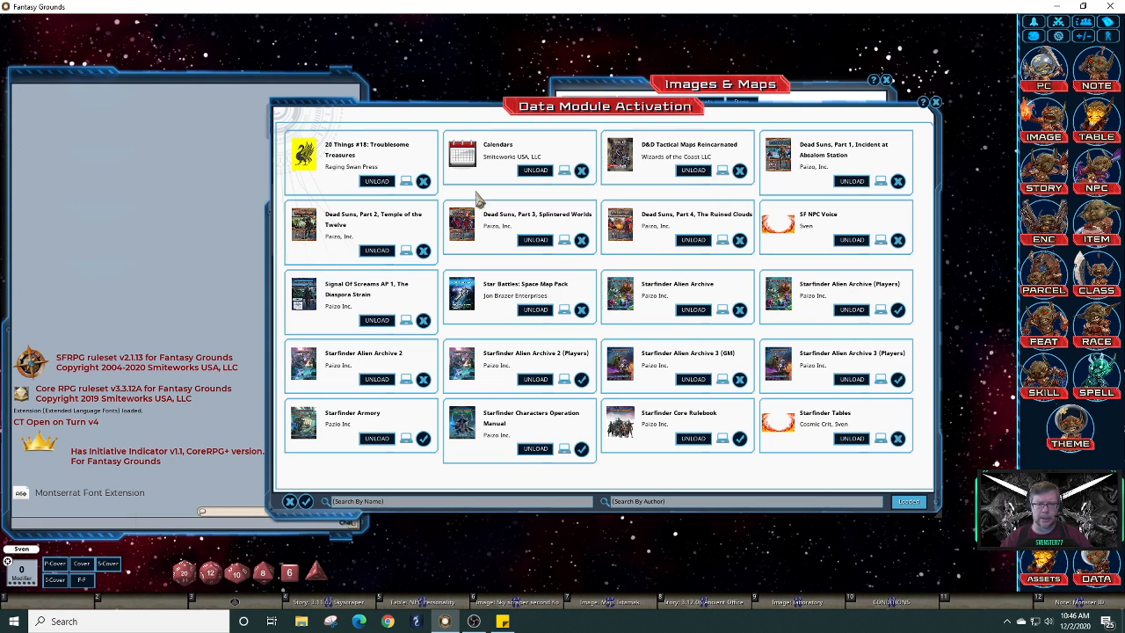
left_click(378, 253)
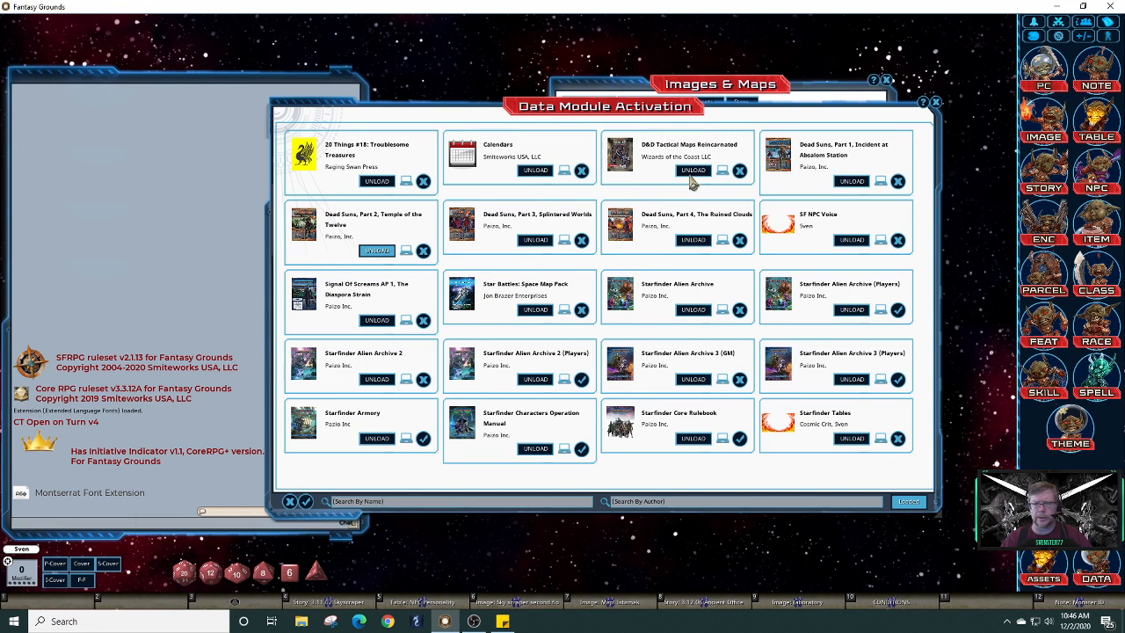
left_click(843, 182)
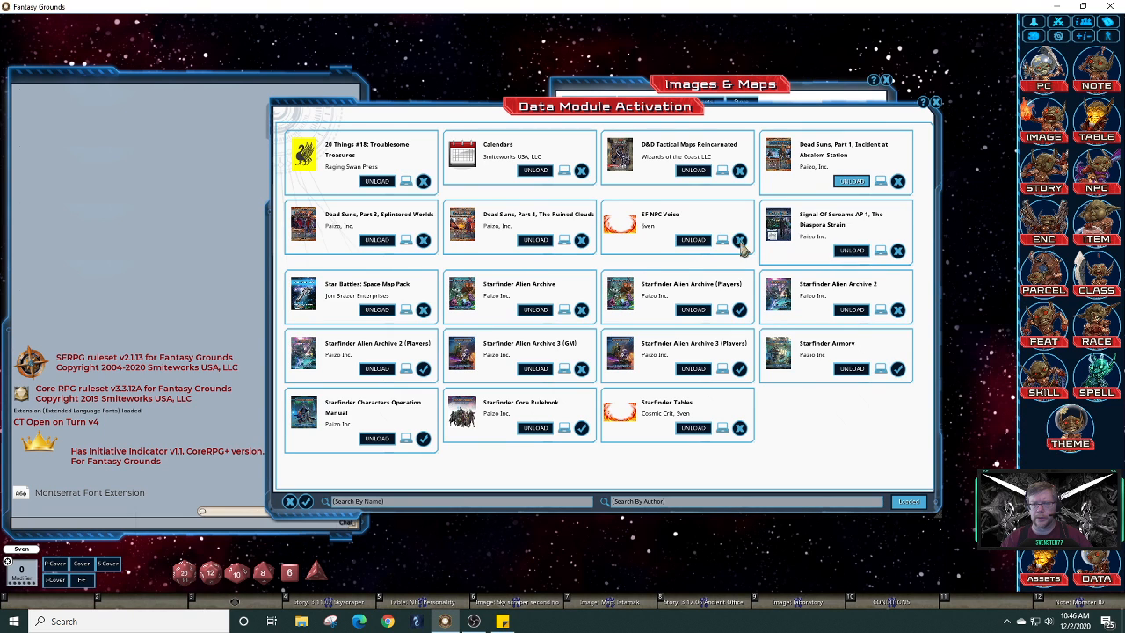
left_click(693, 252)
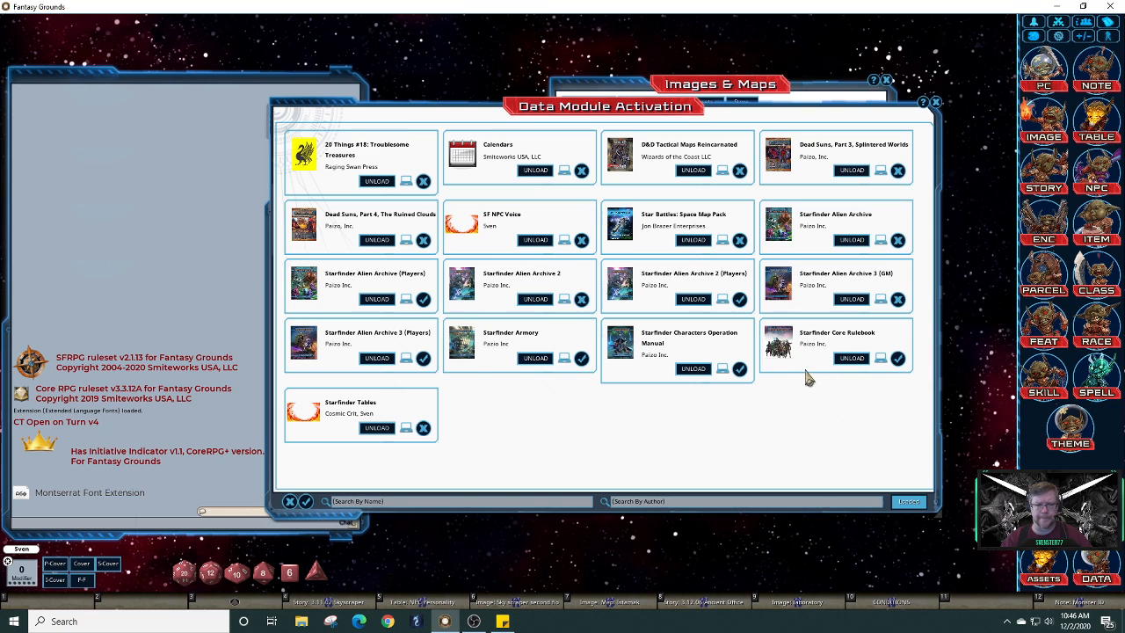
left_click(936, 103)
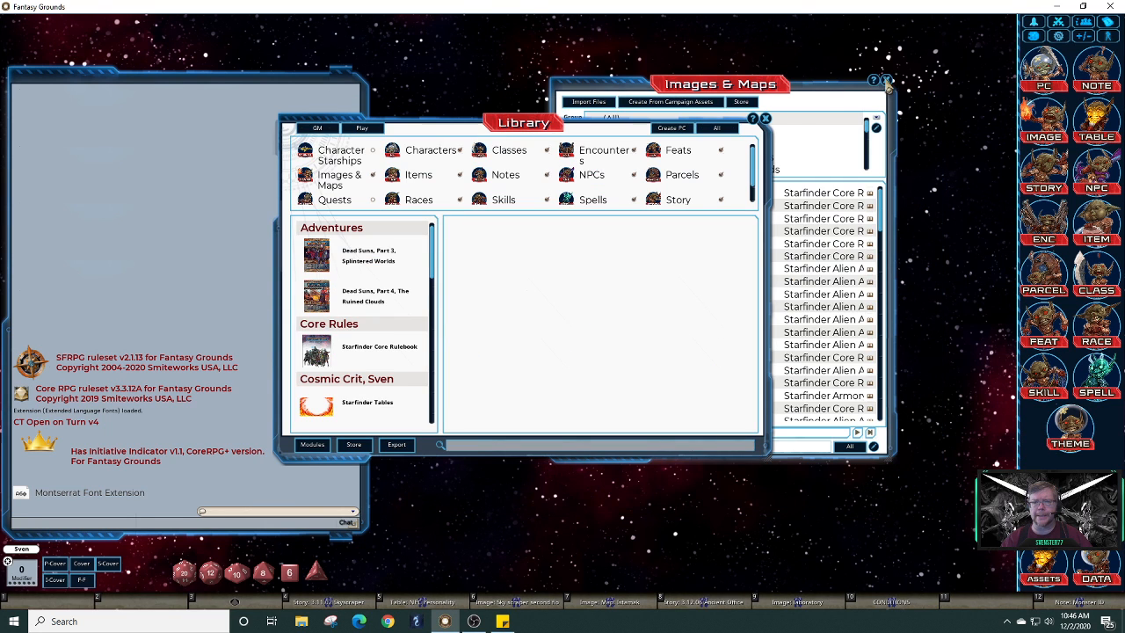
left_click(765, 120)
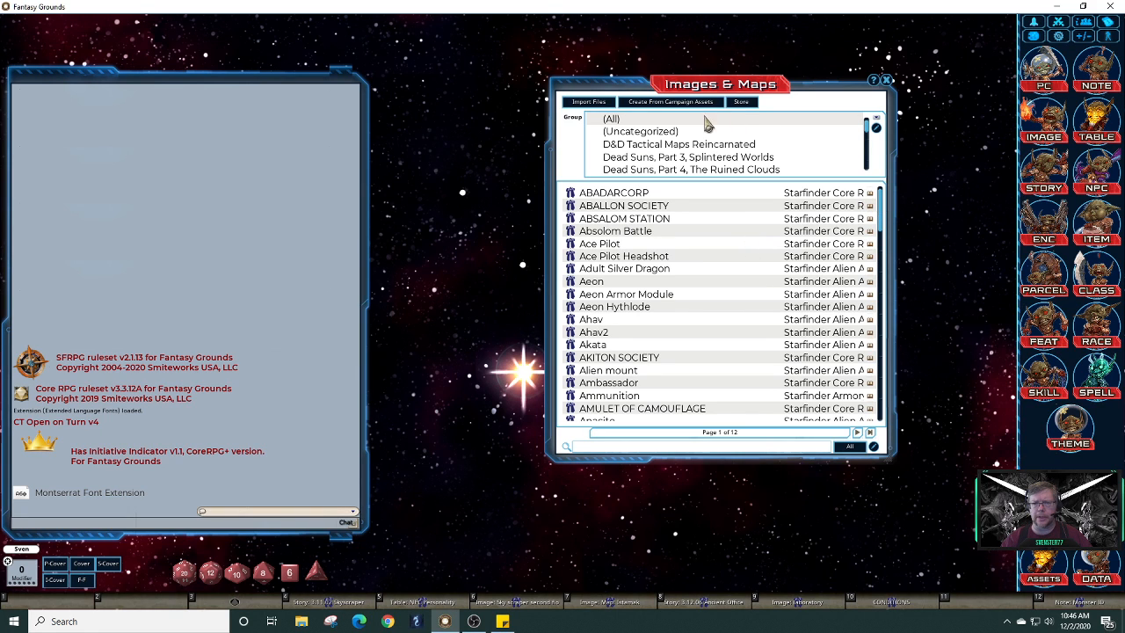
Limit the image list to the (Uncategorized) group and open the scifi floor plan map beside it
left_click(677, 134)
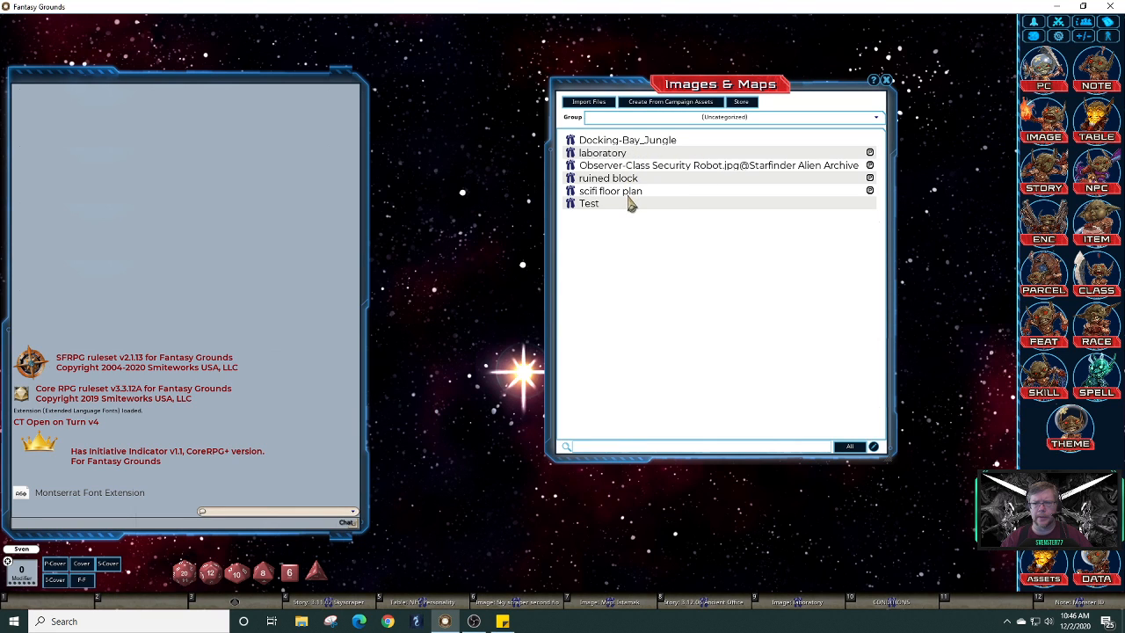
left_click(577, 193)
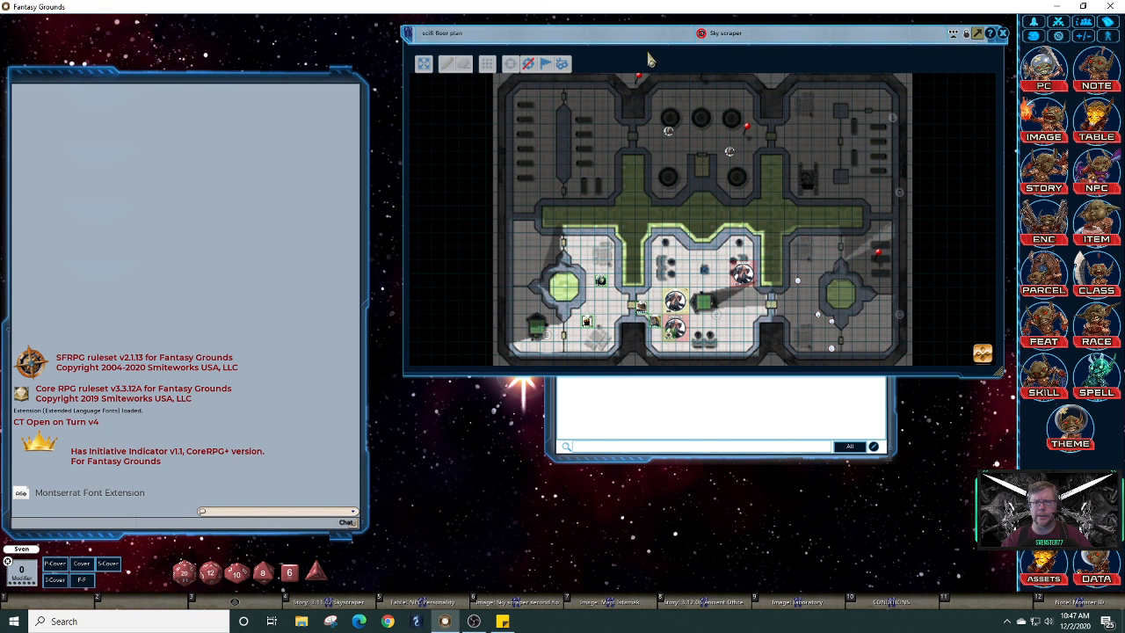
left_click_drag(657, 35, 270, 52)
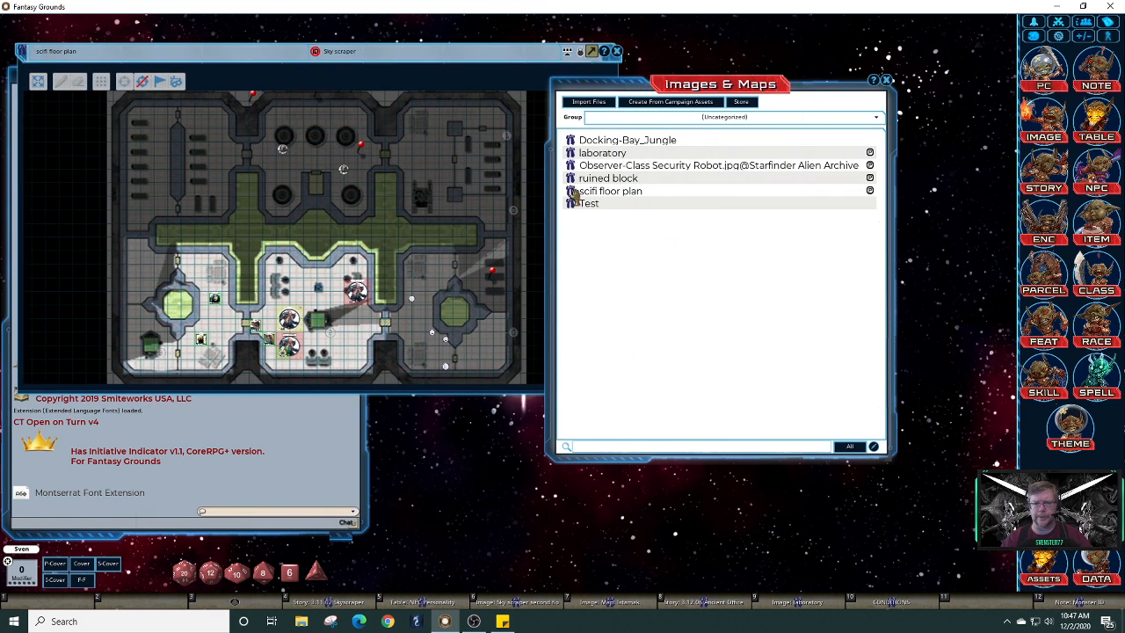
Create two copies of the scifi floor plan map within the list and check the first copy's image
left_click_drag(573, 193, 583, 237)
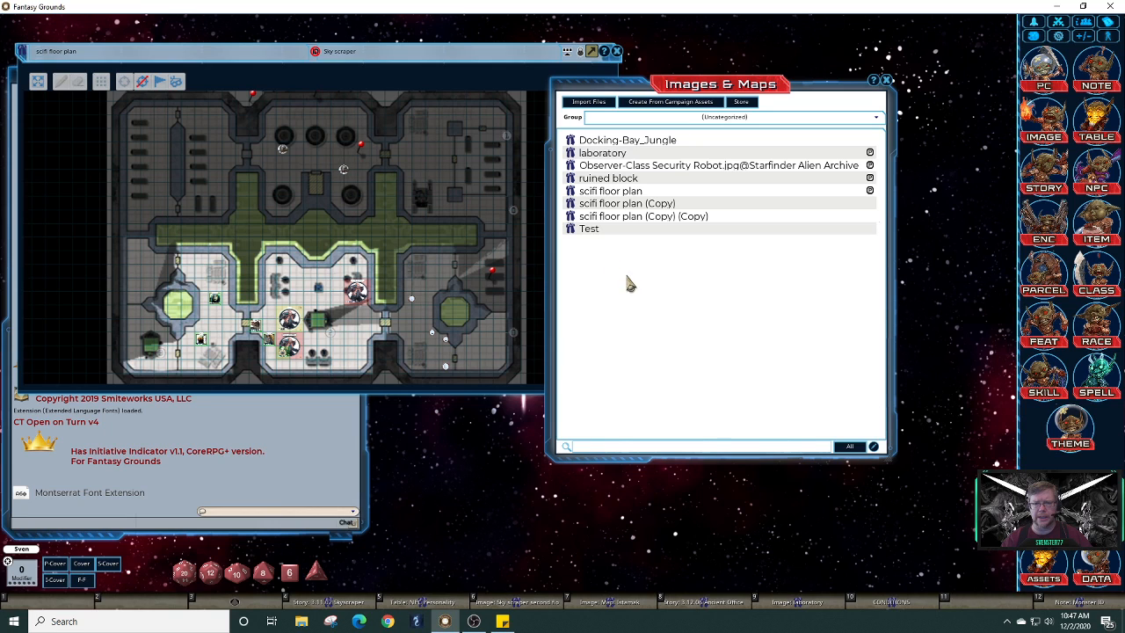
double_click(603, 216)
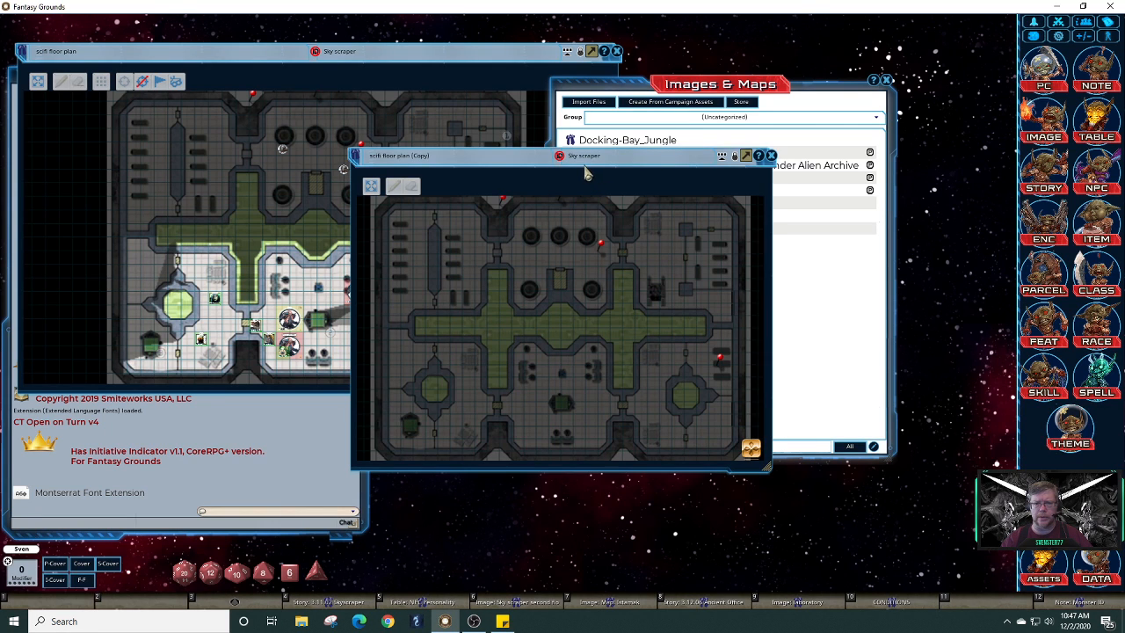
left_click(771, 155)
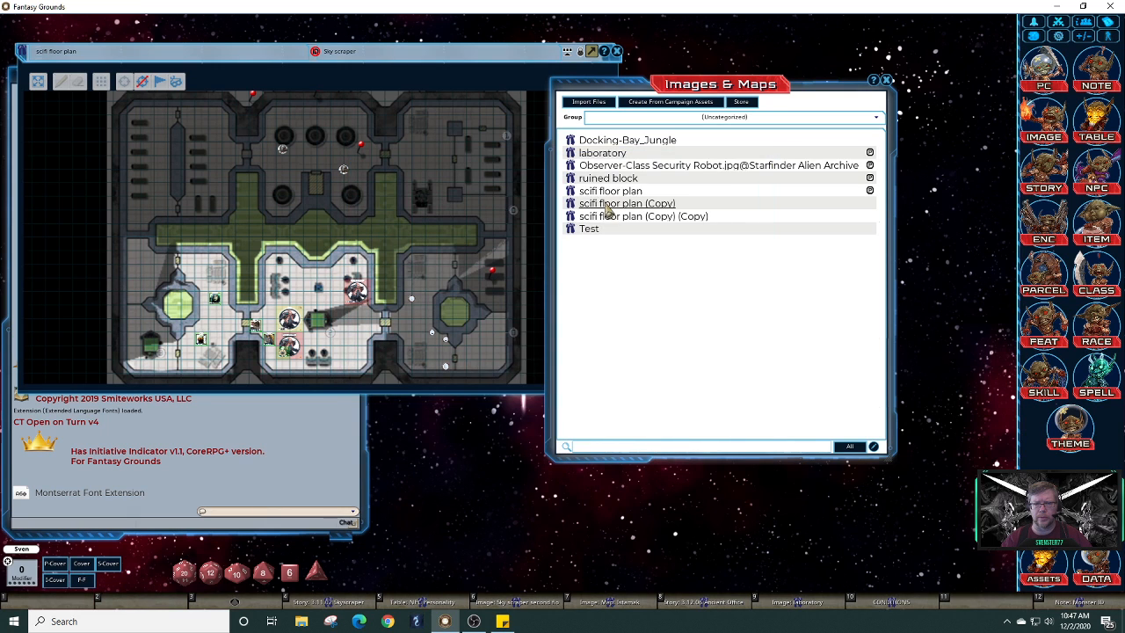
Unlock the first scifi floor plan copy and rename it skyscraper 2
double_click(572, 203)
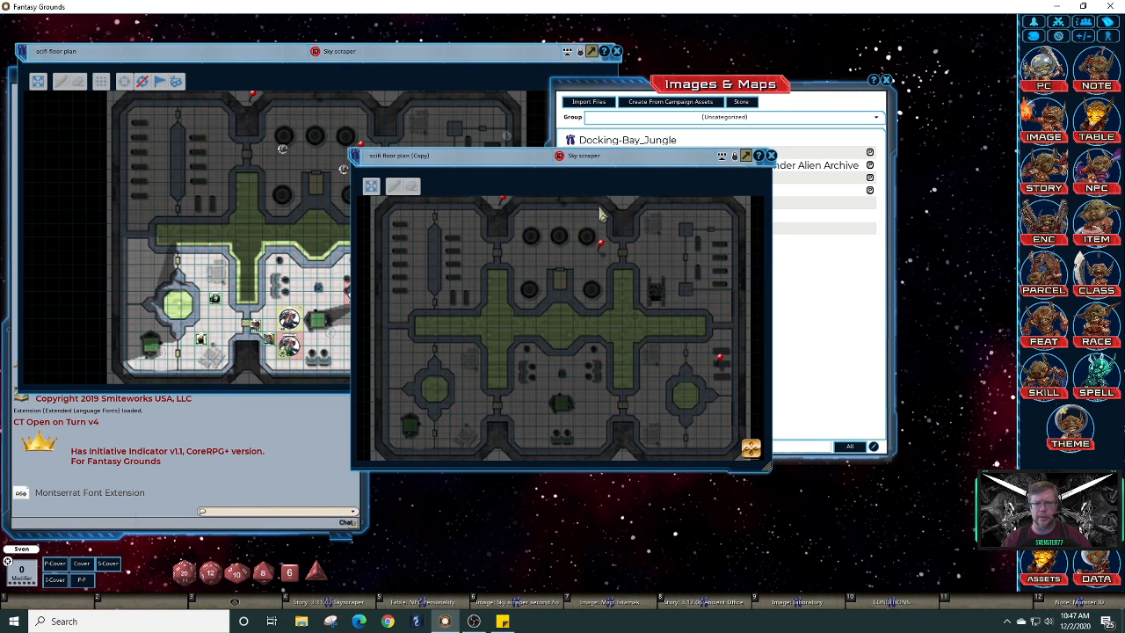
left_click(745, 157)
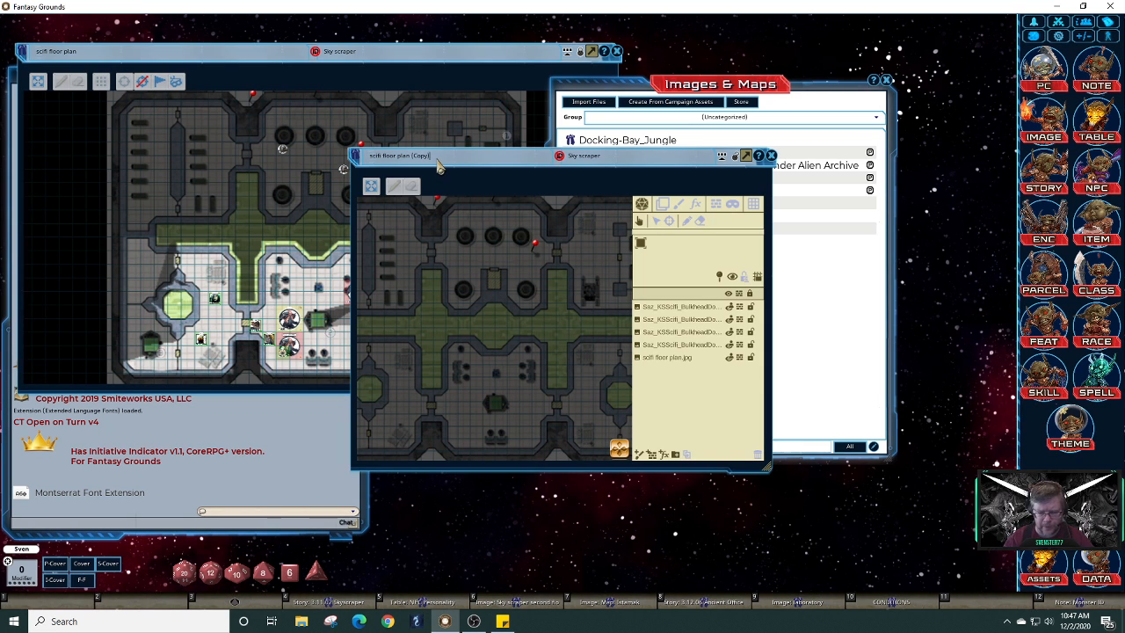
key("BackSpace")
key("BackSpace")
key("BackSpace")
key("BackSpace")
key("BackSpace")
key("BackSpace")
key("BackSpace")
key("BackSpace")
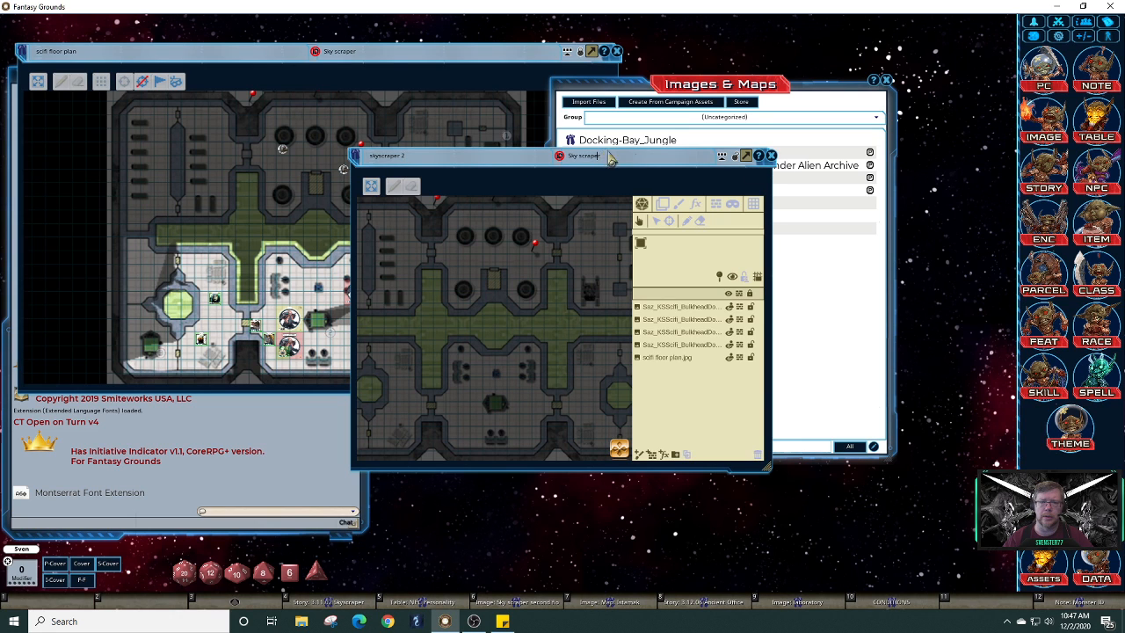
left_click(770, 157)
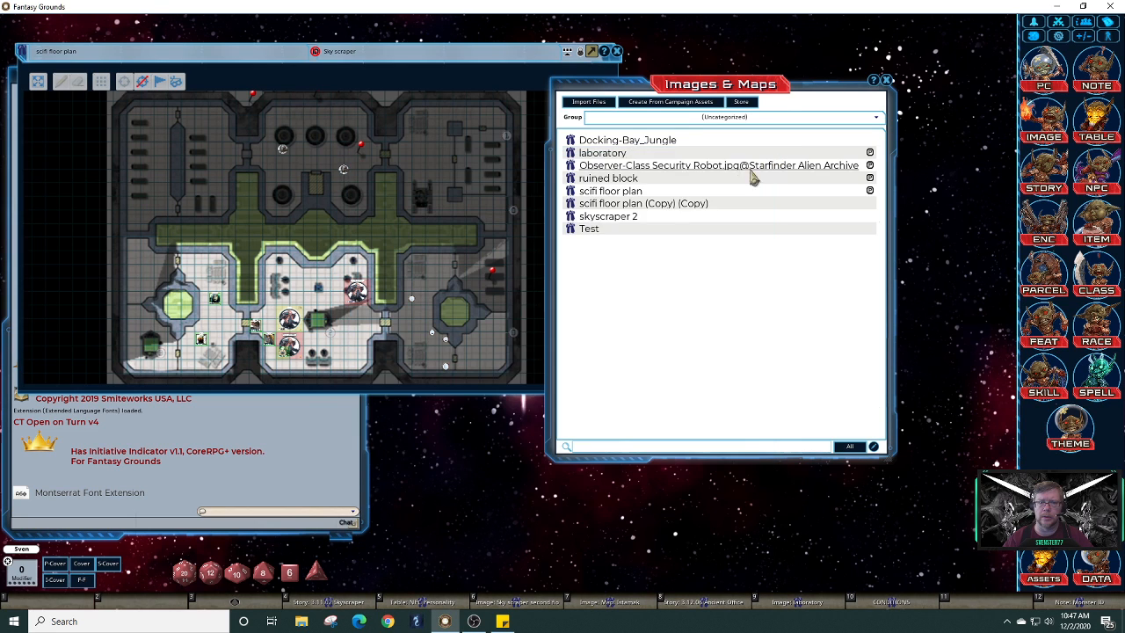
Open the scifi floor plan (Copy) (Copy) map, unlock it, rename it skyscraper 3 and close it
left_click(644, 205)
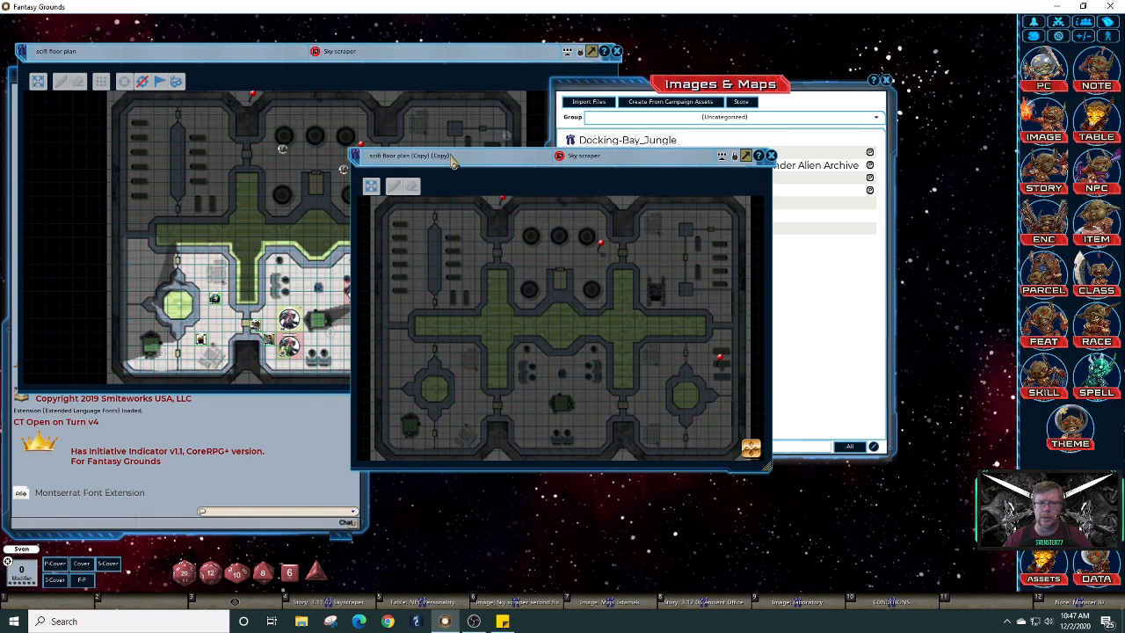
left_click_drag(460, 163, 432, 163)
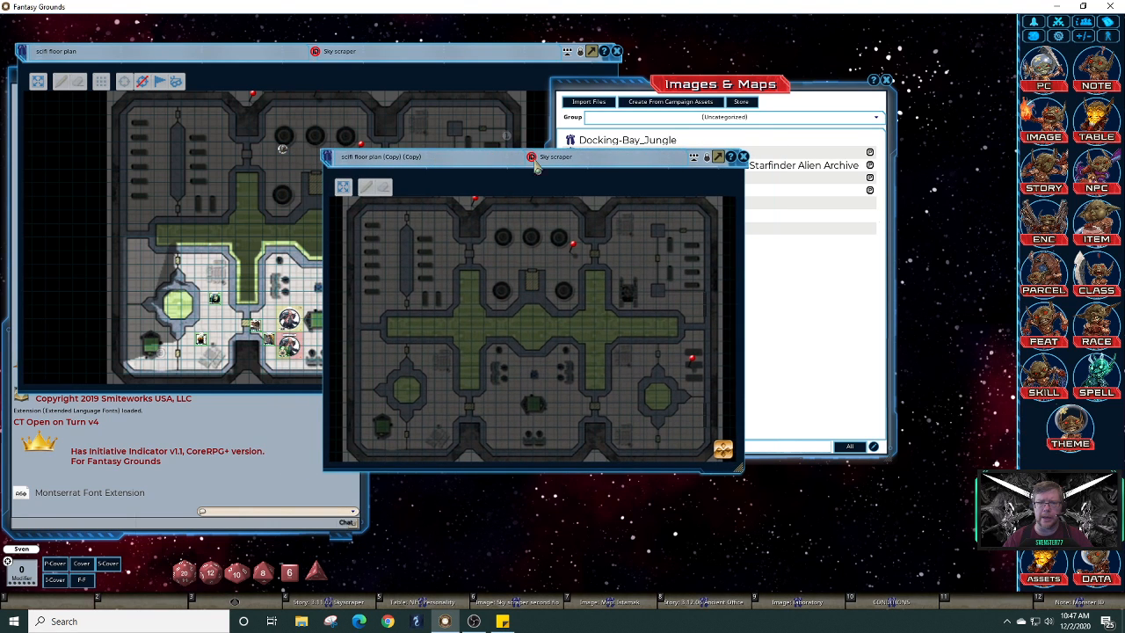
left_click(717, 157)
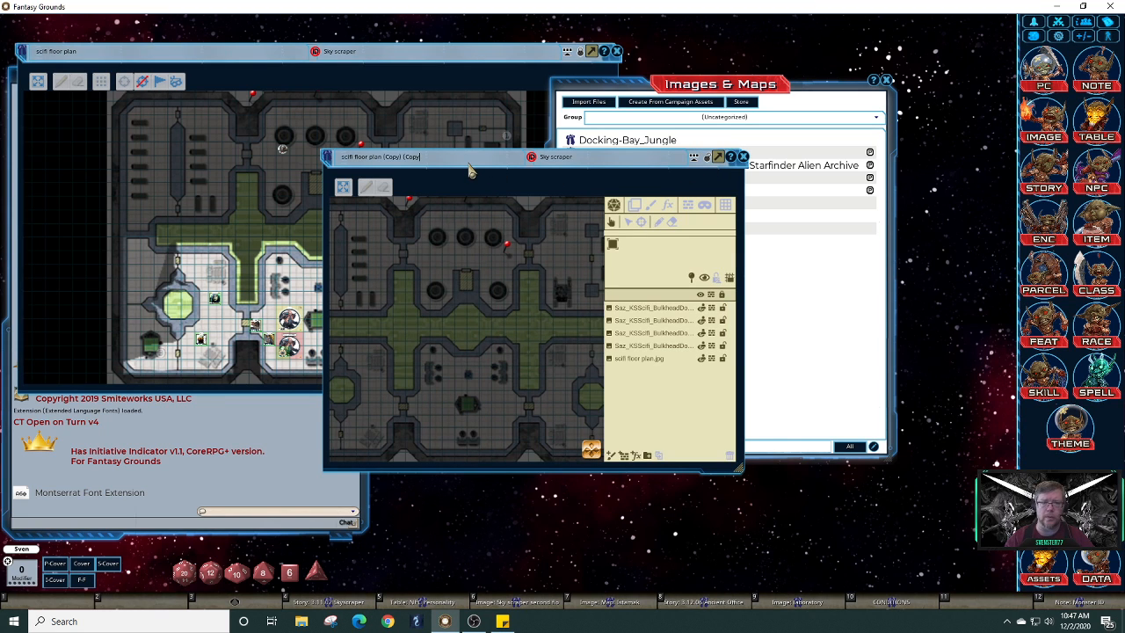
key("BackSpace")
key("BackSpace")
key("BackSpace")
key("BackSpace")
key("BackSpace")
key("BackSpace")
key("BackSpace")
key("BackSpace")
key("BackSpace")
key("BackSpace")
key("BackSpace")
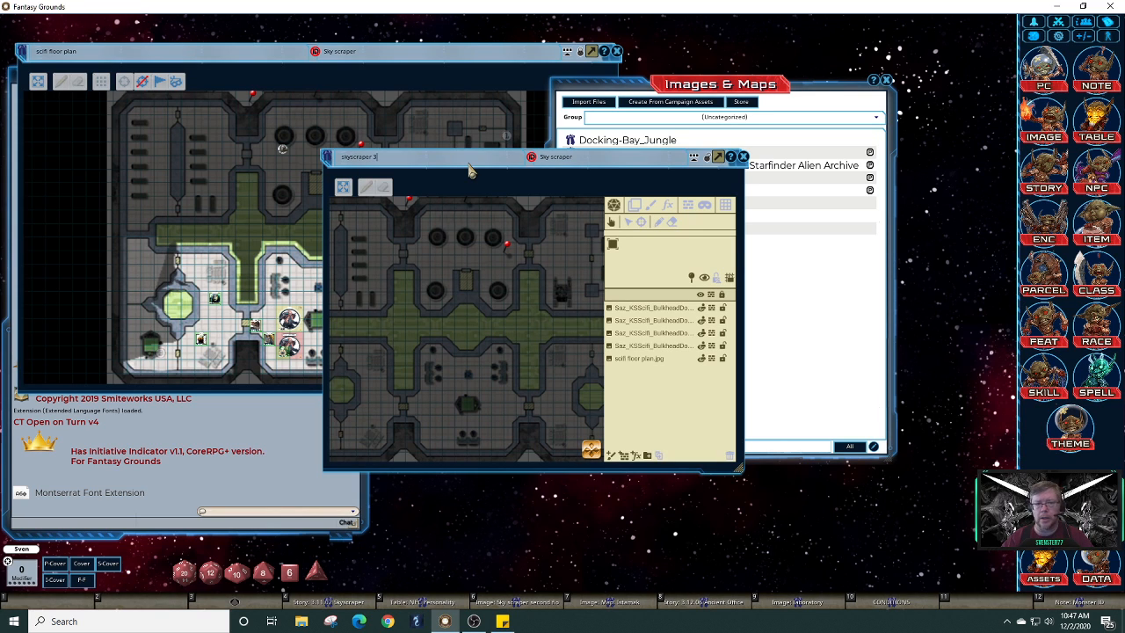
left_click(743, 157)
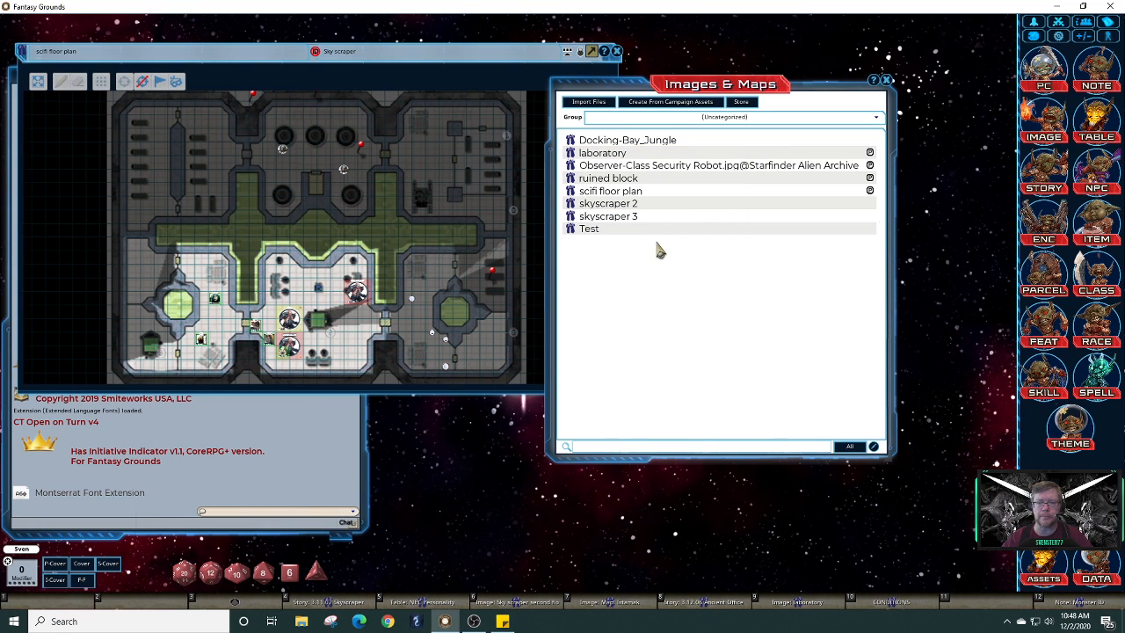
Open the Test map, look over its hallways and outside area, and close it
left_click(576, 232)
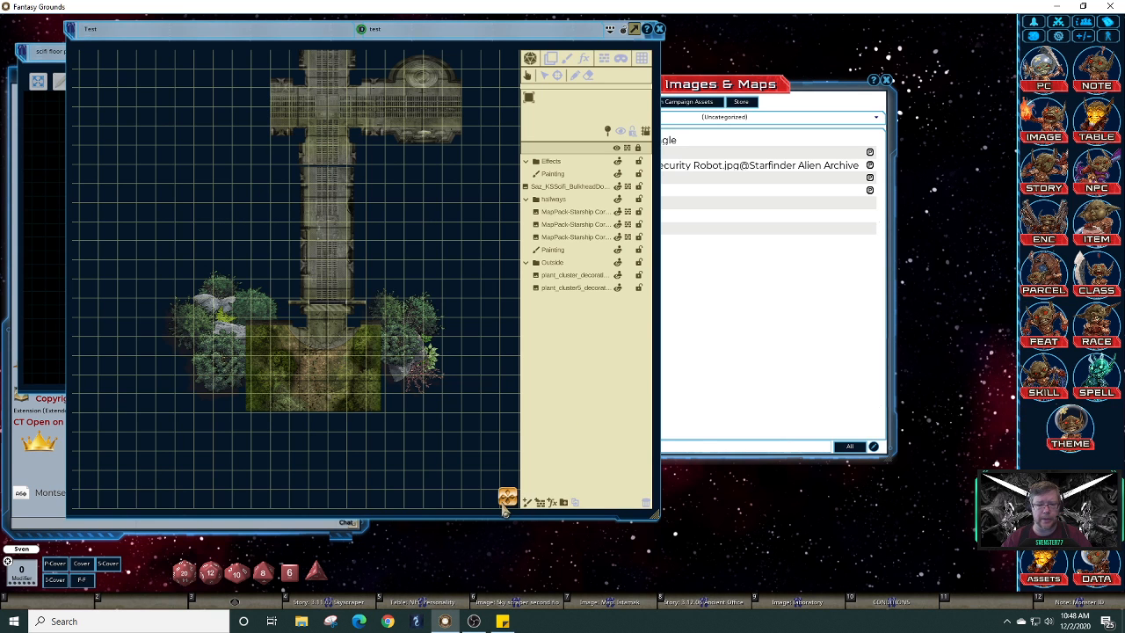
left_click_drag(506, 496, 503, 464)
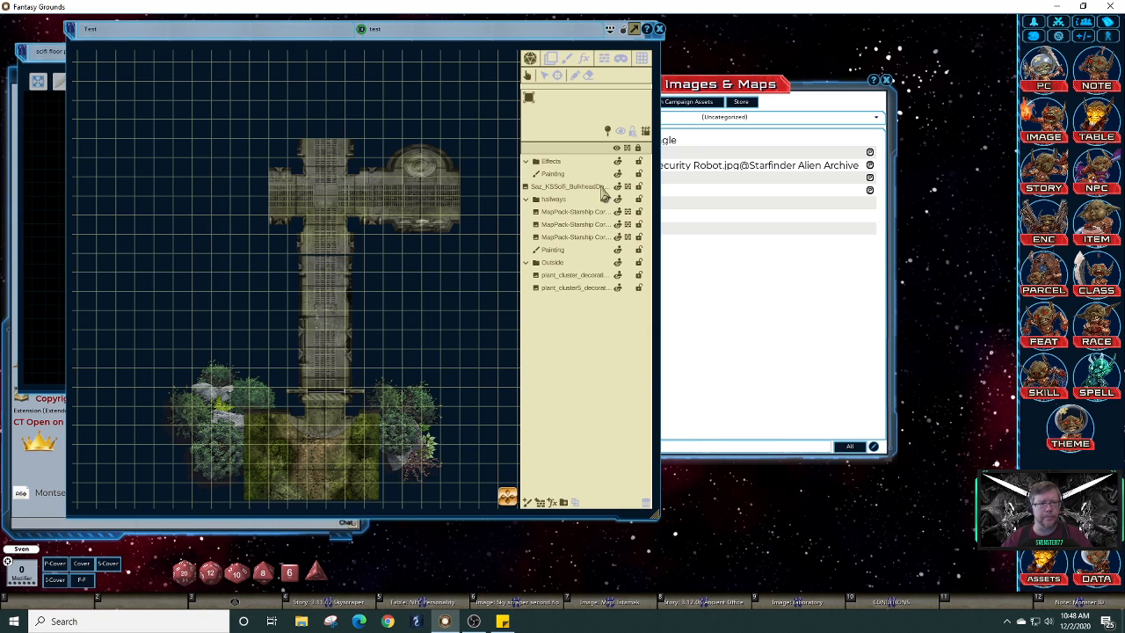
left_click(659, 29)
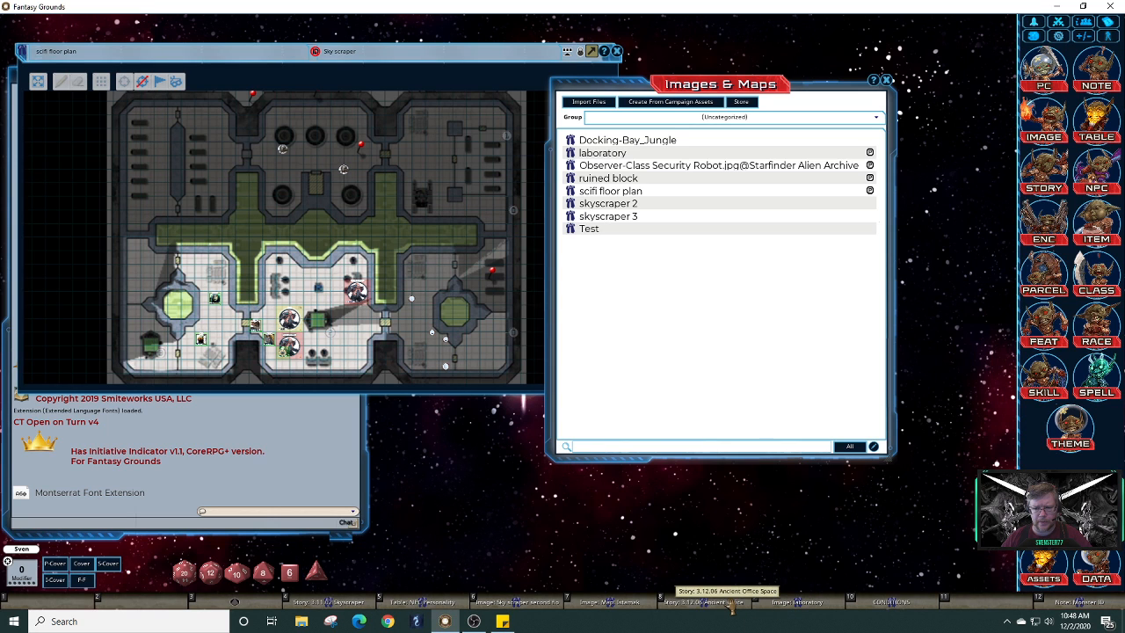
Check the laboratory map and the 3.12.06 Ancient Office Space story, and clear both shortcuts from the hotkey bar
left_click(791, 606)
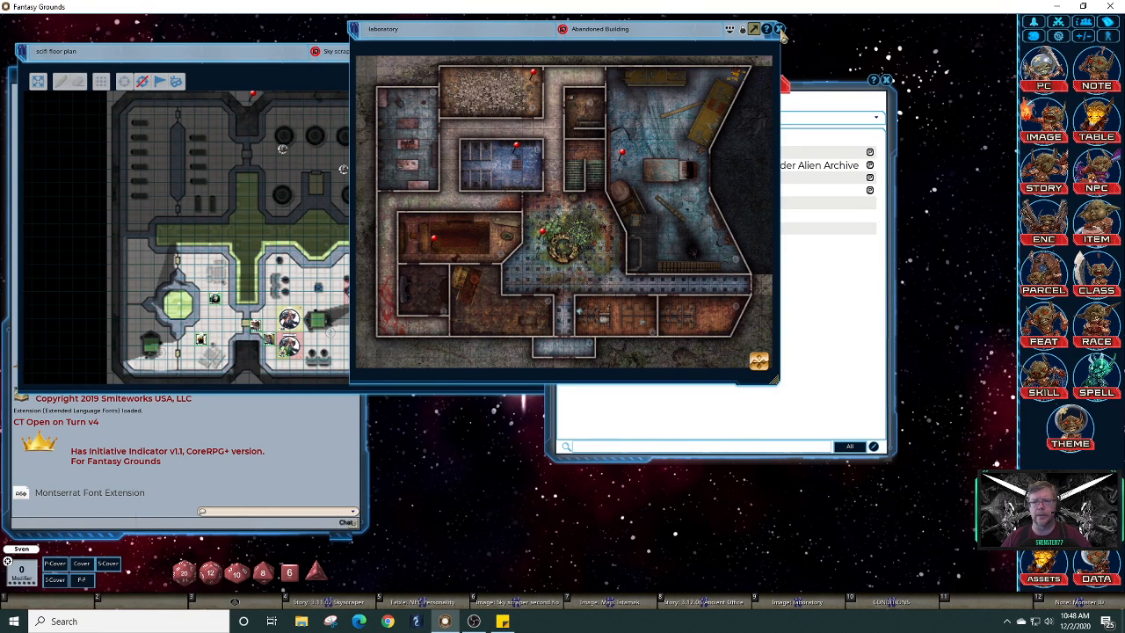
left_click(779, 29)
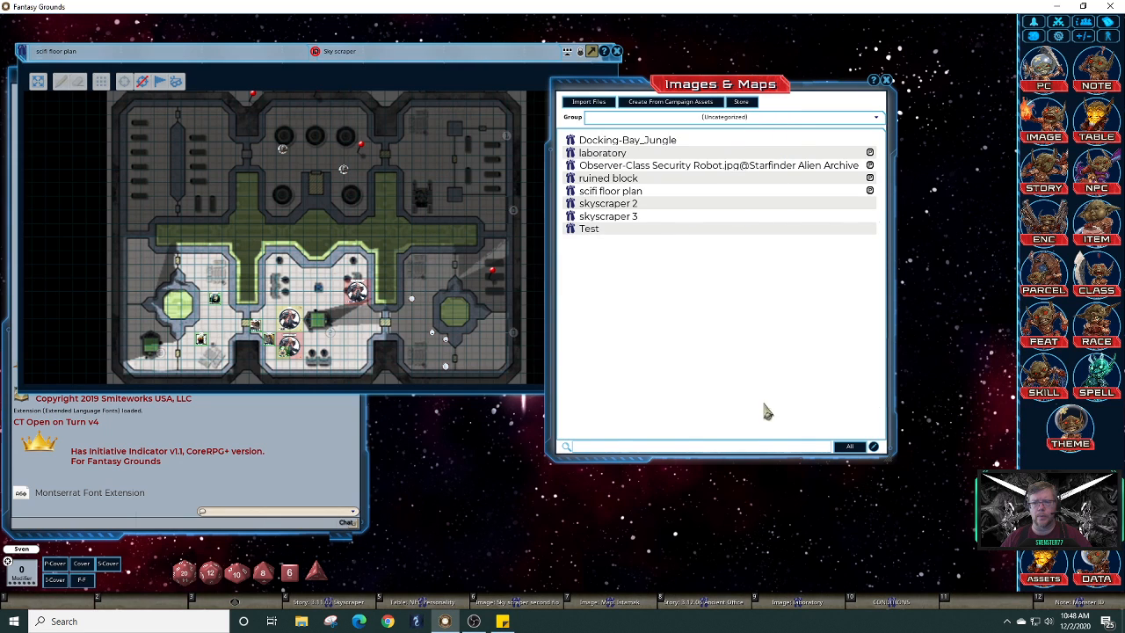
left_click(715, 606)
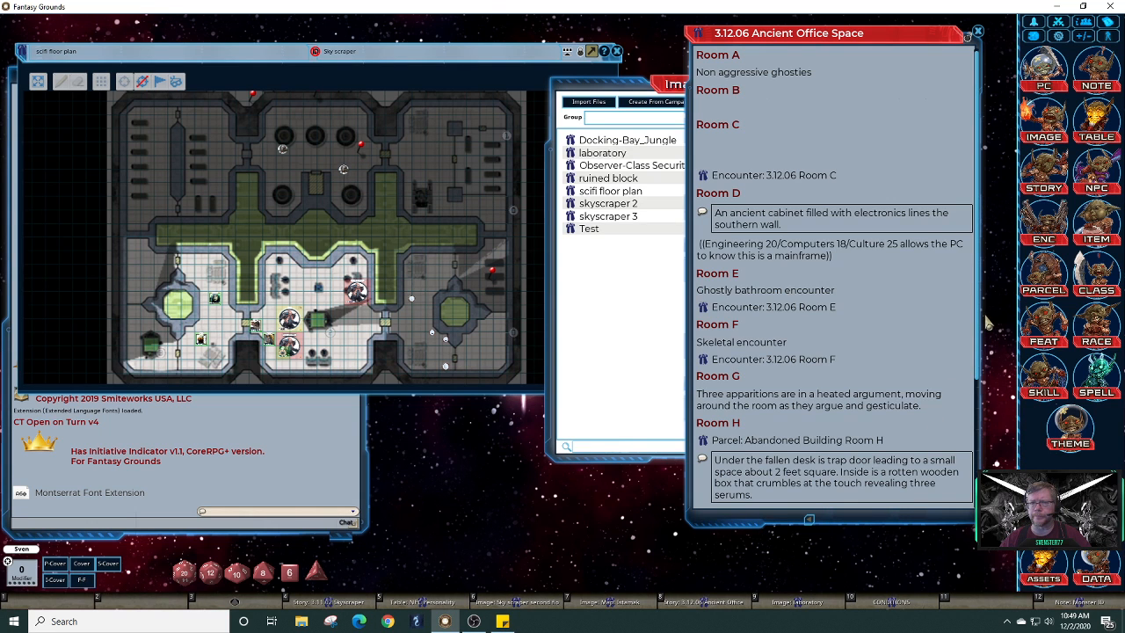
left_click_drag(977, 319, 971, 244)
left_click(975, 35)
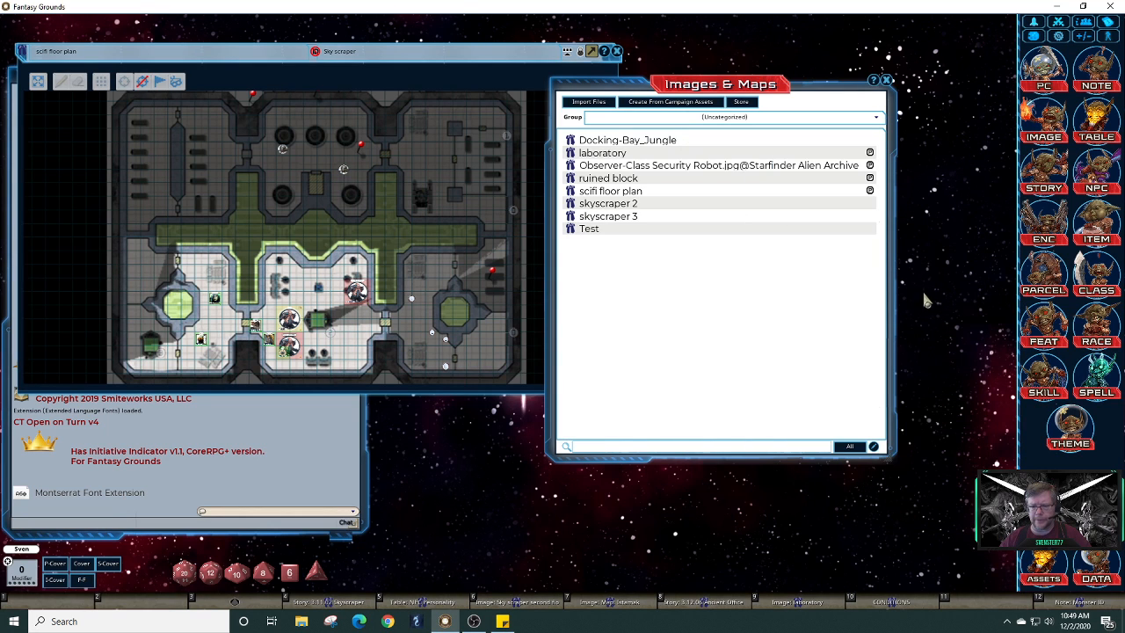
right_click(708, 601)
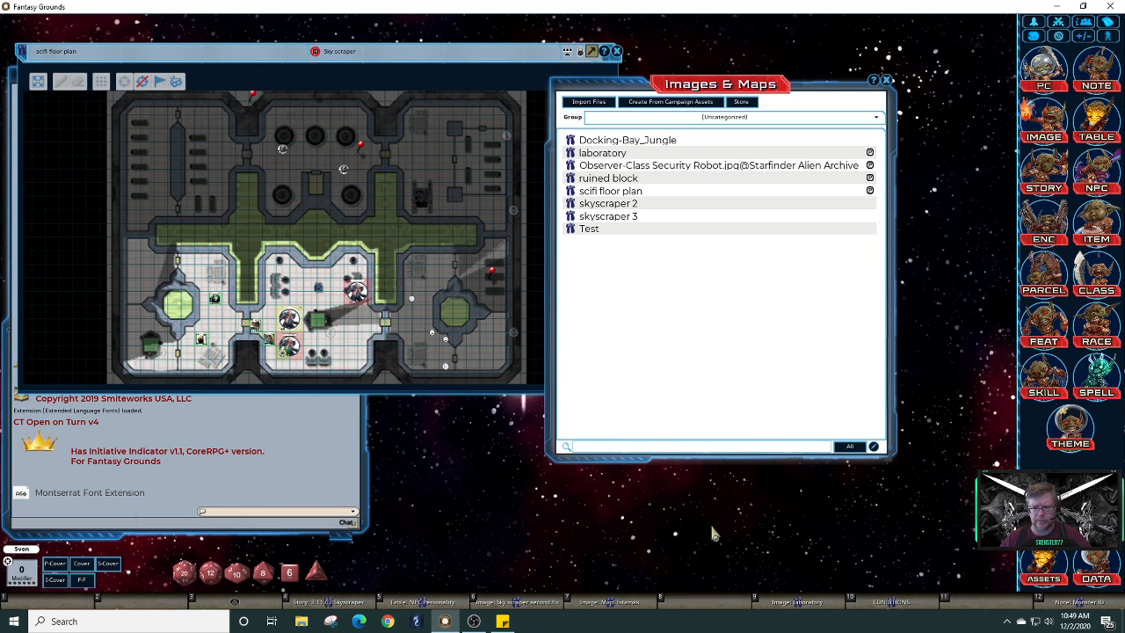
right_click(791, 602)
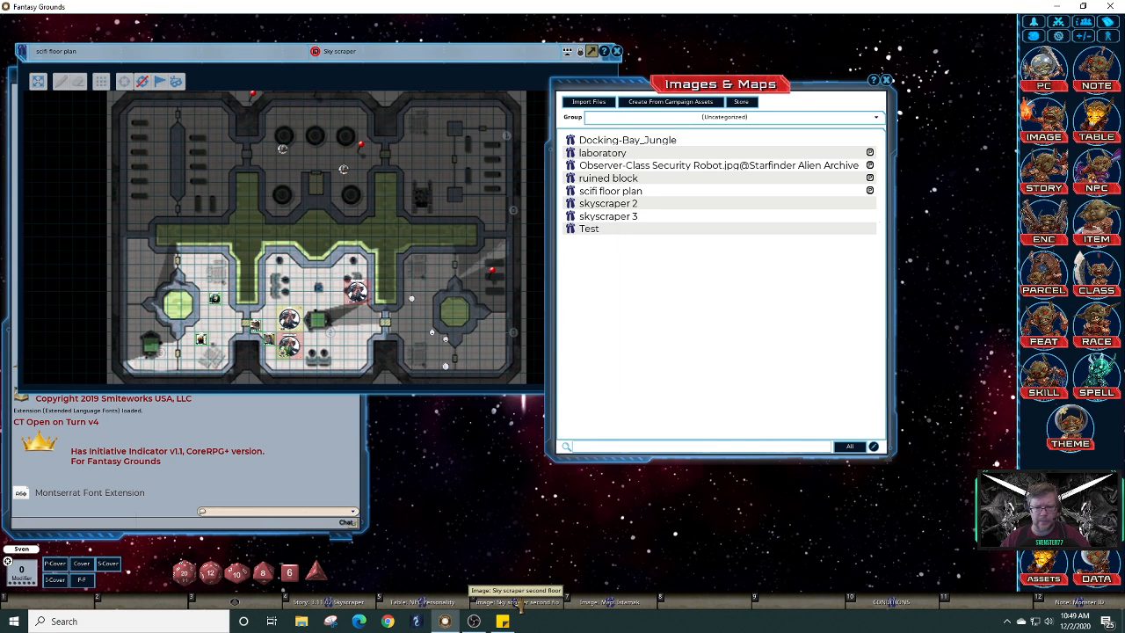
Open the 3.11.02 Skyscraper story, make its window taller, and arrange it beside the Images & Maps list
left_click(477, 601)
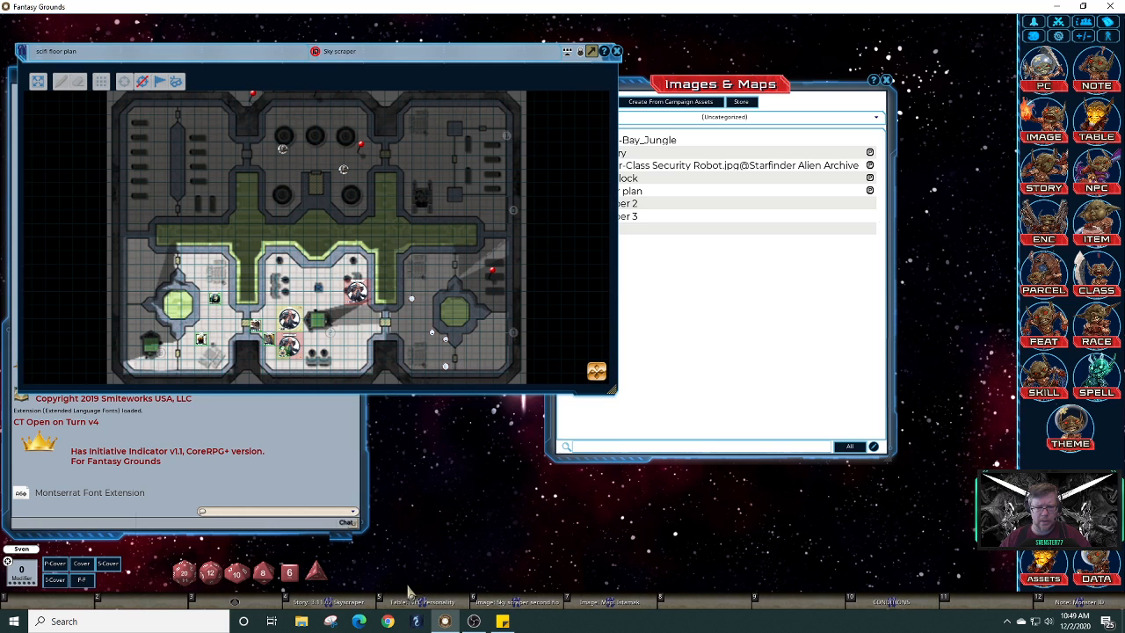
left_click(343, 603)
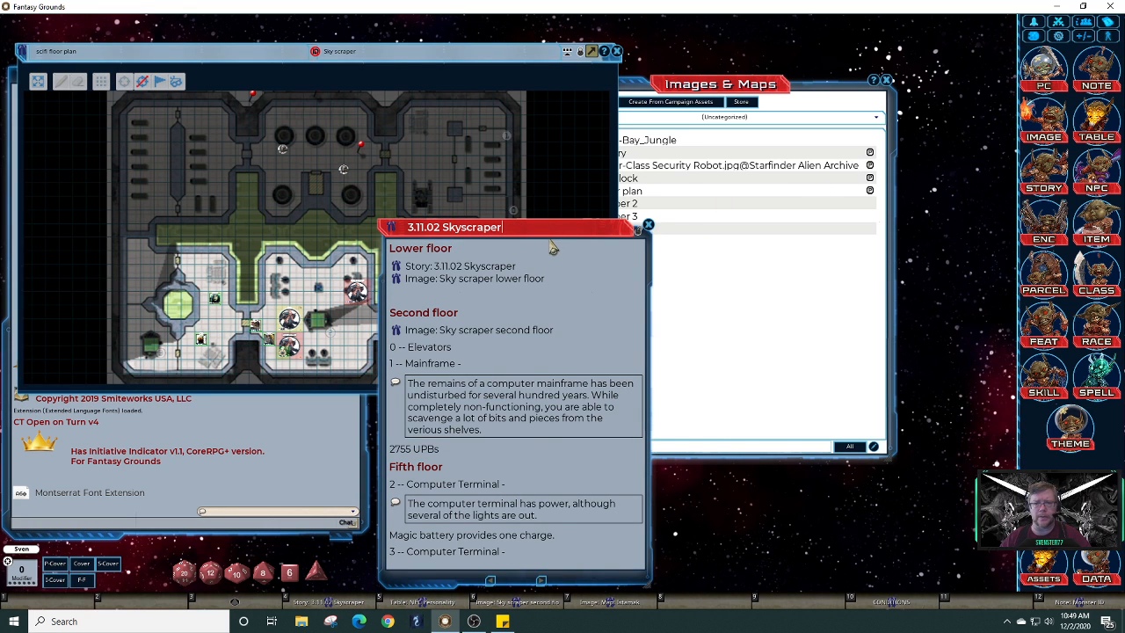
left_click_drag(573, 232, 914, 70)
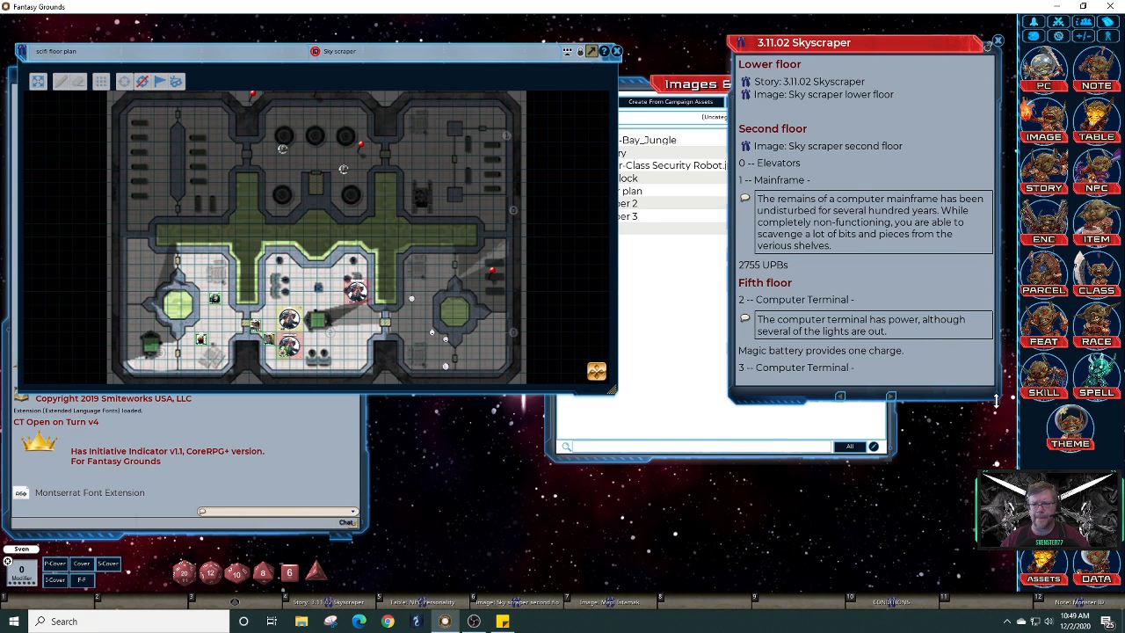
left_click_drag(996, 402, 988, 478)
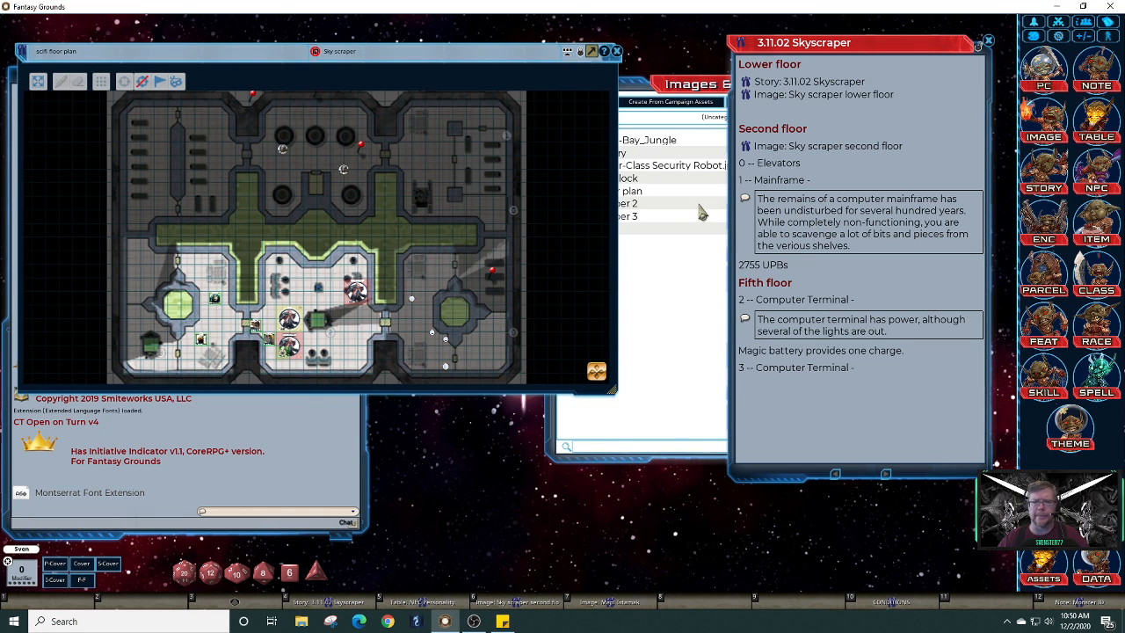
left_click(690, 278)
left_click_drag(709, 93, 503, 73)
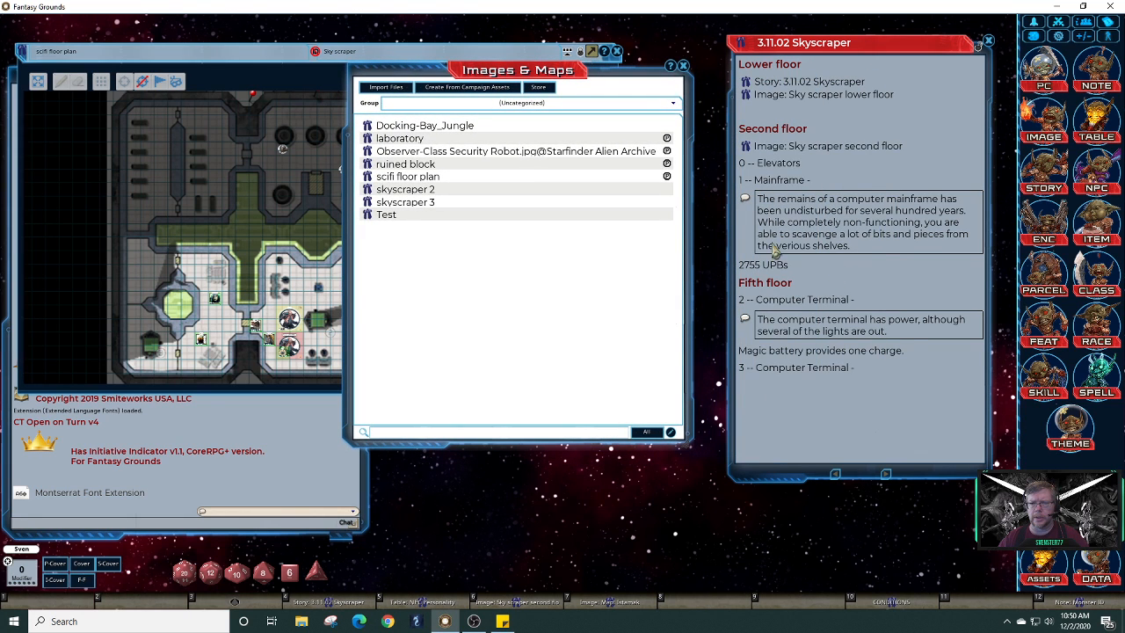
Start a new line below the last Computer Terminal entry in the Skyscraper story and roll 3d4
left_click(834, 368)
left_click(865, 375)
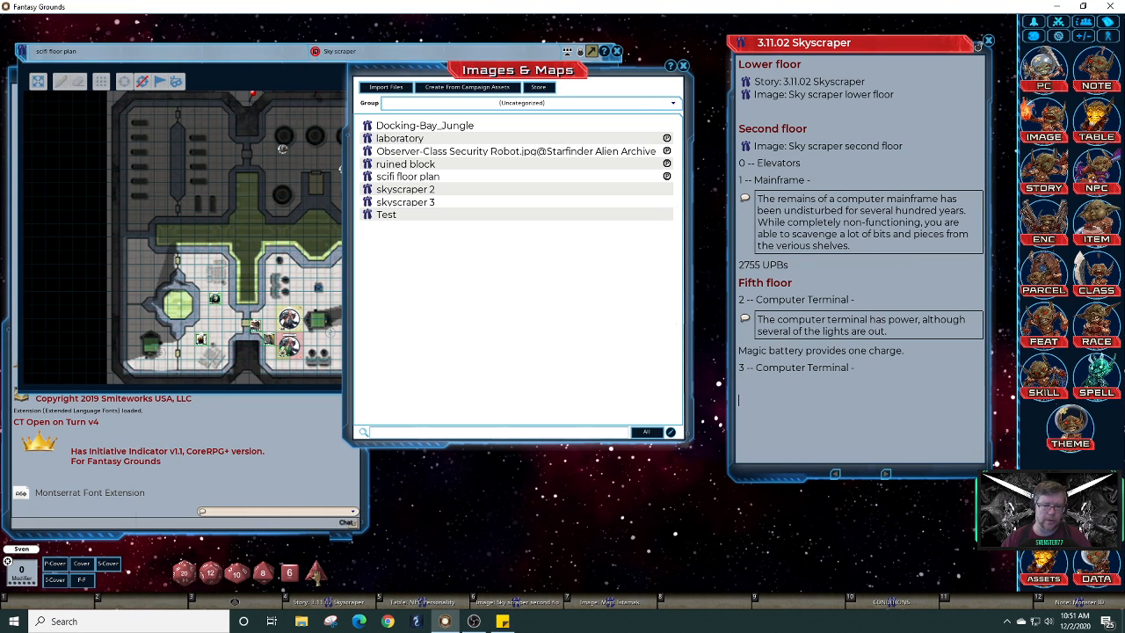
left_click_drag(315, 576, 426, 512)
right_click(426, 512)
right_click(428, 511)
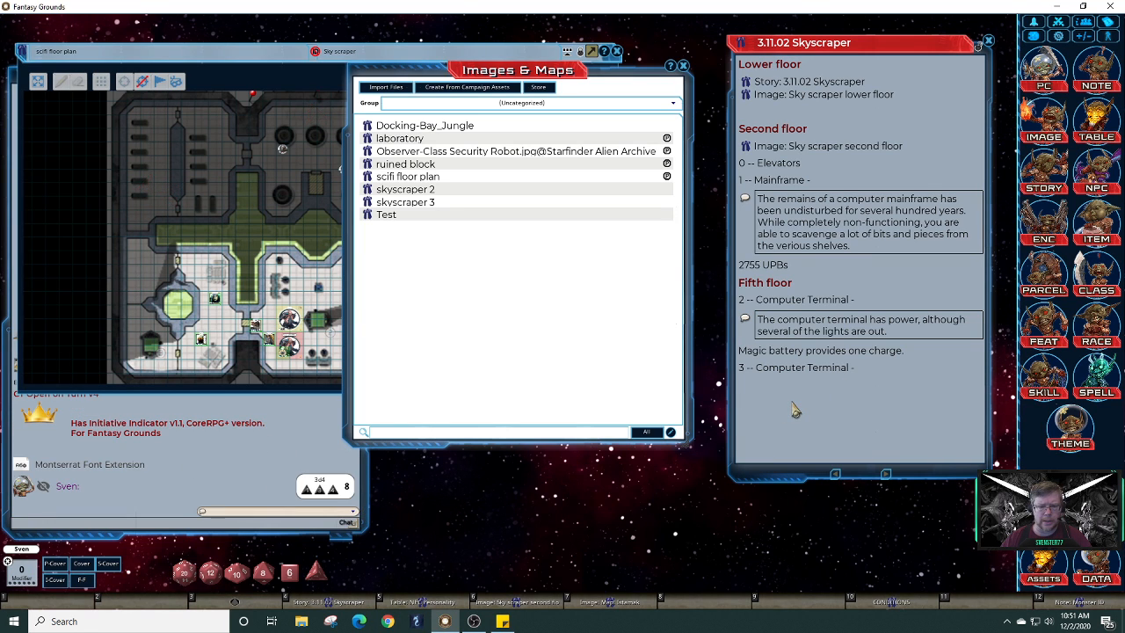
Add "Eighth Floor" below the last Computer Terminal entry, format it as a heading and start a new line
type("Eig")
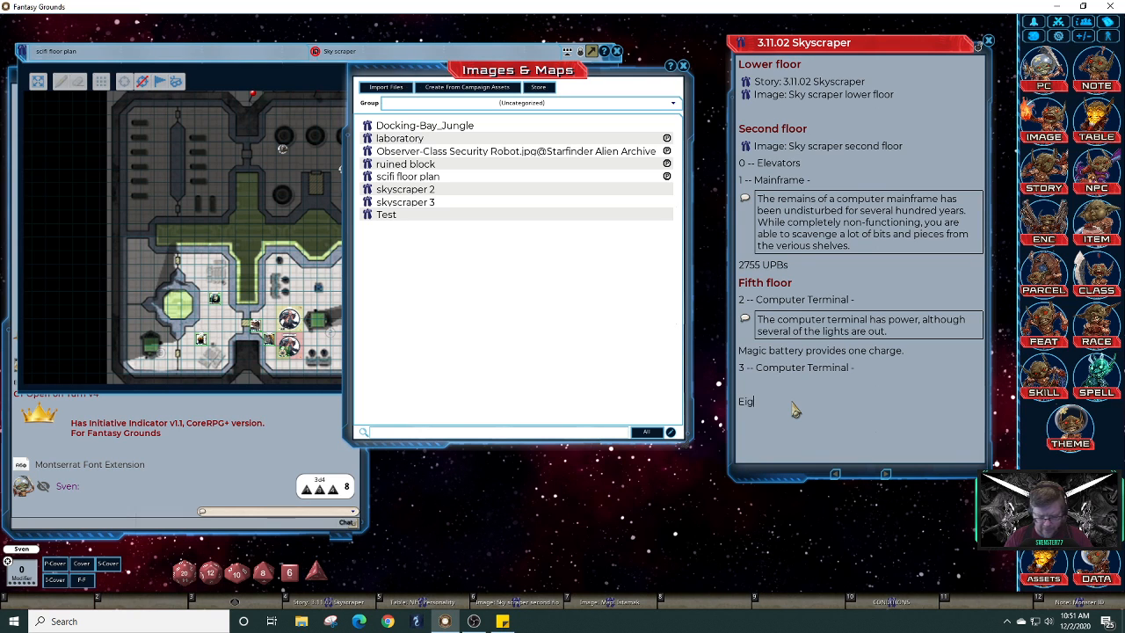
type("hth")
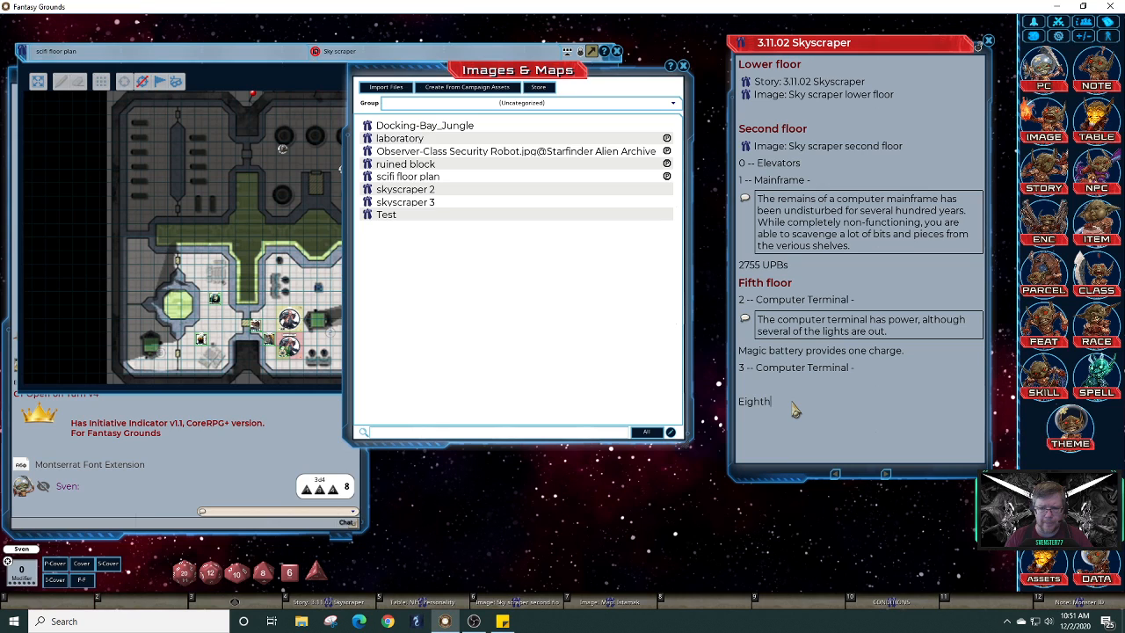
type(" Floor")
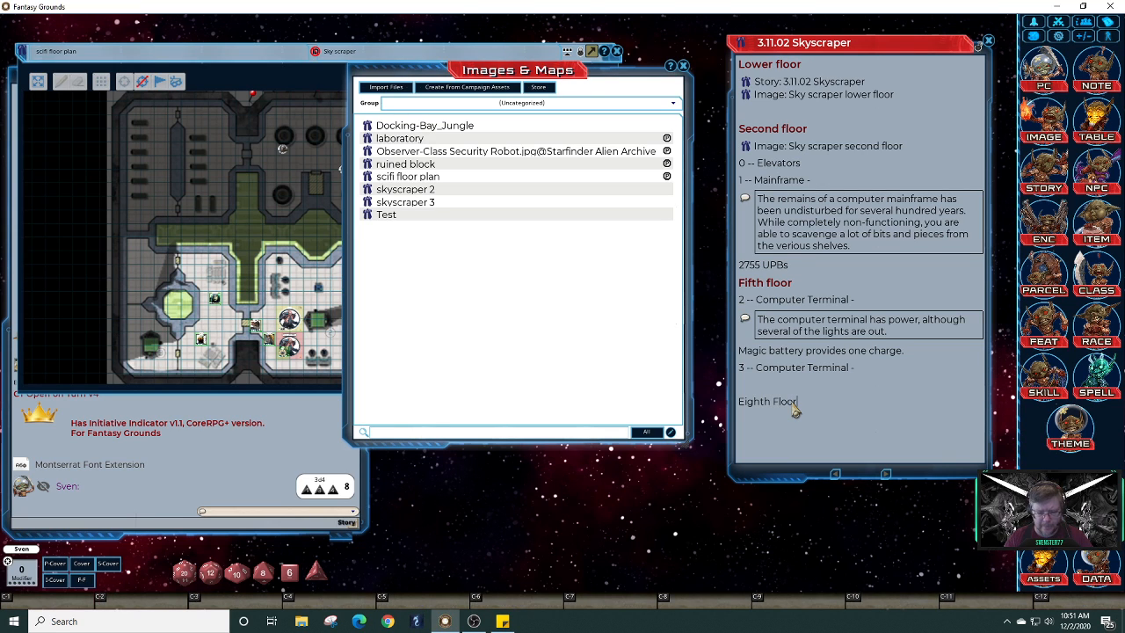
key("ctrl+1")
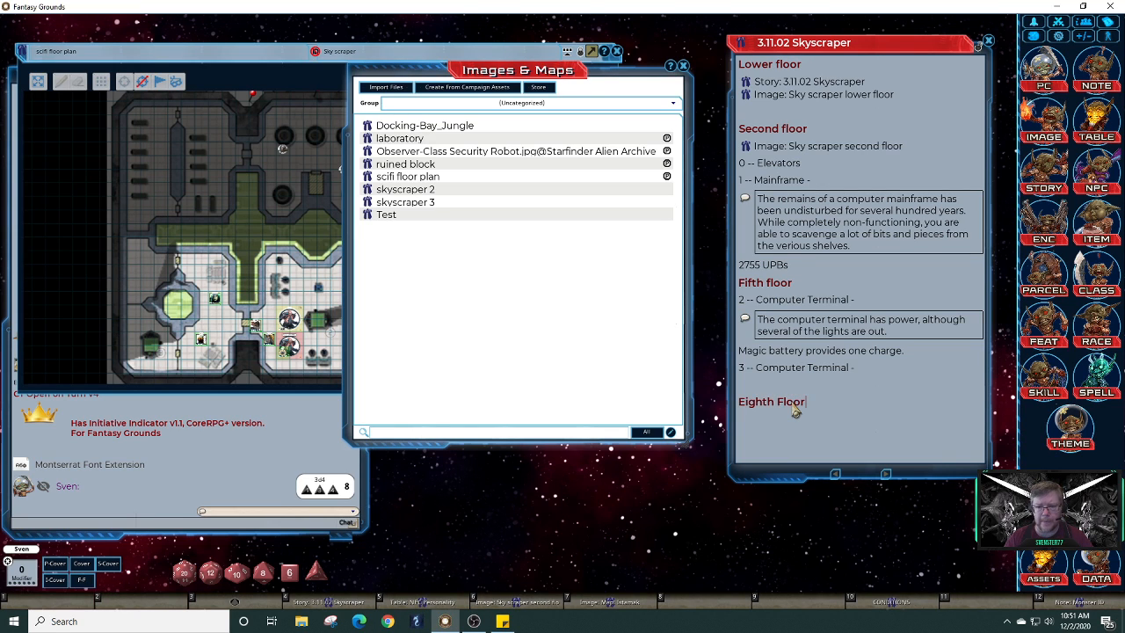
key("Return")
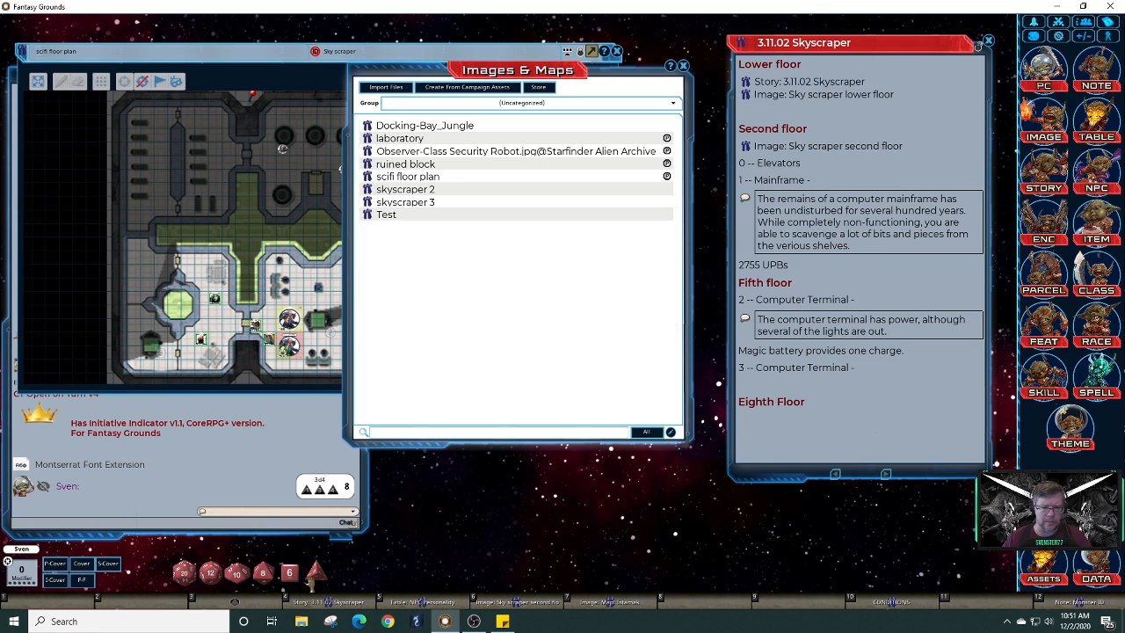
Roll 3d4 again to determine the next skyscraper floor entry
left_click_drag(318, 571, 352, 512)
right_click(394, 532)
right_click(394, 533)
left_click(435, 432)
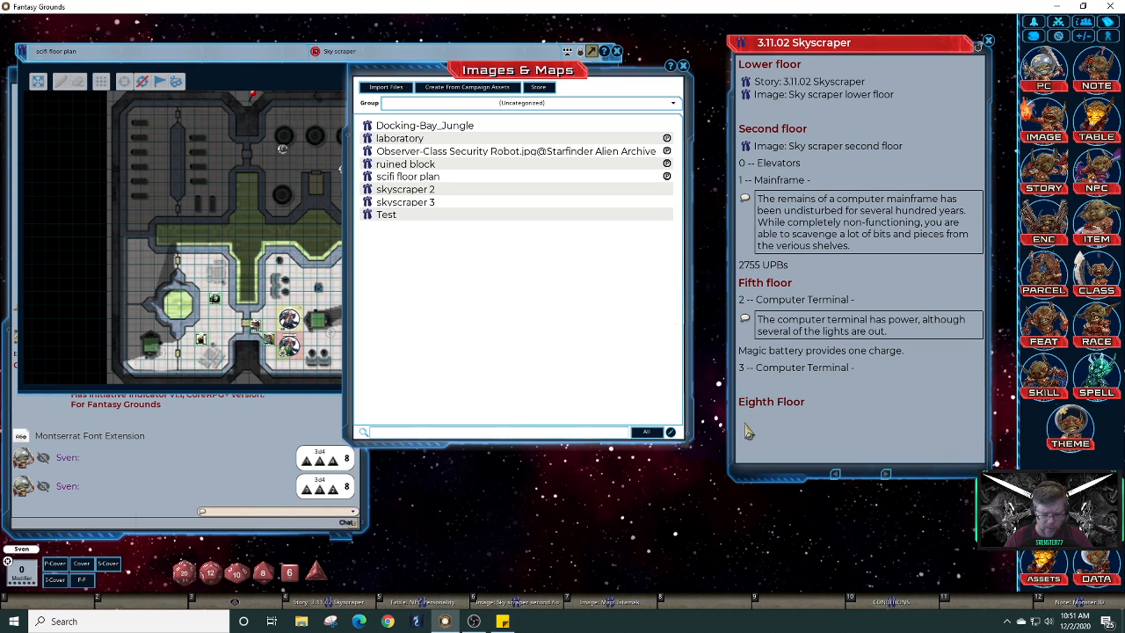
Add "Ninth Floor" below the Eighth Floor heading, format it as a heading and start a new line
type("None")
key("BackSpace")
key("BackSpace")
type("rth")
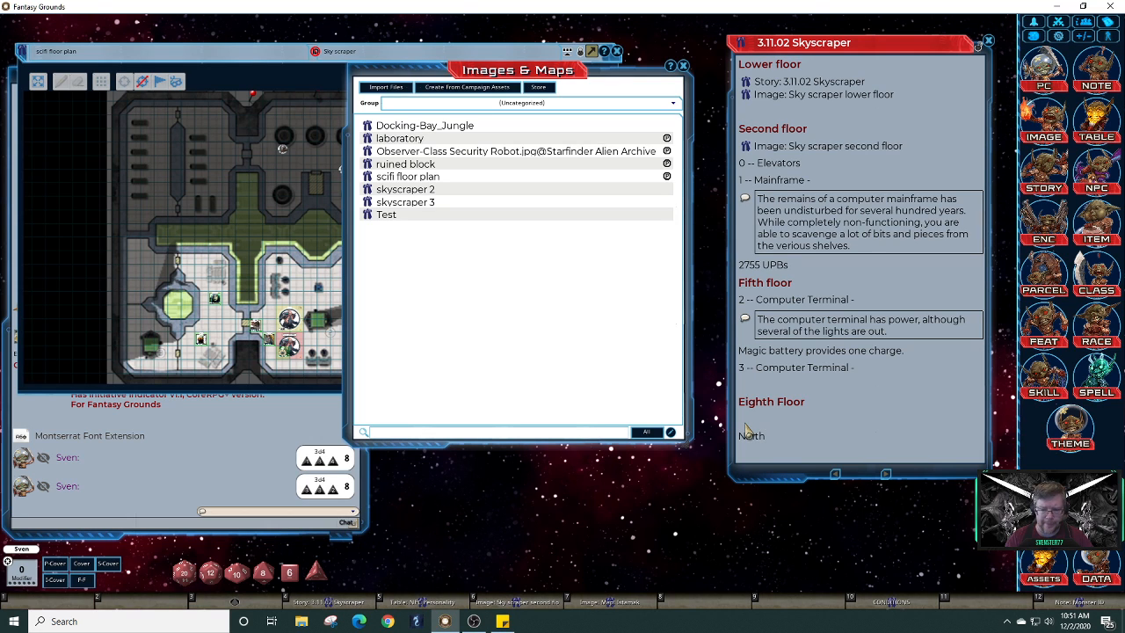
type(" Floor")
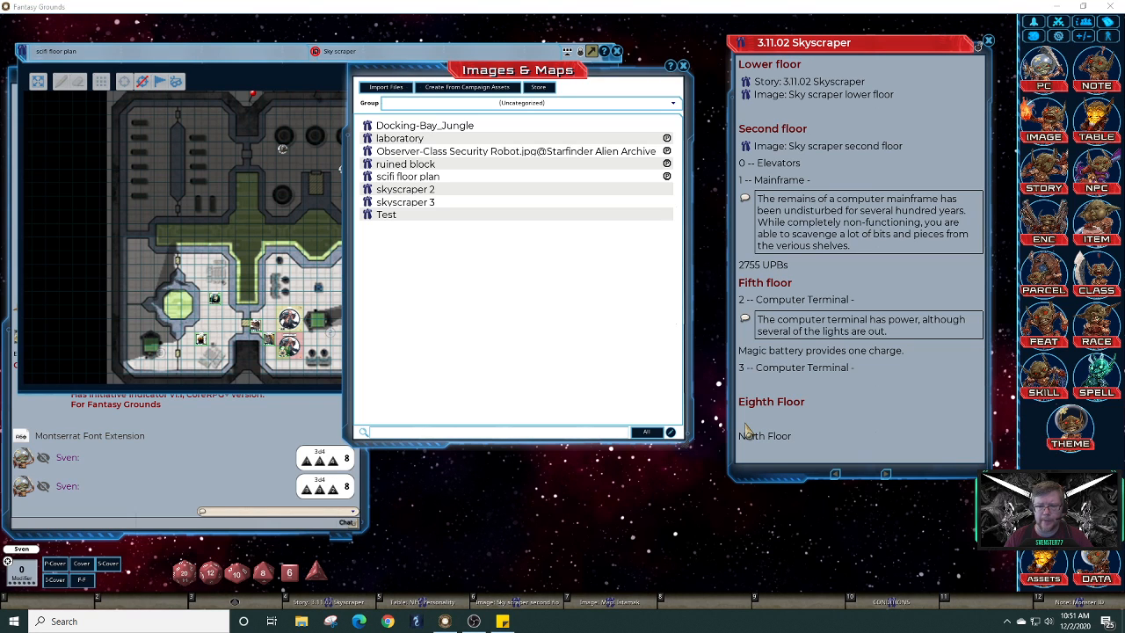
left_click(790, 437)
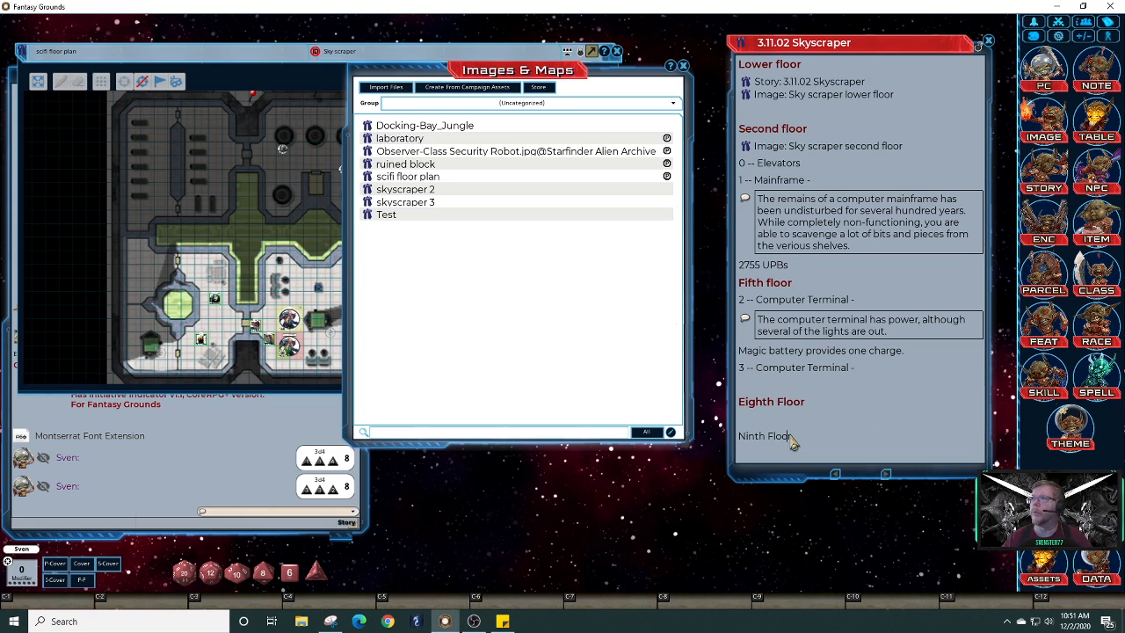
key("ctrl+h")
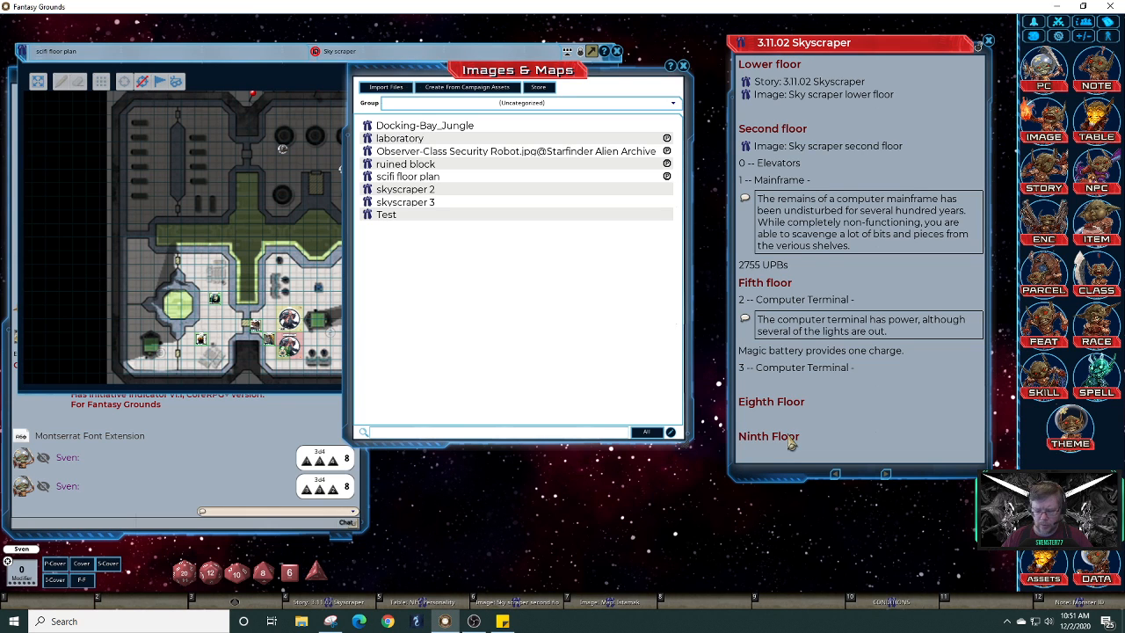
key("Return")
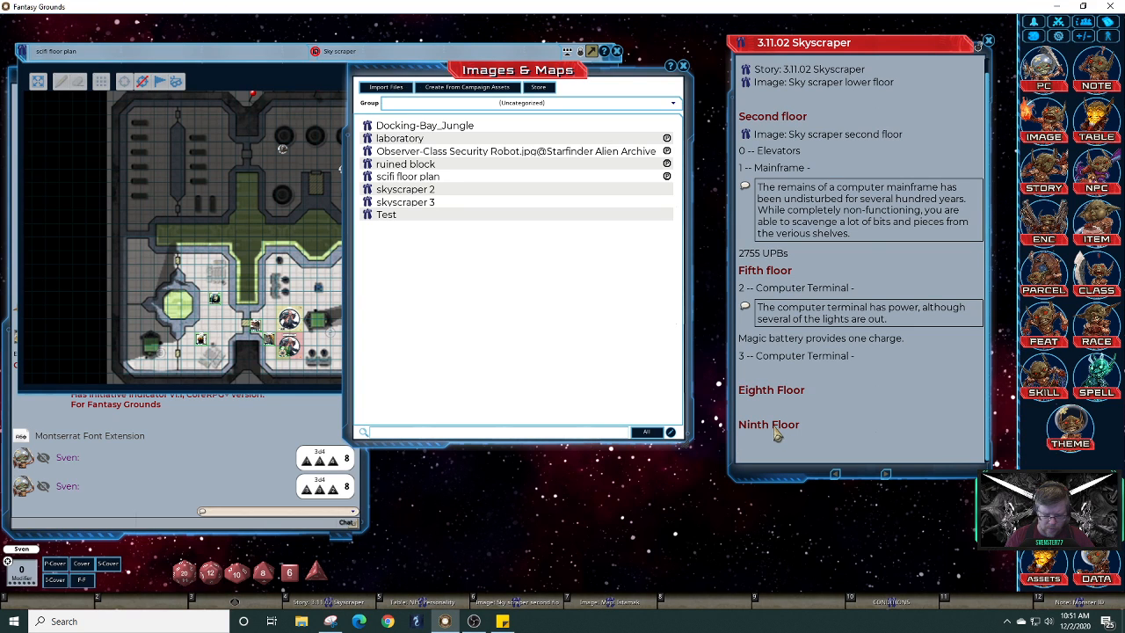
Add a line for the sixteenth floor below the Ninth Floor heading and format it as a heading
type("16")
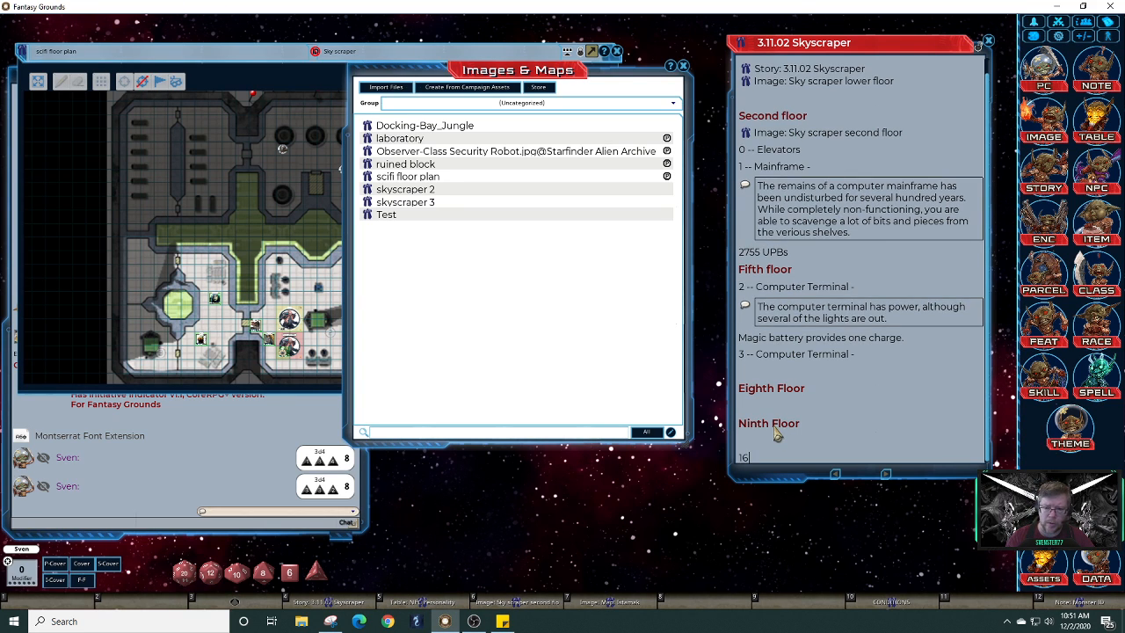
key("BackSpace")
key("BackSpace")
type("S")
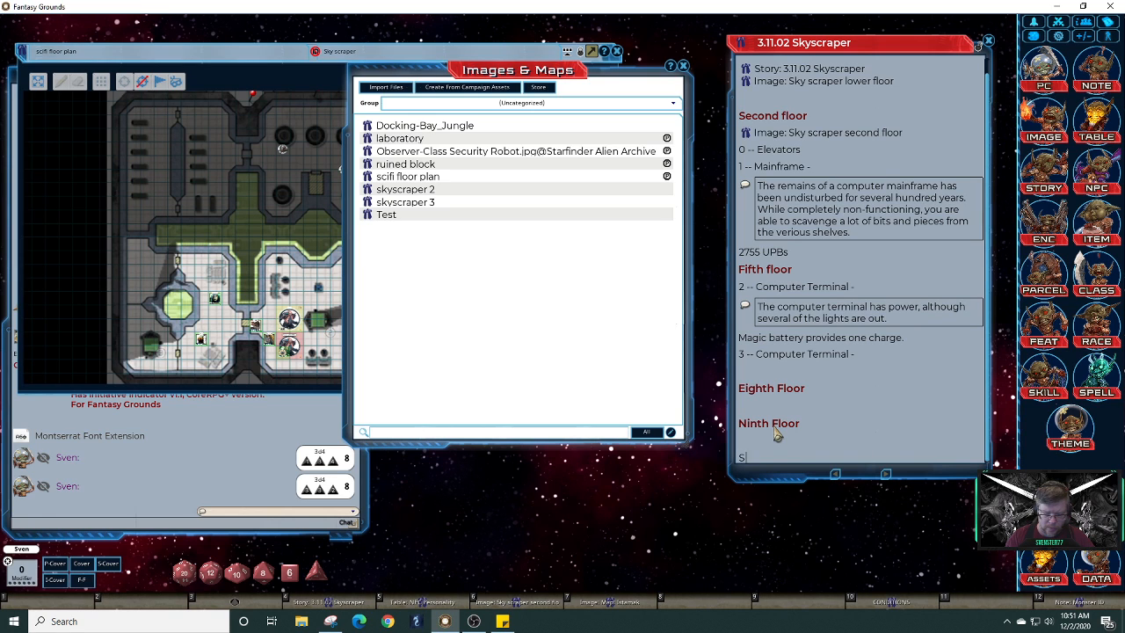
type("ixtreenth")
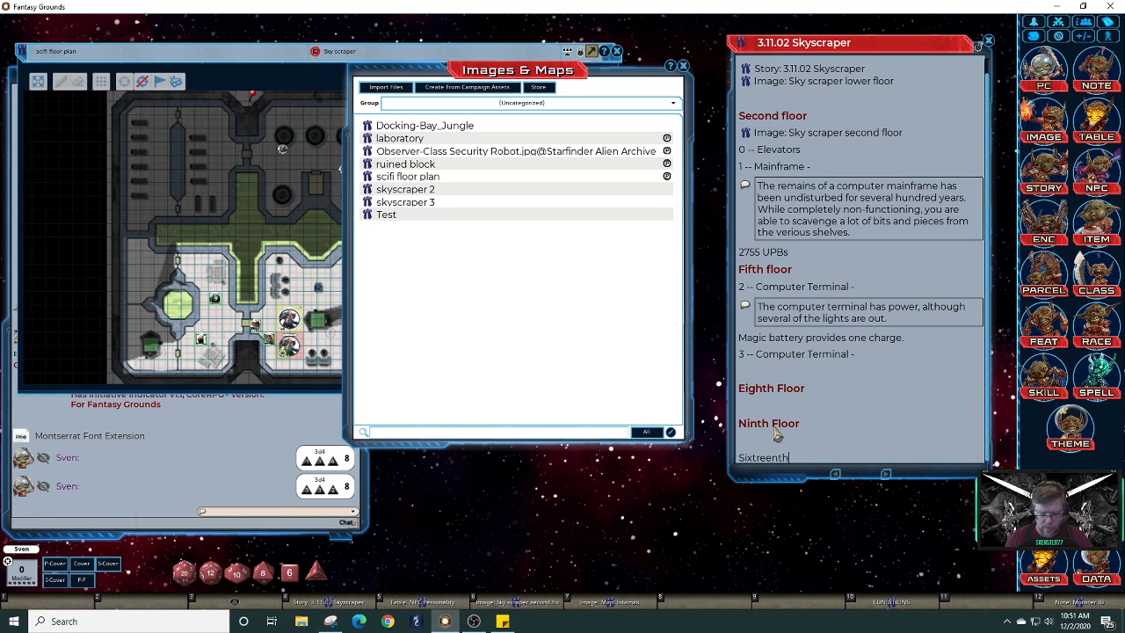
type(" Floor")
key("ctrl")
key("ctrl+2")
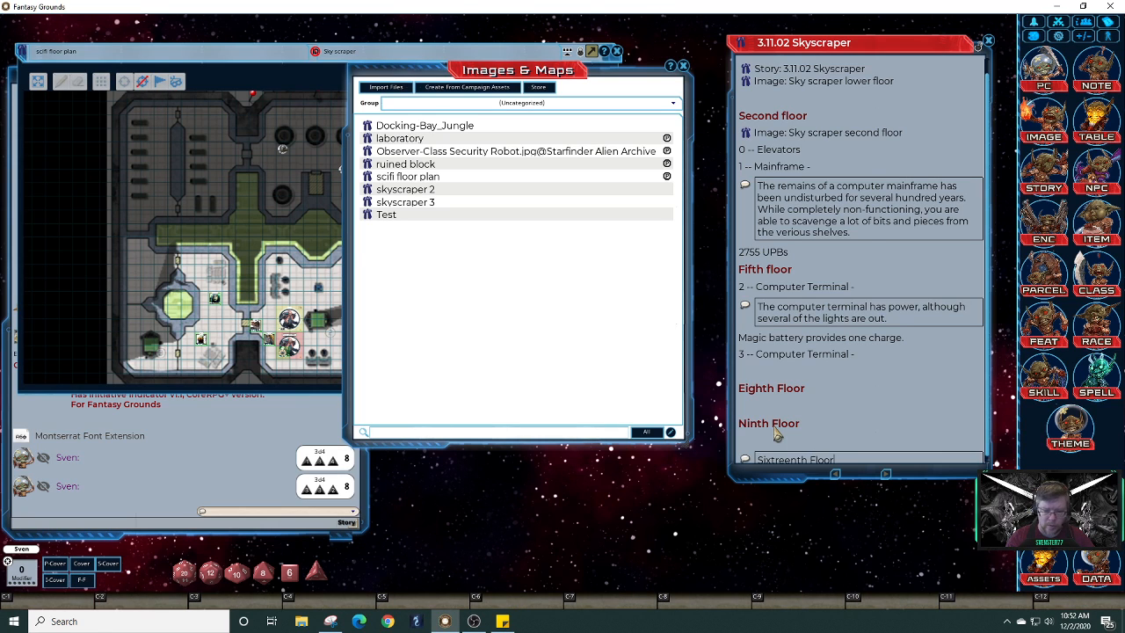
key("ctrl+1")
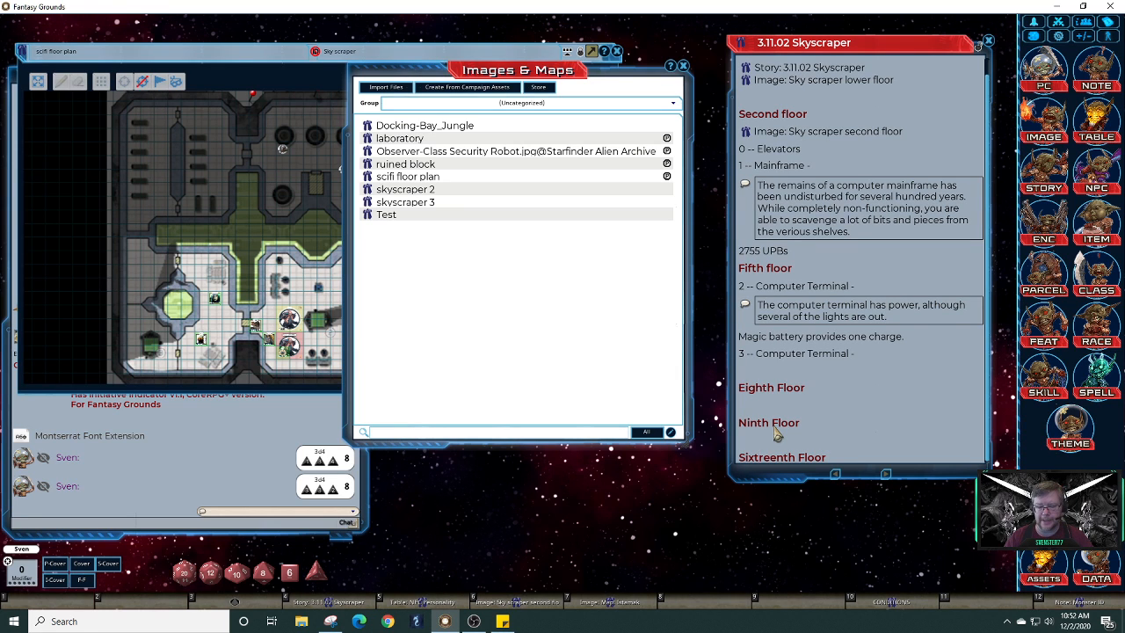
Correct the new heading's spelling to "Sixteenth Floor" and start a new line below it
key("BackSpace")
key("Return")
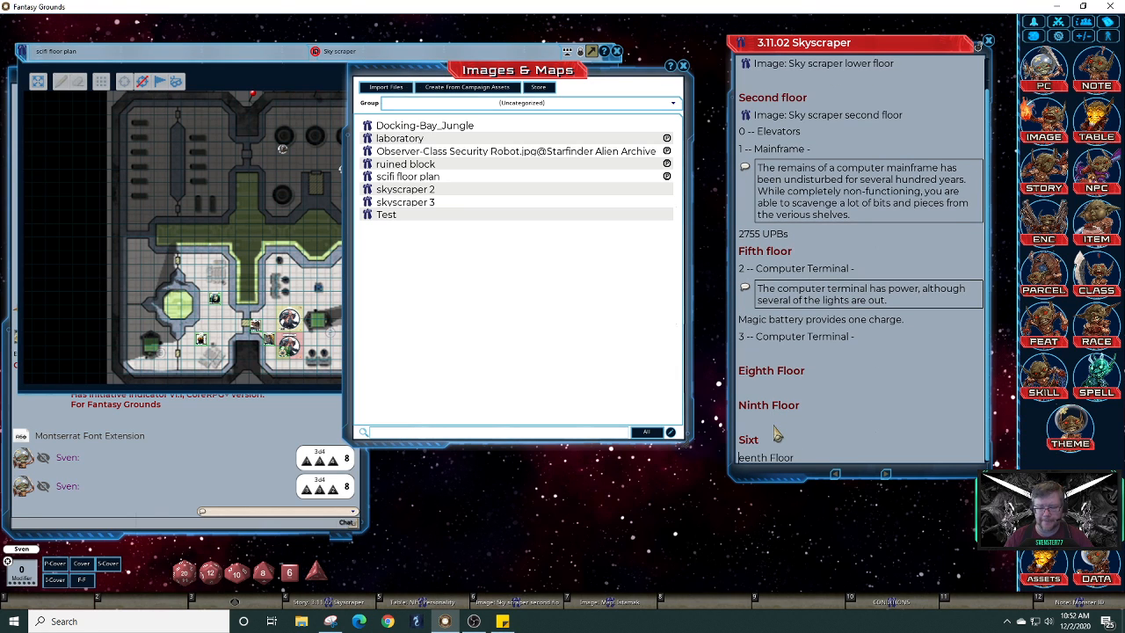
key("BackSpace")
key("Return")
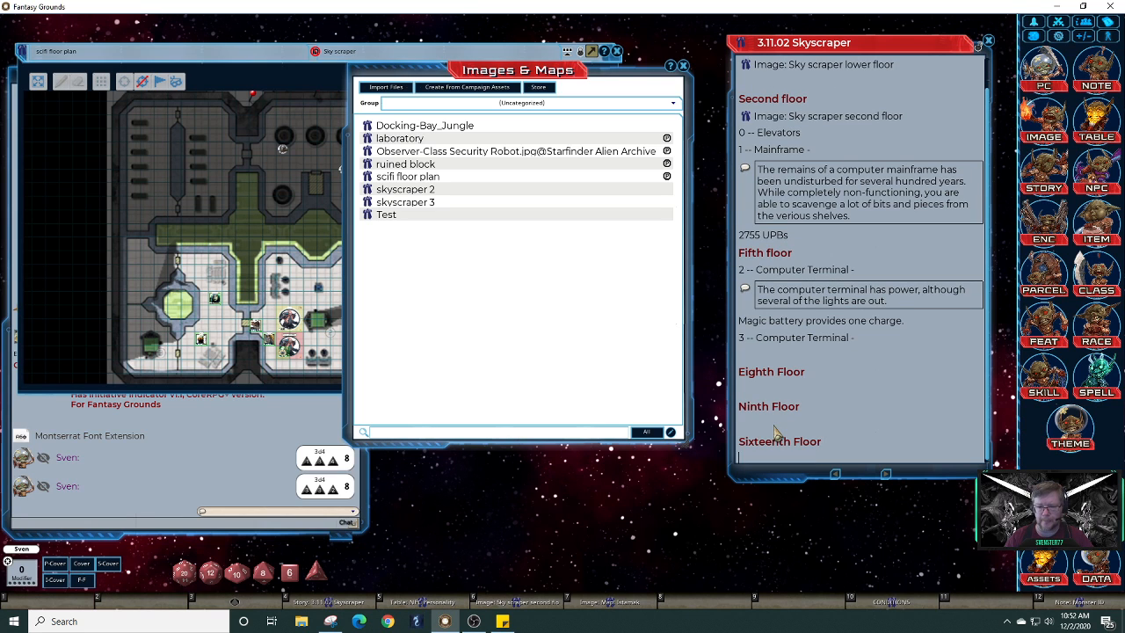
key("Return")
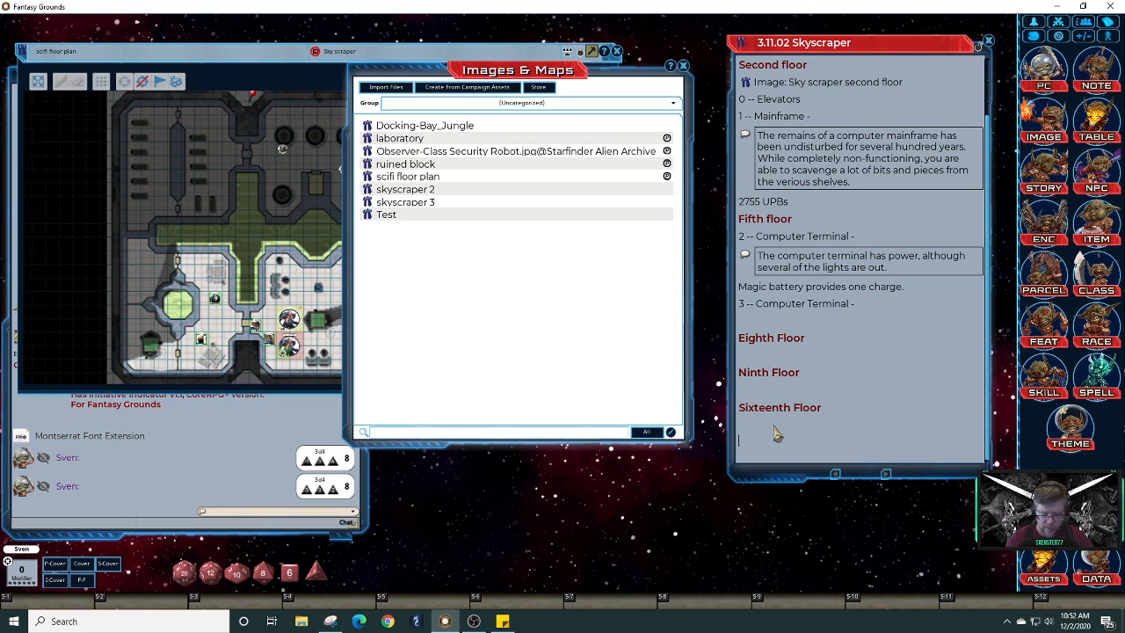
Add "Nineteenth Floor" below the Sixteenth Floor heading and format it as a heading
type("Nin")
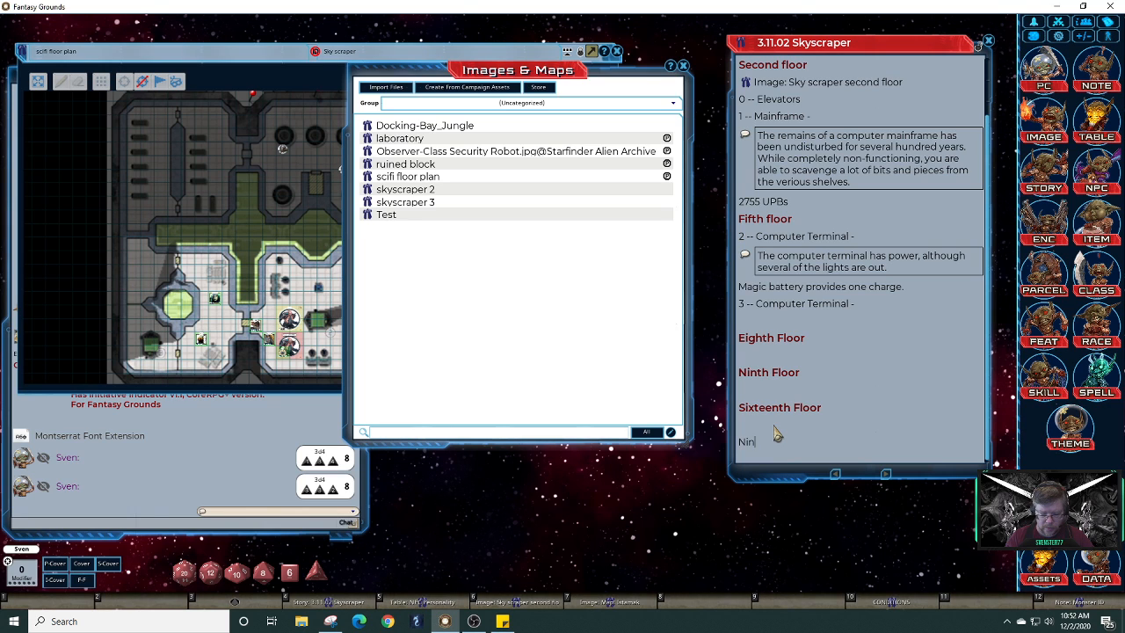
type("eteenth")
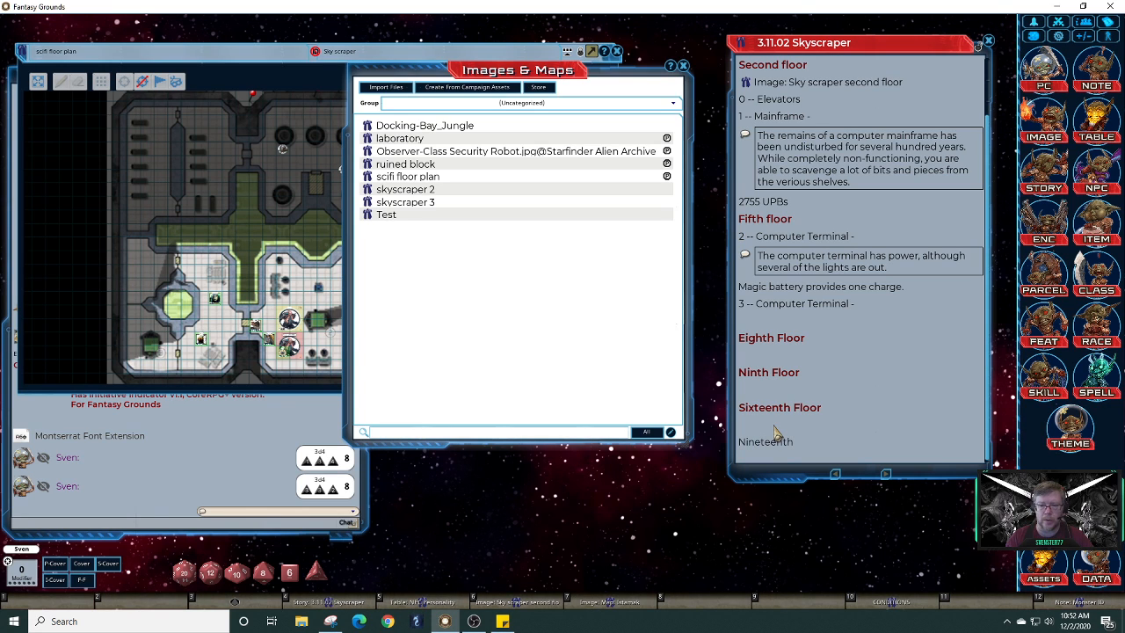
type(" Floor")
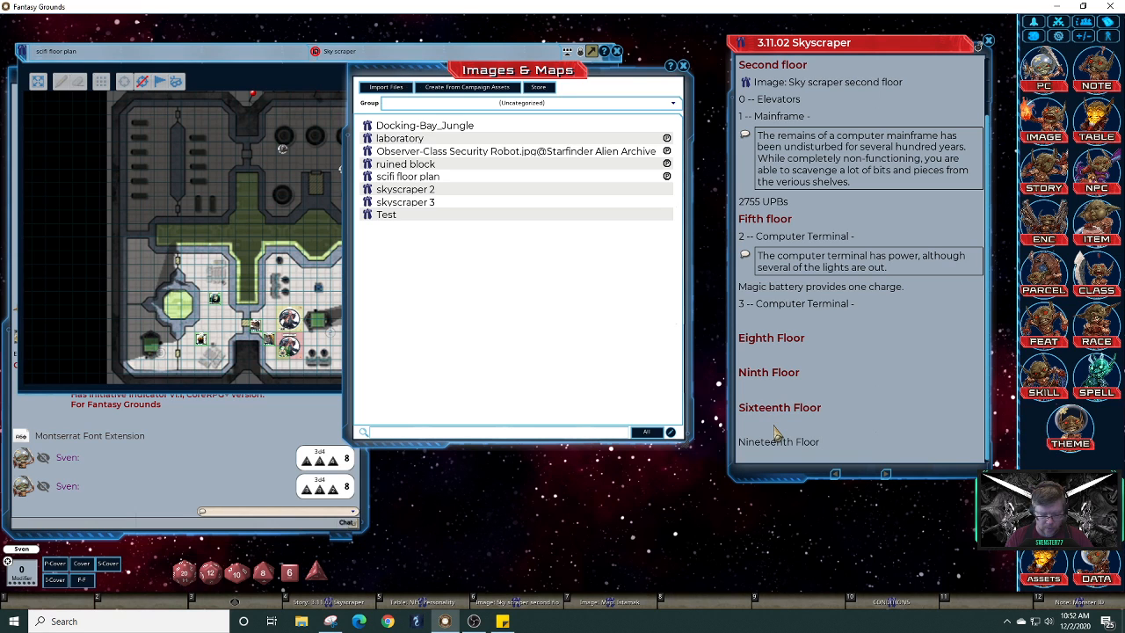
key("ctrl+h")
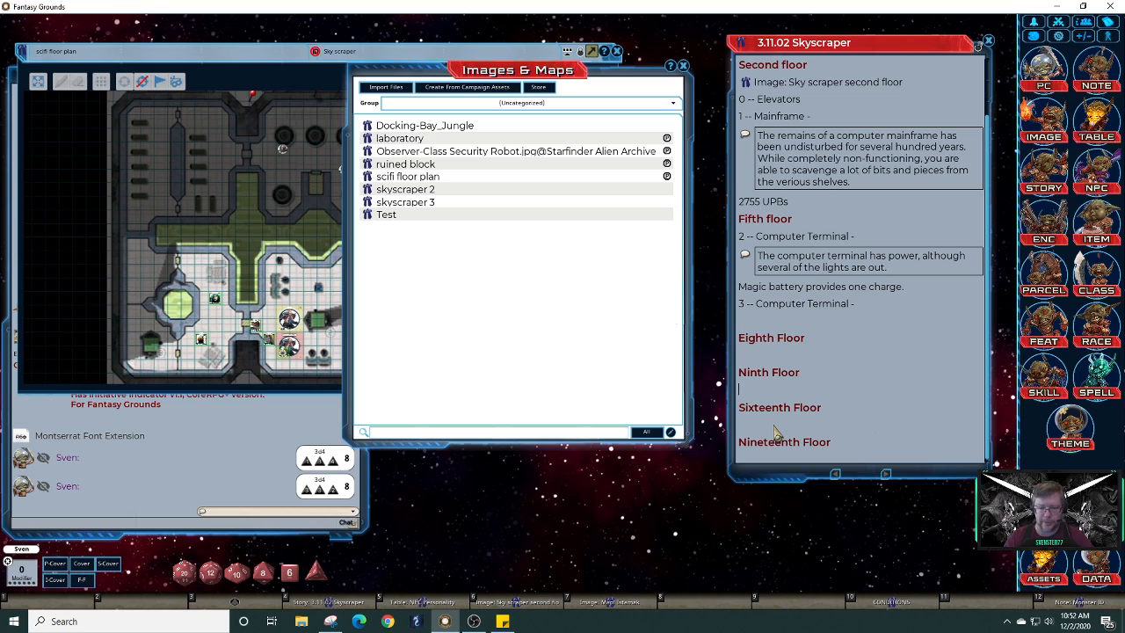
Add the note "Find stairs" under the Ninth Floor heading, followed by a new line
type("Find s")
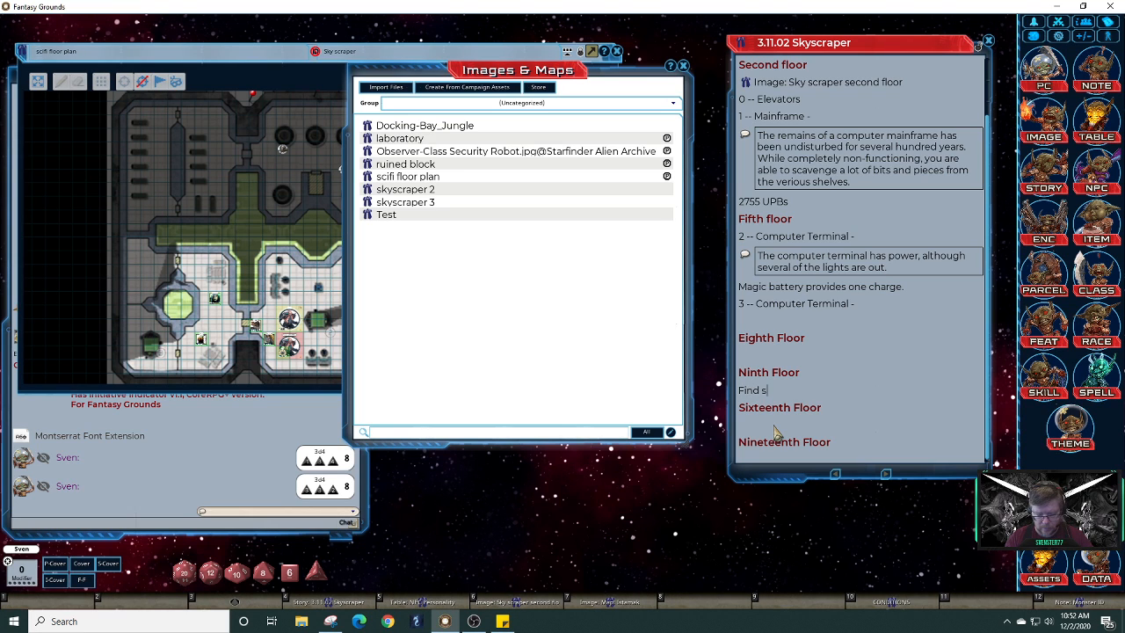
type("tairs")
key("Return")
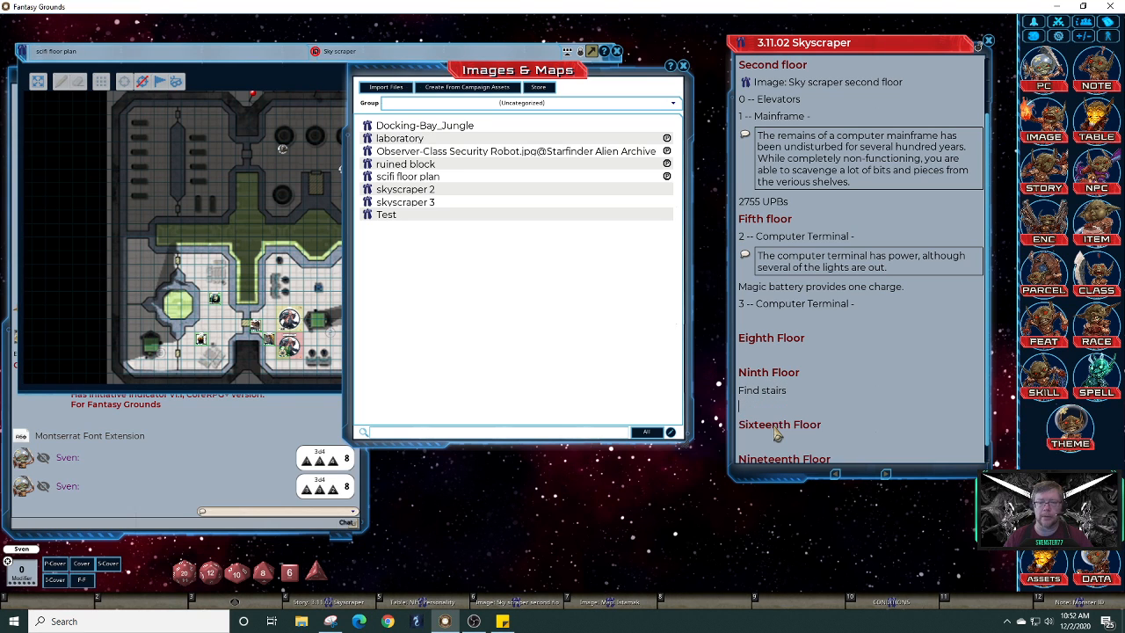
Add "21st Floor" on a new line below the Nineteenth Floor heading and format it as a heading
key("Down")
key("Down")
key("Down")
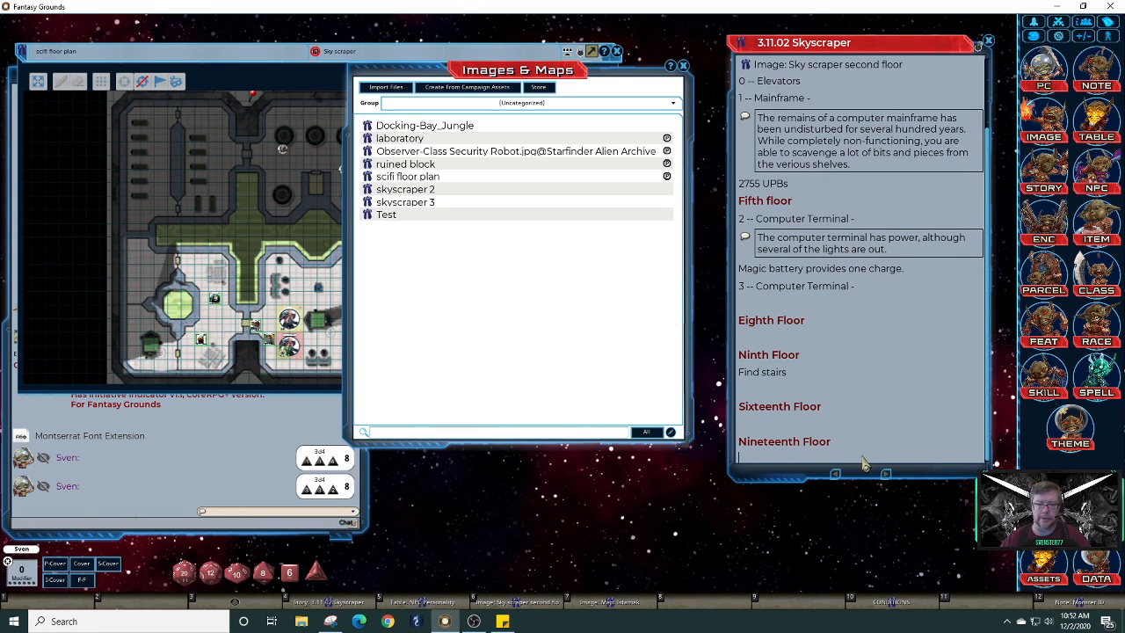
key("Return")
key("Return")
key("Return")
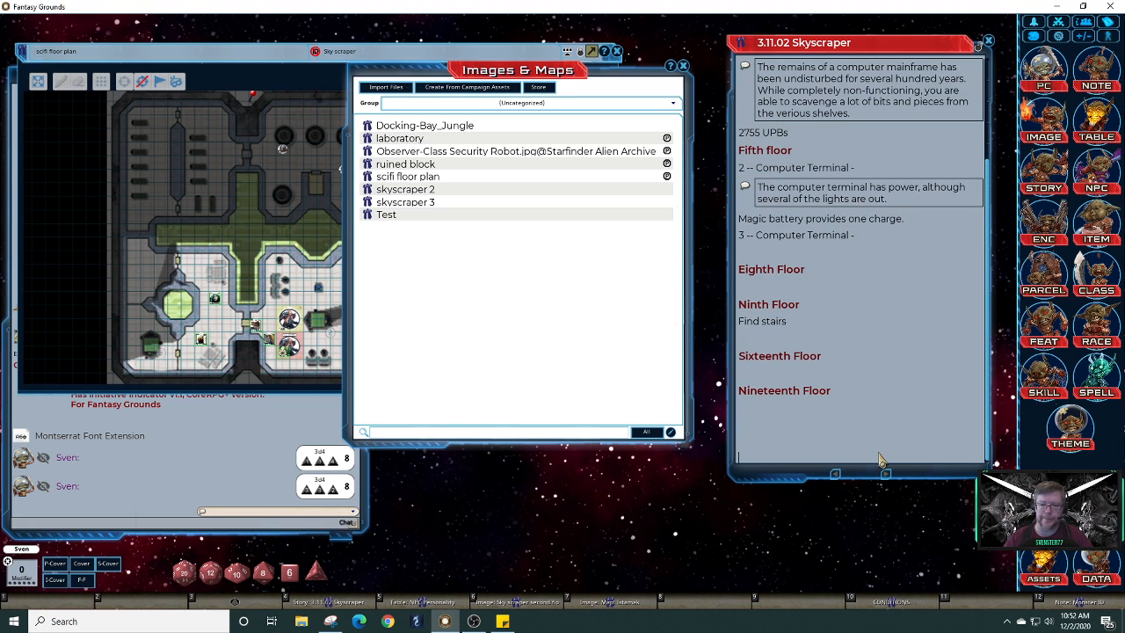
type("Twe")
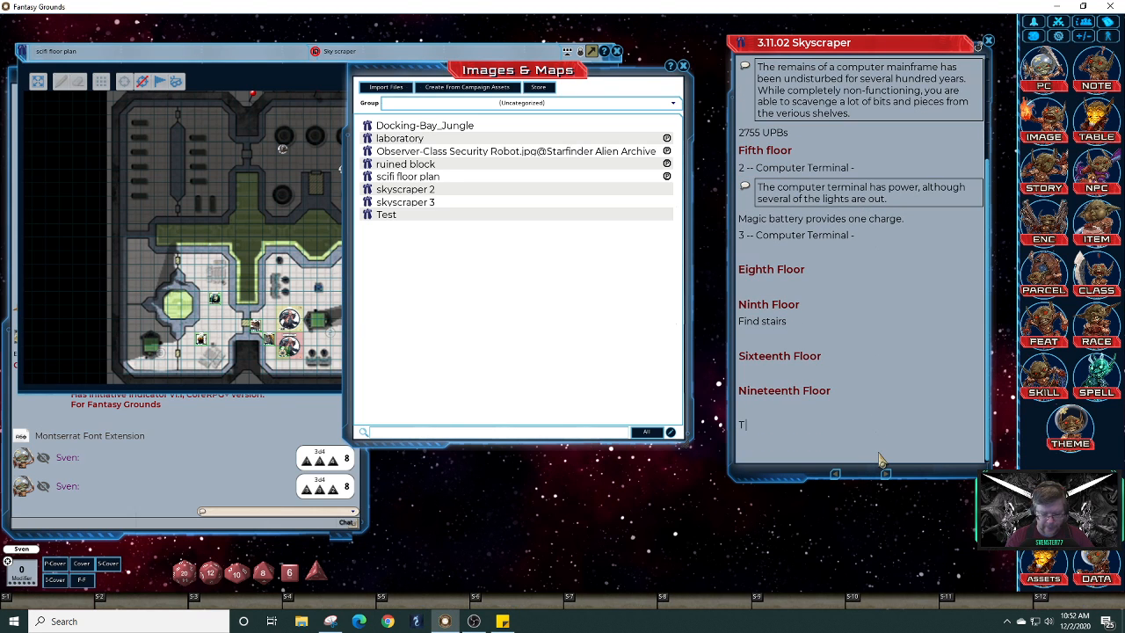
key("BackSpace")
key("BackSpace")
key("BackSpace")
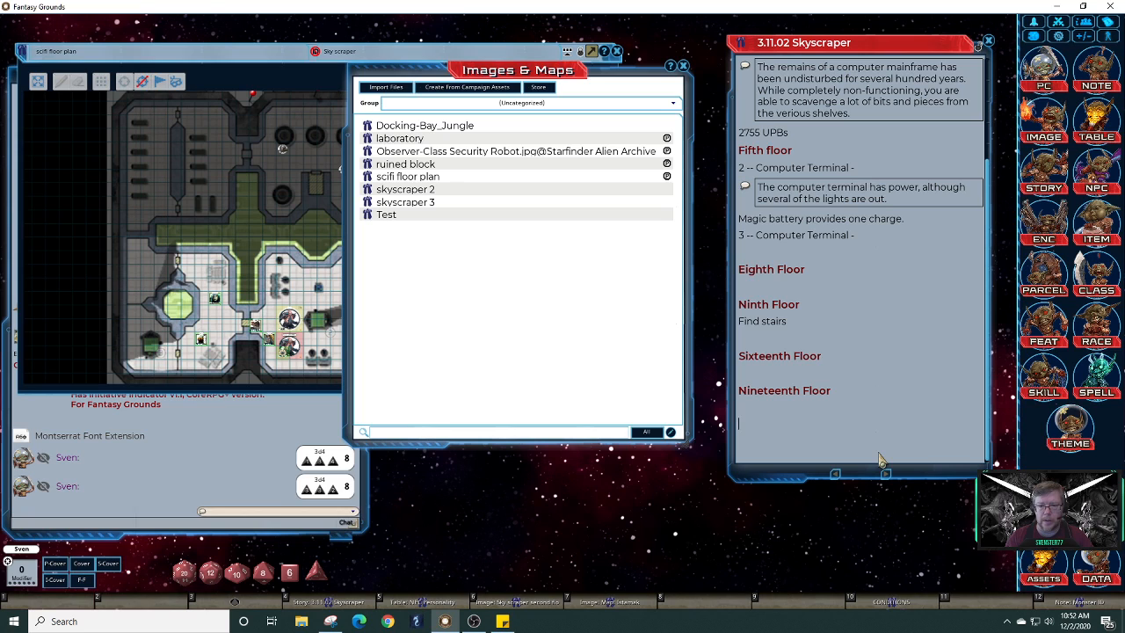
type("21st Floo")
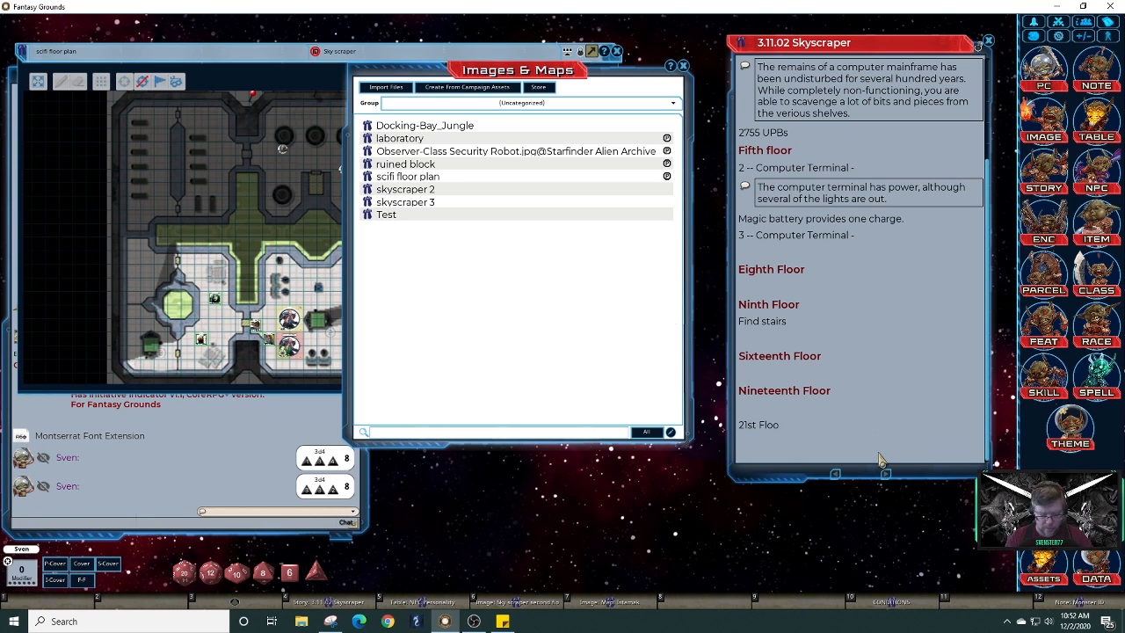
key("ctrl")
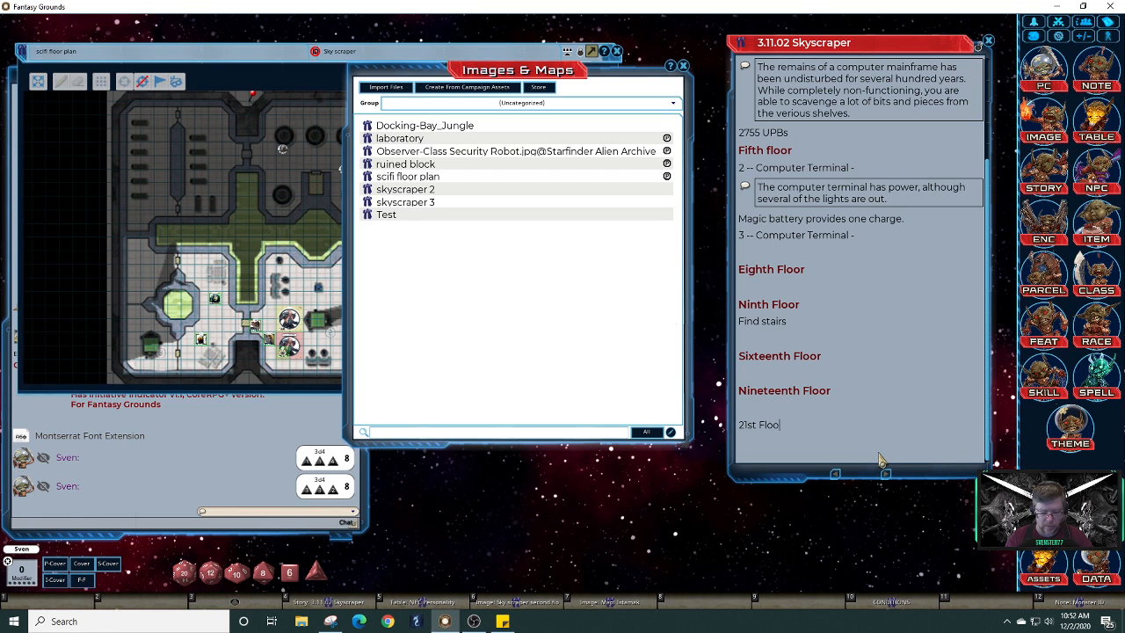
type("r")
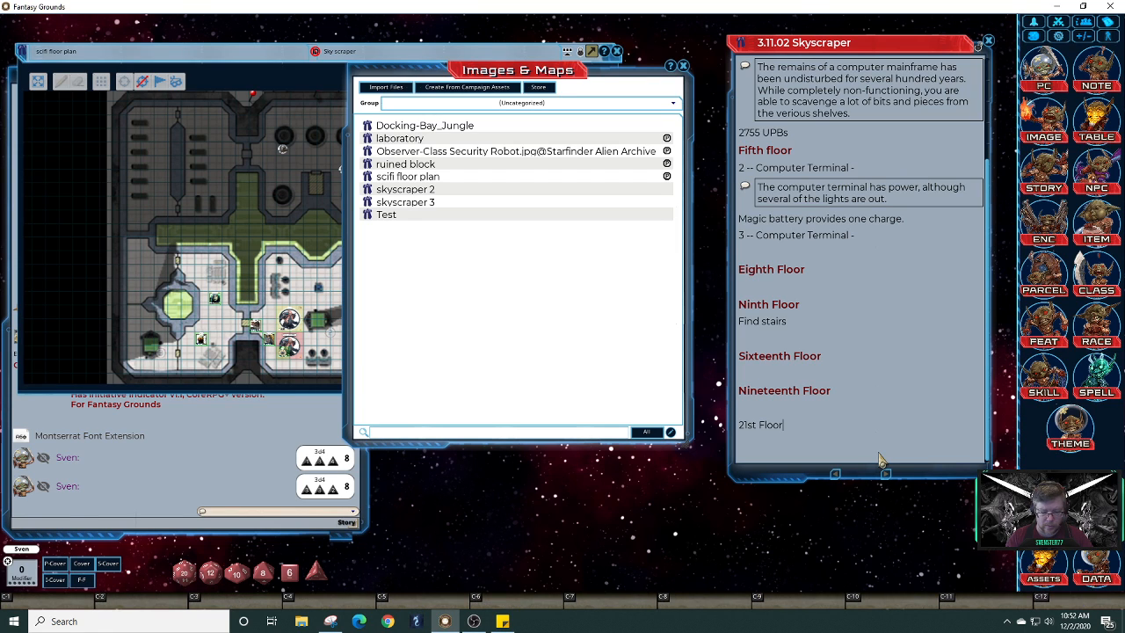
key("ctrl+h")
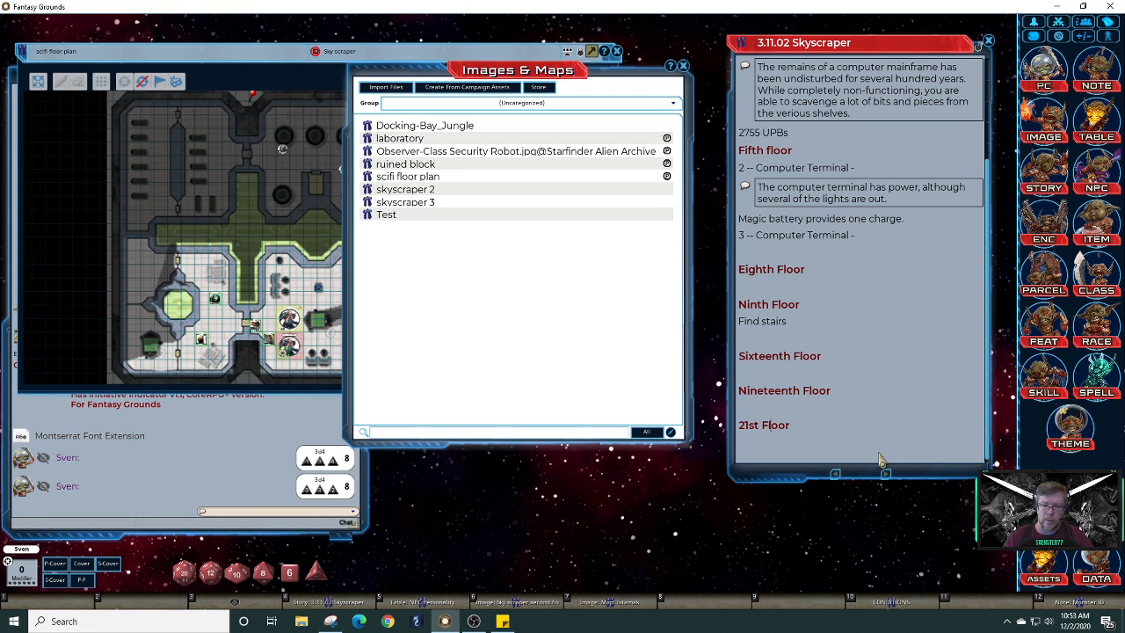
Change the 21st Floor heading to read "21/22 Floor"
key("Left")
key("Left")
key("Left")
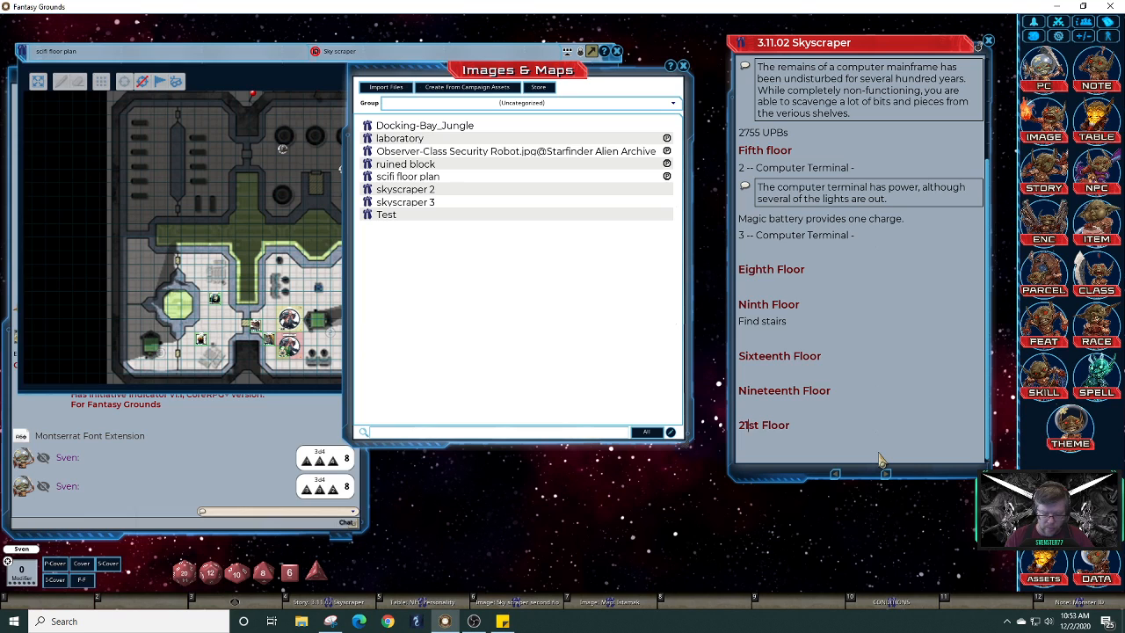
type("/22")
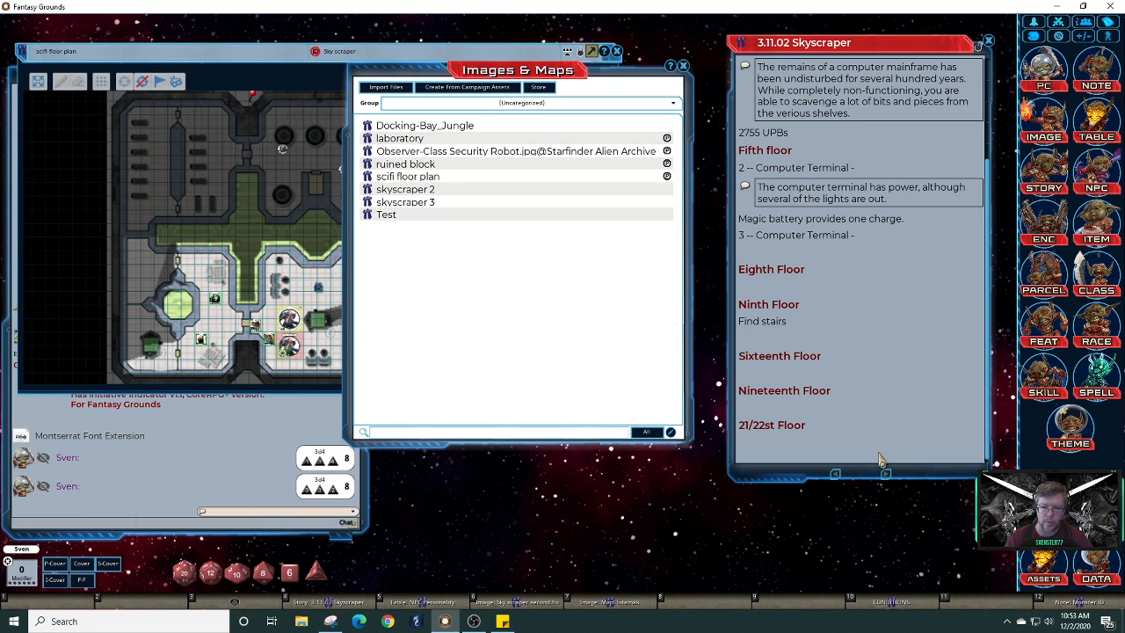
key("Delete")
key("Delete")
key("End")
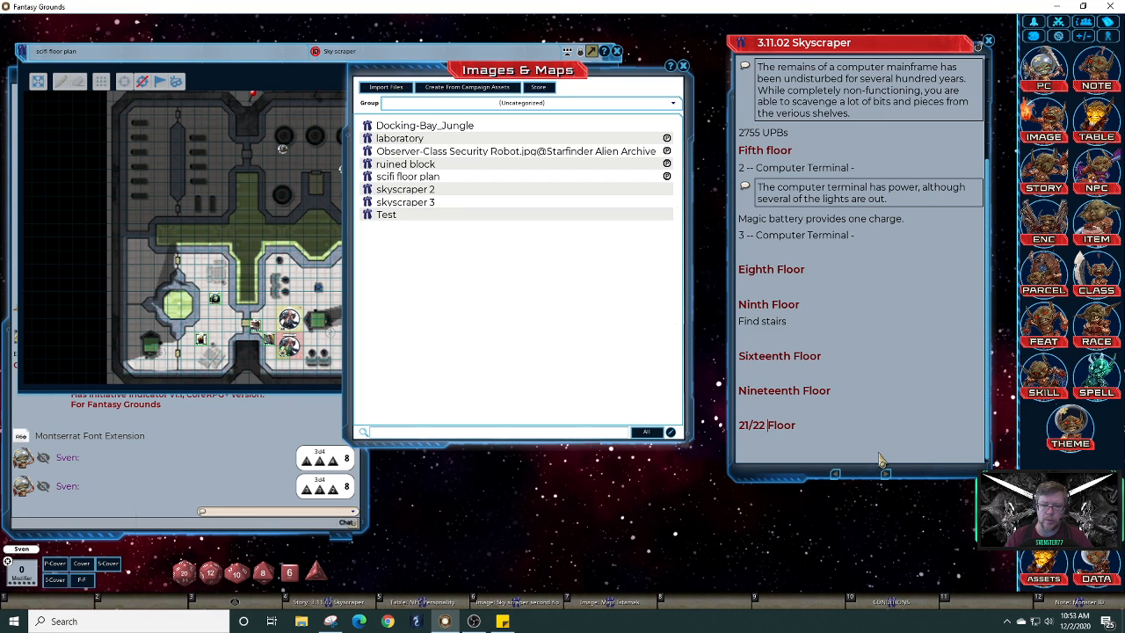
Add the description "Huge empty space 20 feet high" below the 21/22 Floor heading and start a new line
key("Return")
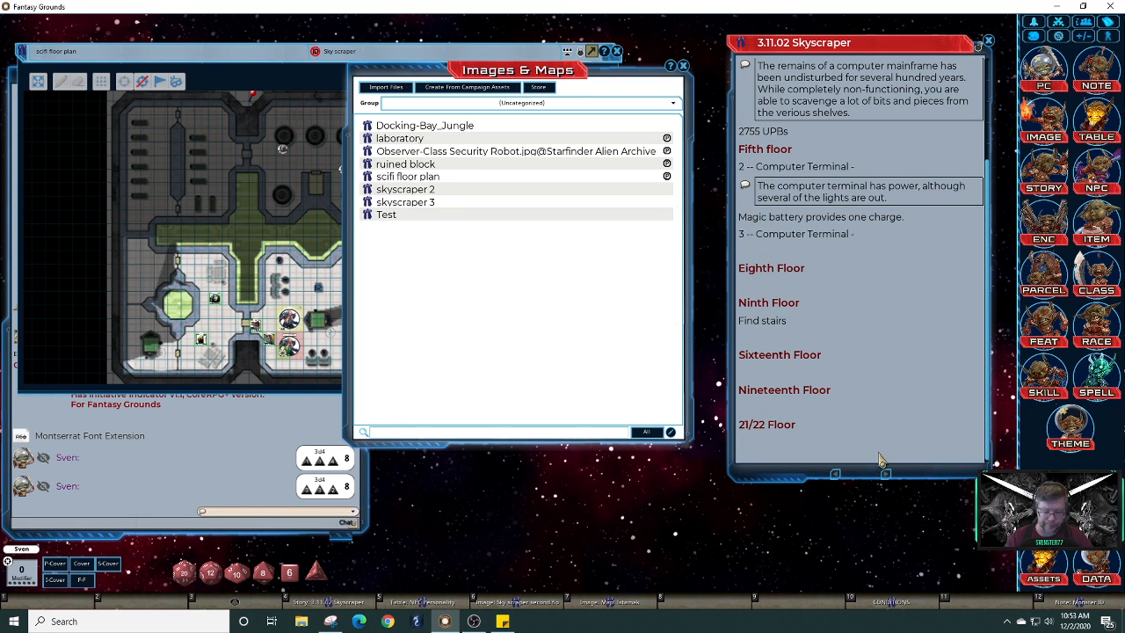
type("Hug")
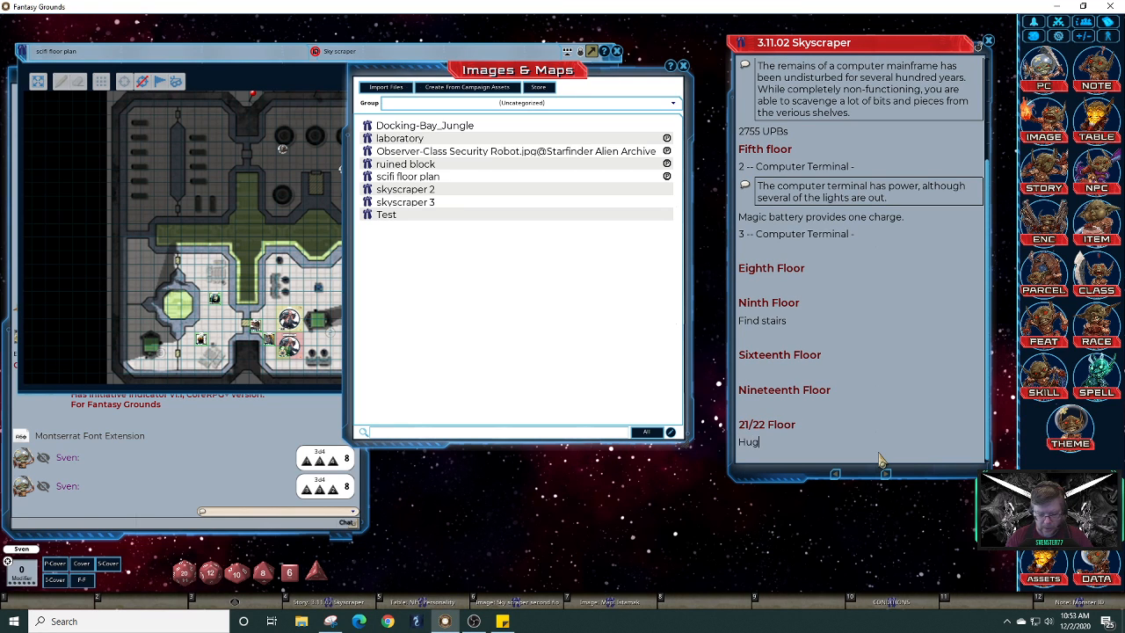
type("e emt")
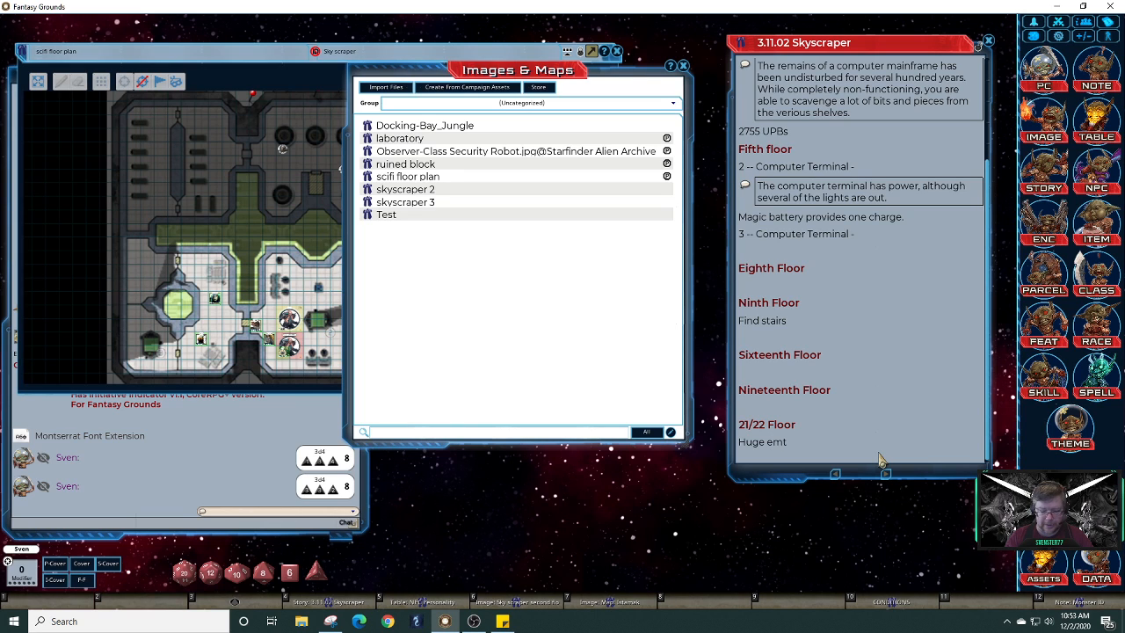
key("BackSpace")
type("pty")
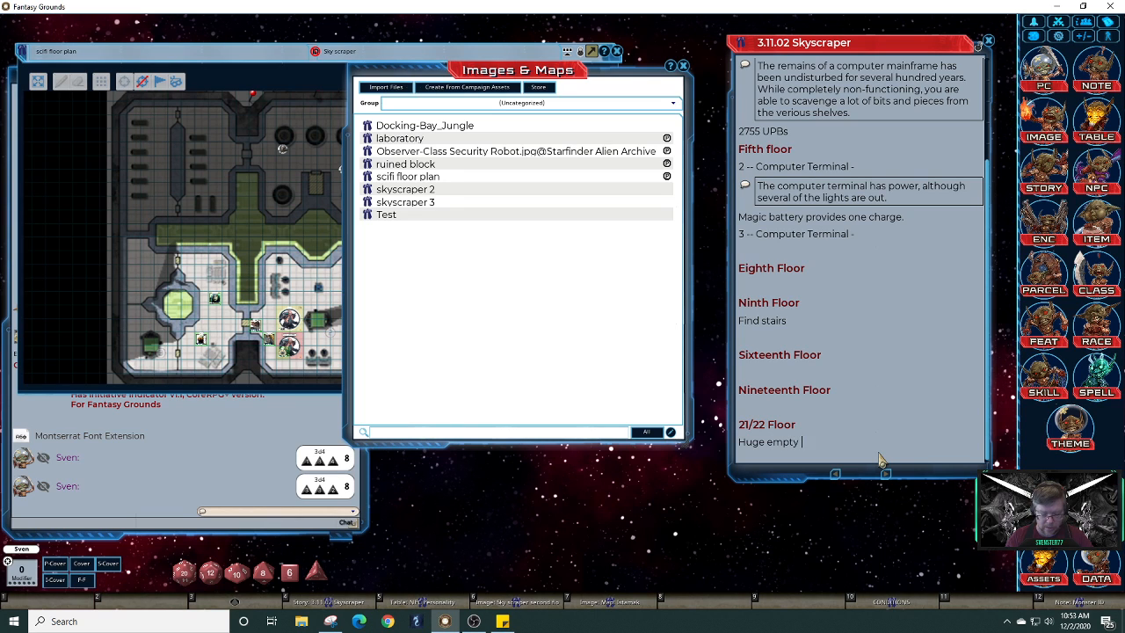
type(" space 20 feet hi")
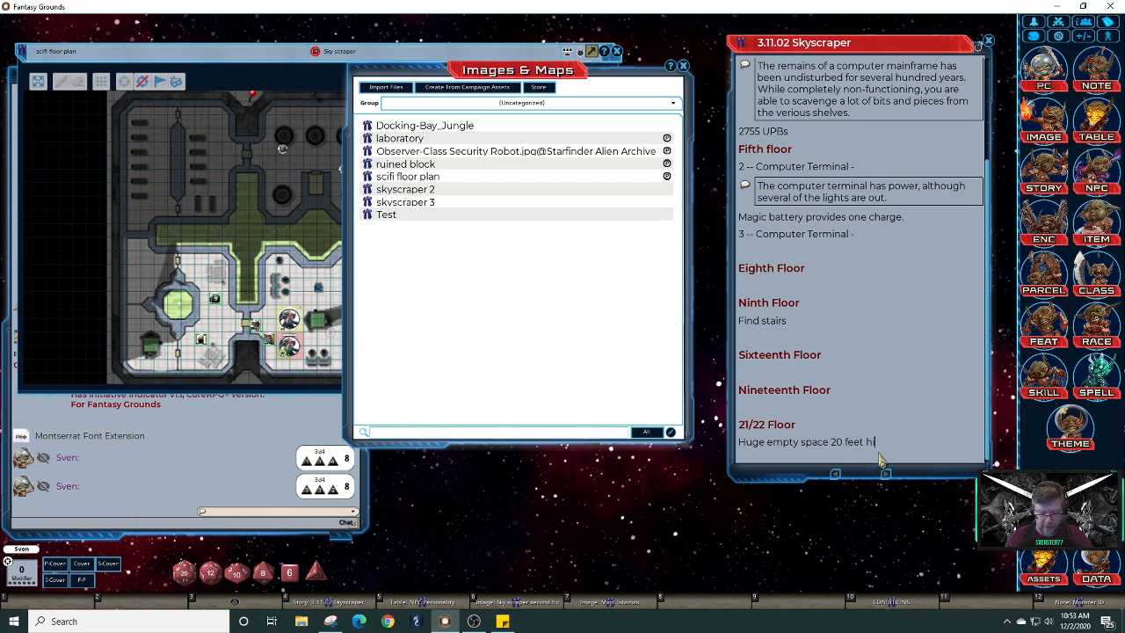
type("gh")
key("Return")
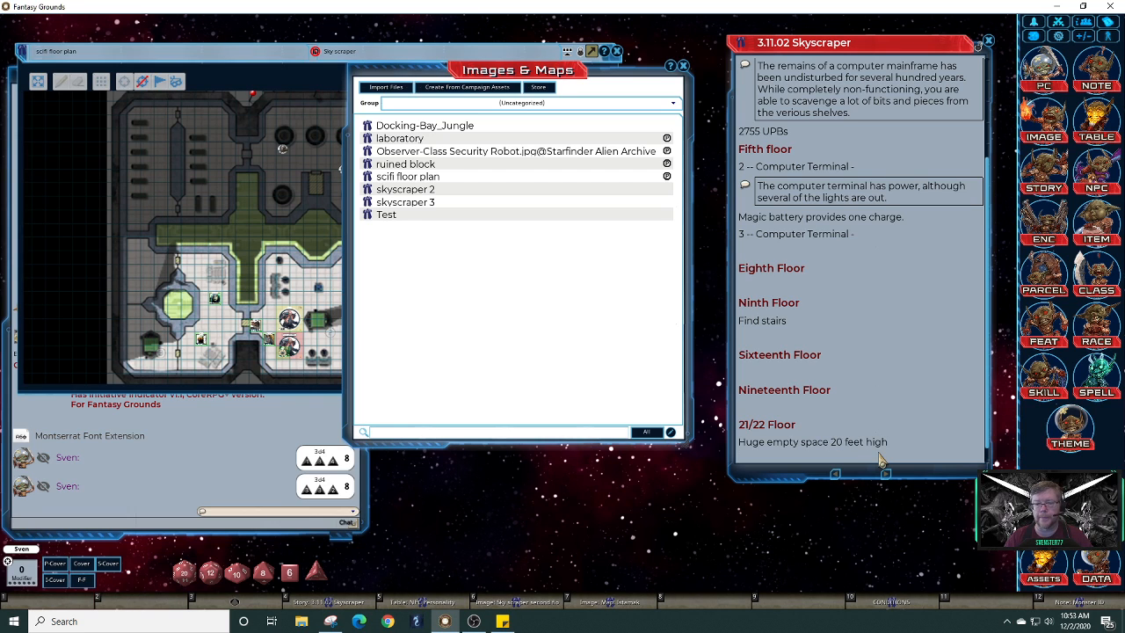
Insert links to the Sky scraper image under the Eighth Floor and Sixteenth Floor headings
scroll(882, 458, "down", 1)
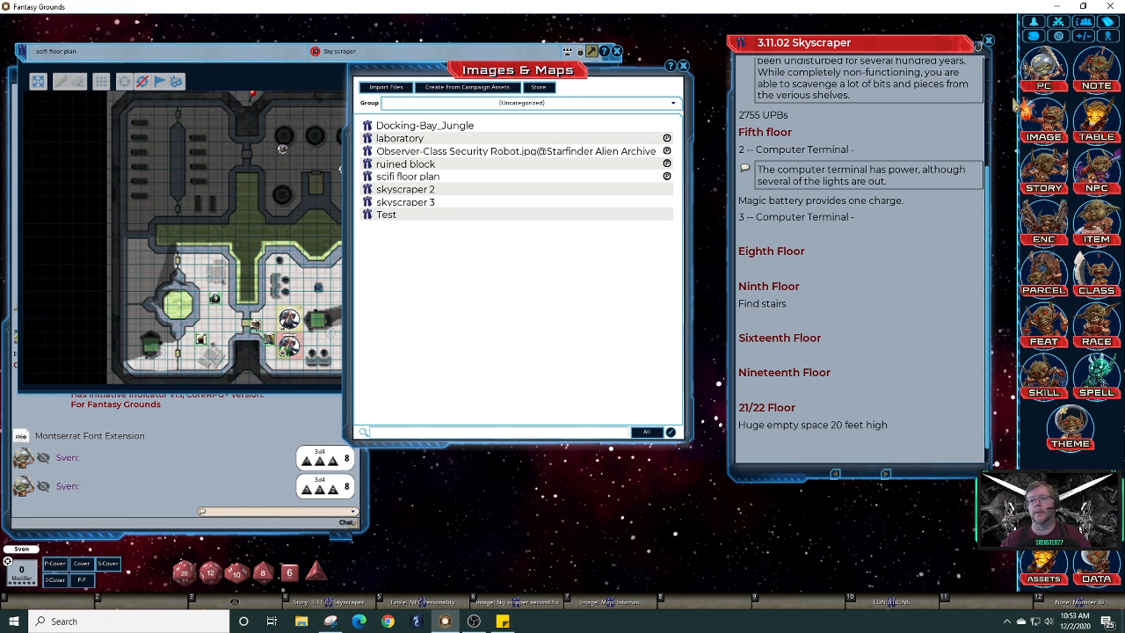
left_click(939, 42)
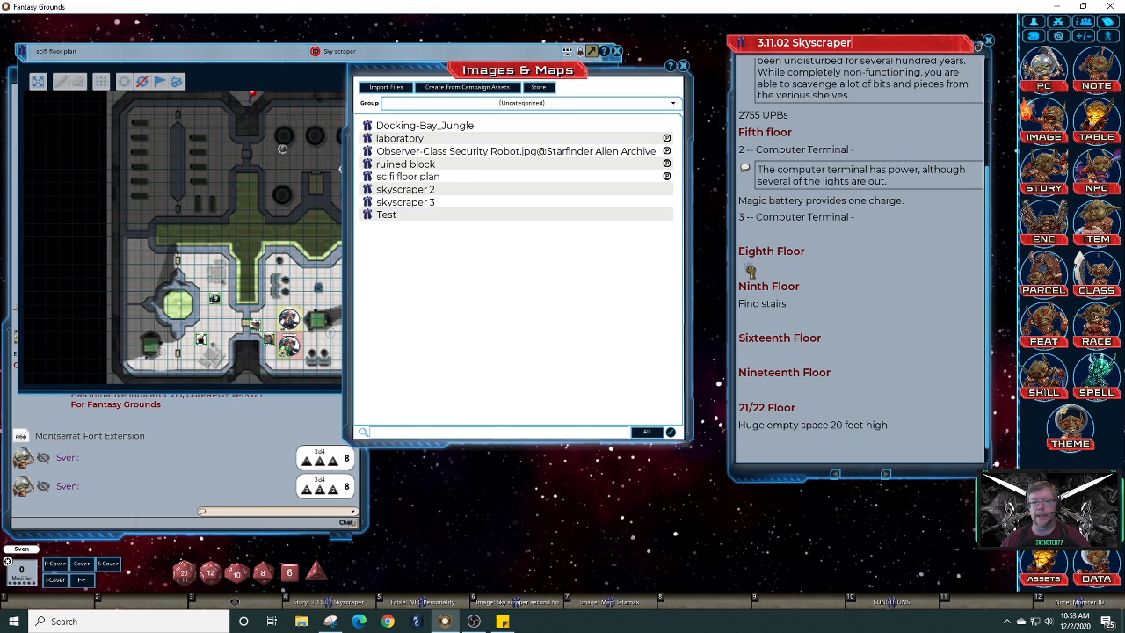
left_click_drag(750, 273, 750, 269)
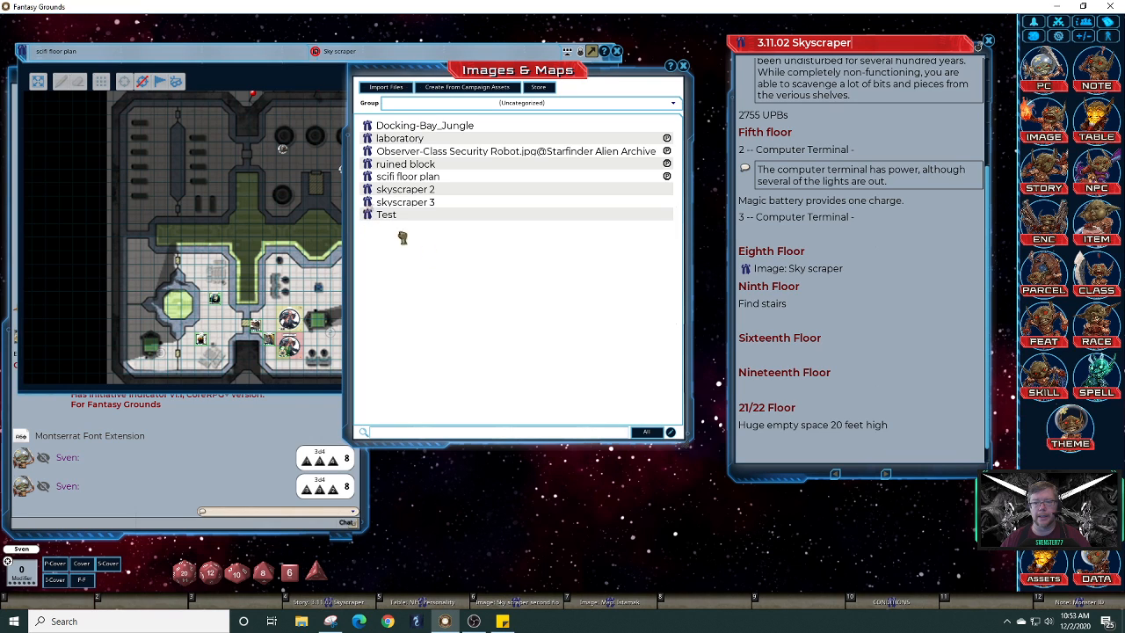
left_click_drag(402, 238, 749, 361)
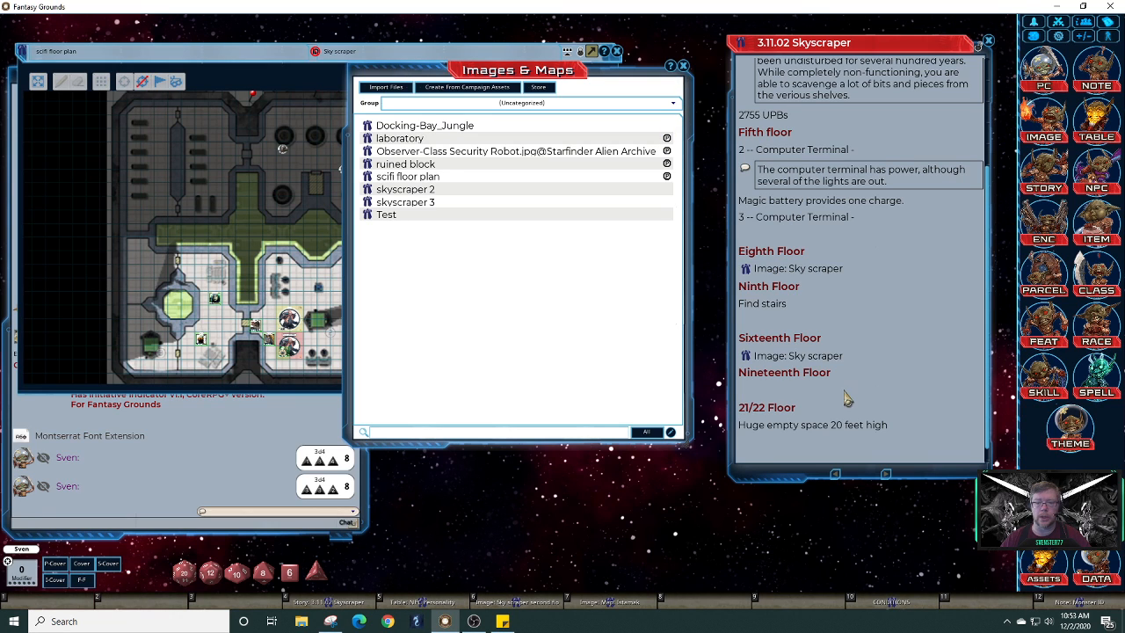
Start a new paragraph below the 21/22 Floor description and roll 3d4 for the next floor
left_click(839, 445)
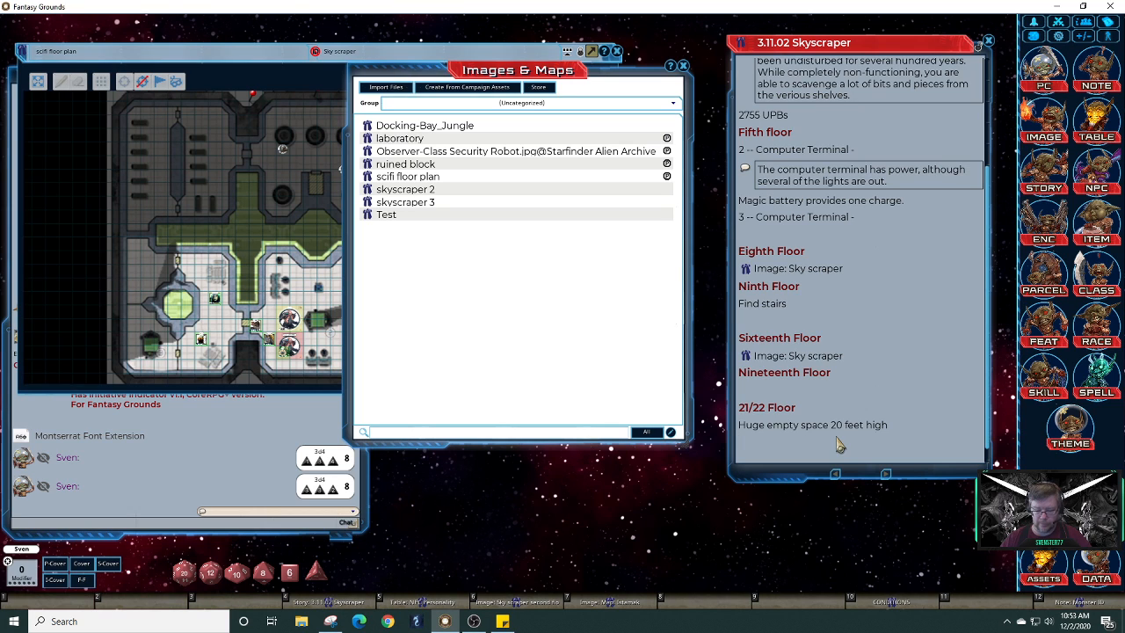
key("Return")
key("Return")
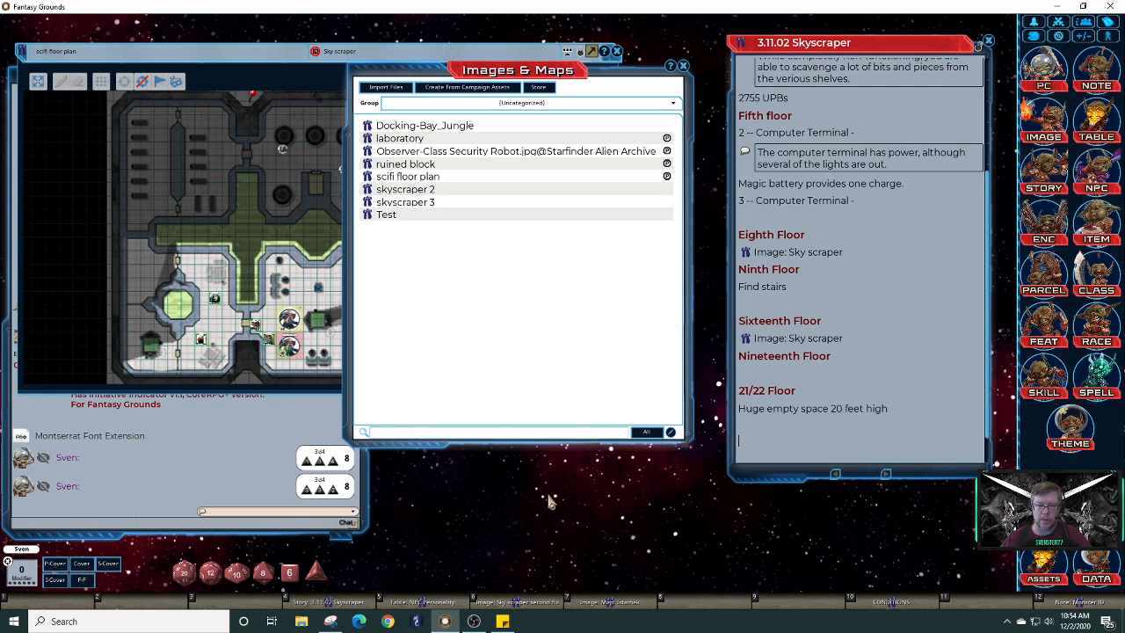
left_click_drag(315, 571, 425, 508)
right_click(463, 520)
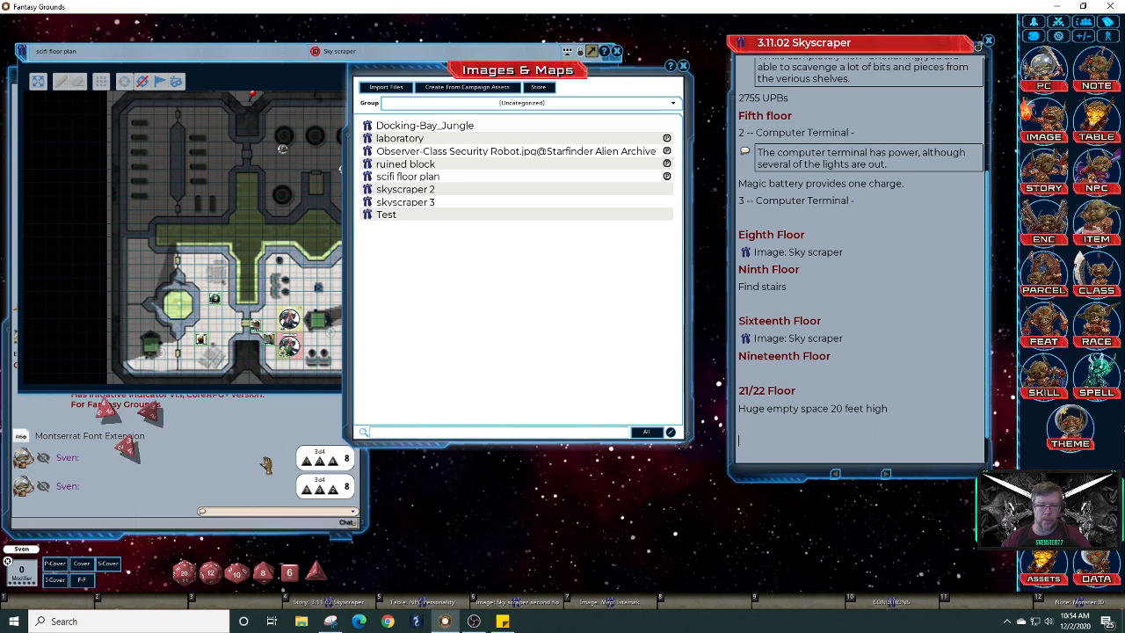
Add "29th Floor" at the end of the Skyscraper story, format it as a heading and start a new line
left_click(766, 444)
type("29")
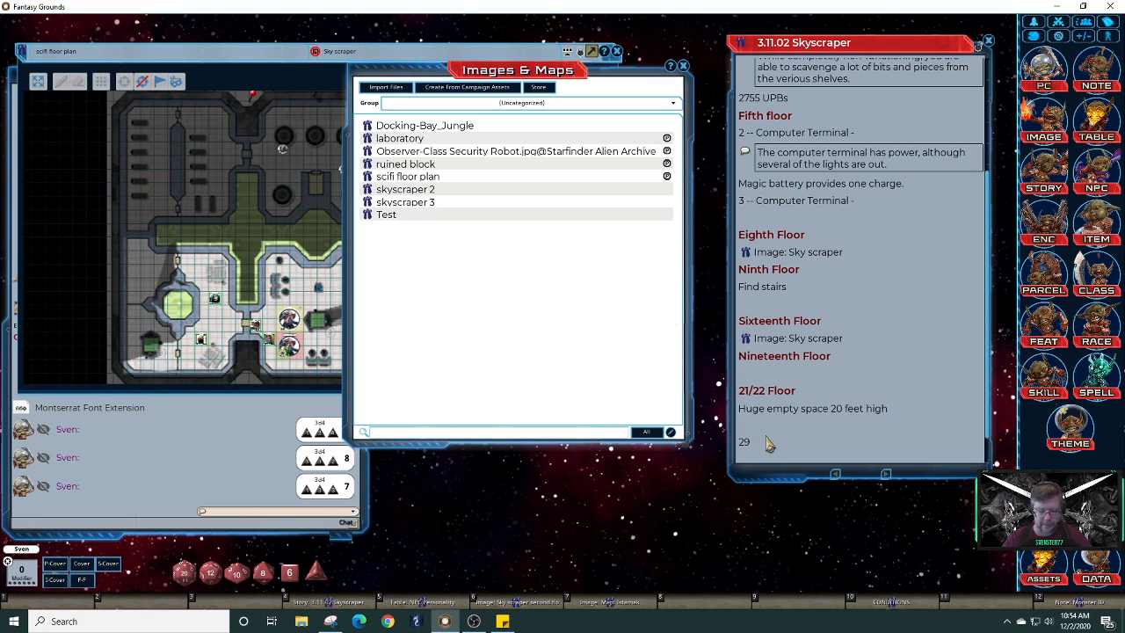
type("th Floor")
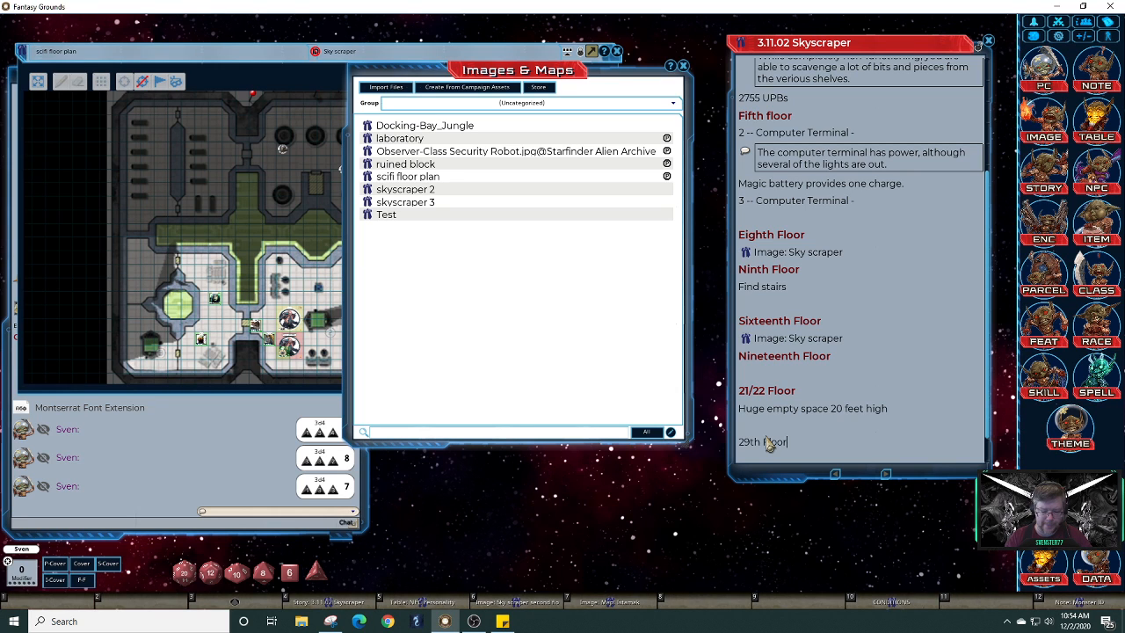
key("ctrl+1")
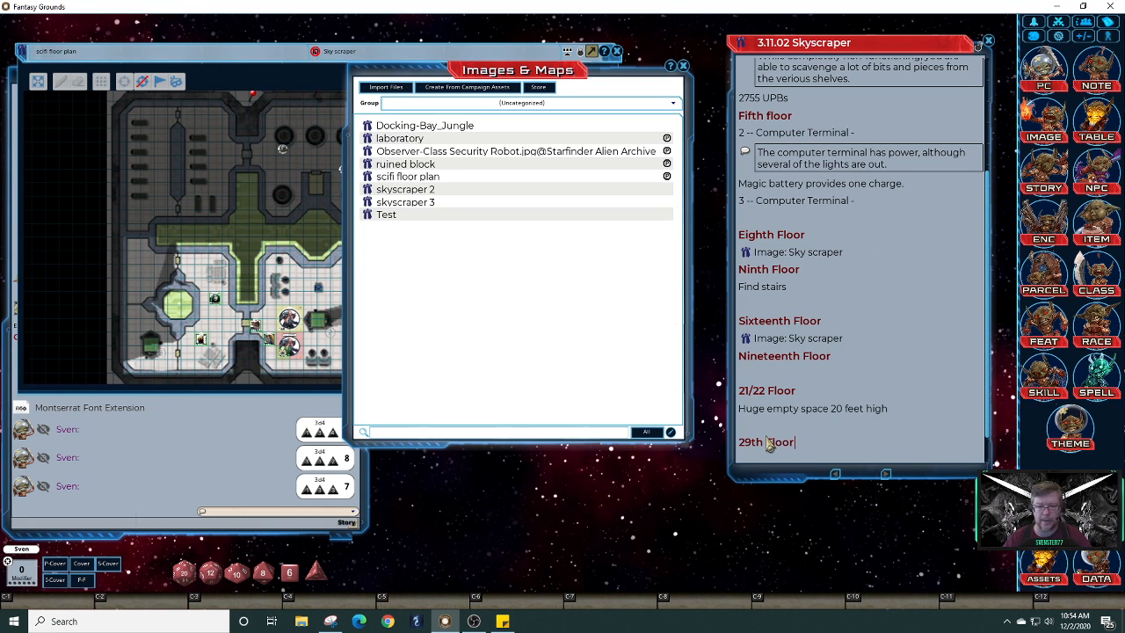
key("Return")
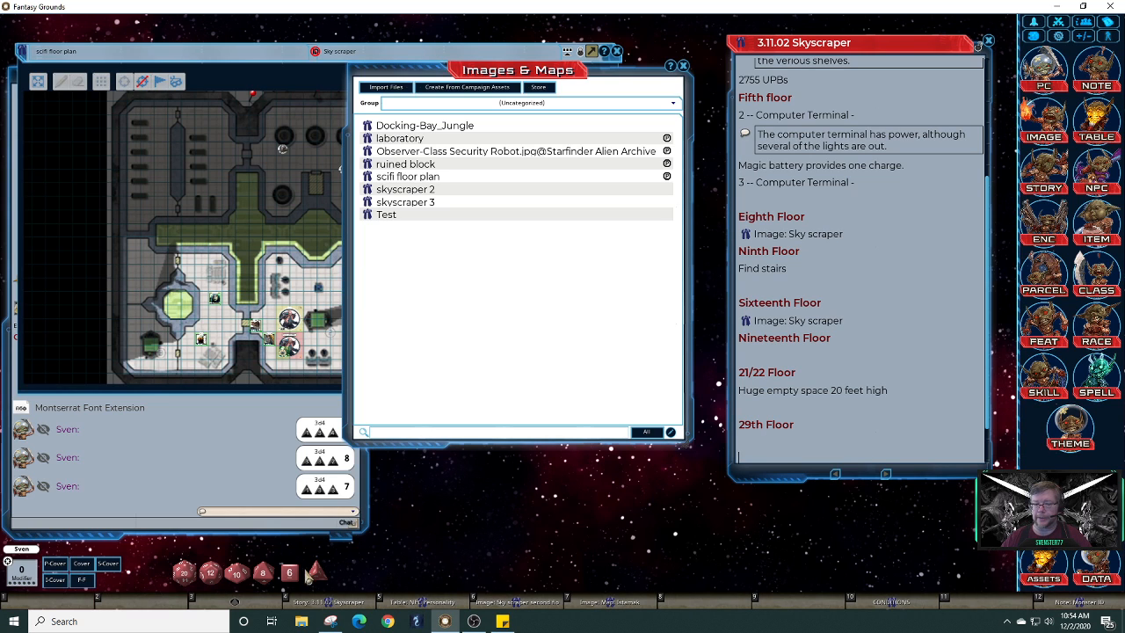
Roll 3d4 and add "35th Floor" as a heading below the 29th Floor heading
left_click_drag(316, 571, 338, 477)
left_click(780, 446)
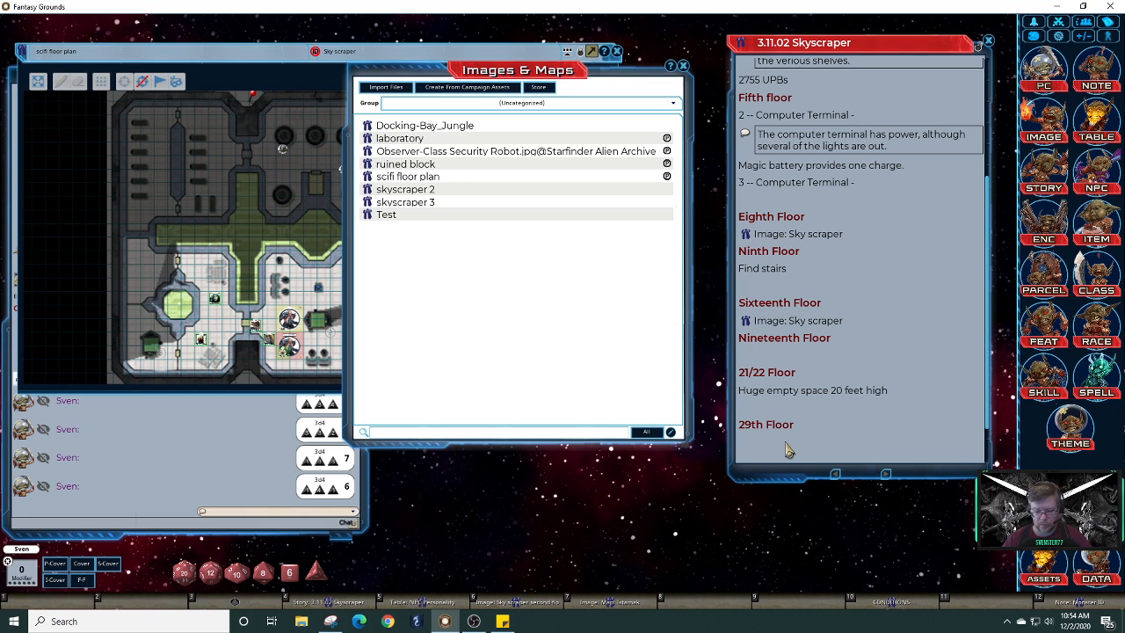
type("35th ")
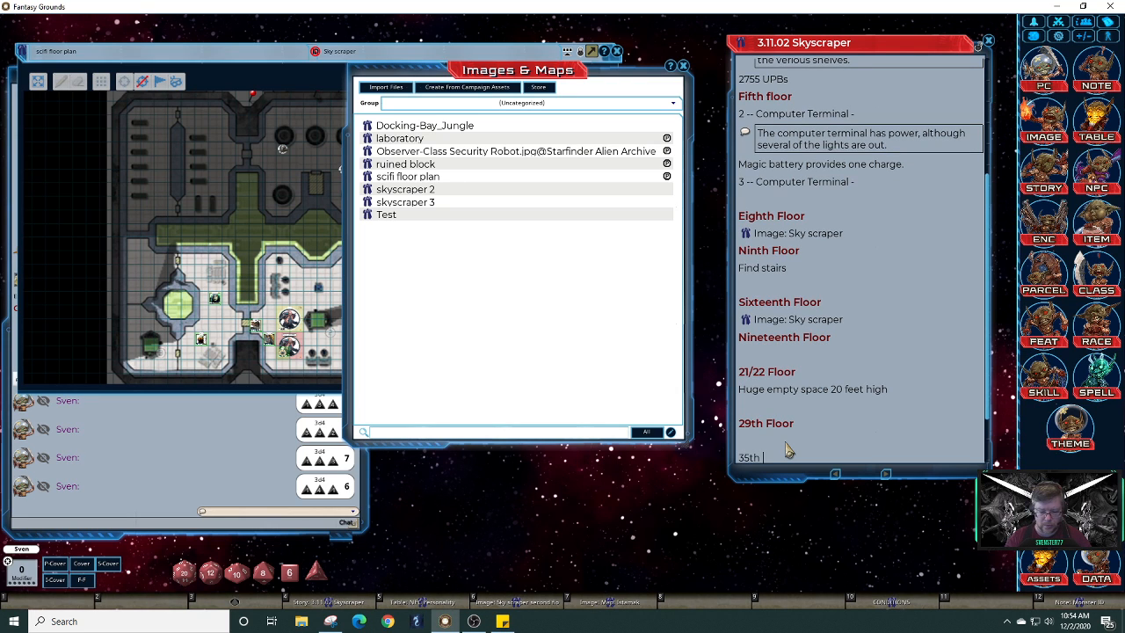
type("Floor")
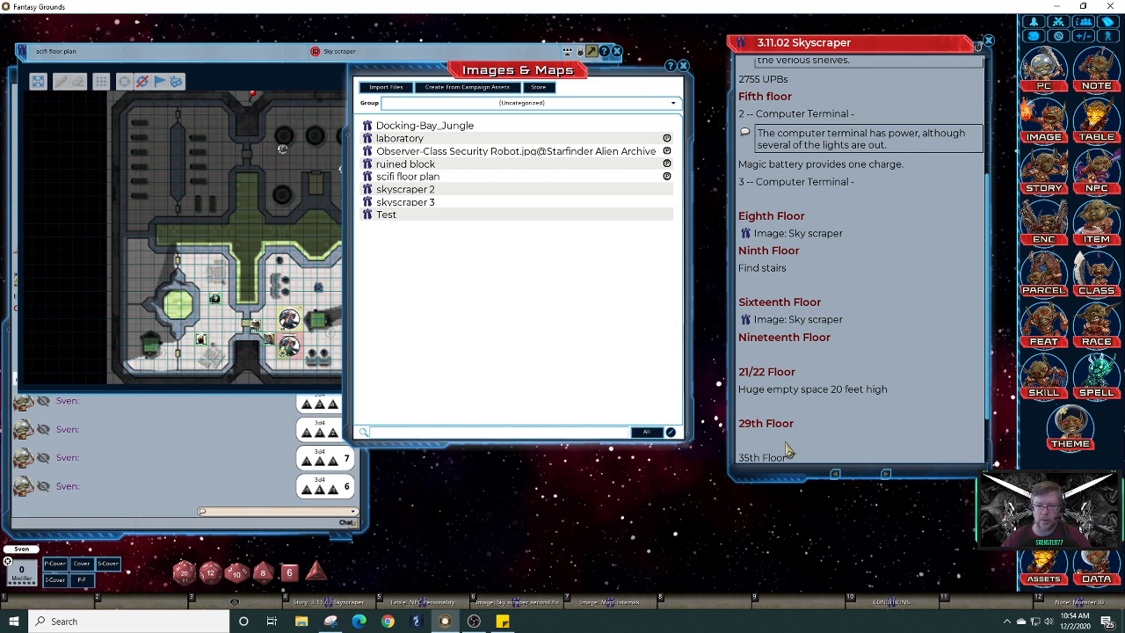
key("ctrl")
key("ctrl+h")
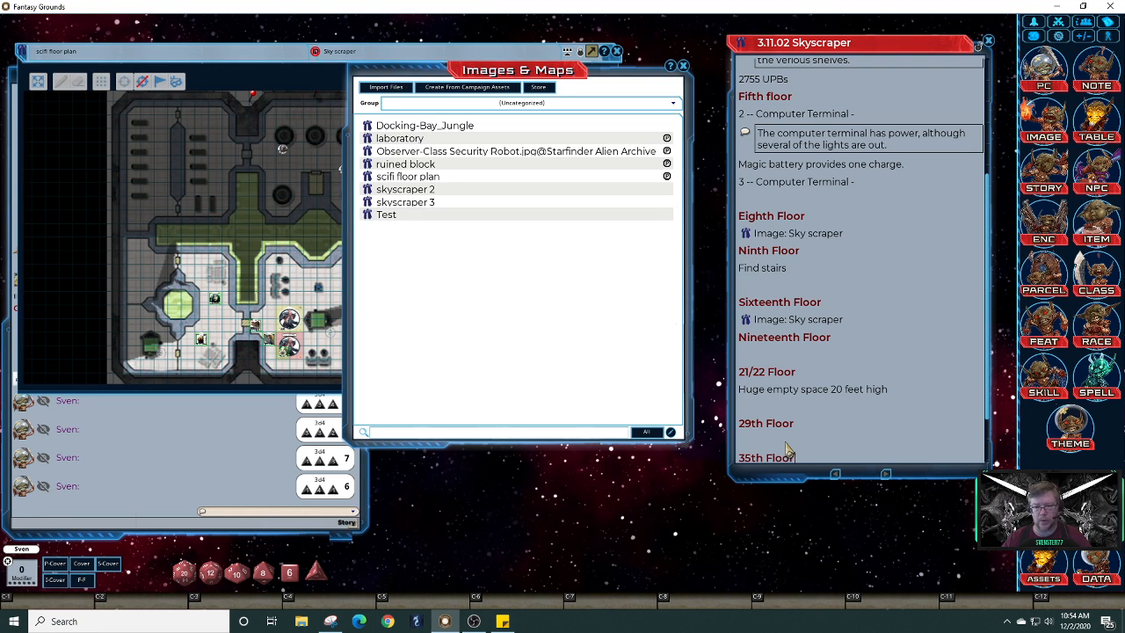
key("Return")
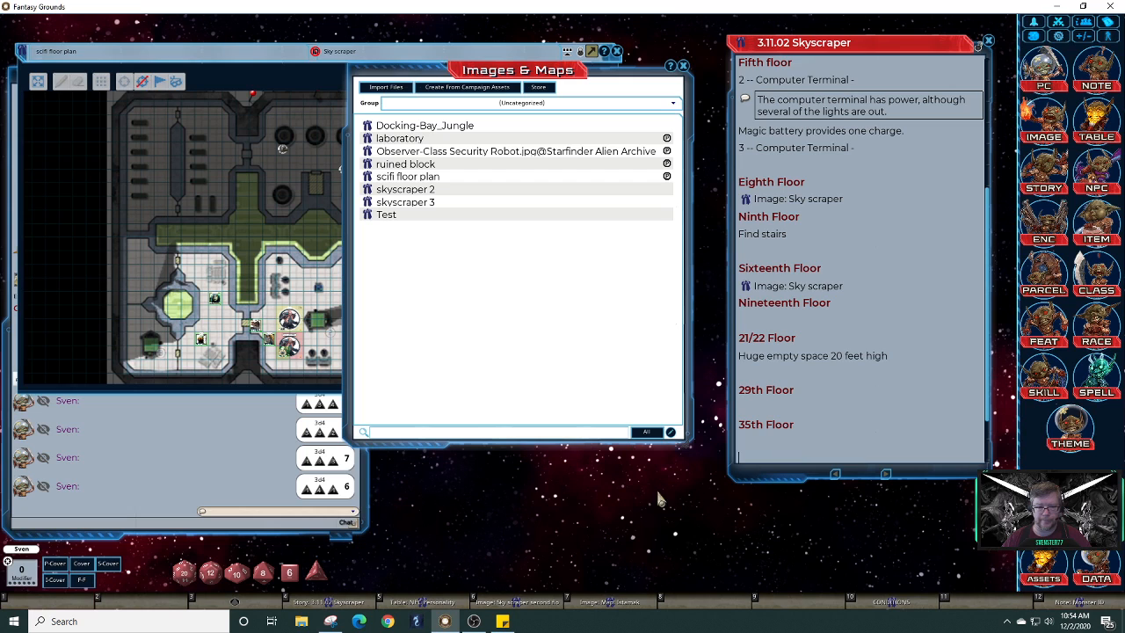
Roll 3d4 and add "44th Floor" as a heading below the 35th Floor heading, followed by blank lines
left_click_drag(318, 571, 245, 442)
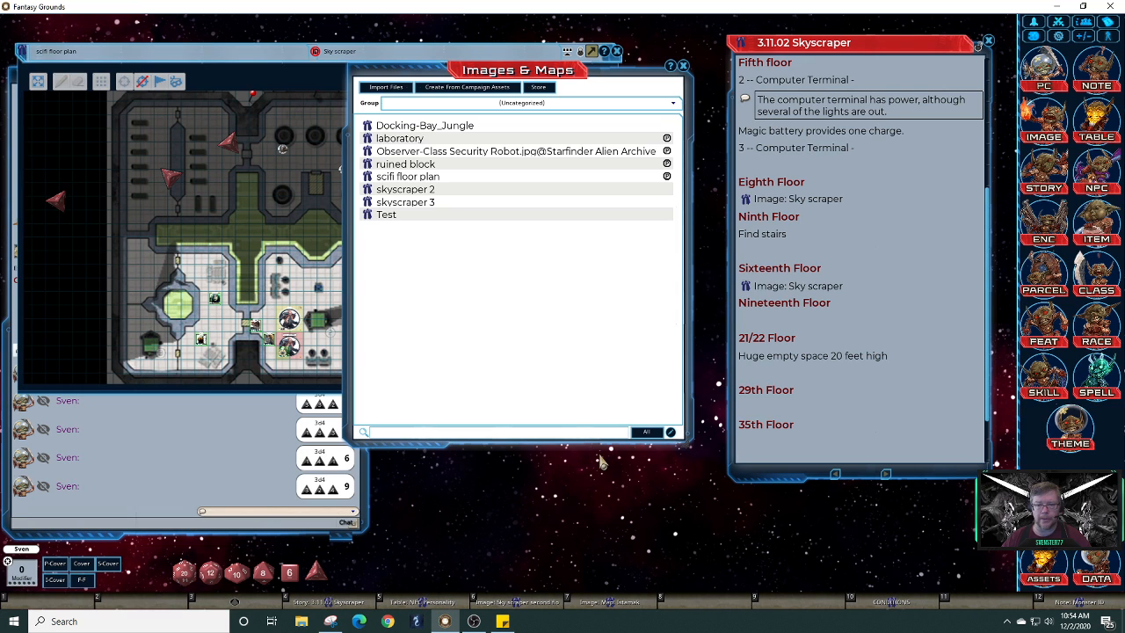
type("44")
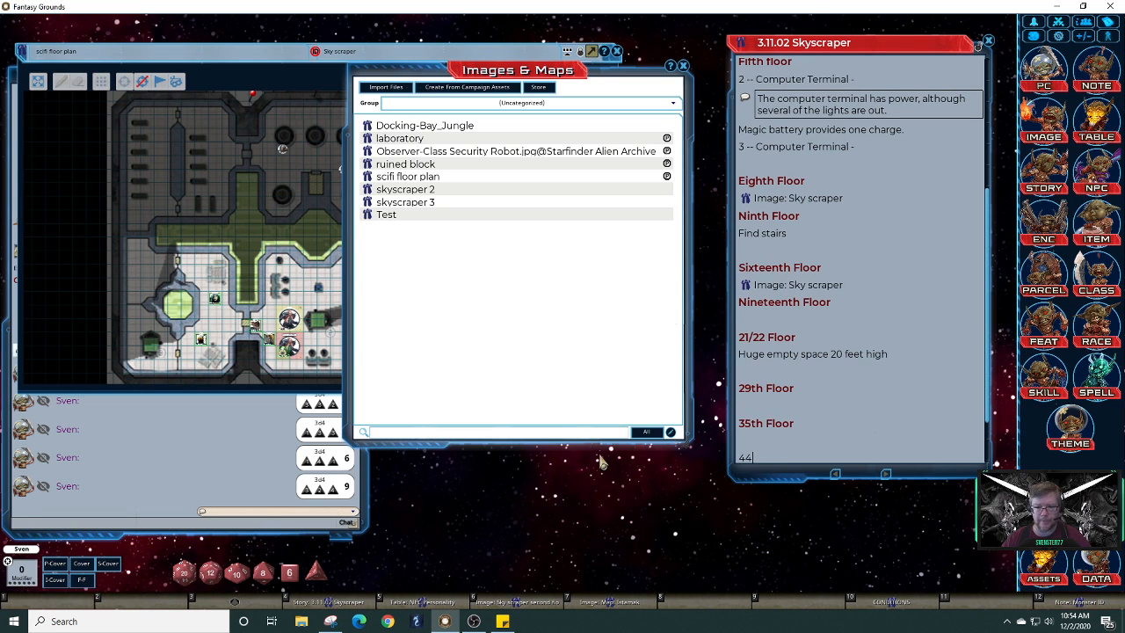
type("th")
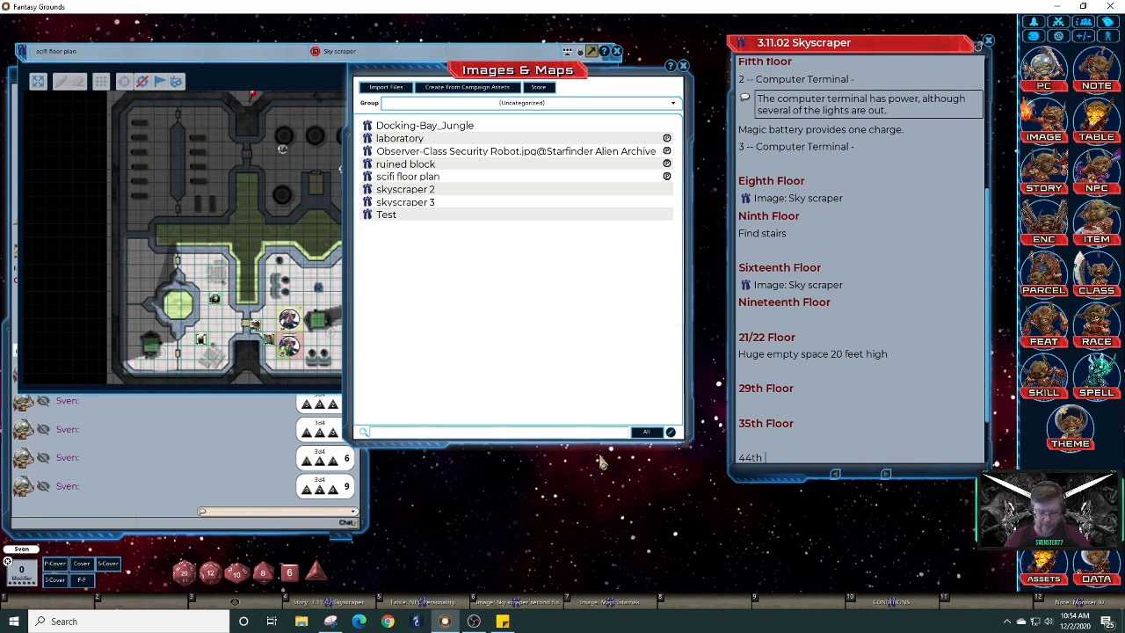
type(" Floo")
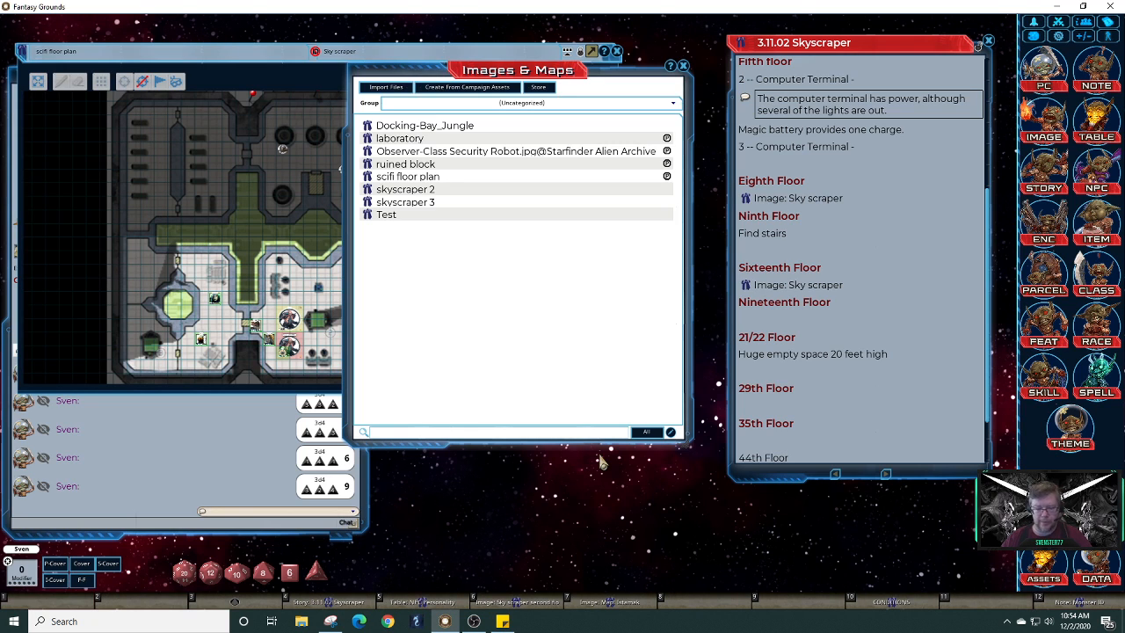
type("r")
key("ctrl+1")
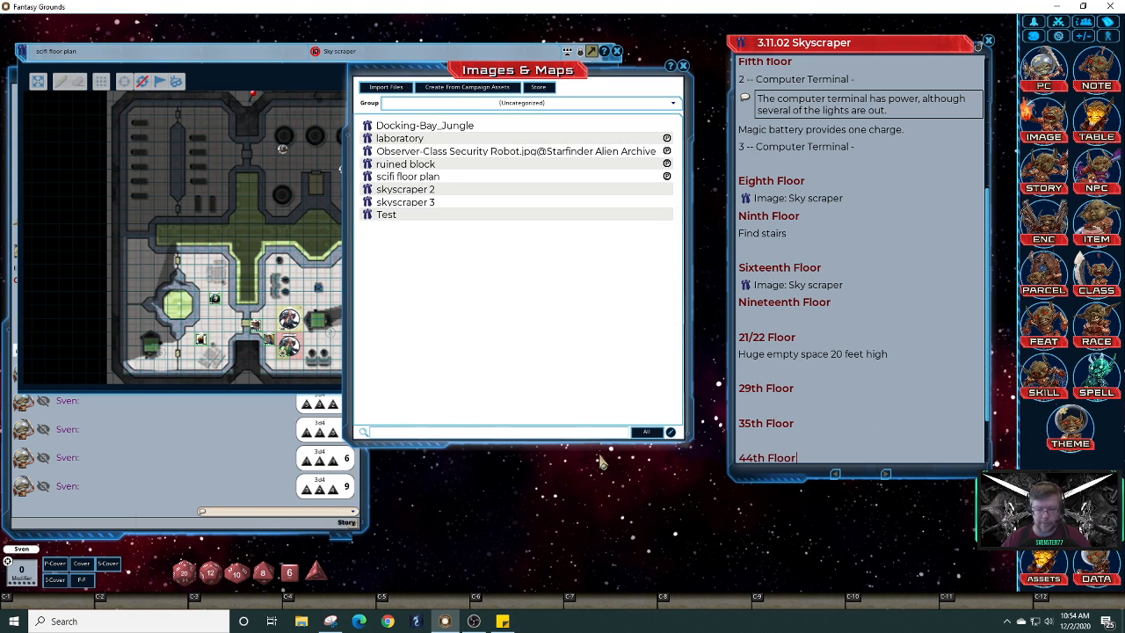
key("Return")
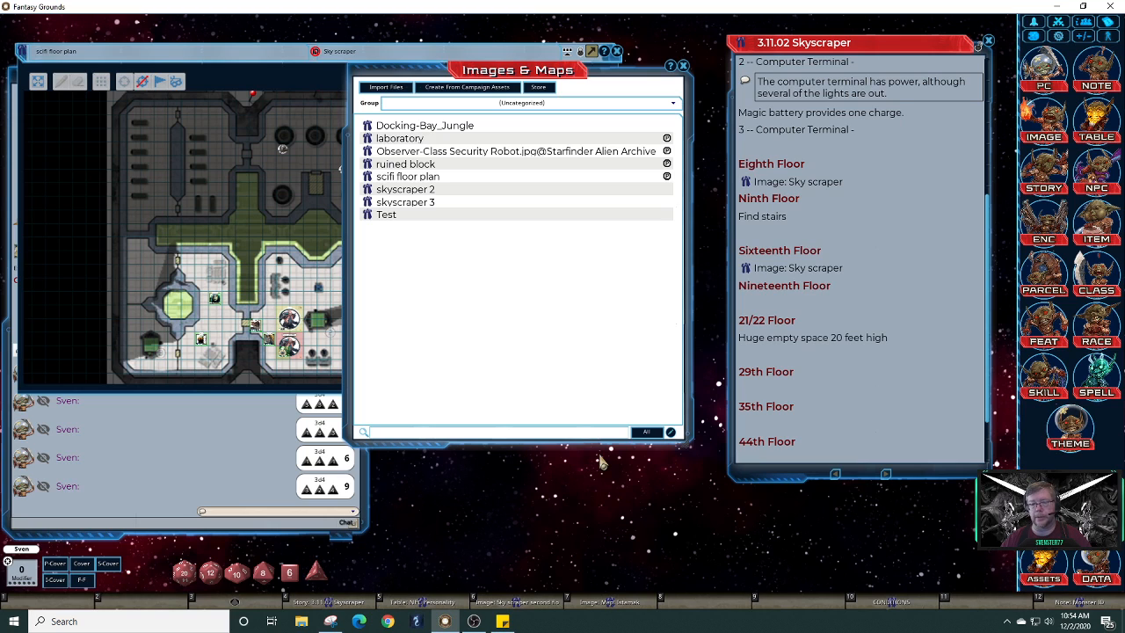
key("Return")
key("Return")
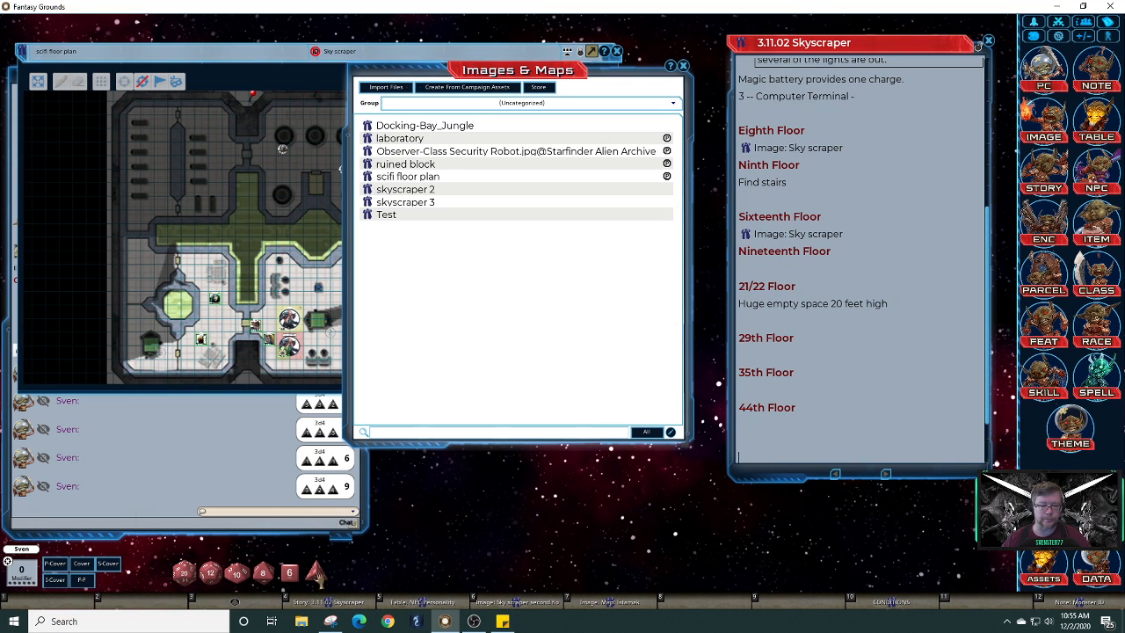
Roll 3d4 and add "50th floor" as a heading below the 44th Floor heading
left_click_drag(316, 573, 394, 490)
right_click(396, 526)
right_click(396, 526)
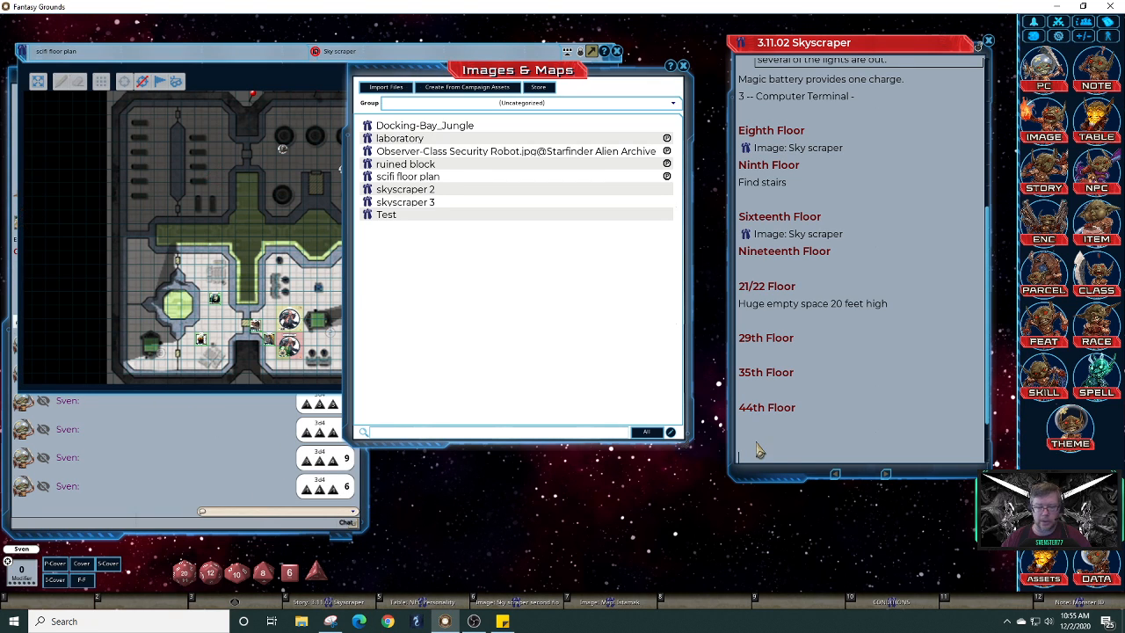
left_click(759, 450)
type("50th")
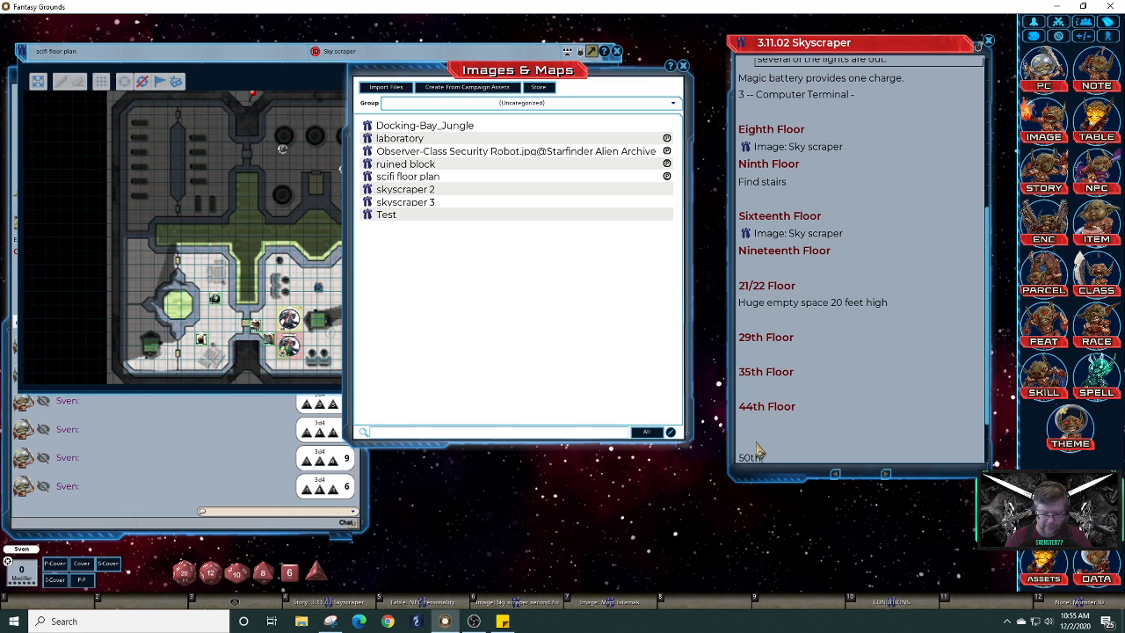
type(" Floor")
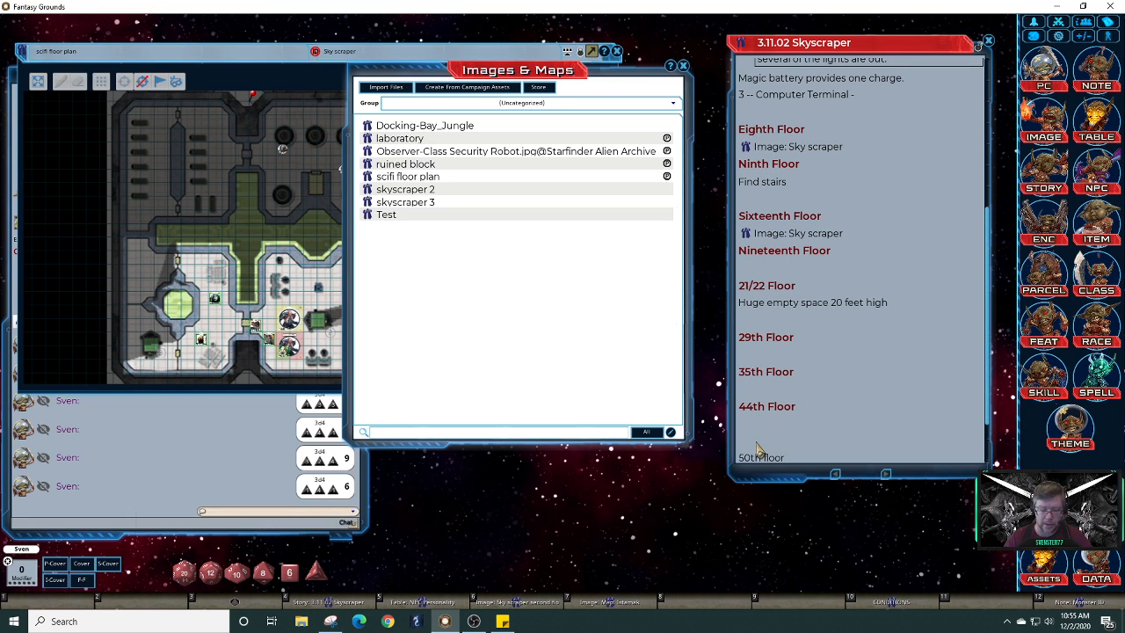
key("ctrl")
key("ctrl+1")
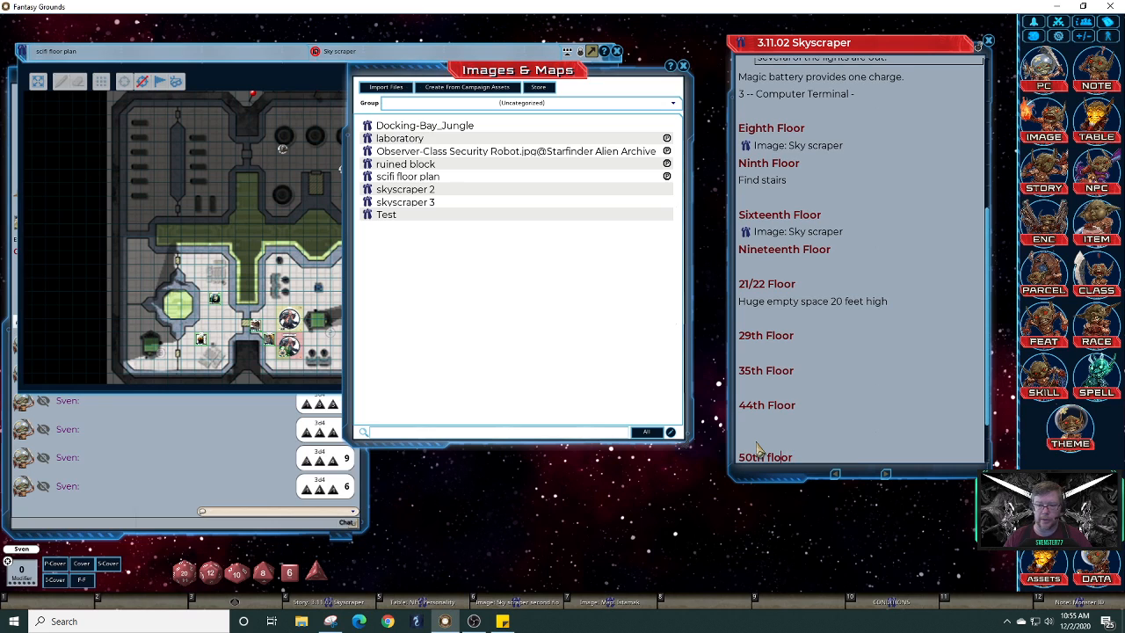
Correct the new heading's capitalization to "50th Floor" and start a line below it
key("BackSpace")
type("f")
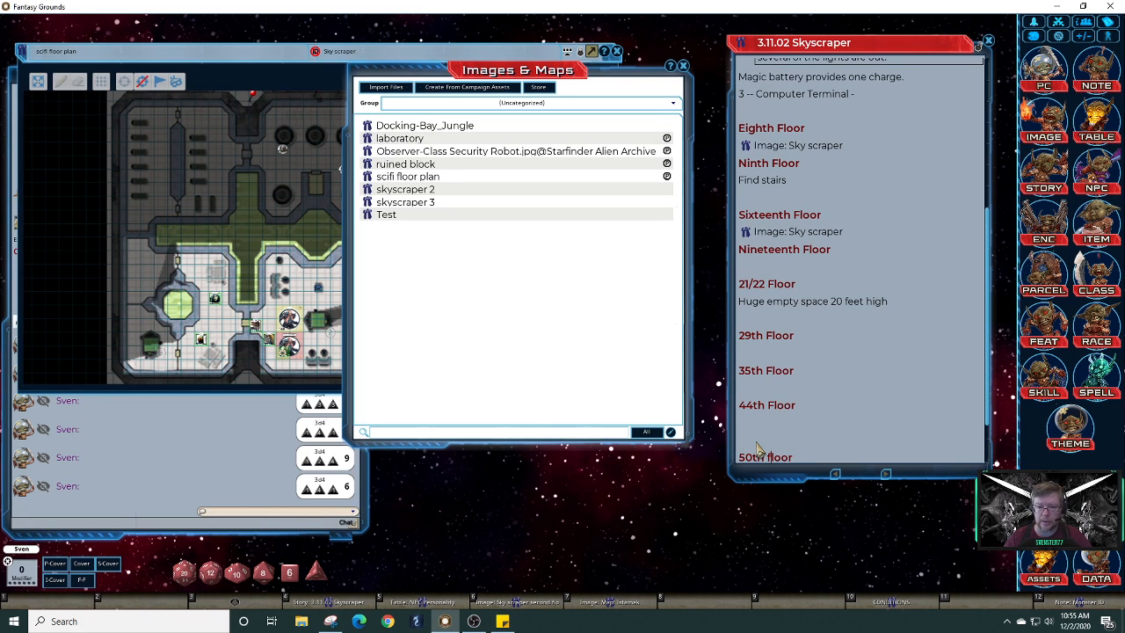
key("BackSpace")
type("F")
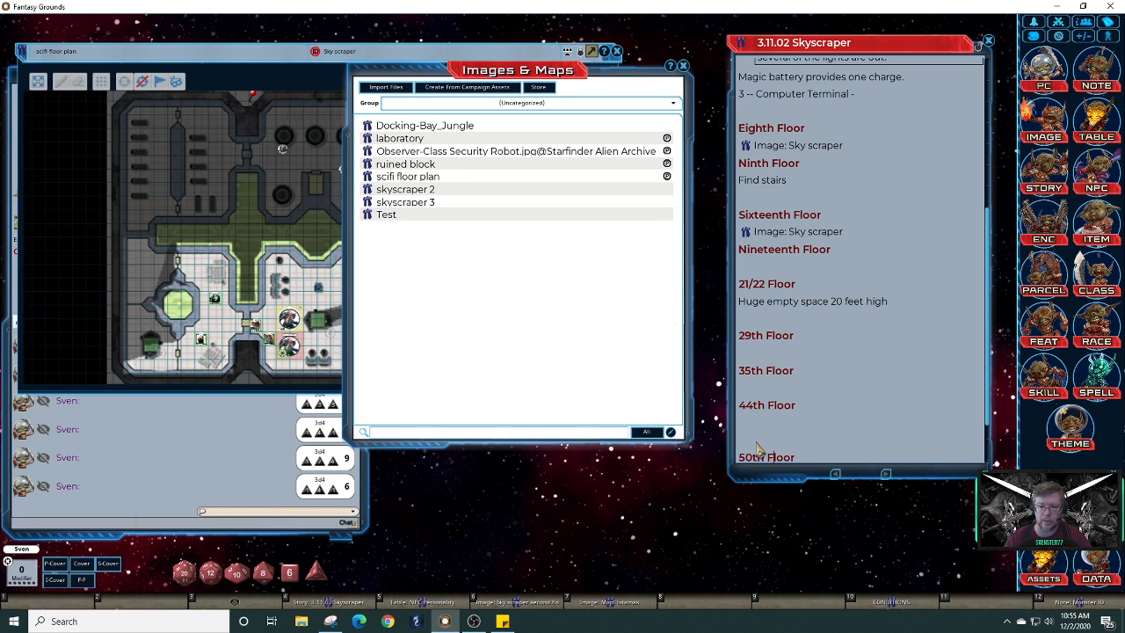
key("Return")
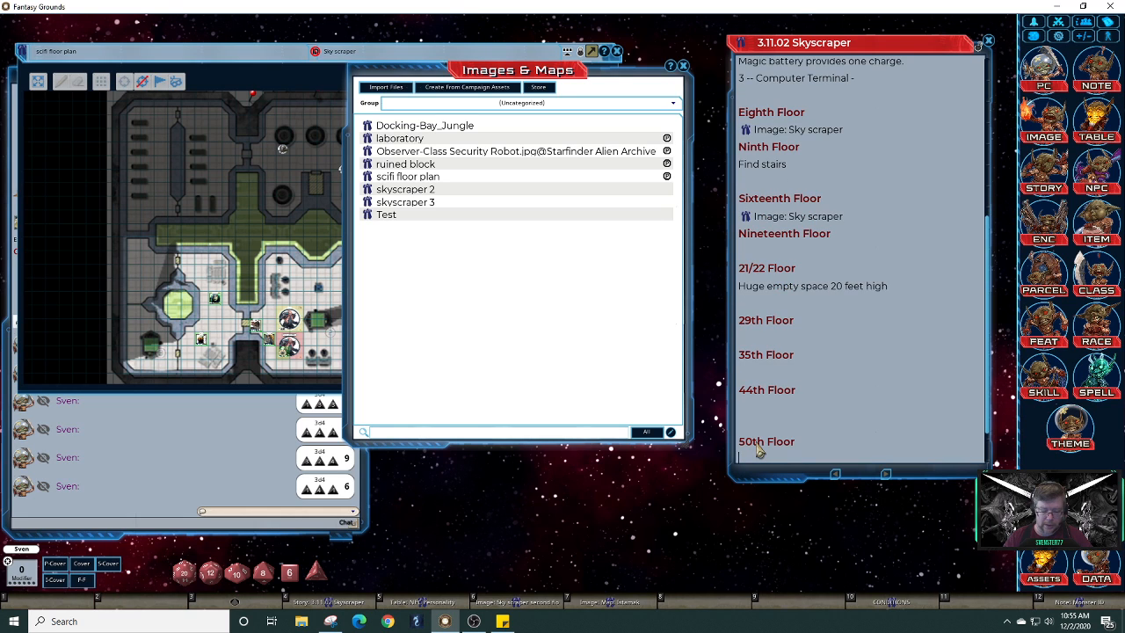
Add the description "Huge outdoor balcony are/garden" below the 50th Floor heading and start a new line
type("Huge ou")
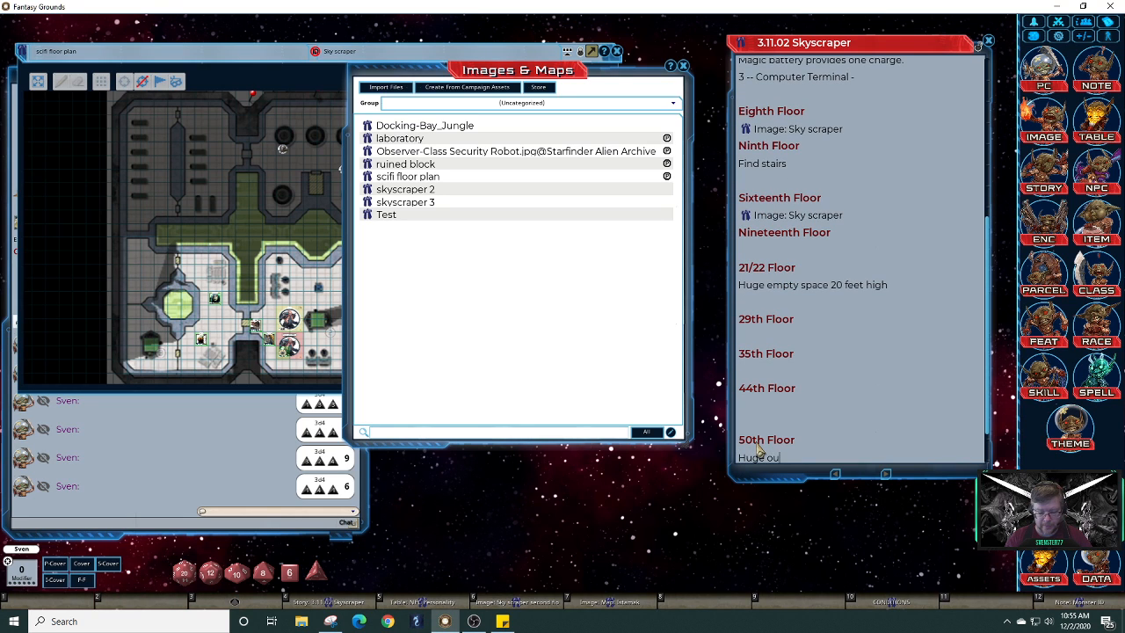
type("tdoor balcony are/garde")
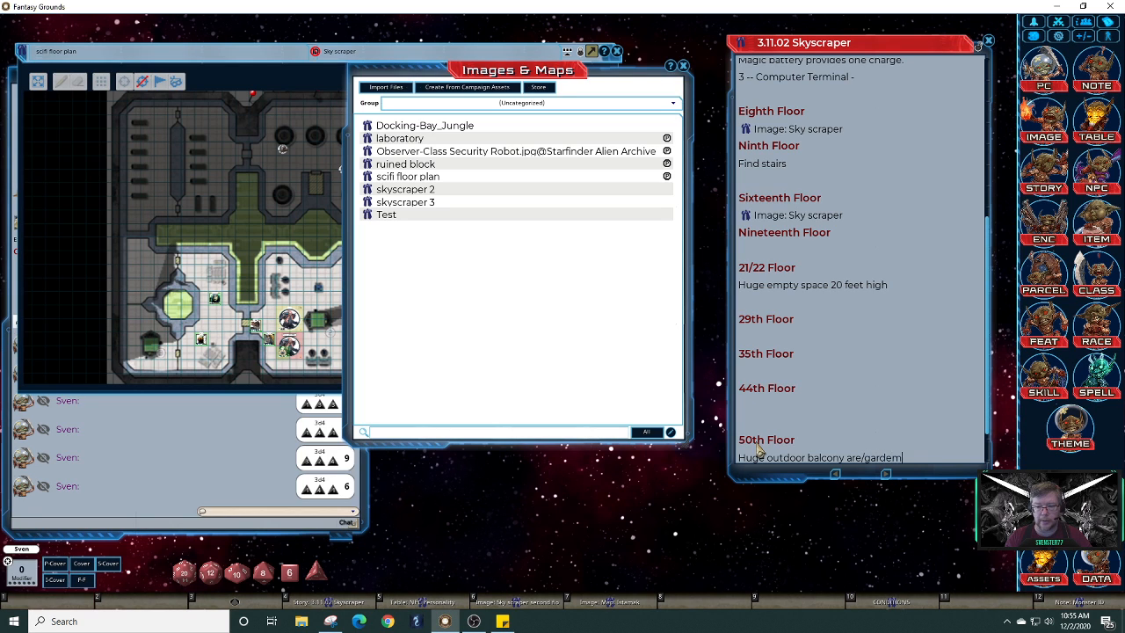
type("n")
key("Return")
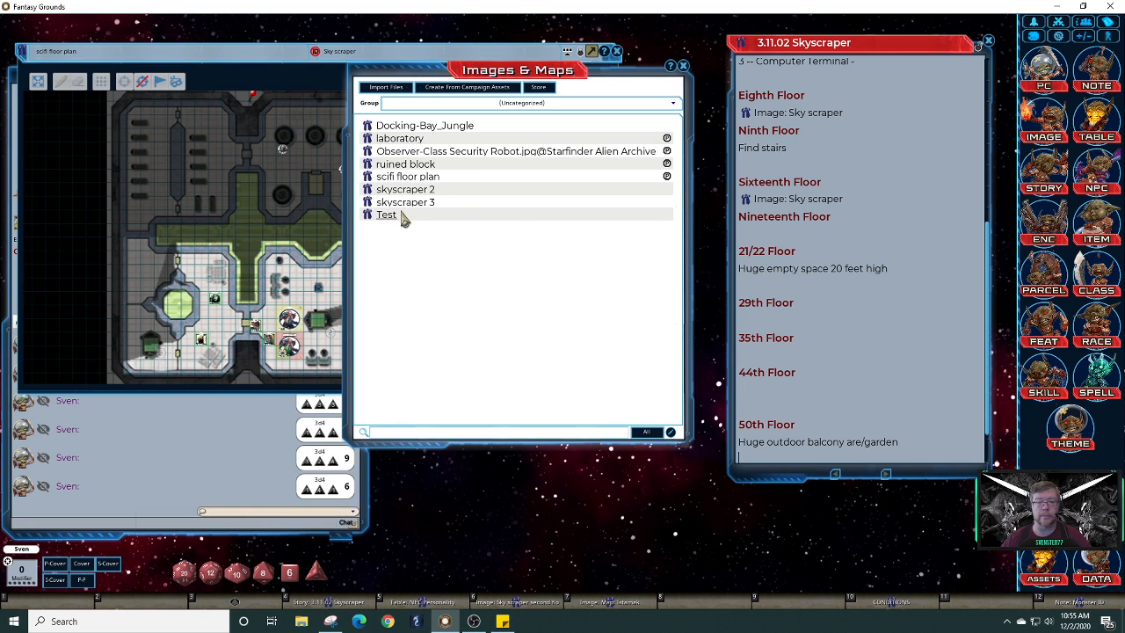
Rename the Test image to "skyscraper 50th", set its second name to "50th Floor" and close the map
left_click(370, 220)
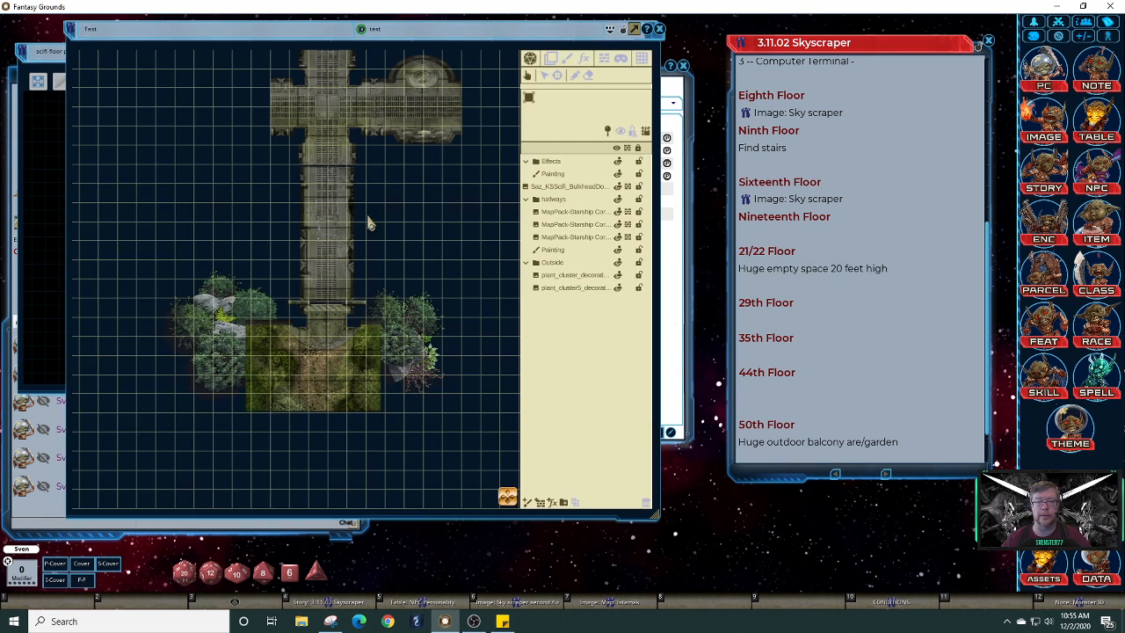
left_click(176, 31)
key("BackSpace")
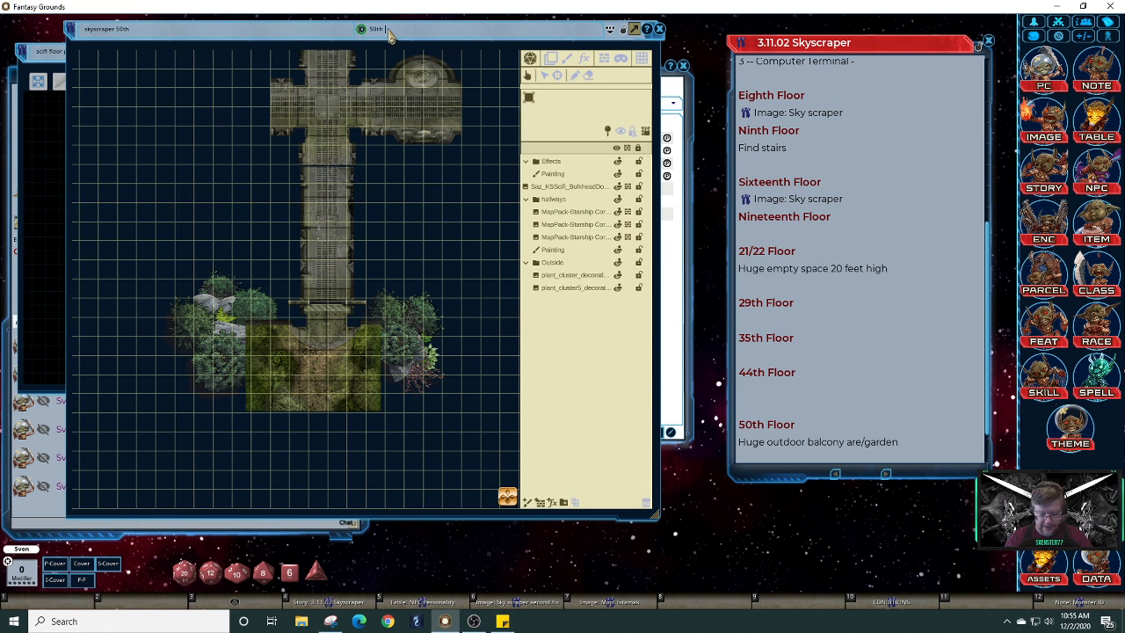
type("Floor")
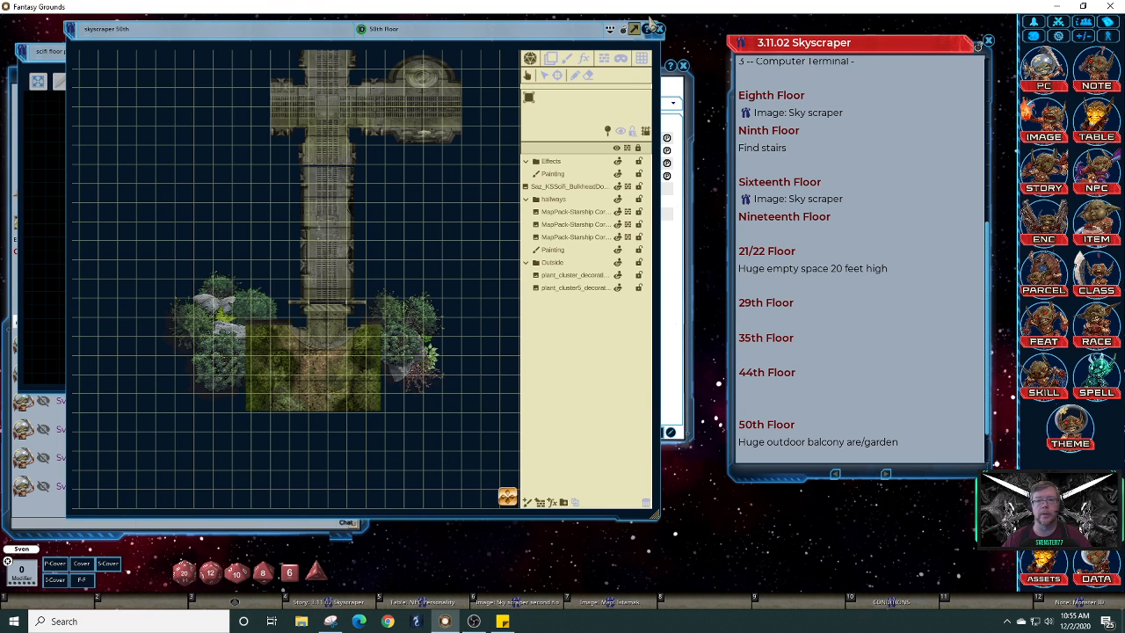
left_click(659, 28)
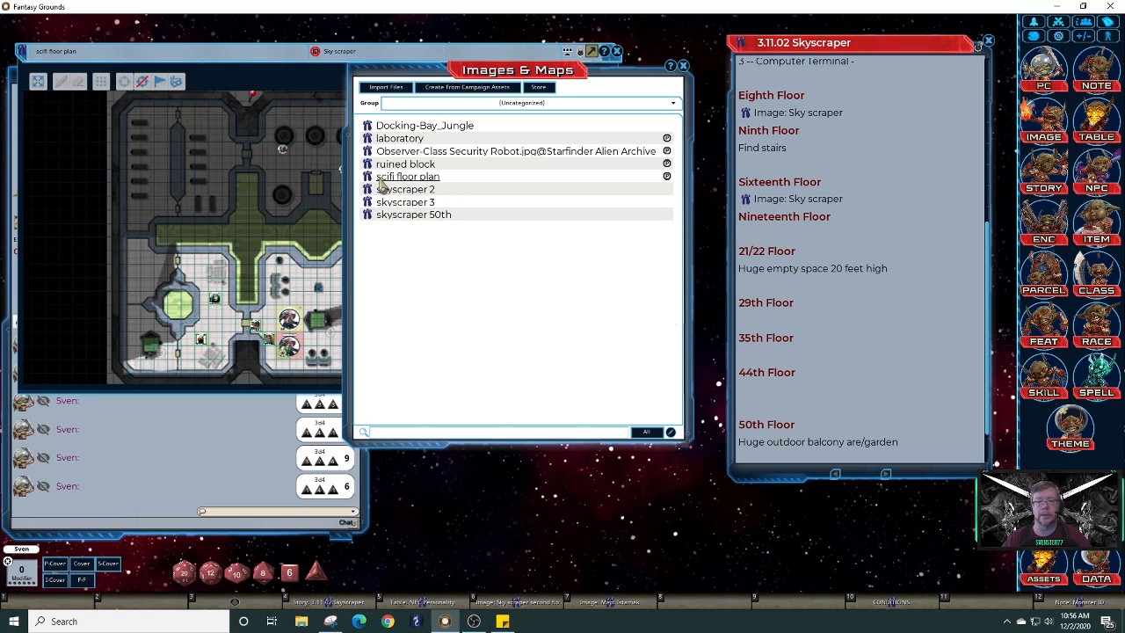
Duplicate the skyscraper 50th image in the Images & Maps list
left_click_drag(367, 215, 395, 250)
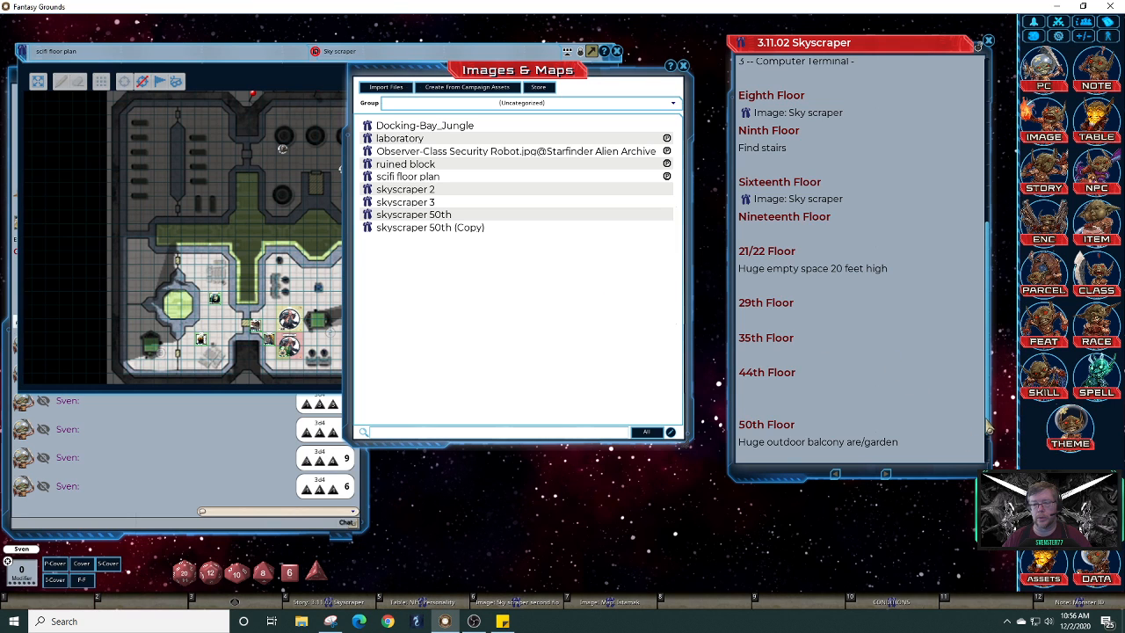
left_click_drag(986, 419, 984, 447)
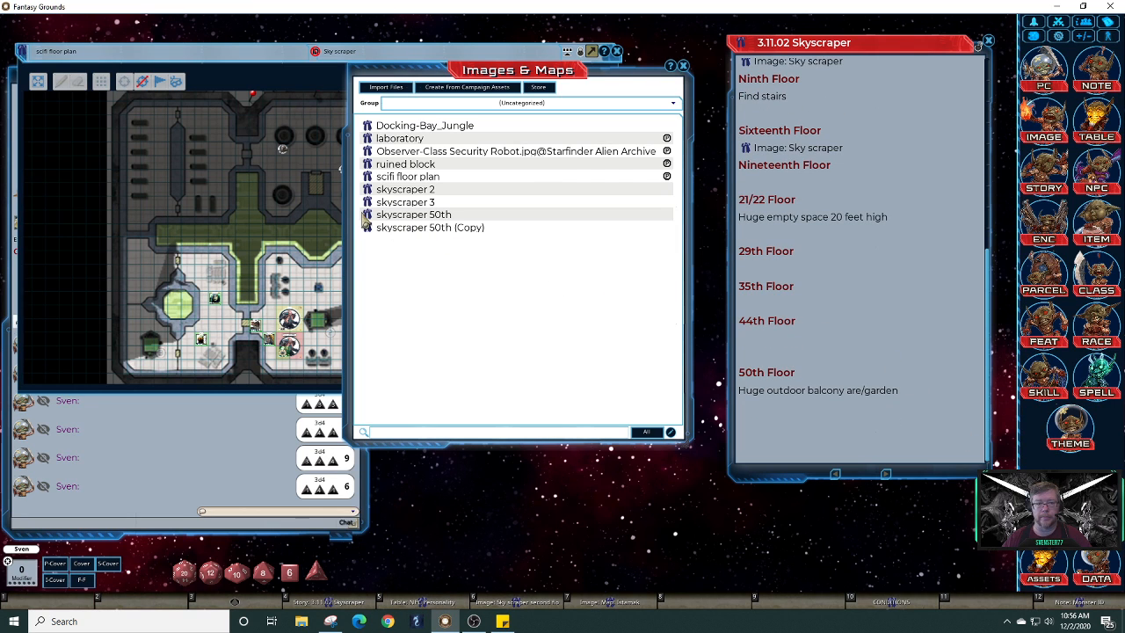
Link the skyscraper 50th image below the 50th Floor description and delete its duplicate from the Images & Maps list
left_click_drag(848, 429, 849, 431)
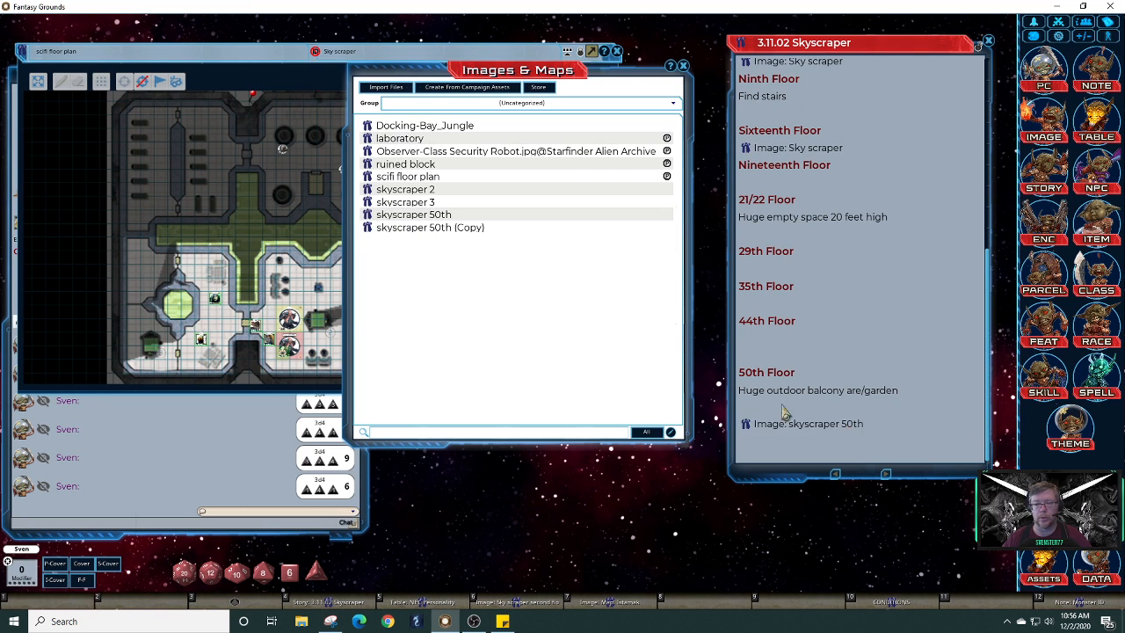
left_click(670, 433)
left_click(666, 227)
left_click(666, 227)
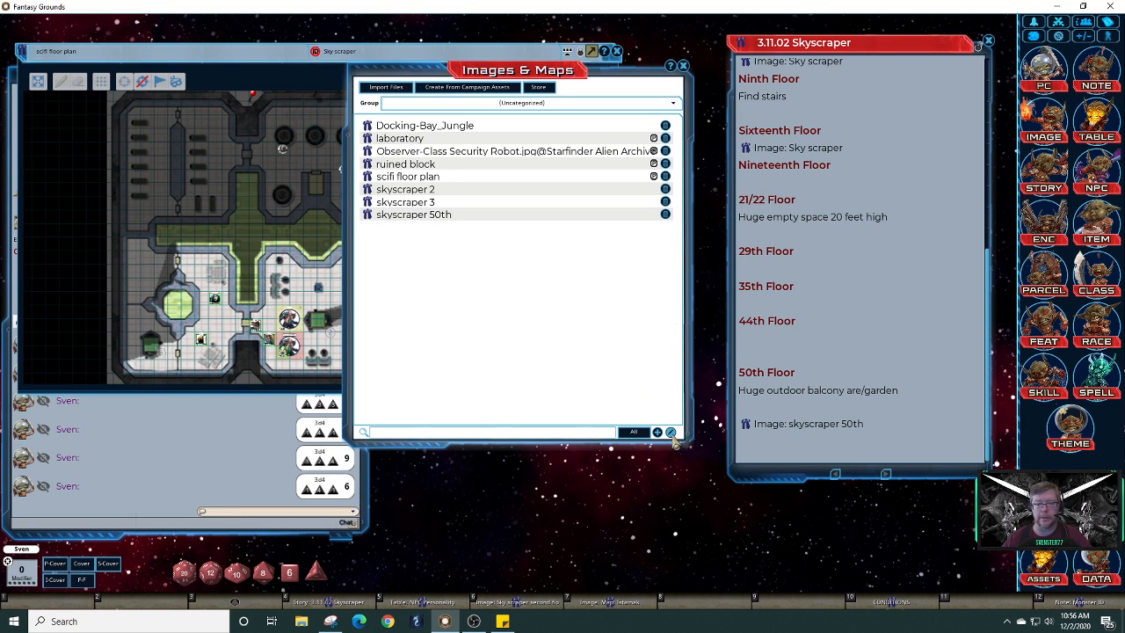
left_click(670, 433)
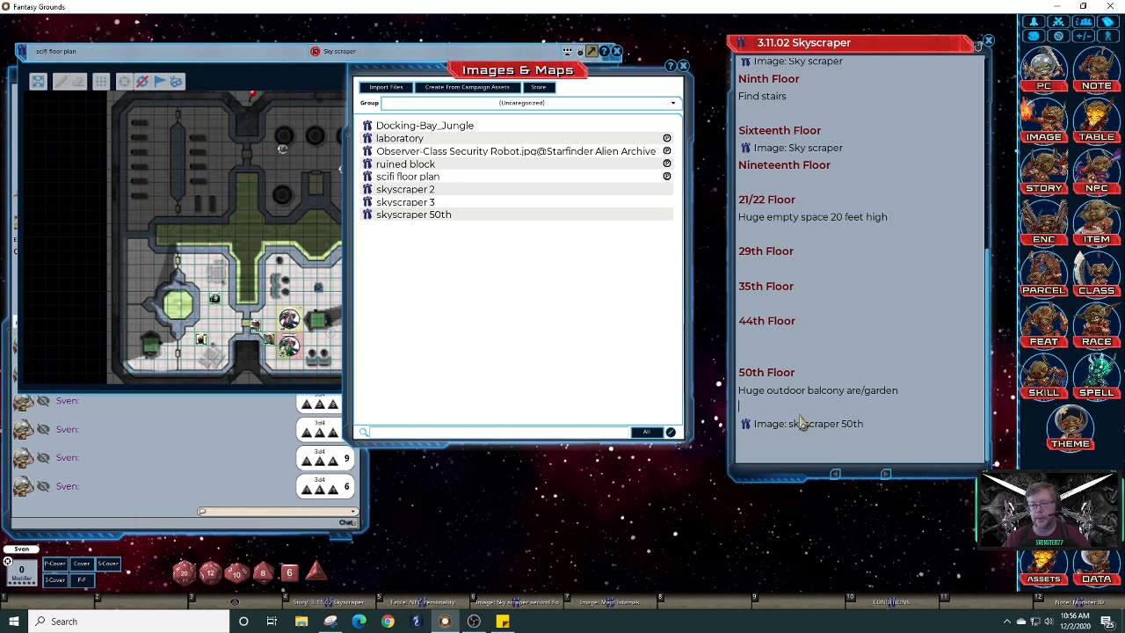
Remove the blank line above the skyscraper 50th link and add the note "Attacke while outside - plant & air beast" below it
key("BackSpace")
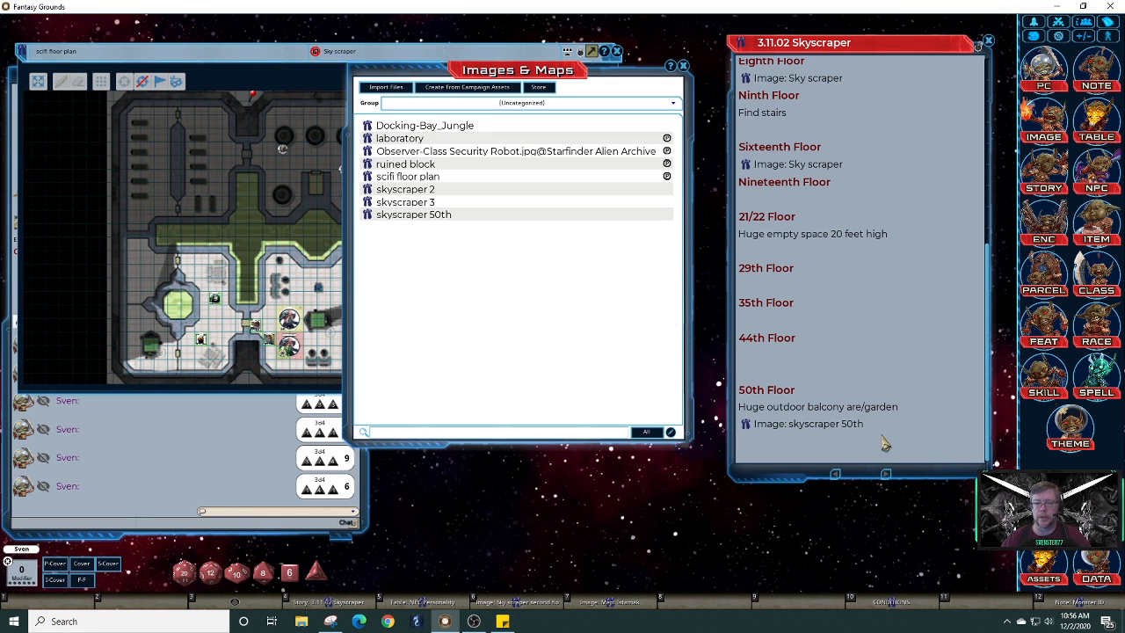
type("Att")
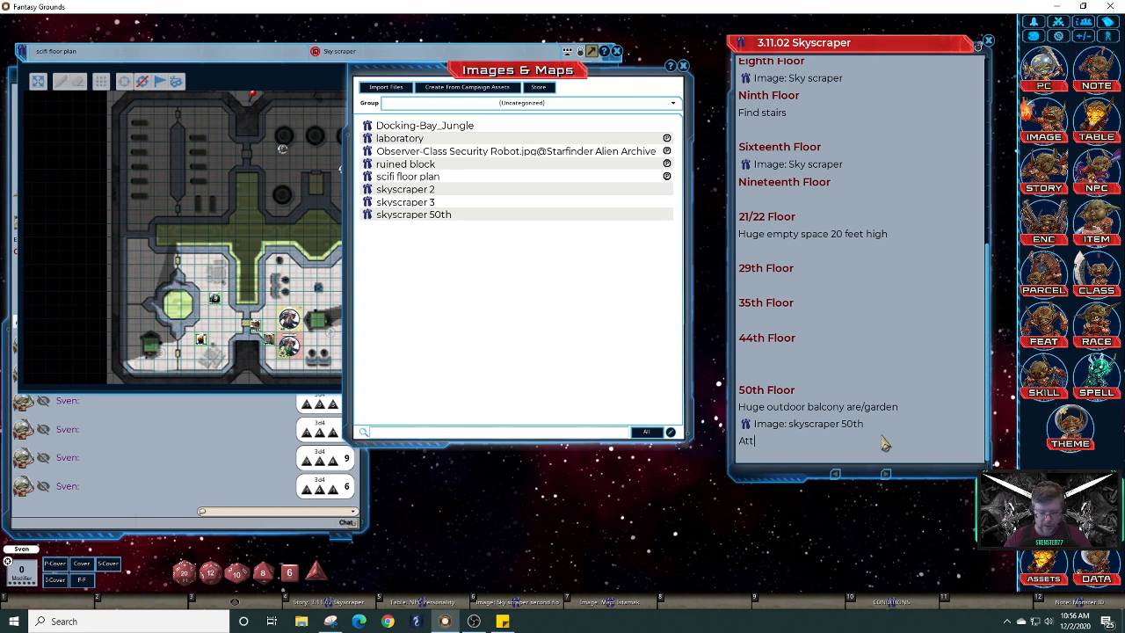
type("acke while outside - plant ")
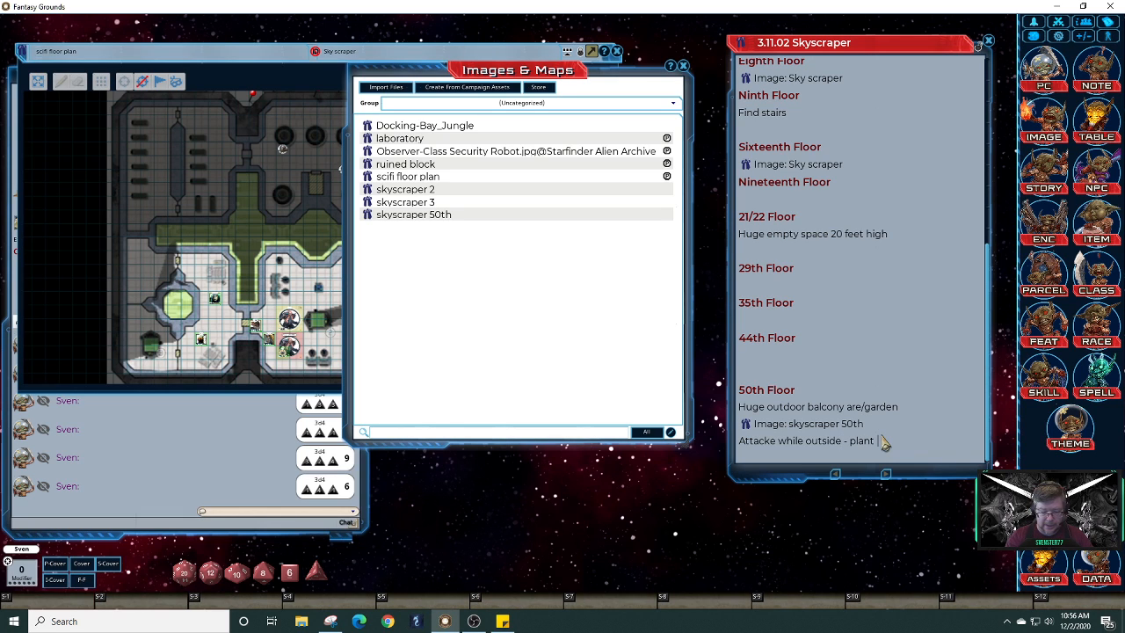
type("& air beast")
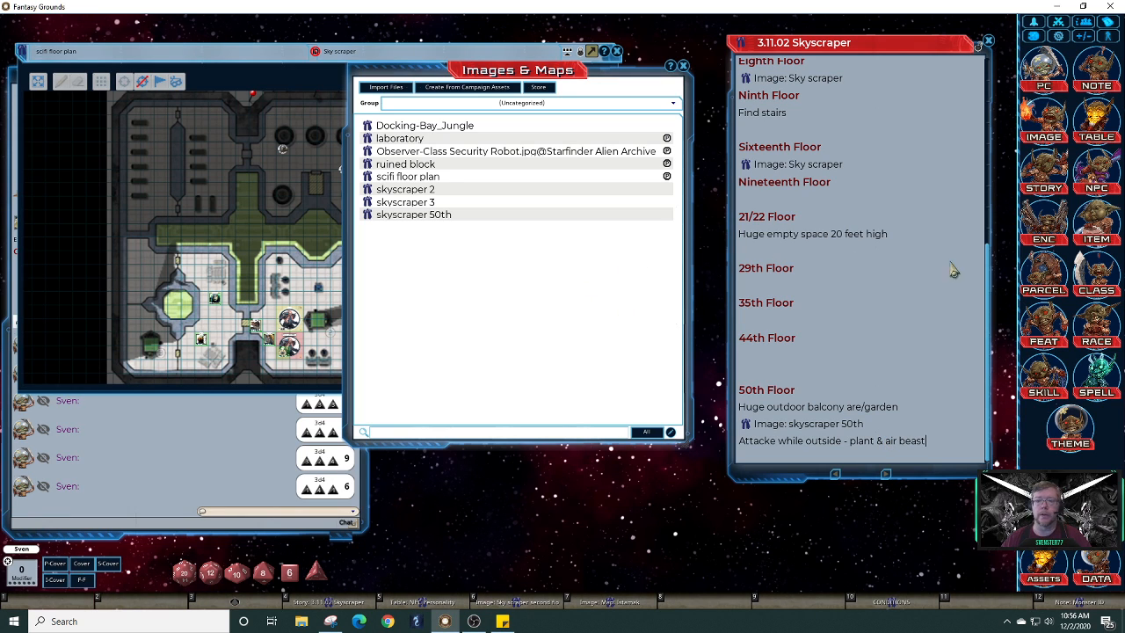
Close the Images & Maps list and the scifi floor plan map, and move the Skyscraper story window farther aside
left_click_drag(991, 260, 986, 179)
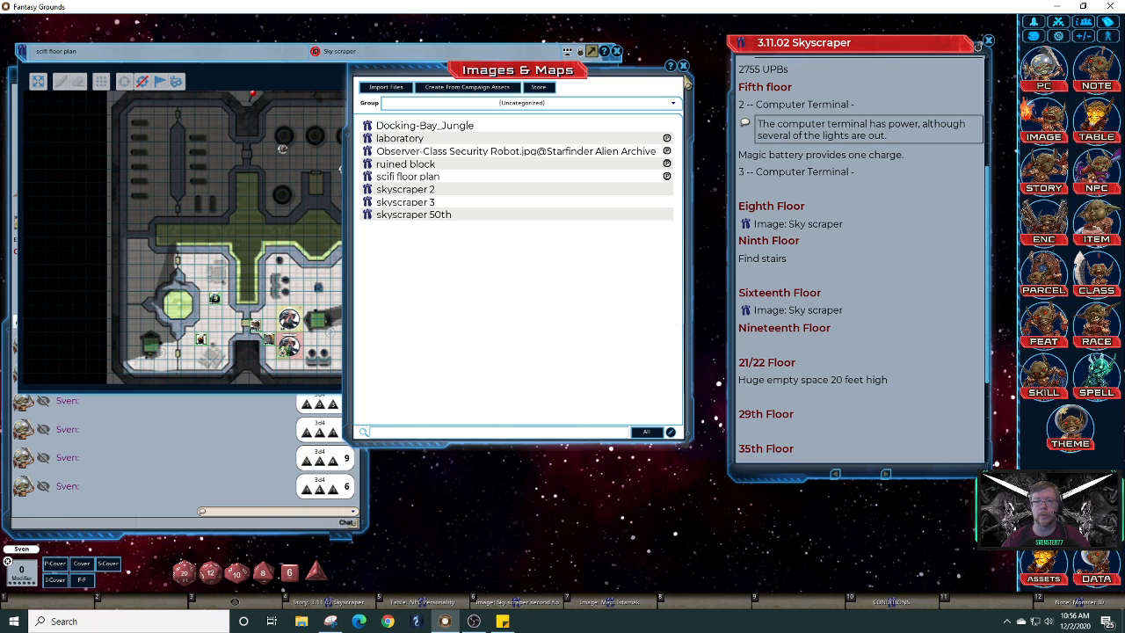
left_click(683, 66)
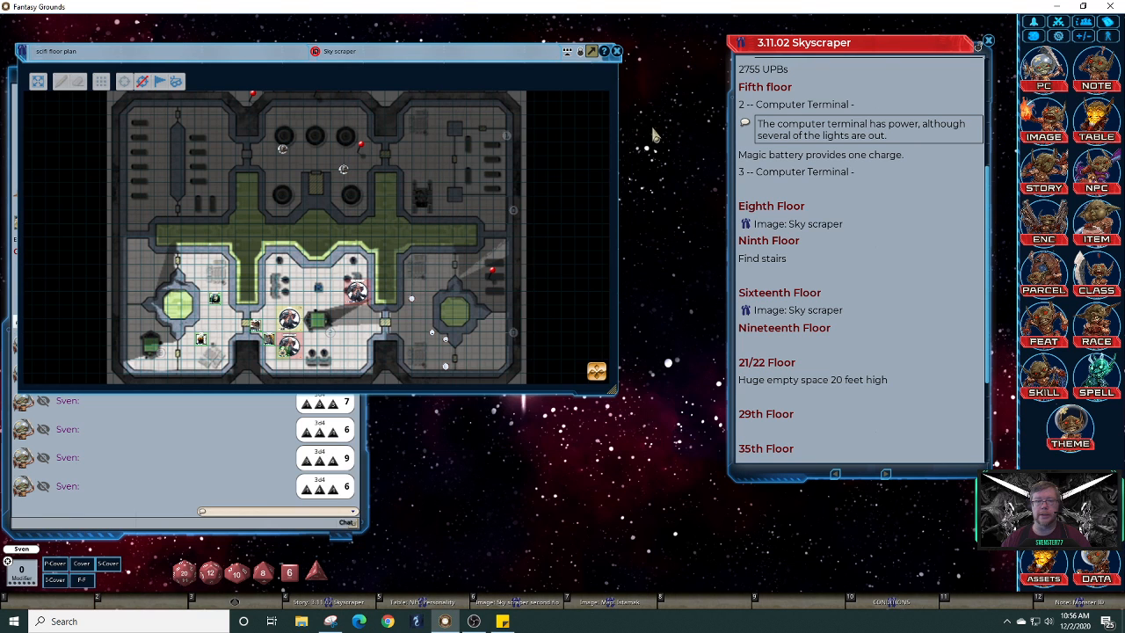
left_click(617, 52)
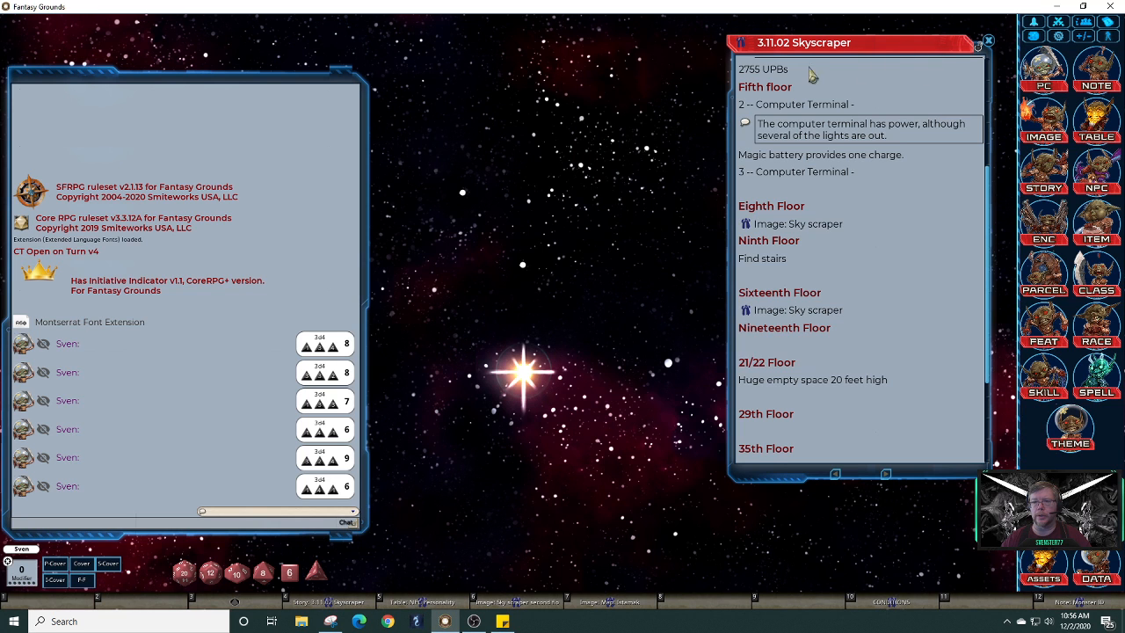
left_click_drag(737, 58, 771, 32)
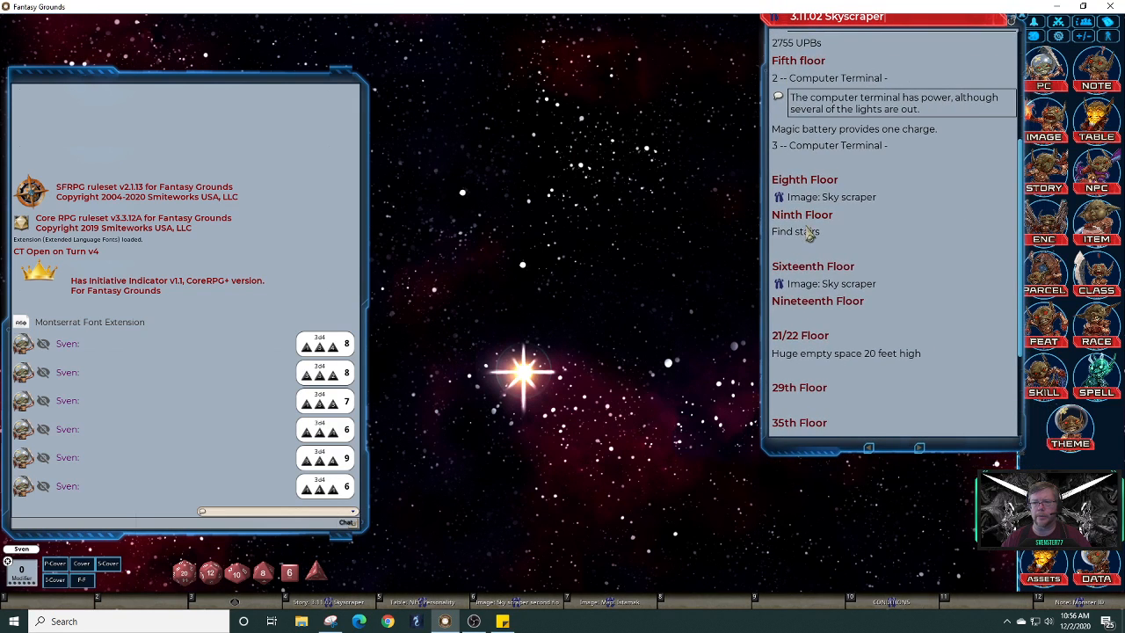
View and close the Eighth Floor image, and open the Sky scraper second floor map in a narrower, taller window
left_click(778, 198)
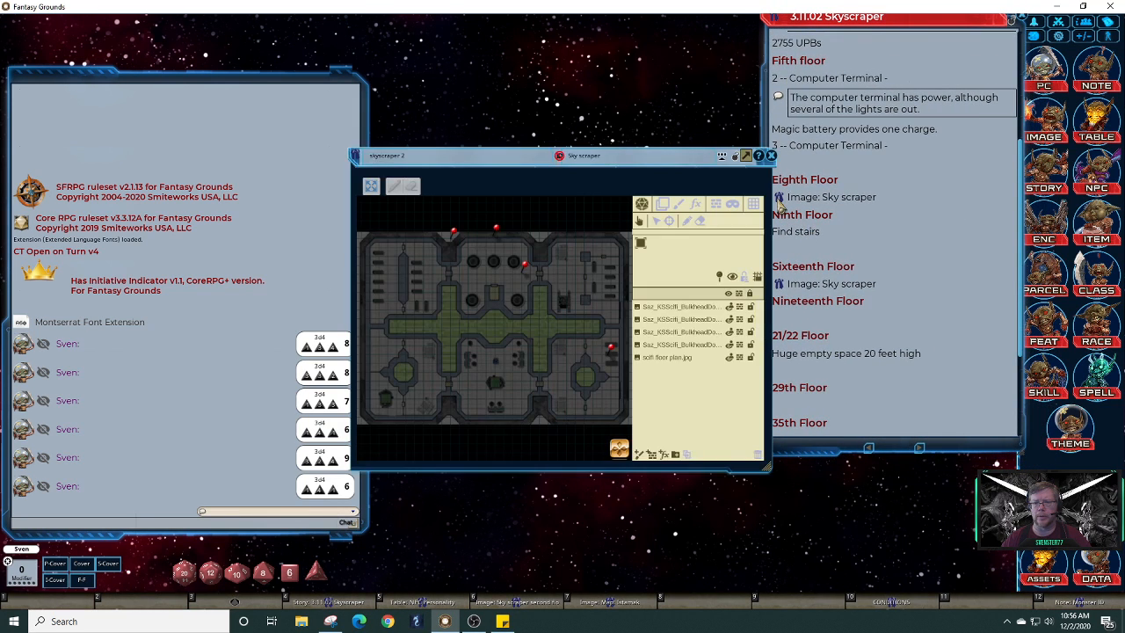
left_click(770, 155)
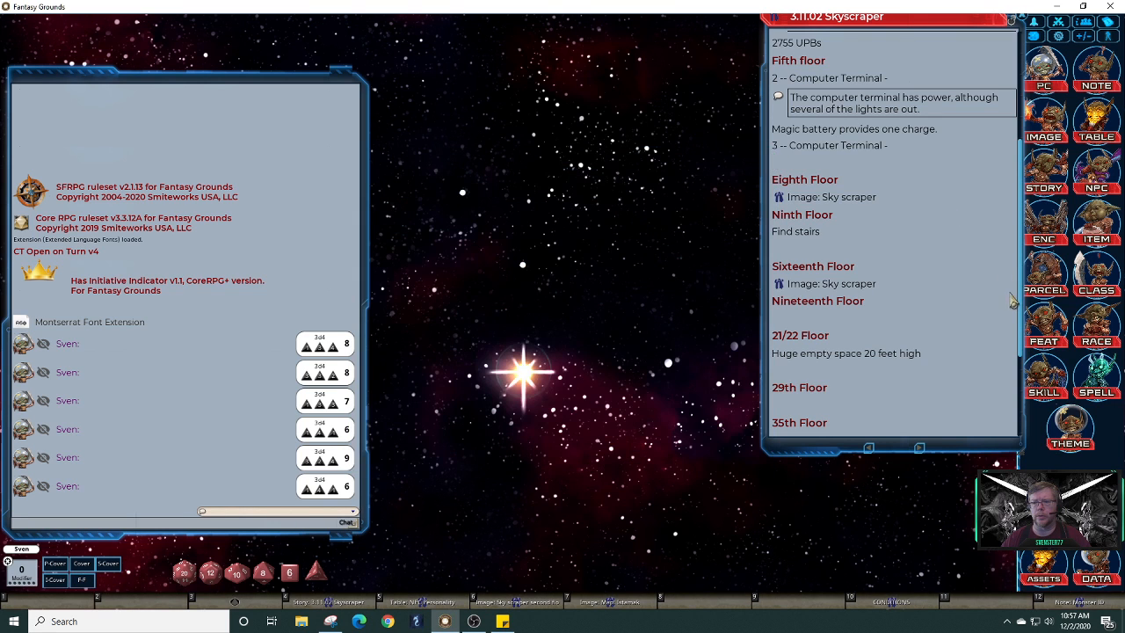
scroll(1002, 290, "up", 3)
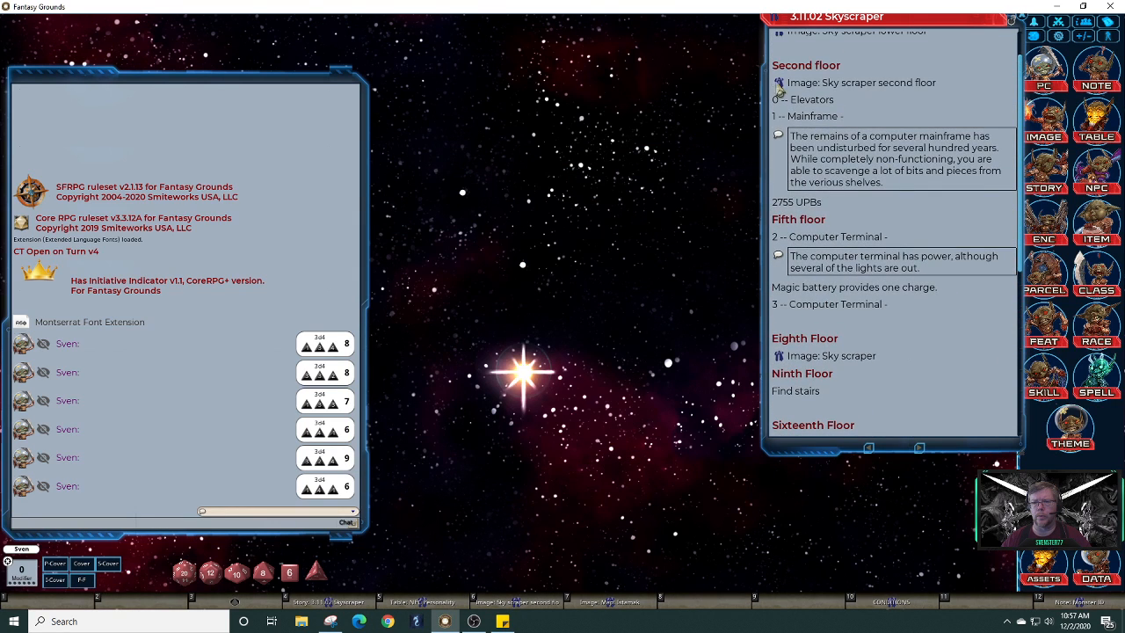
left_click(777, 82)
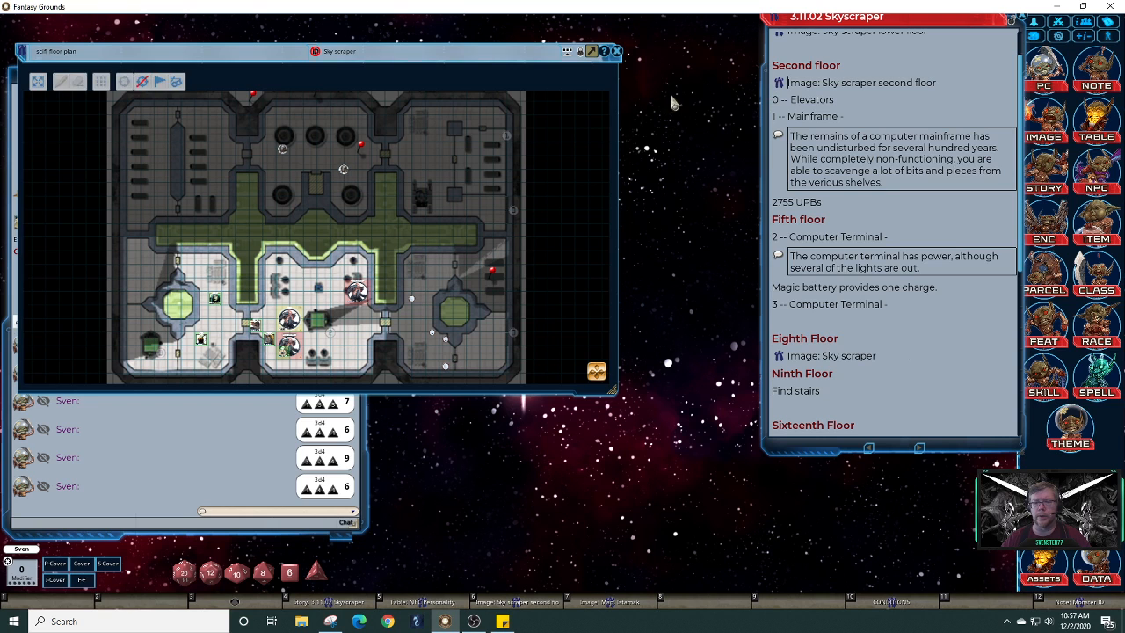
scroll(457, 227, "up", 1)
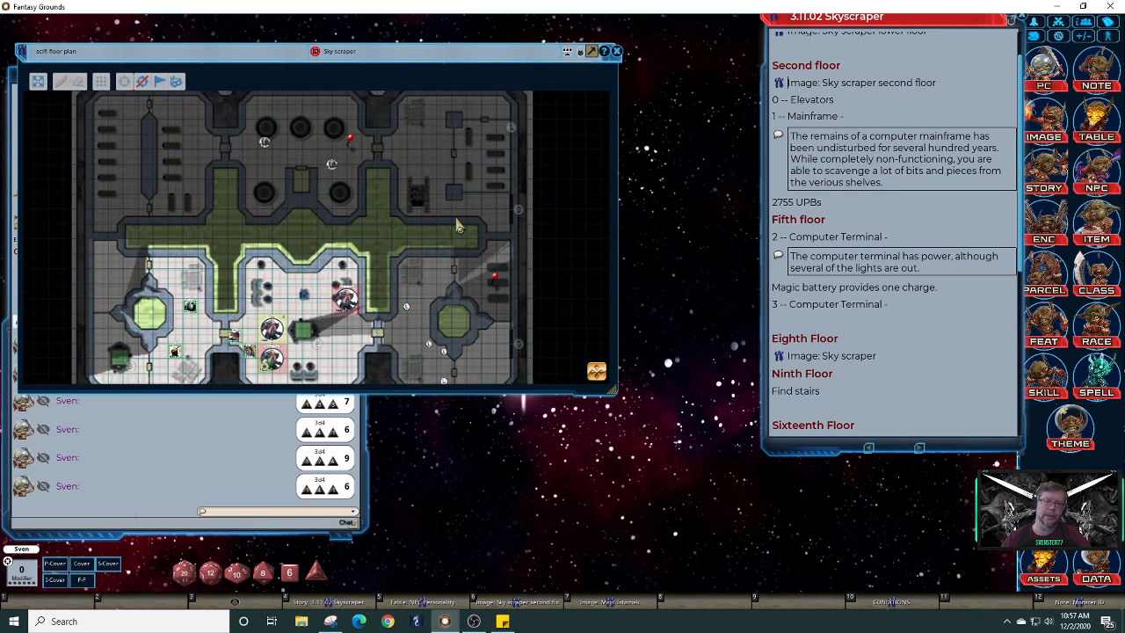
scroll(457, 227, "up", 1)
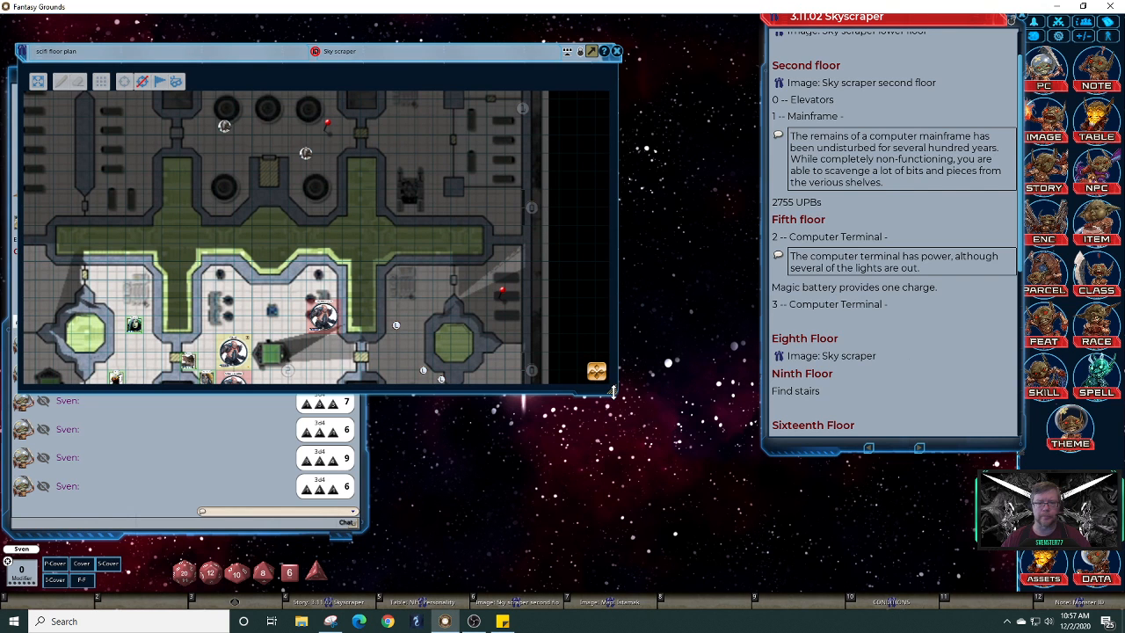
left_click_drag(596, 424, 469, 420)
Open the Steve 6 record from the Combat Tracker, place its Cybernetic Golem image beside the map and close the tracker
left_click(332, 315)
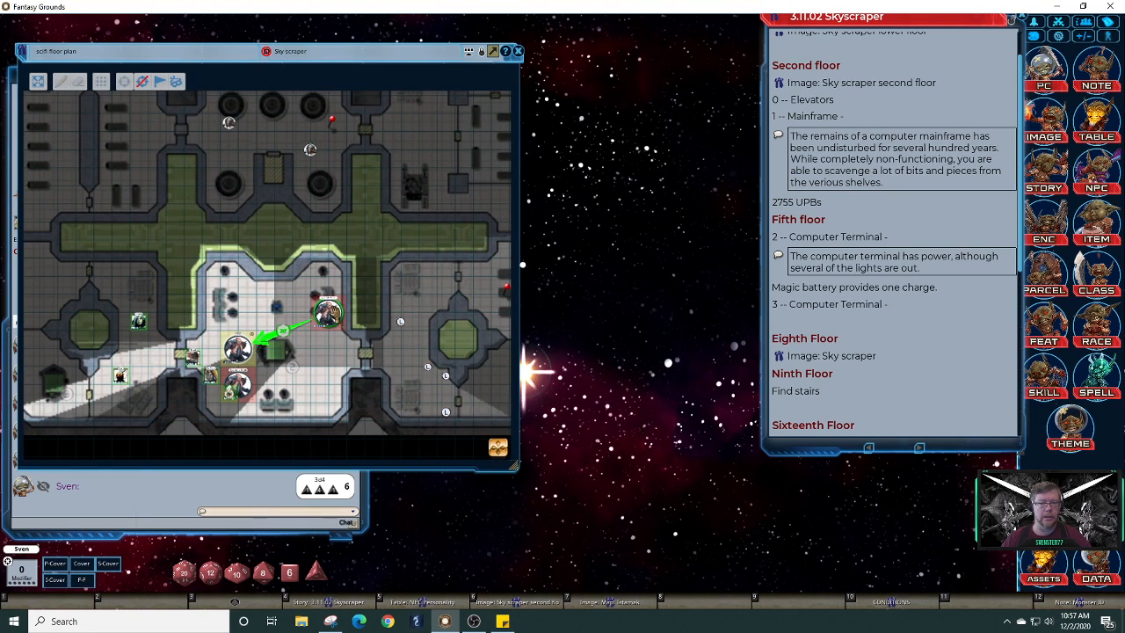
left_click(333, 314)
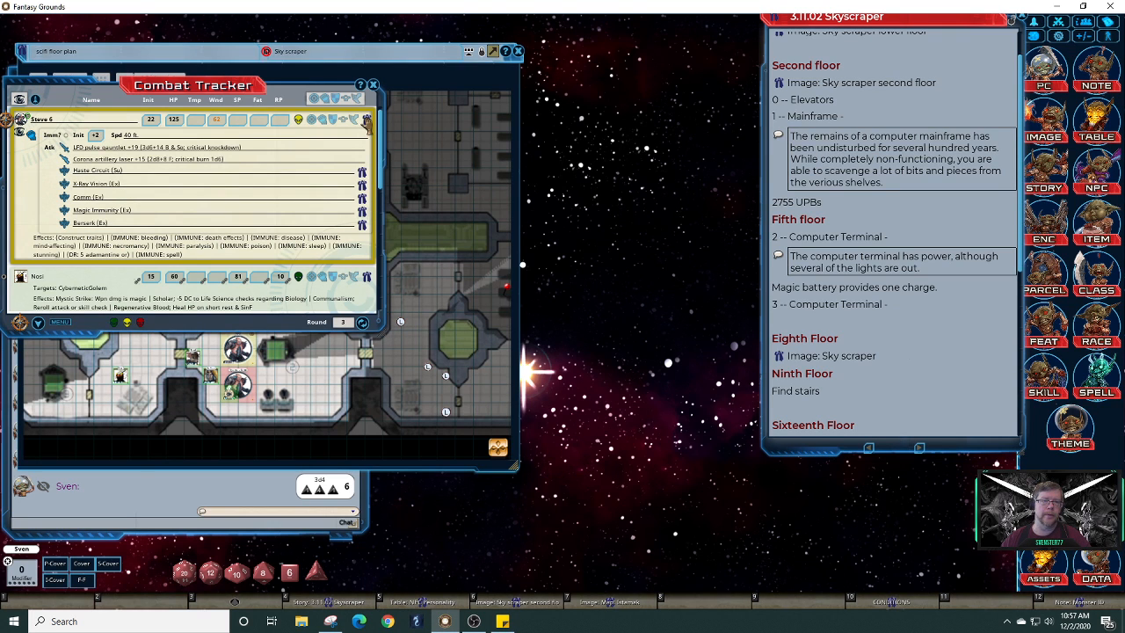
left_click(367, 121)
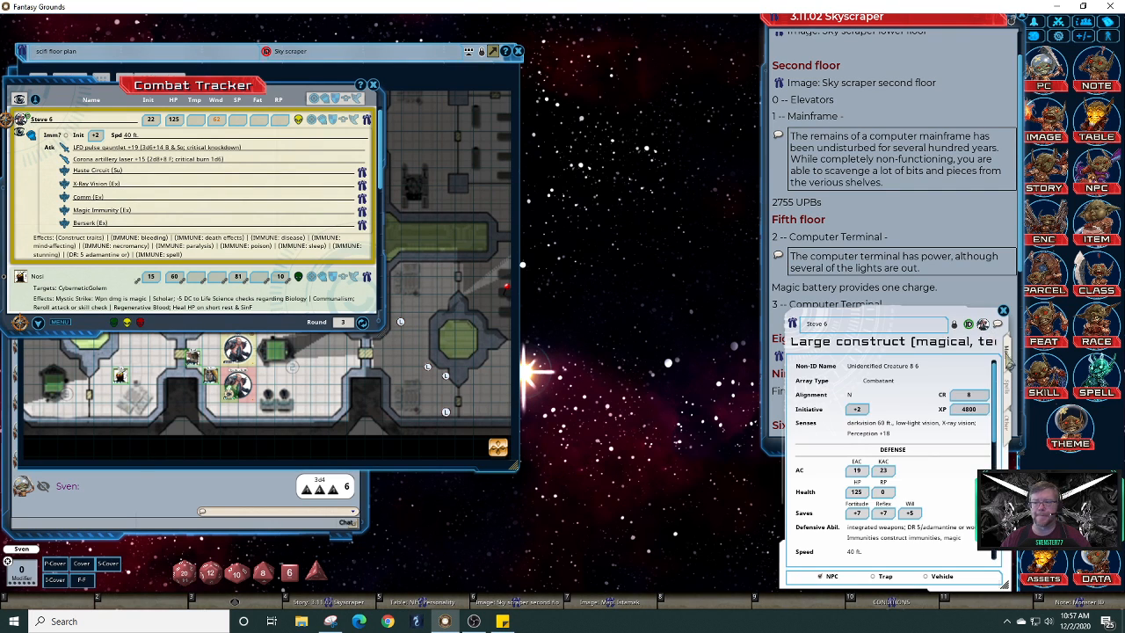
left_click(1009, 434)
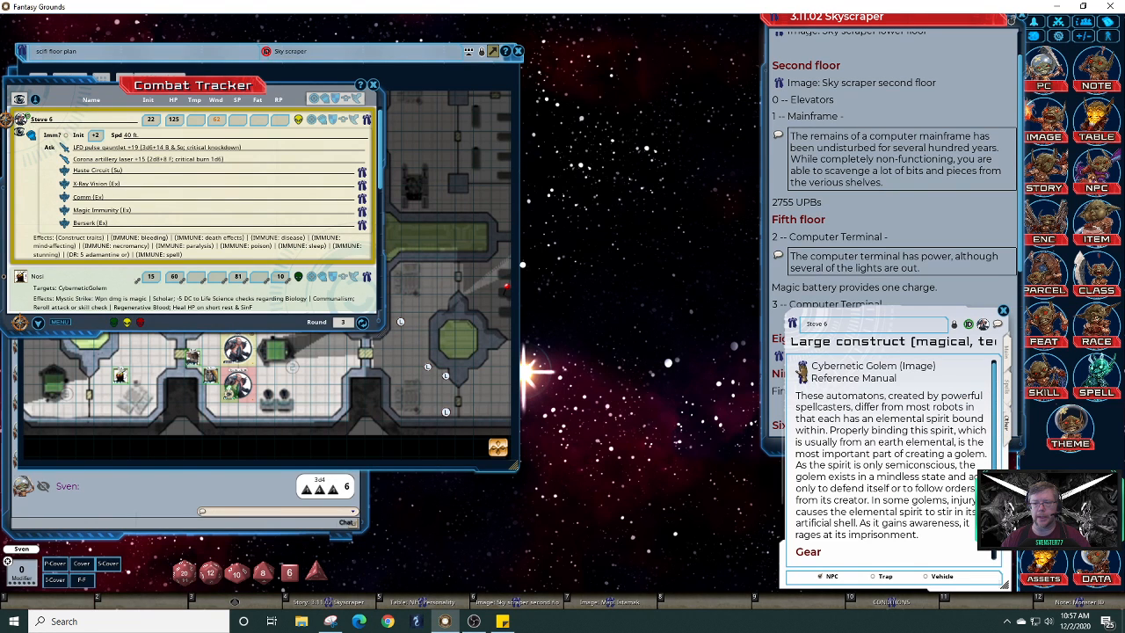
left_click(803, 366)
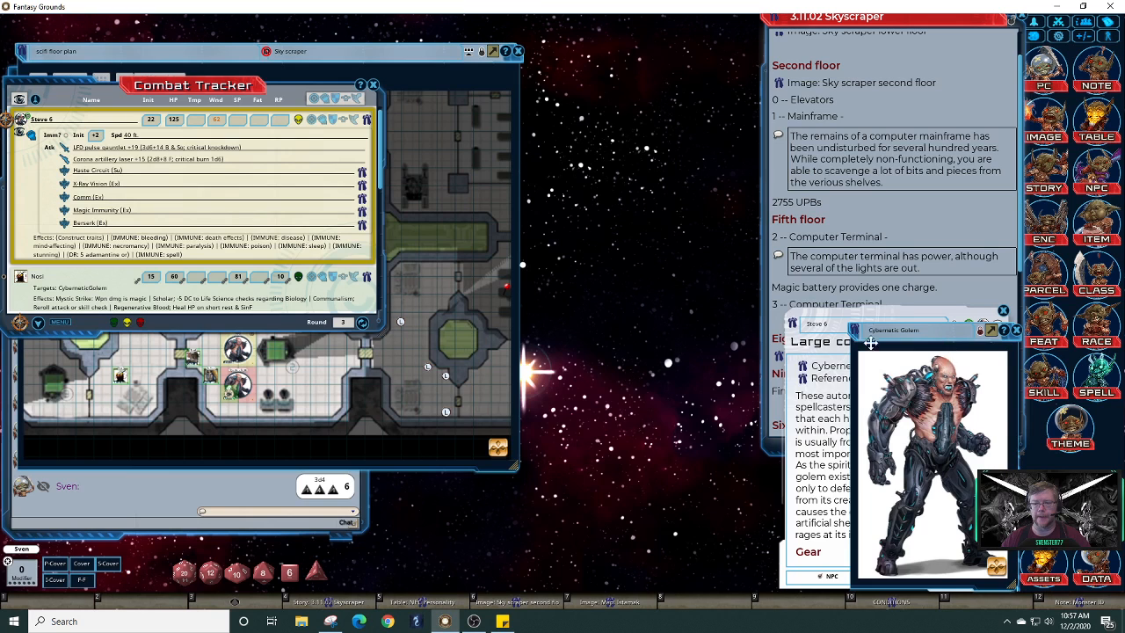
left_click_drag(955, 346, 111, 357)
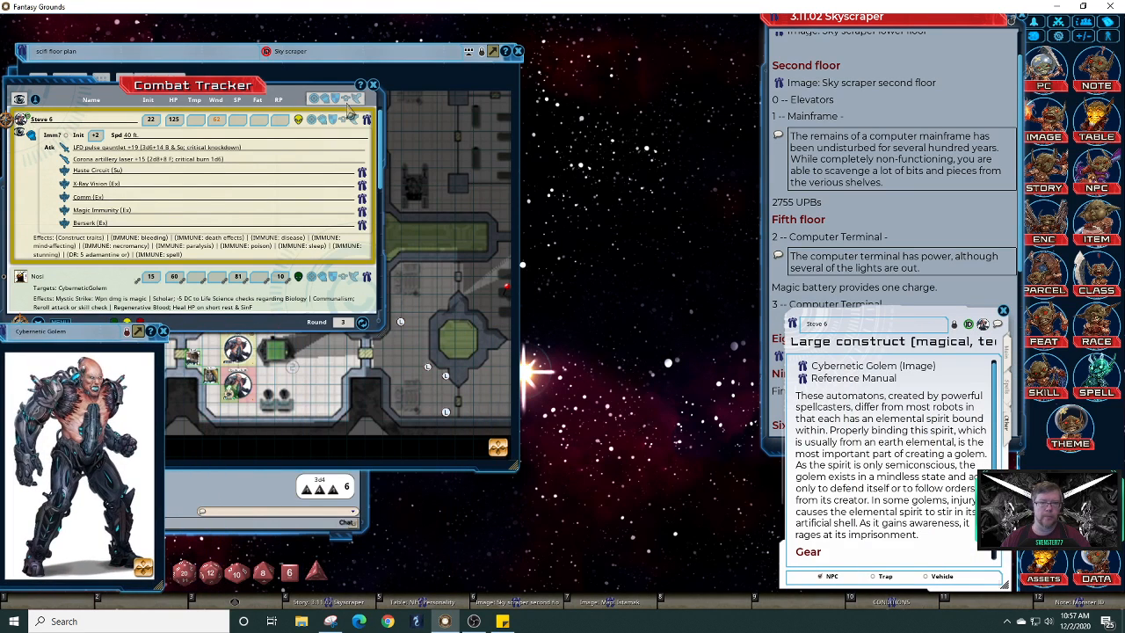
left_click(372, 85)
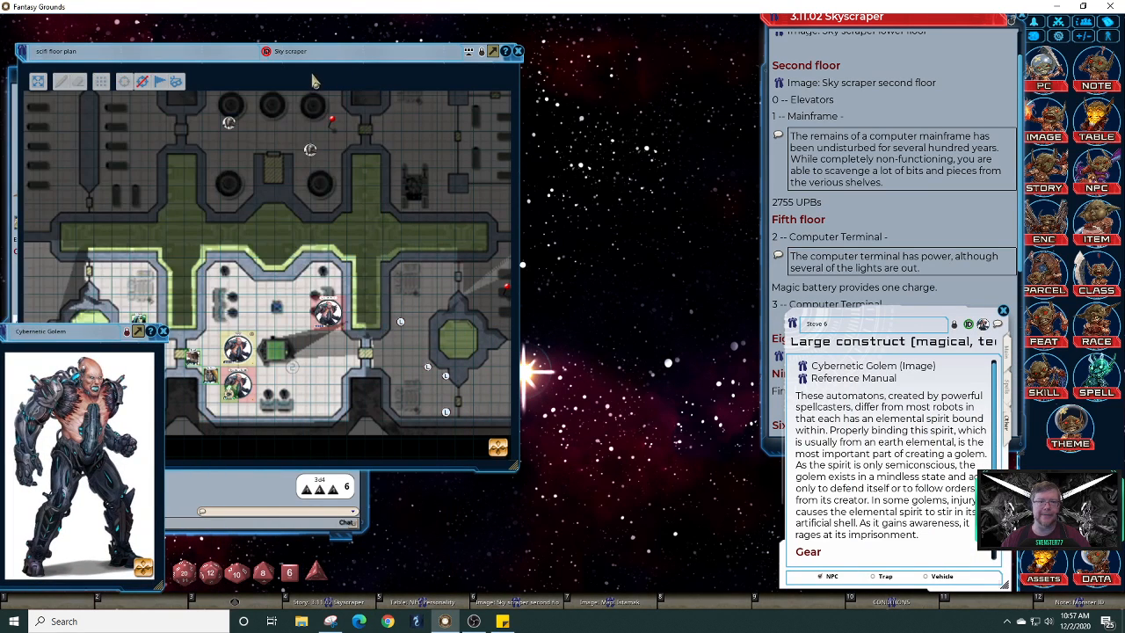
Fit the map window above the Cybernetic Golem picture and zoom in on the room with the golem tokens
left_click_drag(315, 77, 310, 24)
scroll(312, 287, "up", 1)
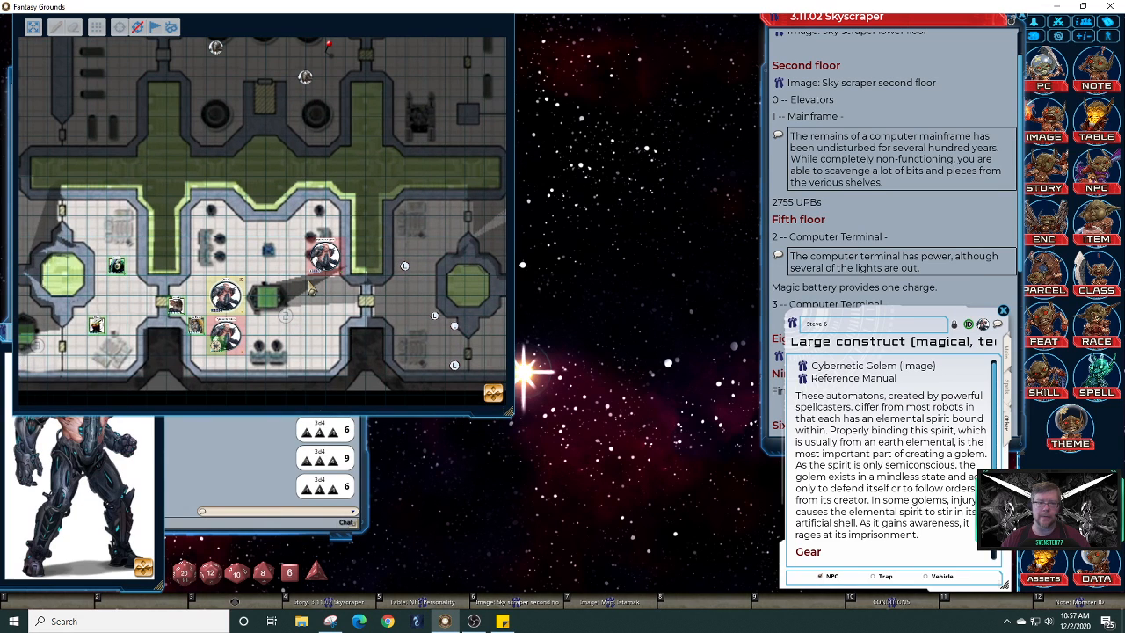
left_click_drag(312, 288, 312, 264)
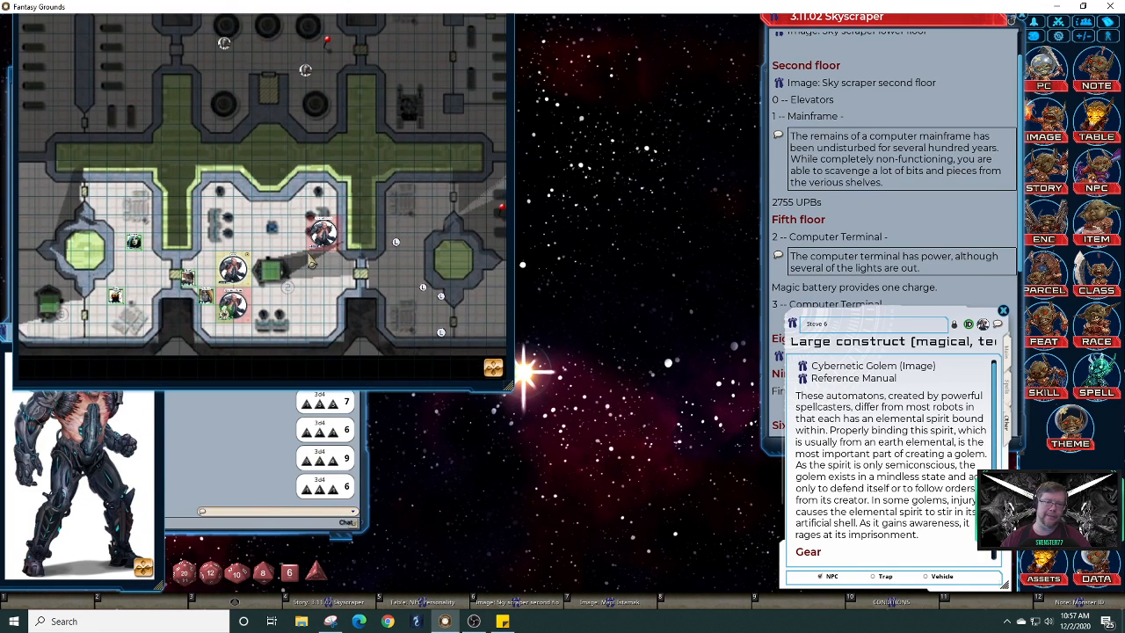
scroll(311, 262, "up", 1)
scroll(312, 262, "up", 2)
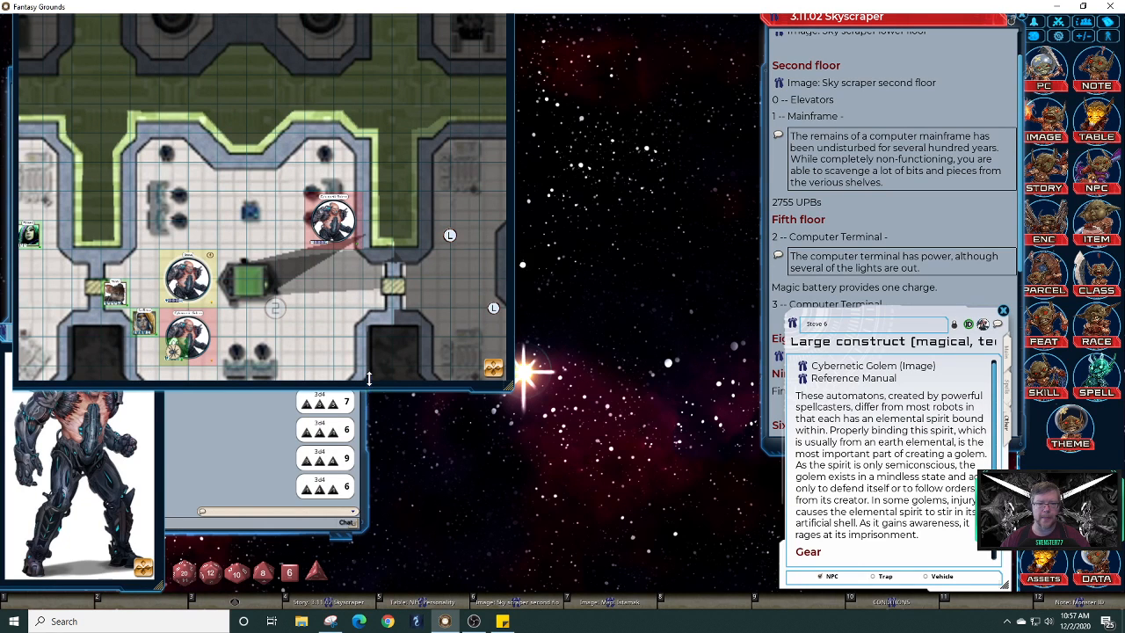
left_click_drag(369, 389, 370, 353)
left_click_drag(492, 335, 625, 361)
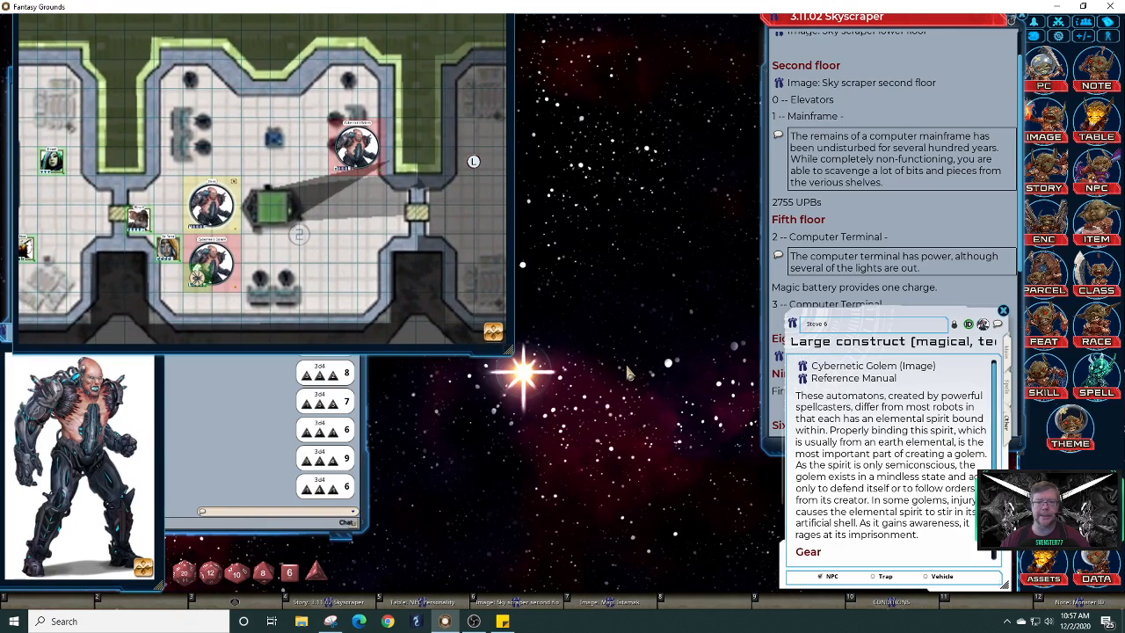
Close the Steve 6 record and move the Skyscraper story window so its title is fully visible
left_click(1004, 311)
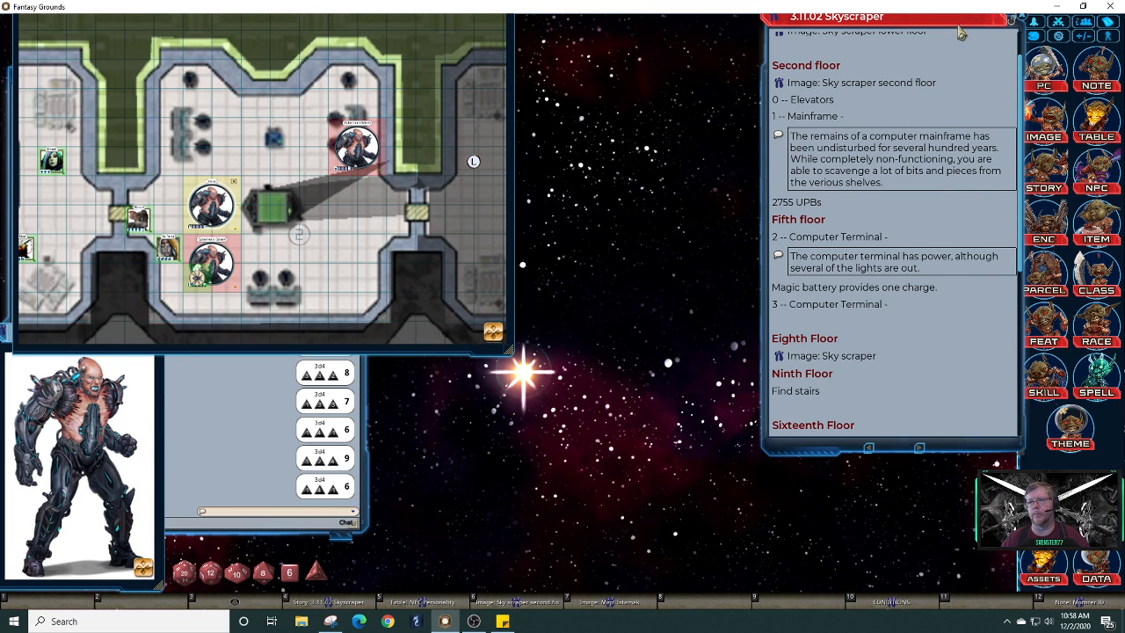
mouse_move(968, 26)
left_mouse_down()
mouse_move(934, 36)
mouse_move(953, 35)
left_mouse_up()
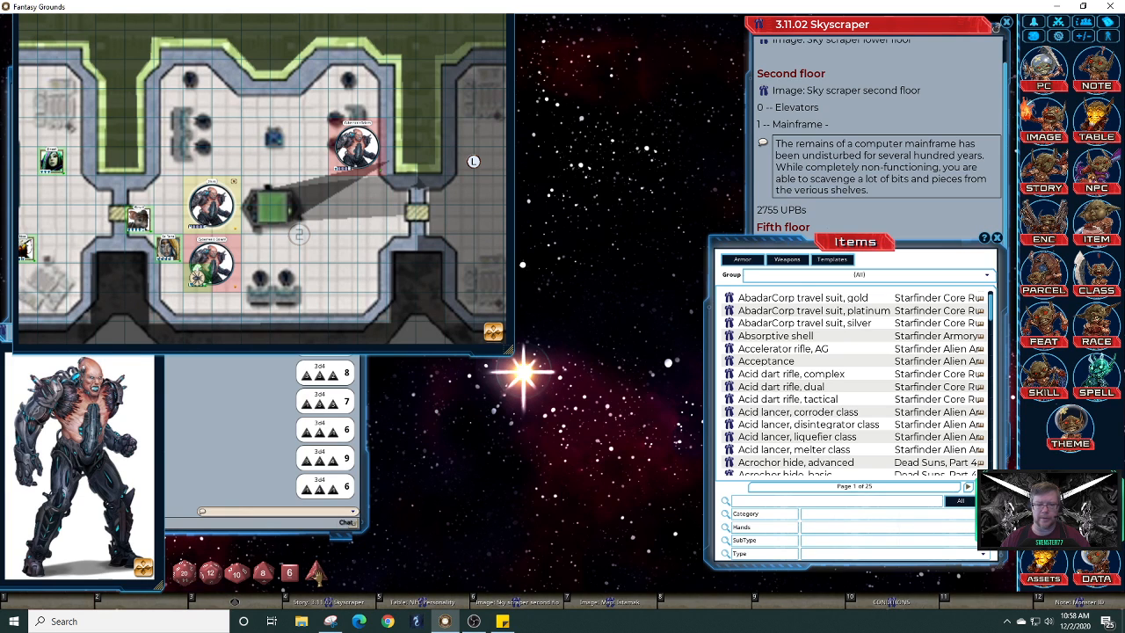
Roll two four-sided dice
right_click(319, 576)
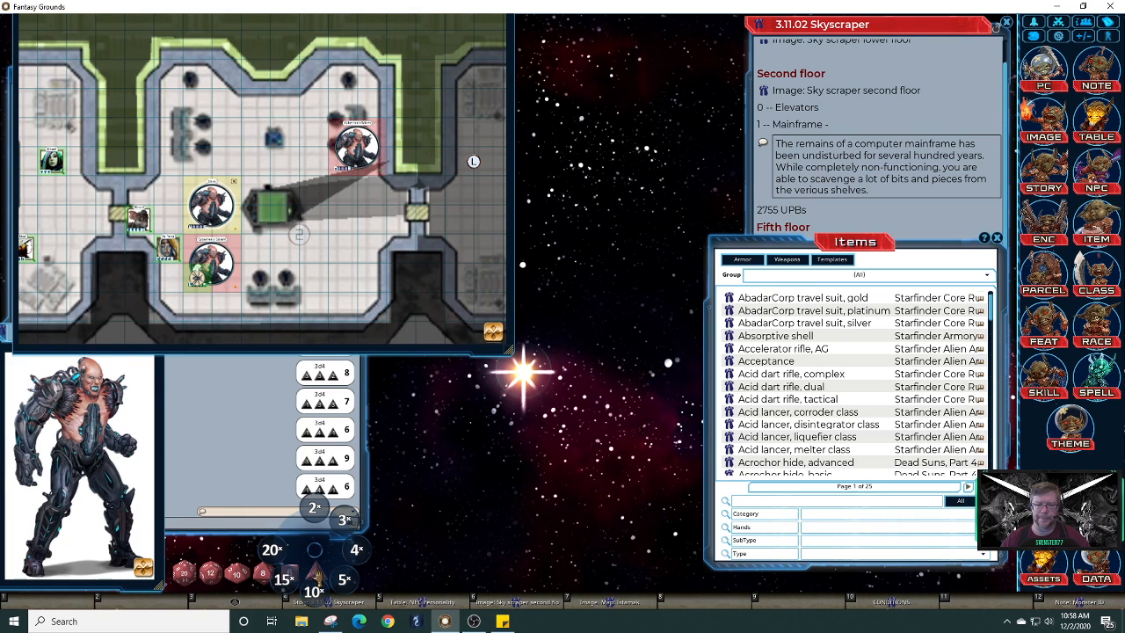
left_click(322, 510)
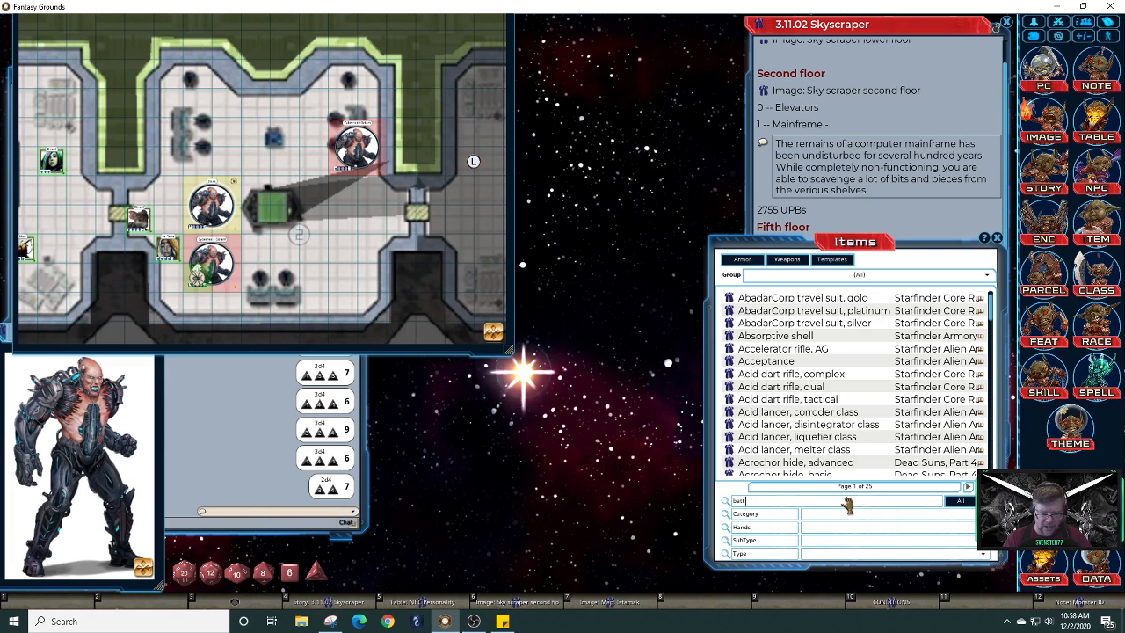
Search the Items list for "battery", duplicate the standard Battery and open the copy
key("Return")
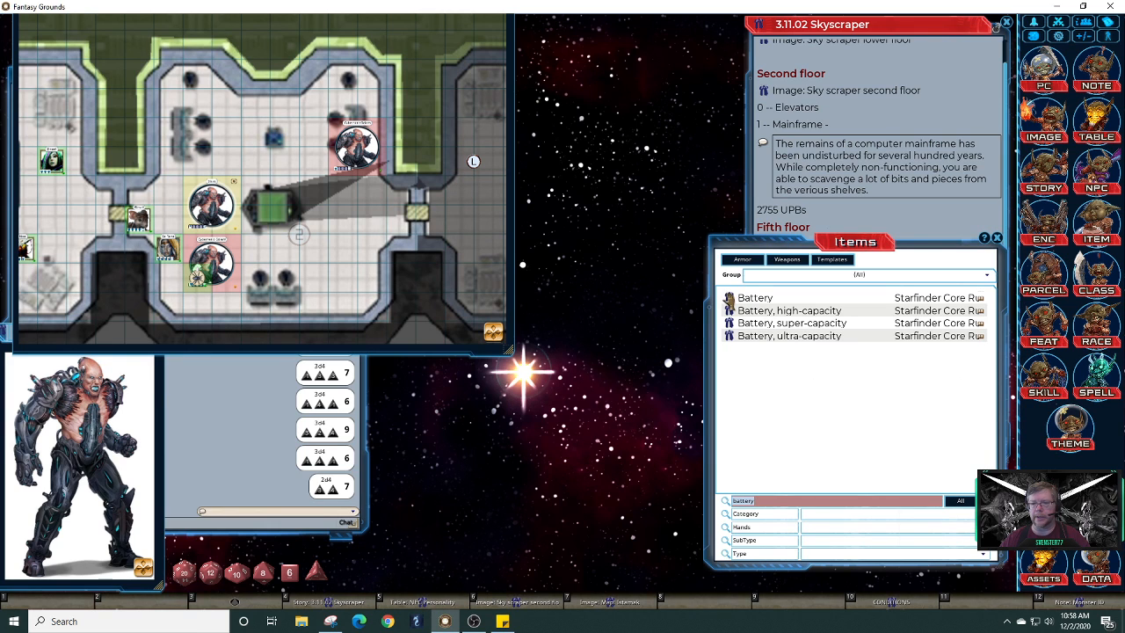
left_click_drag(729, 299, 740, 321)
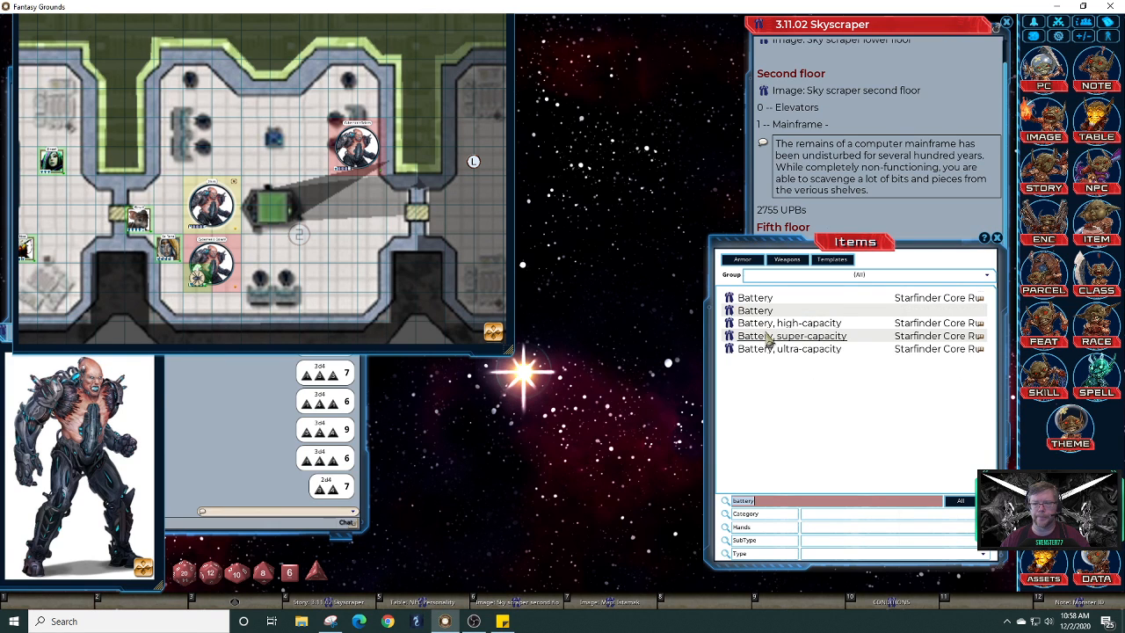
left_click(729, 311)
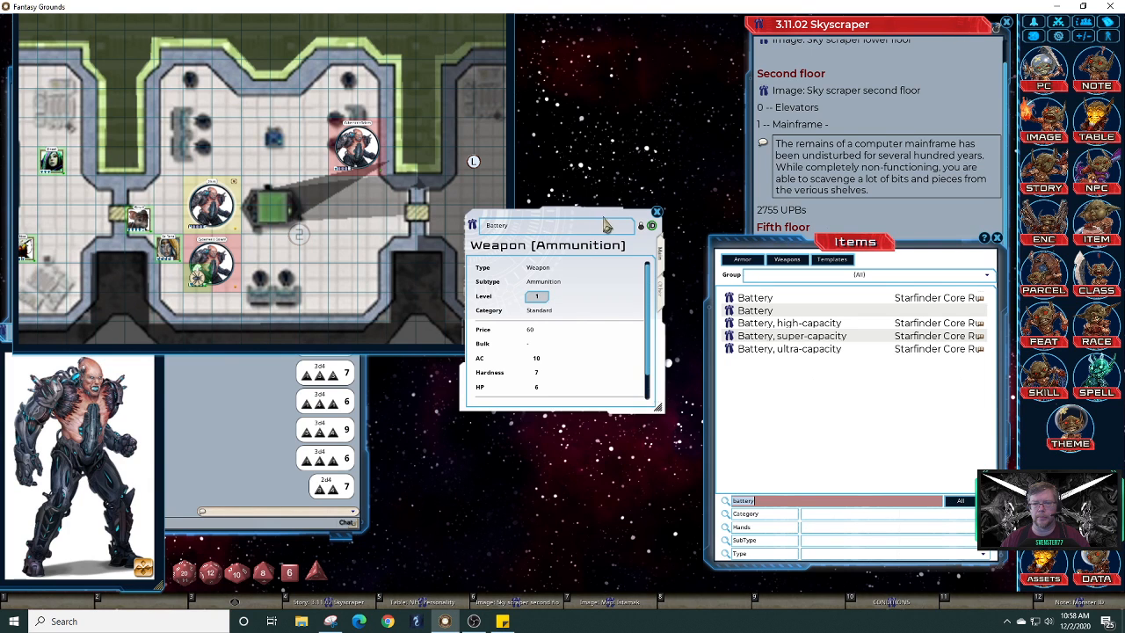
Unlock the copied battery record, rename it "Evercharge Battery" and set its Non-ID Name to "Magic Battery"
left_click(641, 226)
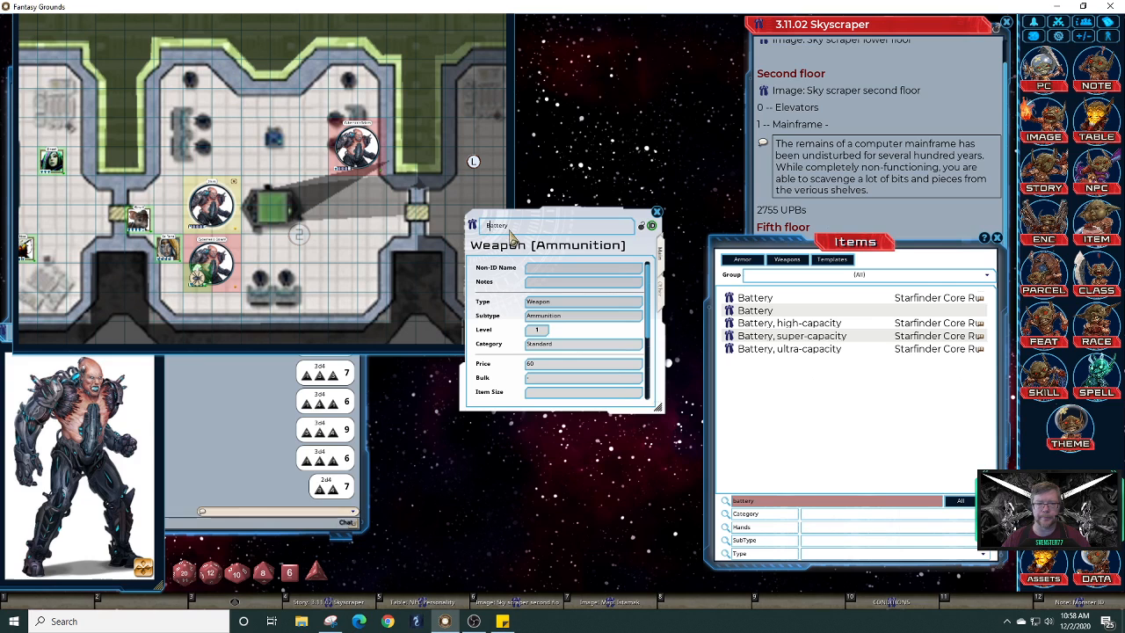
type("Everchar ")
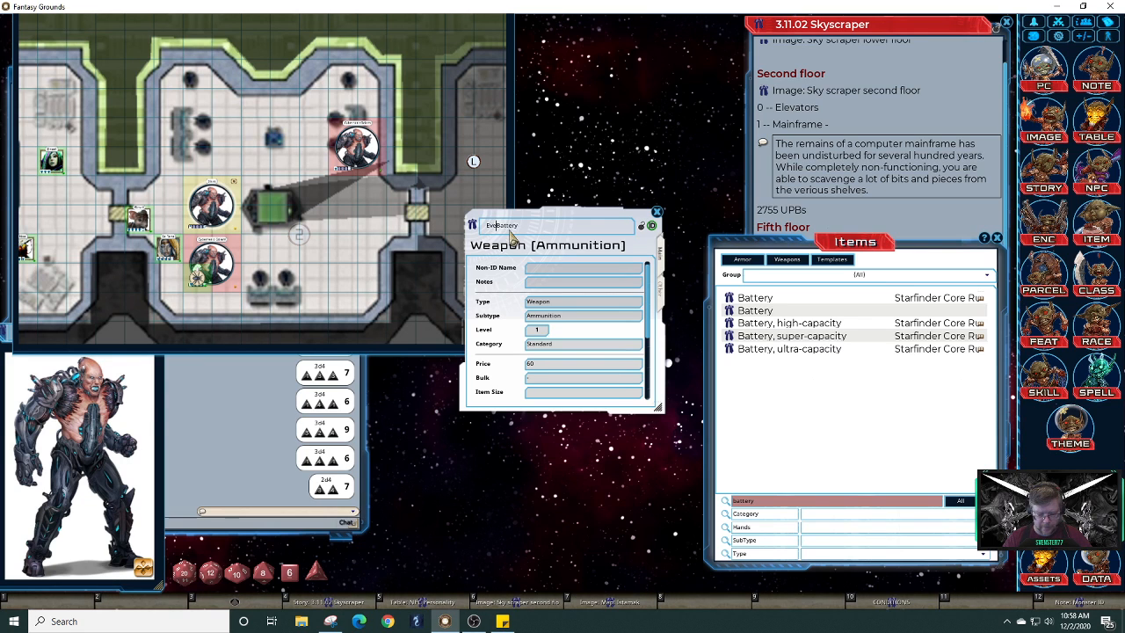
type("ge")
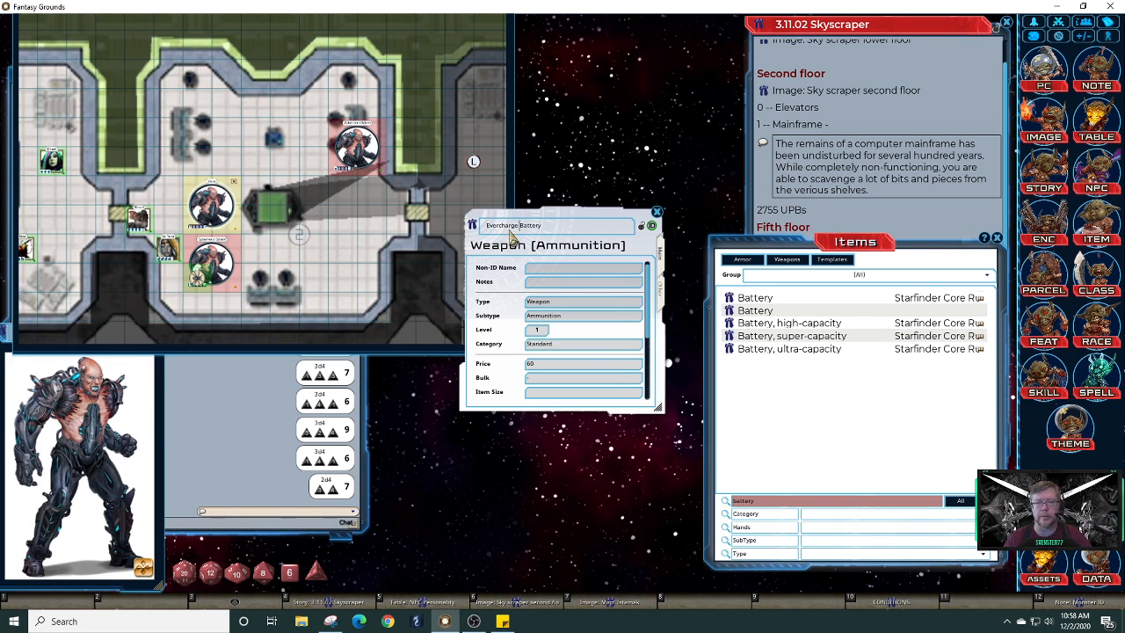
left_click(609, 273)
type("M")
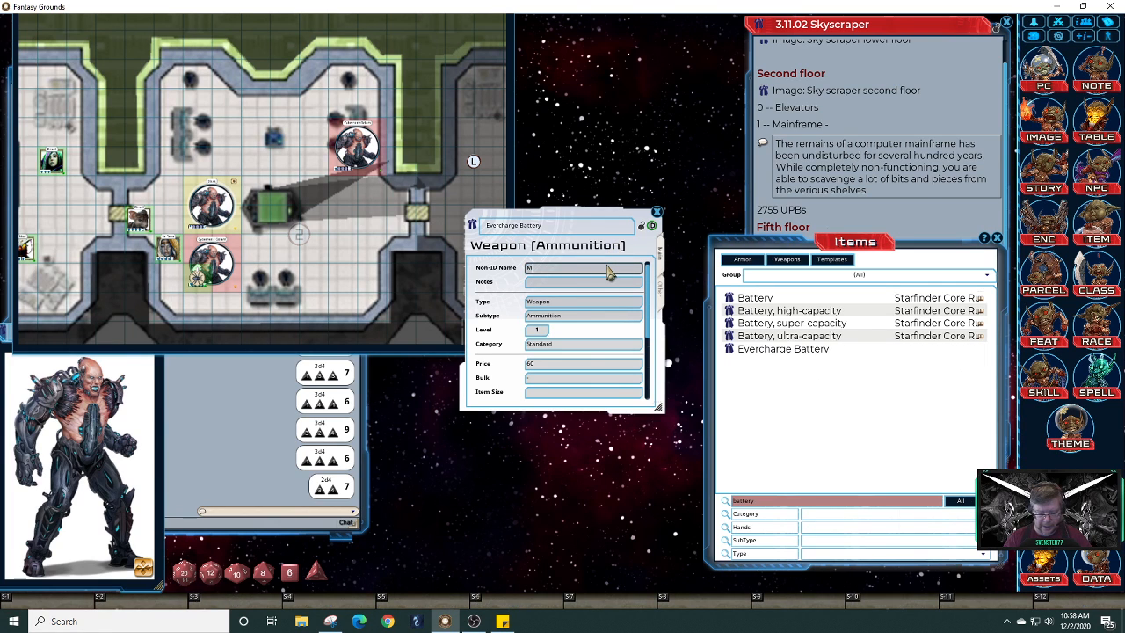
type("agic Battery")
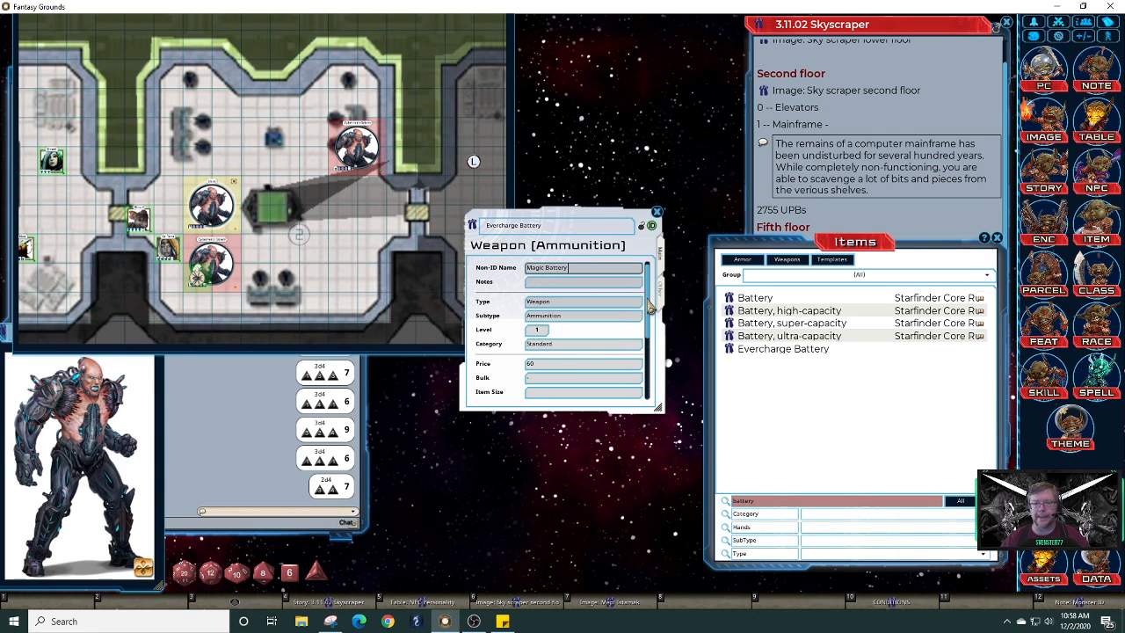
Set the Evercharge Battery's level to 11 and its charges to 1
left_click_drag(649, 304, 651, 323)
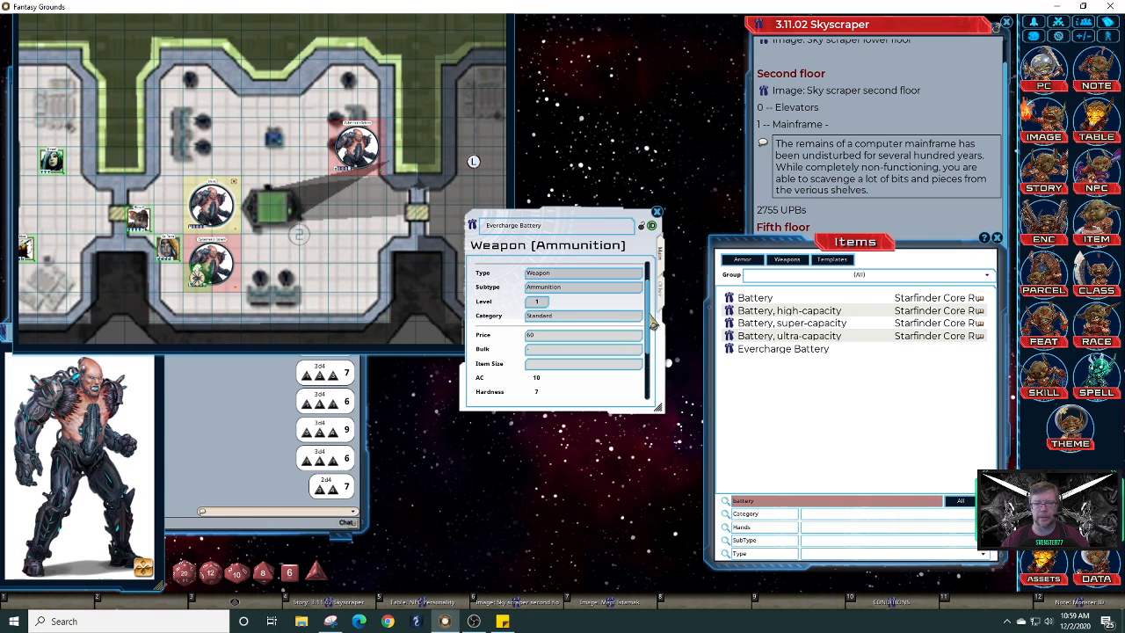
left_click_drag(651, 325, 648, 344)
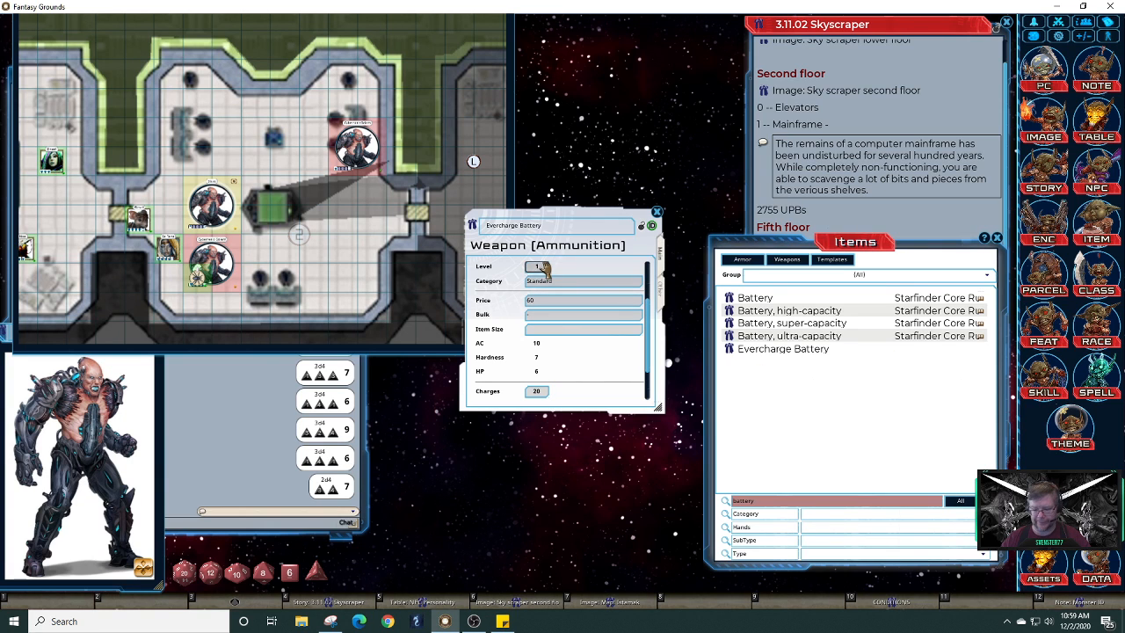
left_click(802, 384)
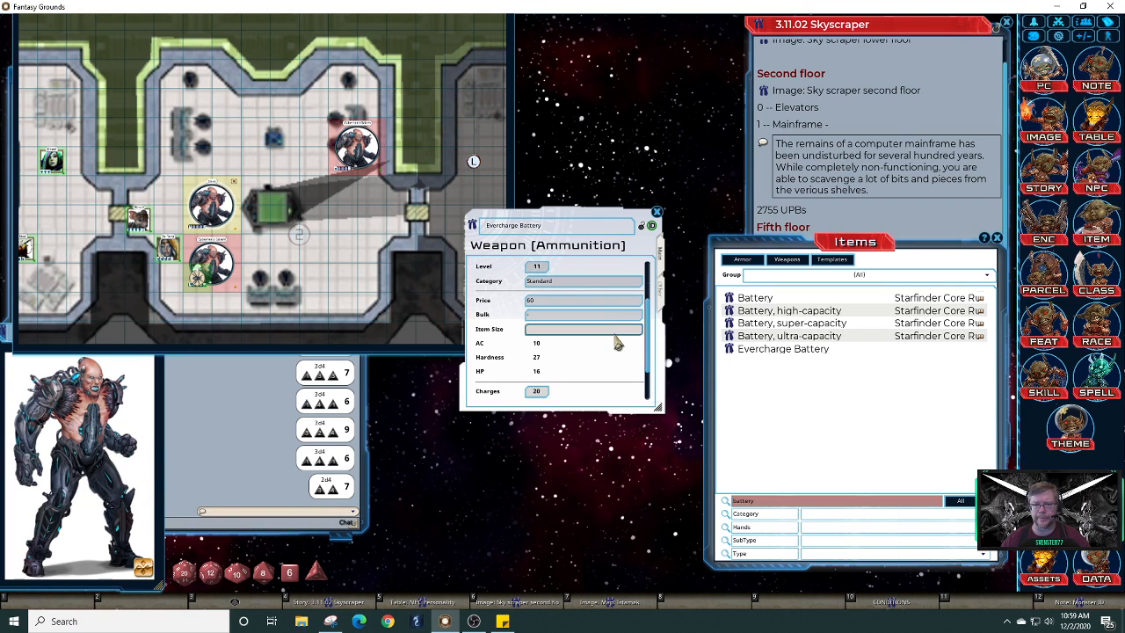
left_click_drag(651, 338, 654, 380)
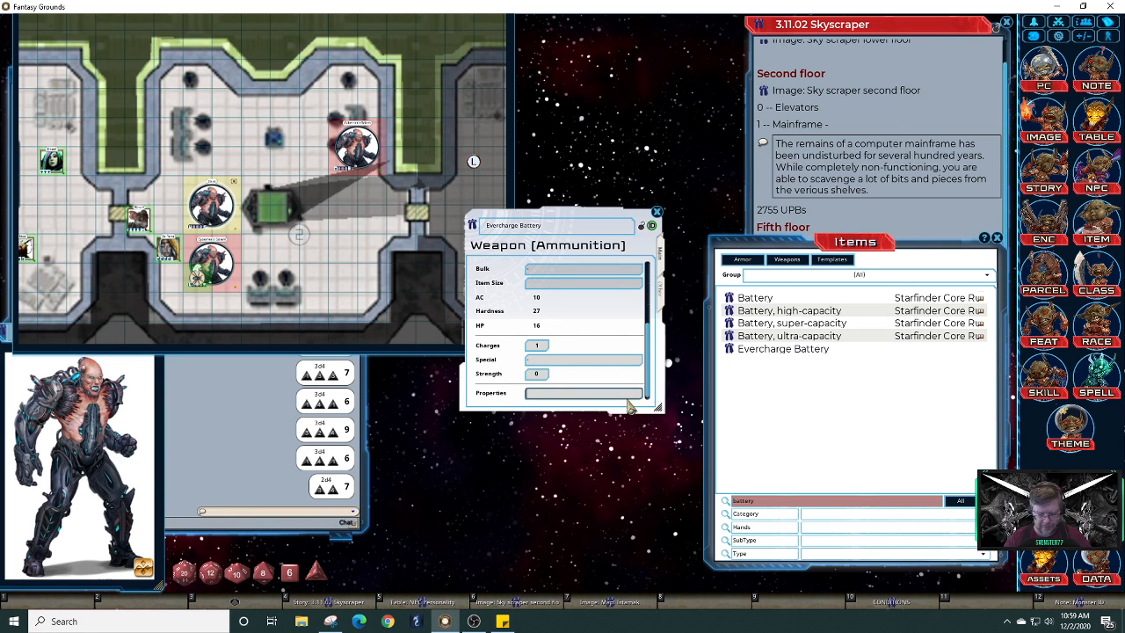
Enter "This battery has been enchanted to provide one charge continuously." as the Evercharge Battery's properties
type("This")
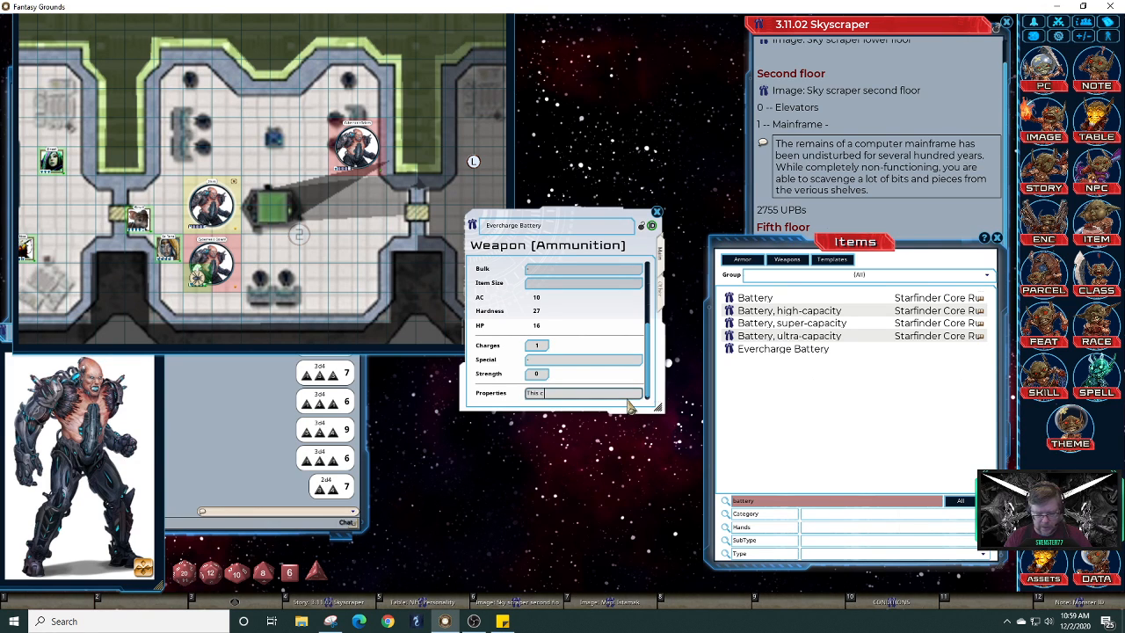
type(" battery has been enchanted to pr")
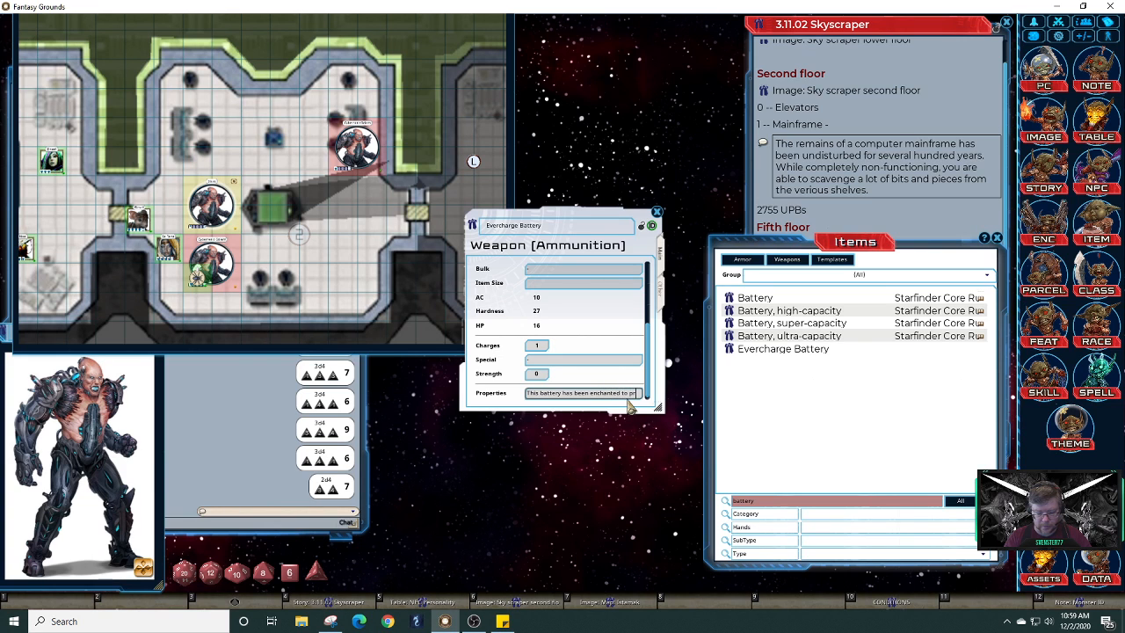
type("ovide o")
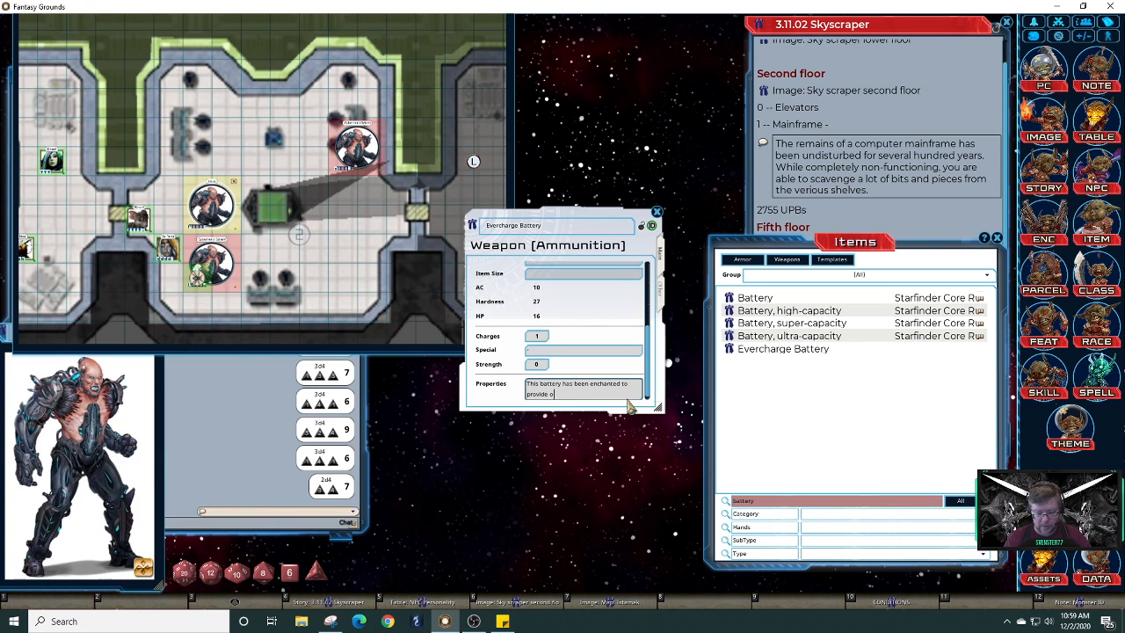
type("ne charge")
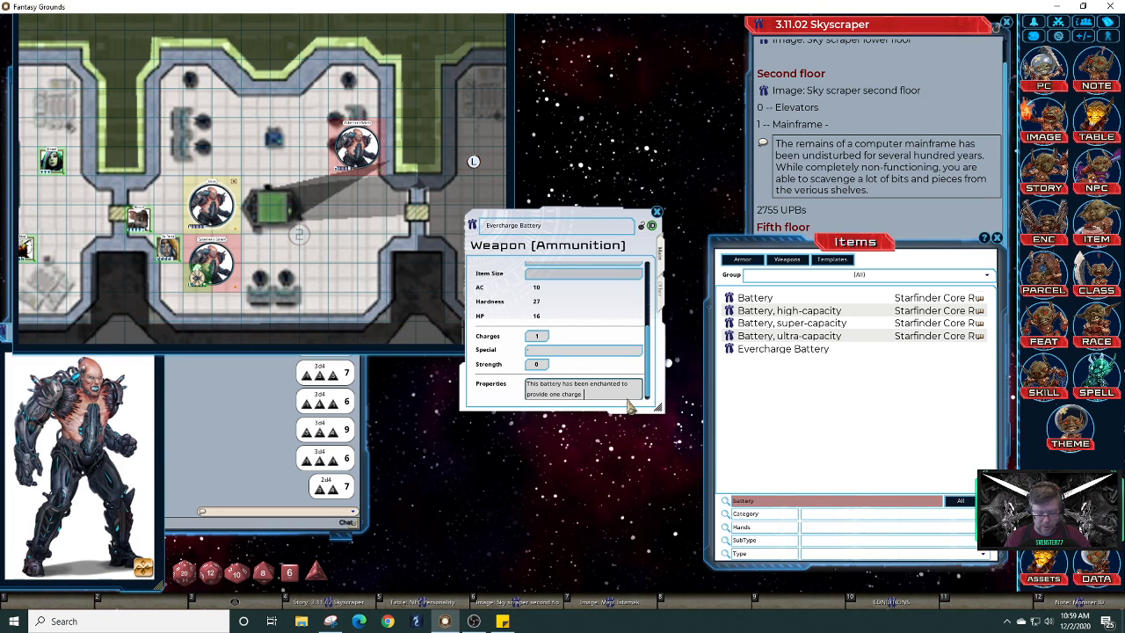
type(" continuously.")
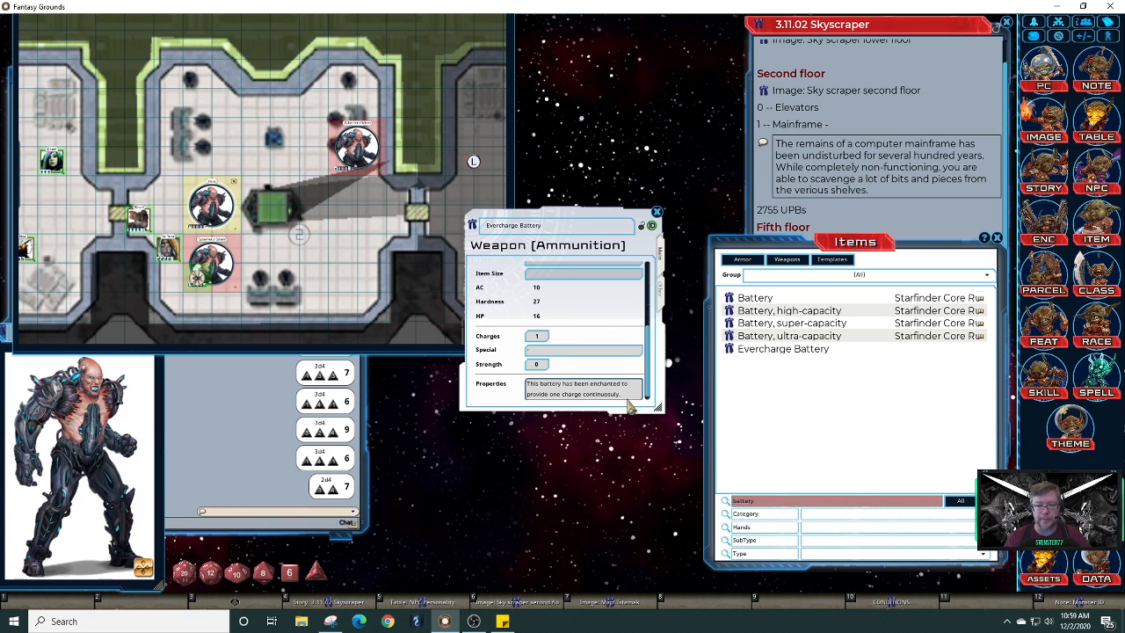
Correct the spelling of "continuously" in the battery's properties text
key("shift")
key("BackSpace")
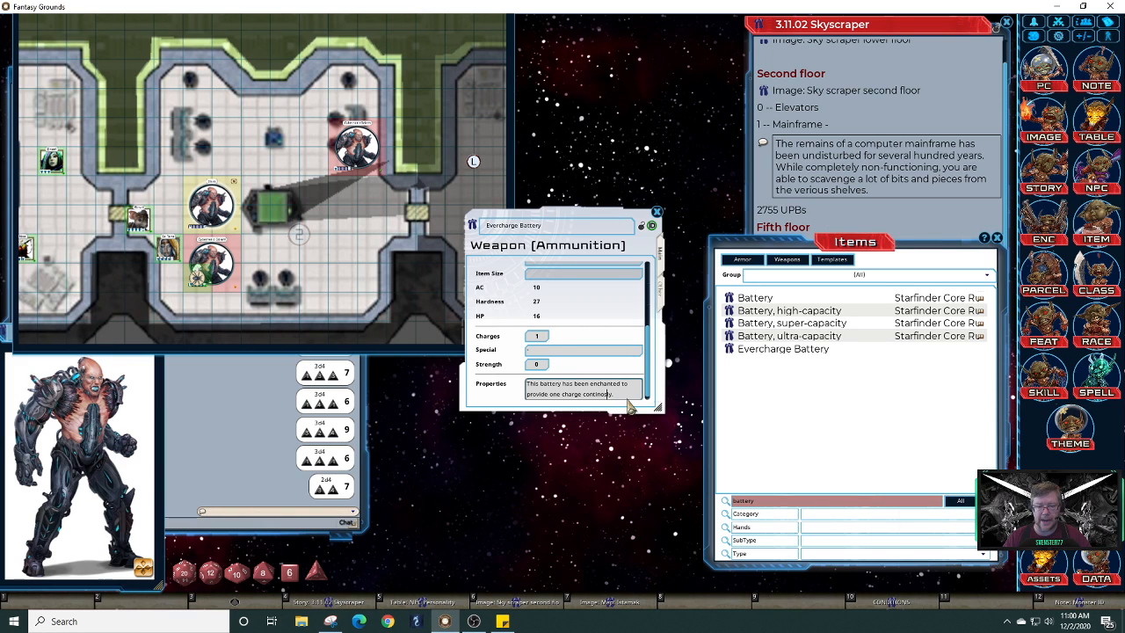
key("Left")
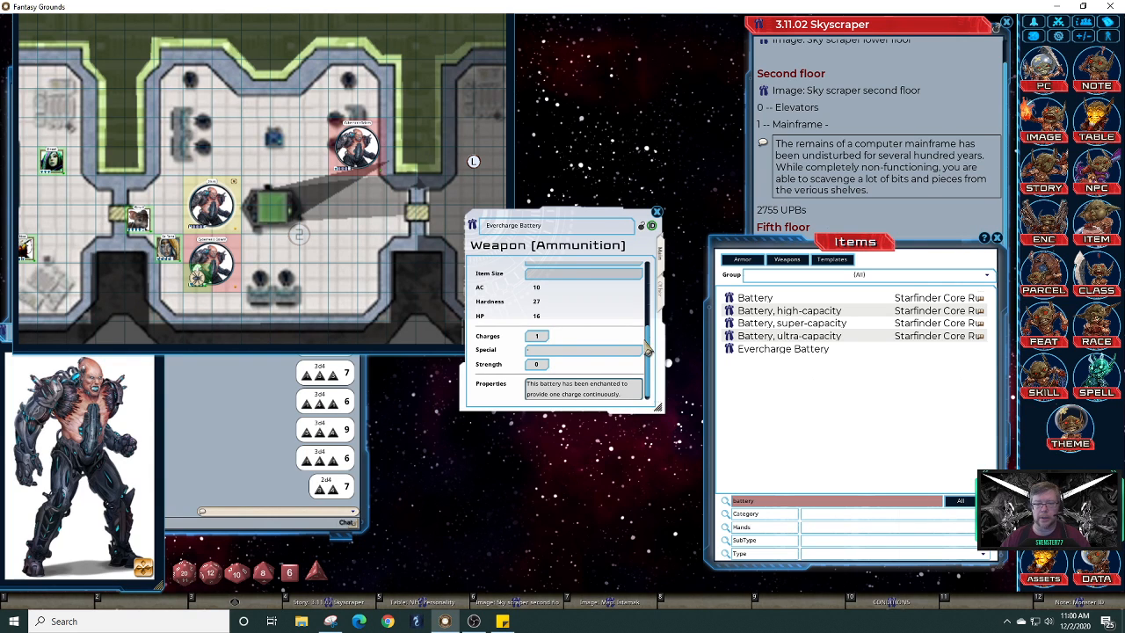
left_click(590, 395)
type("u")
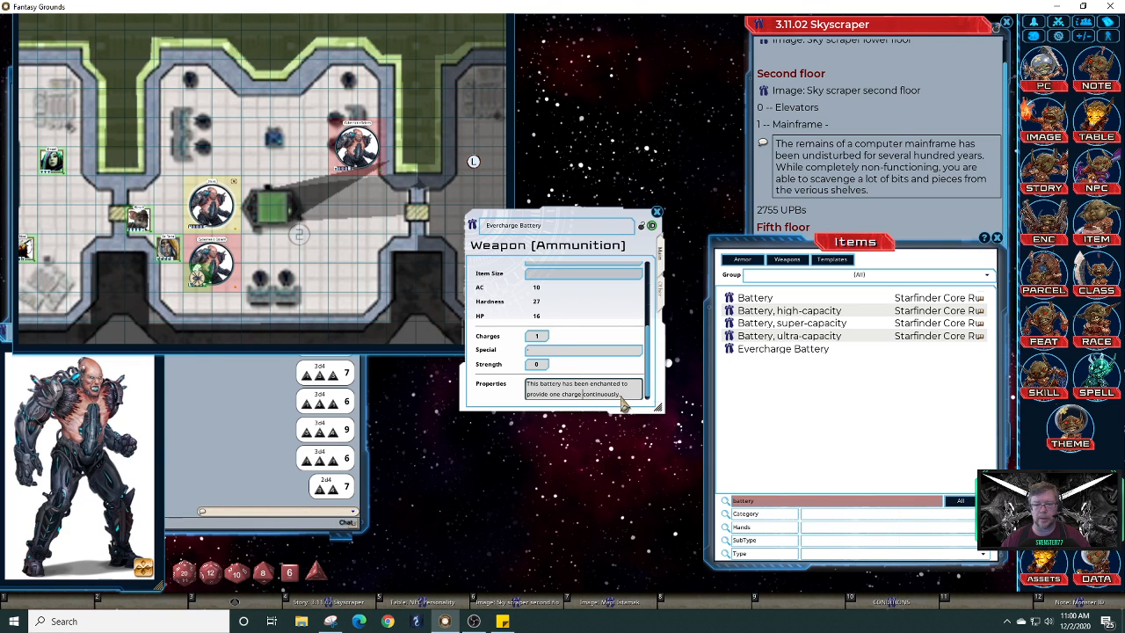
key("shift")
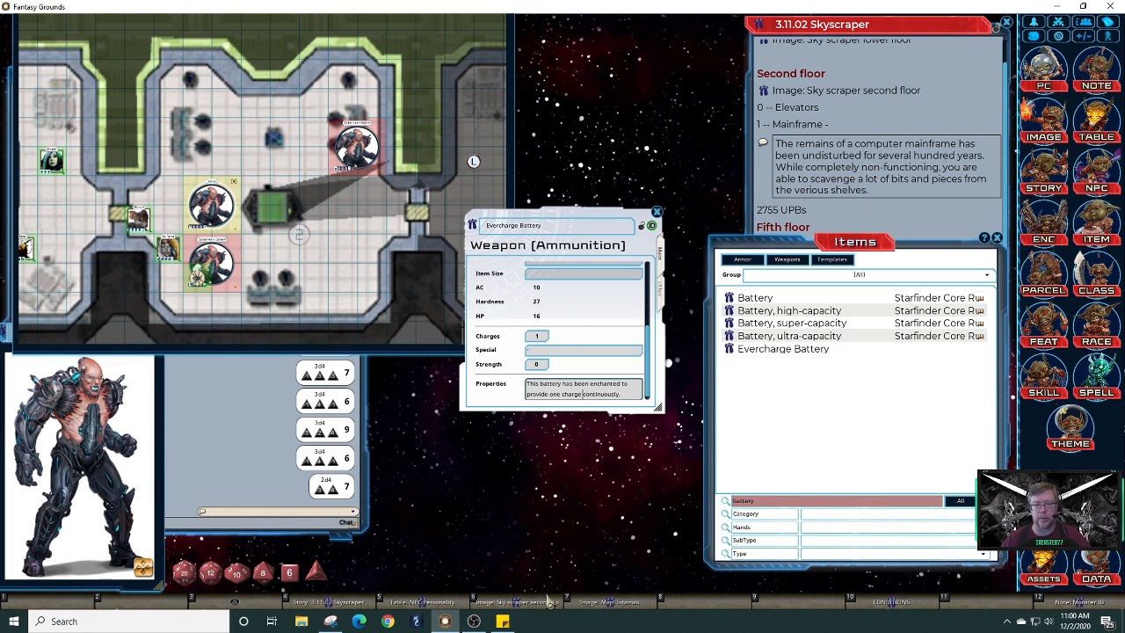
Switch to Chrome, check the spelling of "continuously" with Google's search suggestions, and close the browser window
left_click(444, 621)
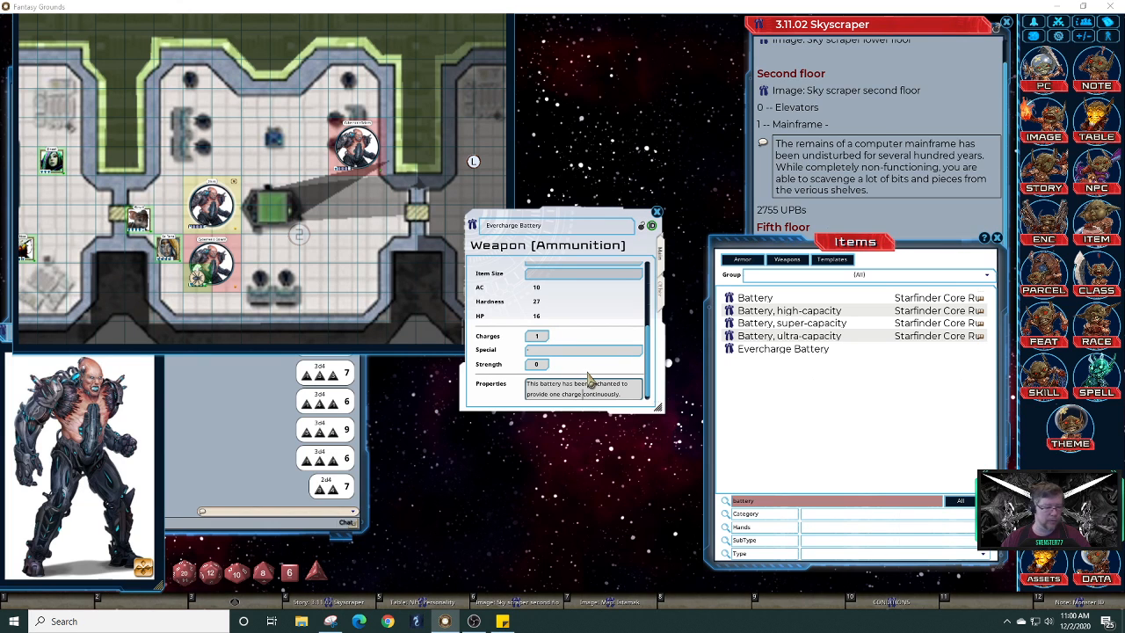
key("alt+Tab")
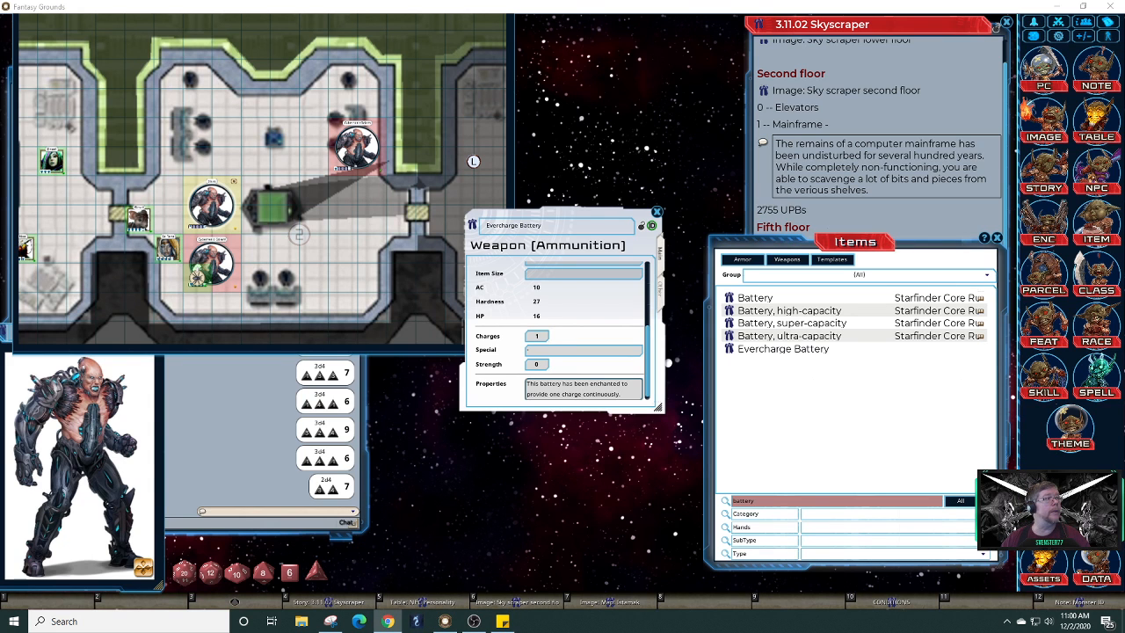
left_click_drag(0, 156, 660, 146)
left_click(586, 378)
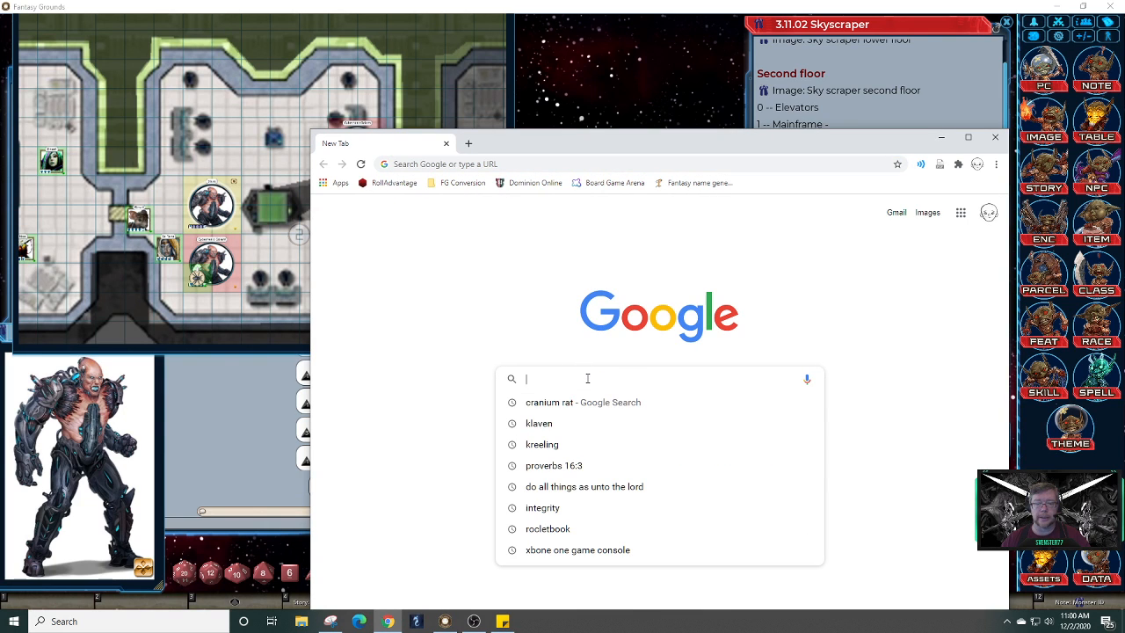
type("conti")
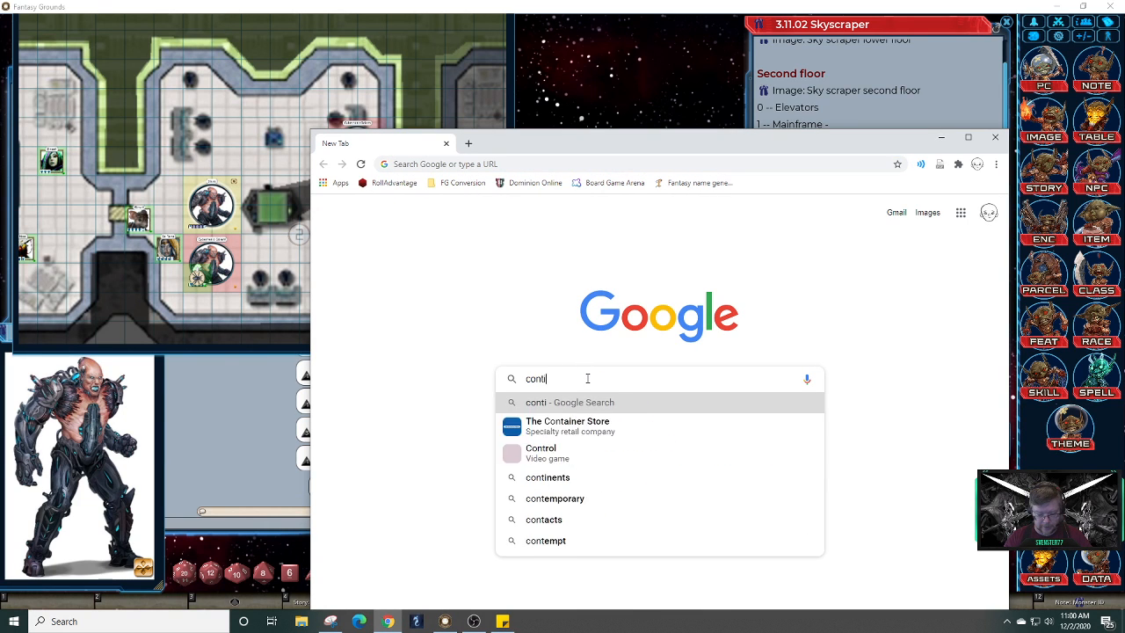
type("nously")
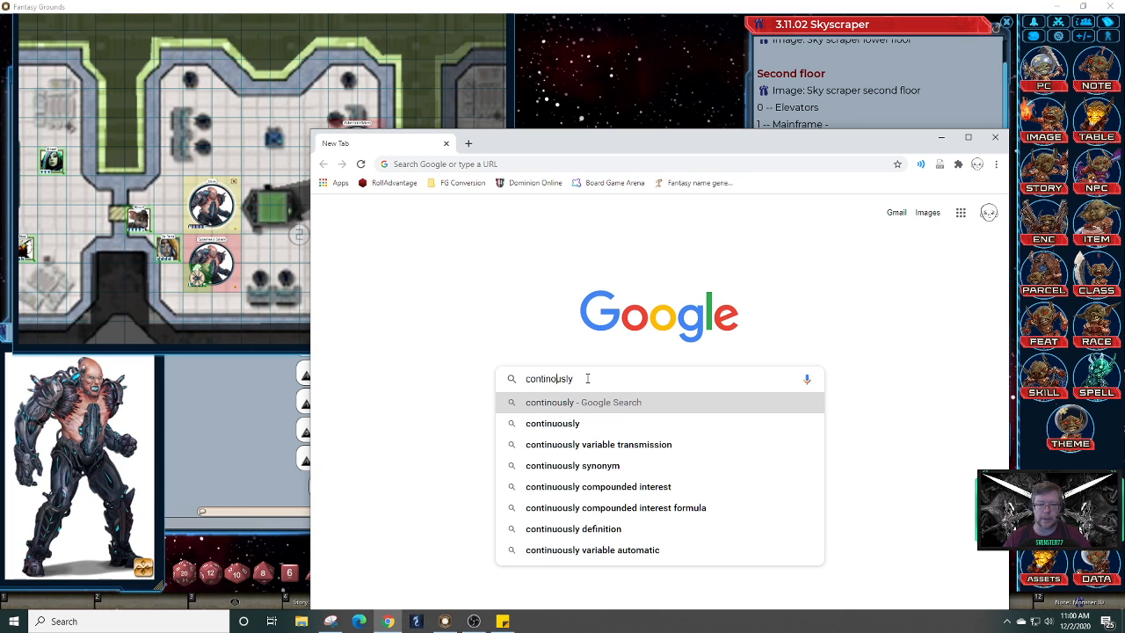
type("u")
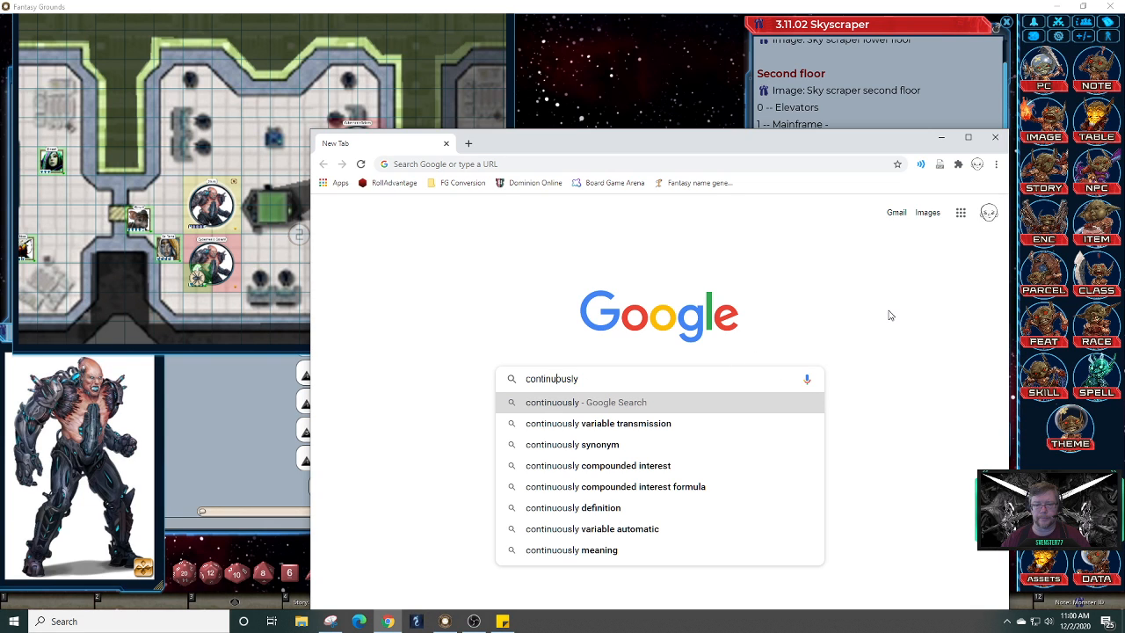
left_click(995, 137)
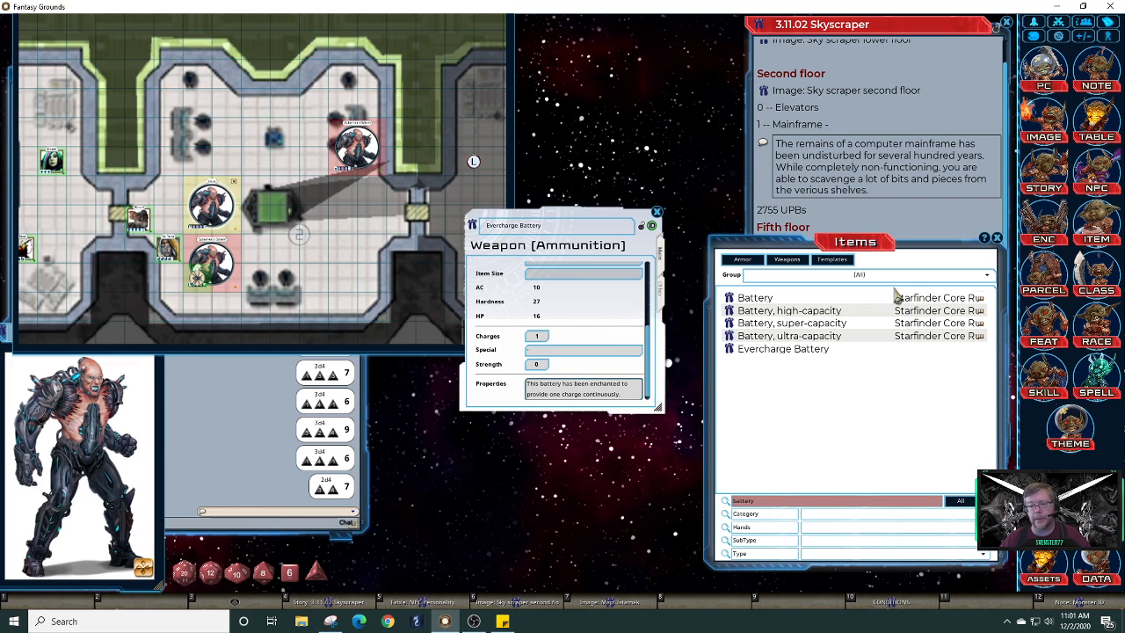
Append "only one charge can be used at a time (so a weapon requiring two charges would not be able to use this item)" to the properties
left_click(637, 400)
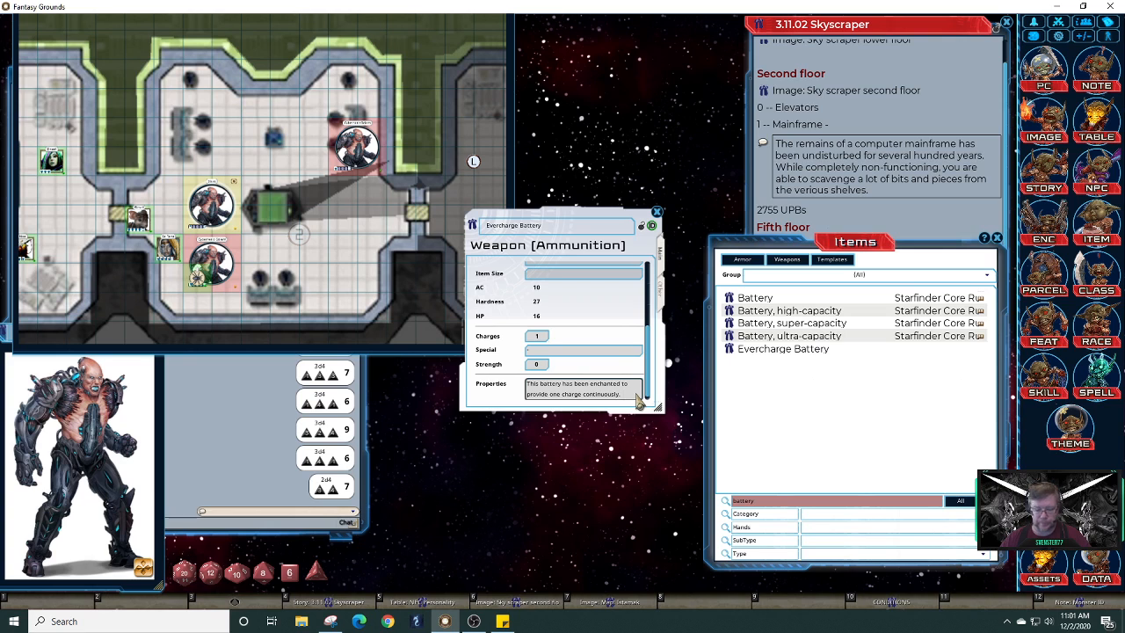
type("only on")
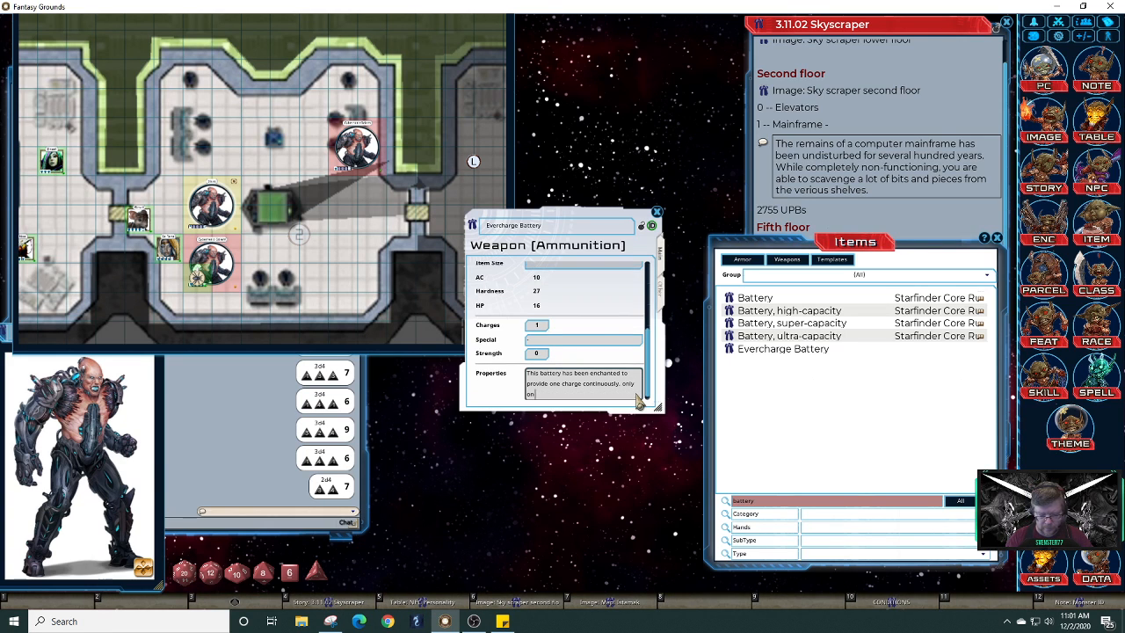
type("e charge")
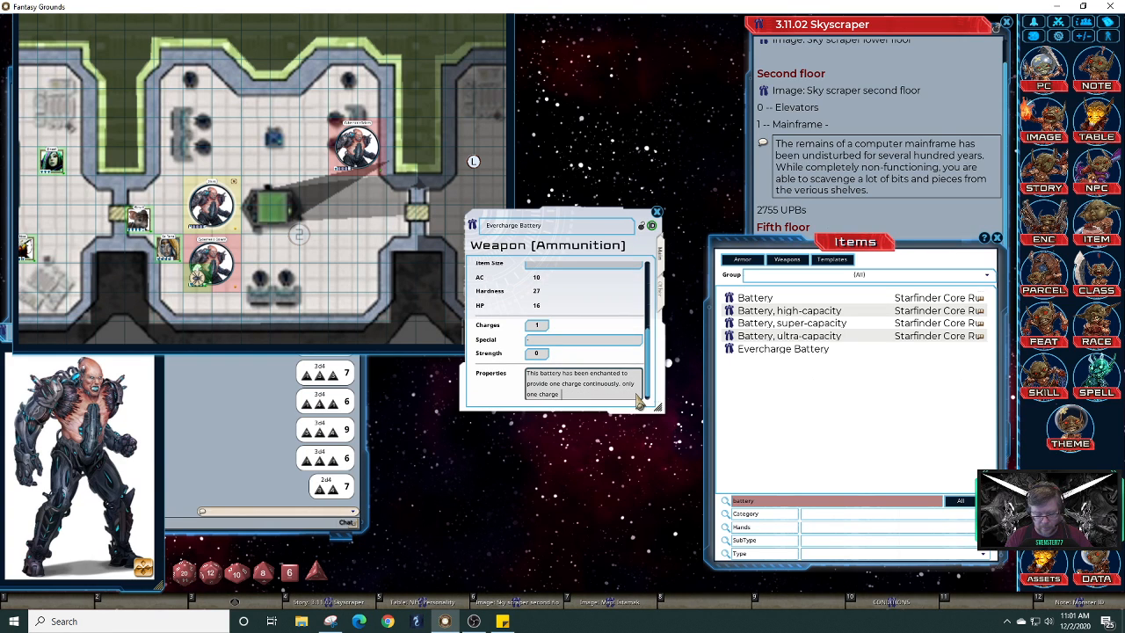
type(" can be used at a time (so")
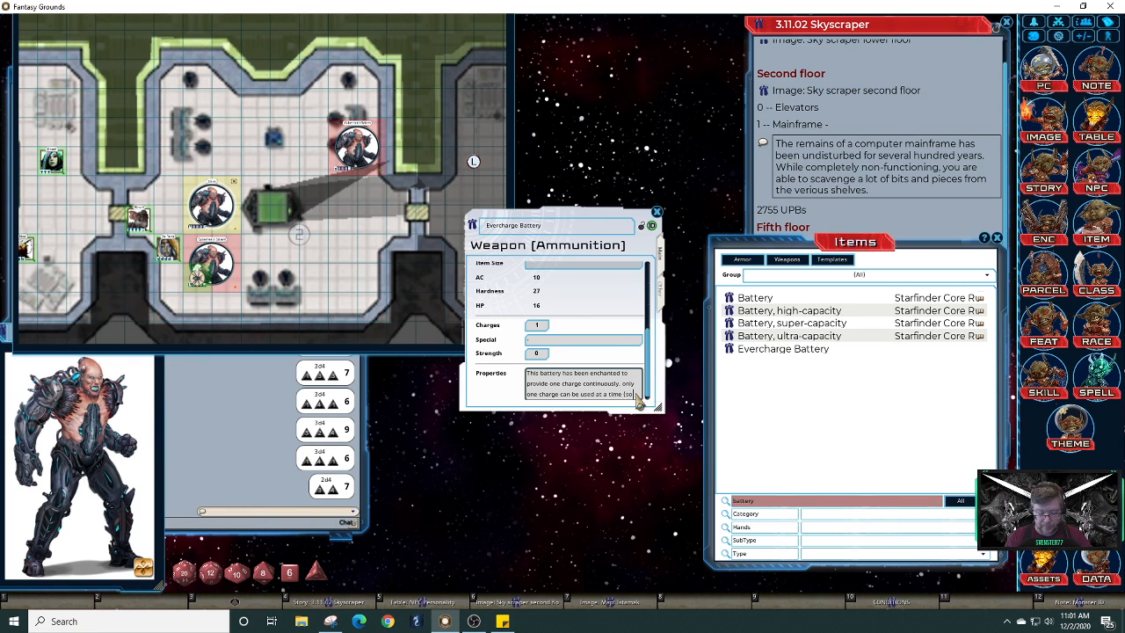
type(" a")
type(" weap")
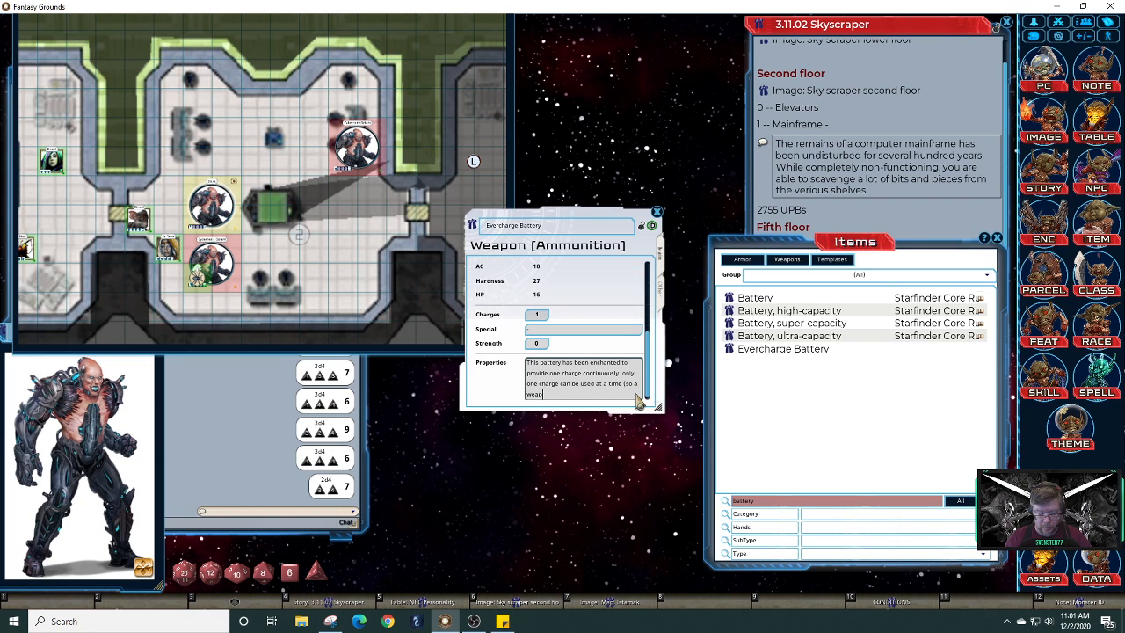
type("on requiring two")
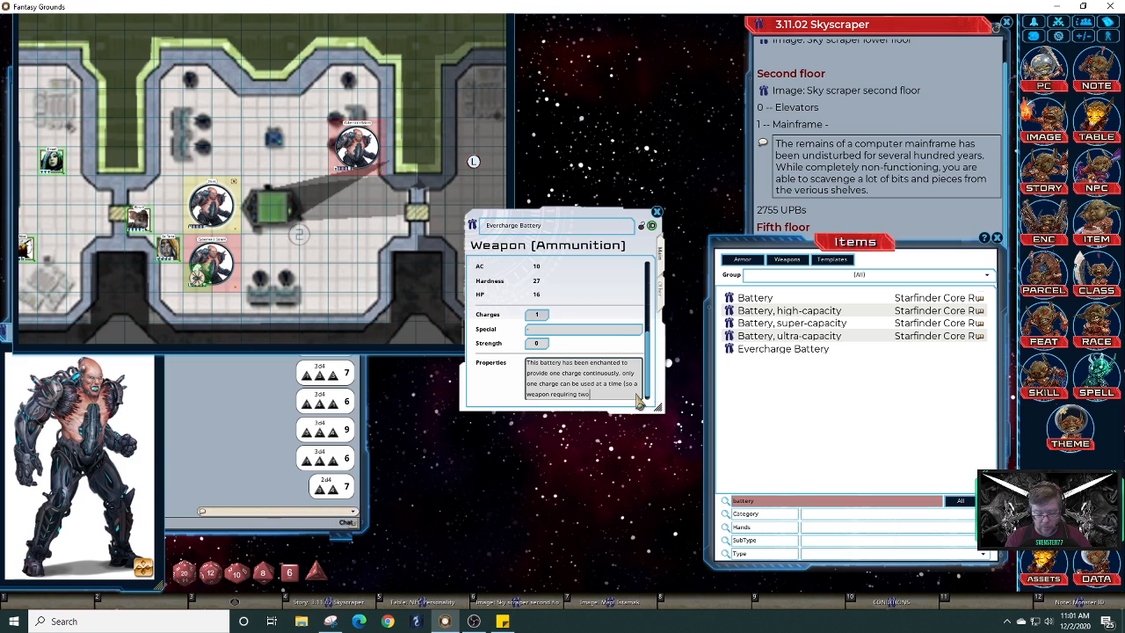
type(" charges would not b")
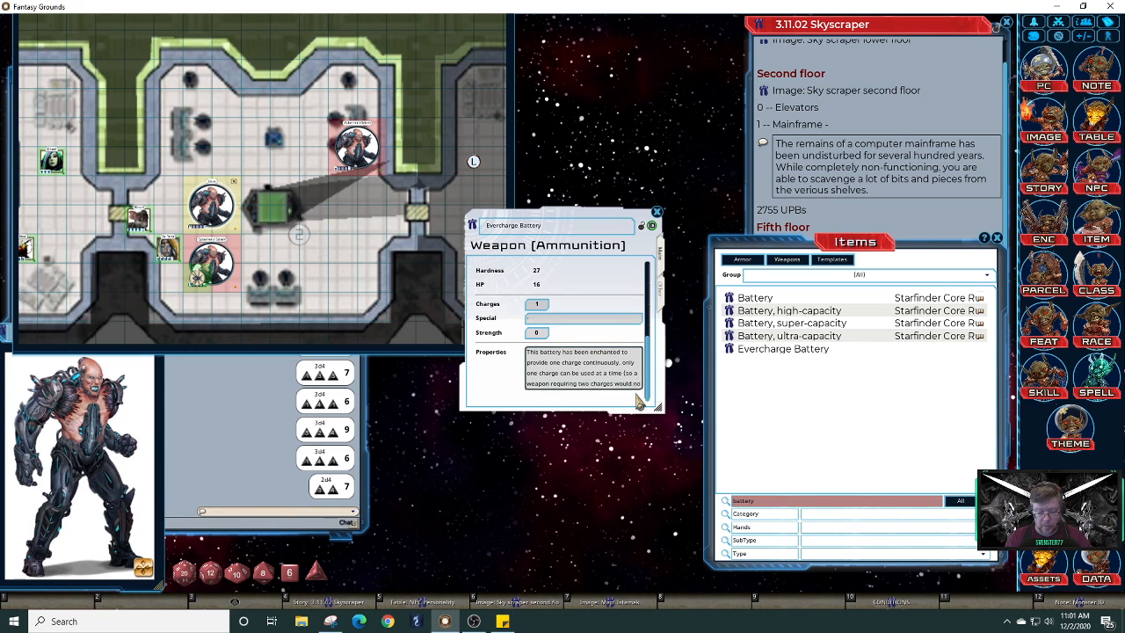
type("e a")
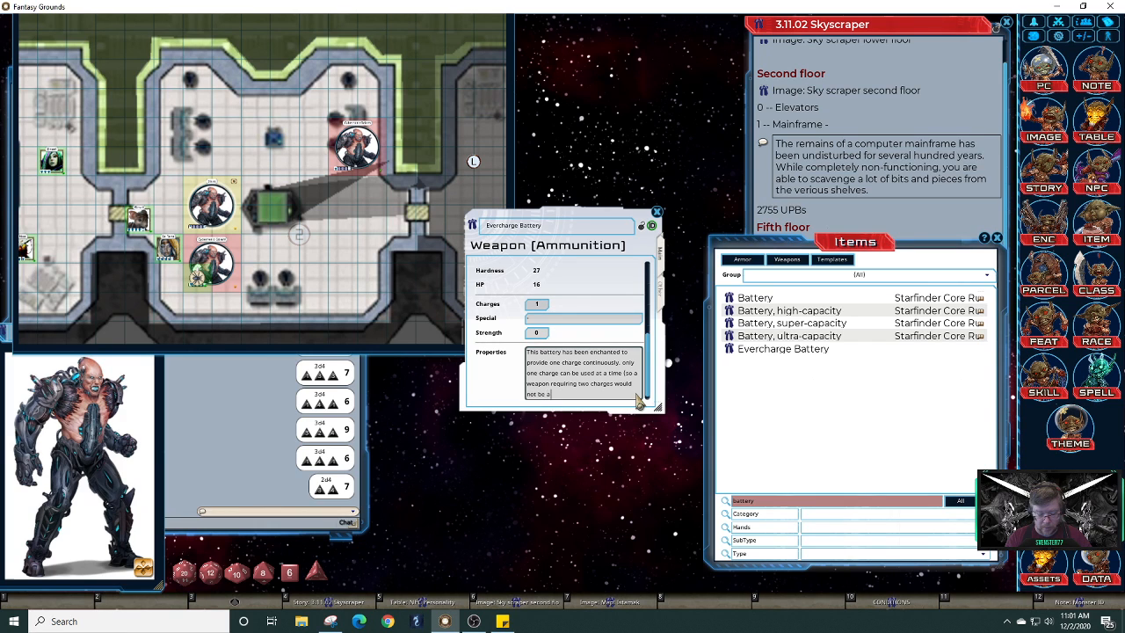
type("ble to use this ")
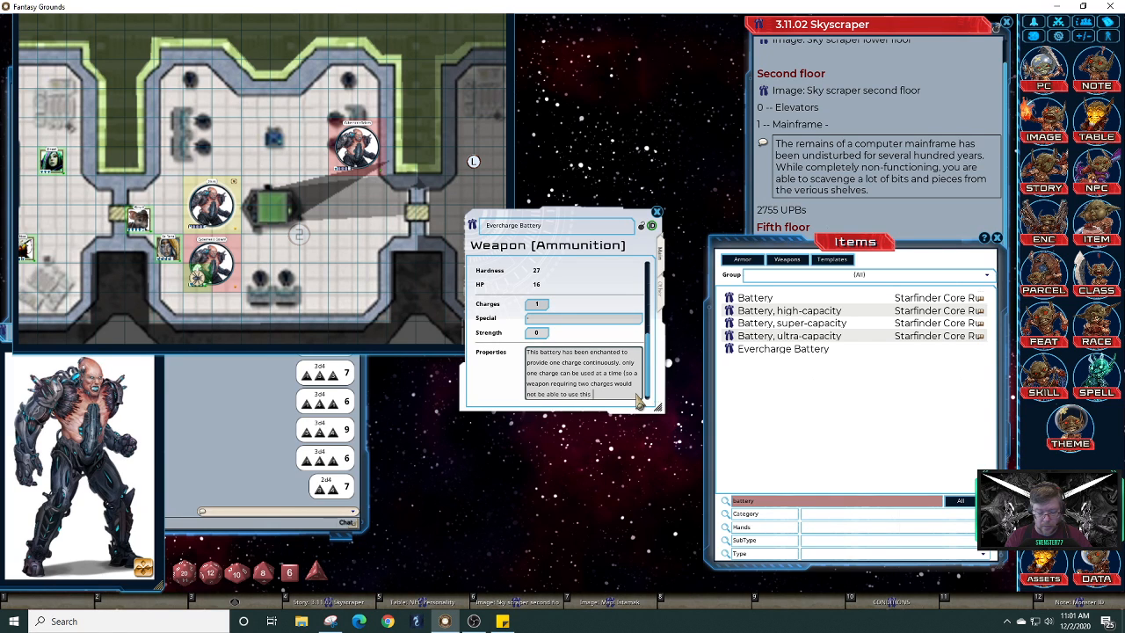
type("item.).")
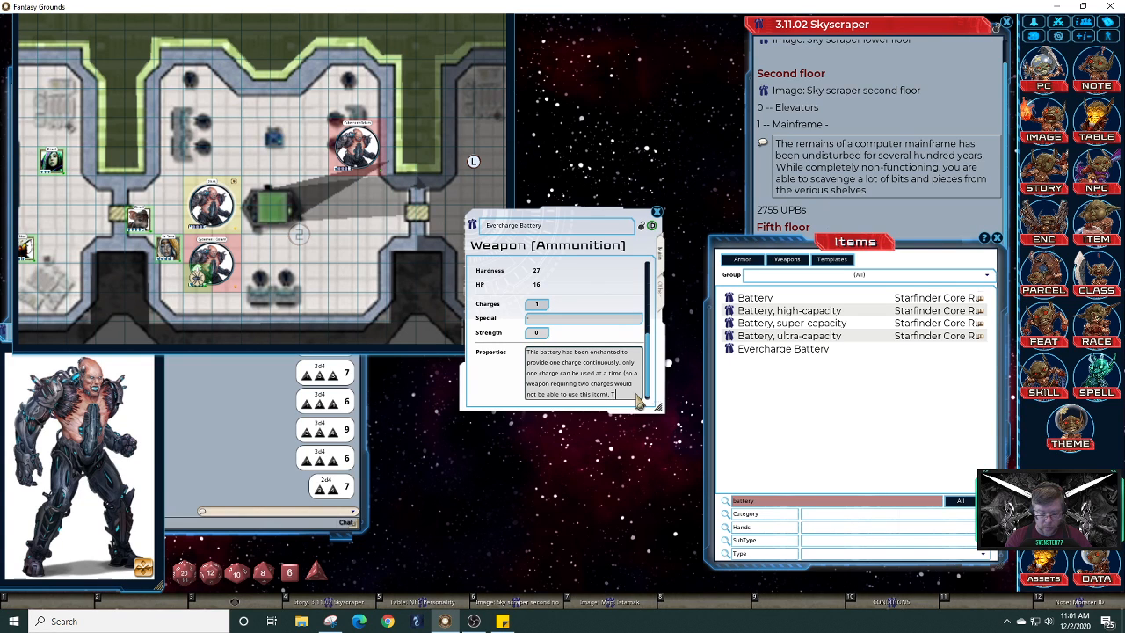
Add the sentence "The battery does not lose the charge unless destroyed." to the end of the Evercharge Battery's properties
type("The battery d")
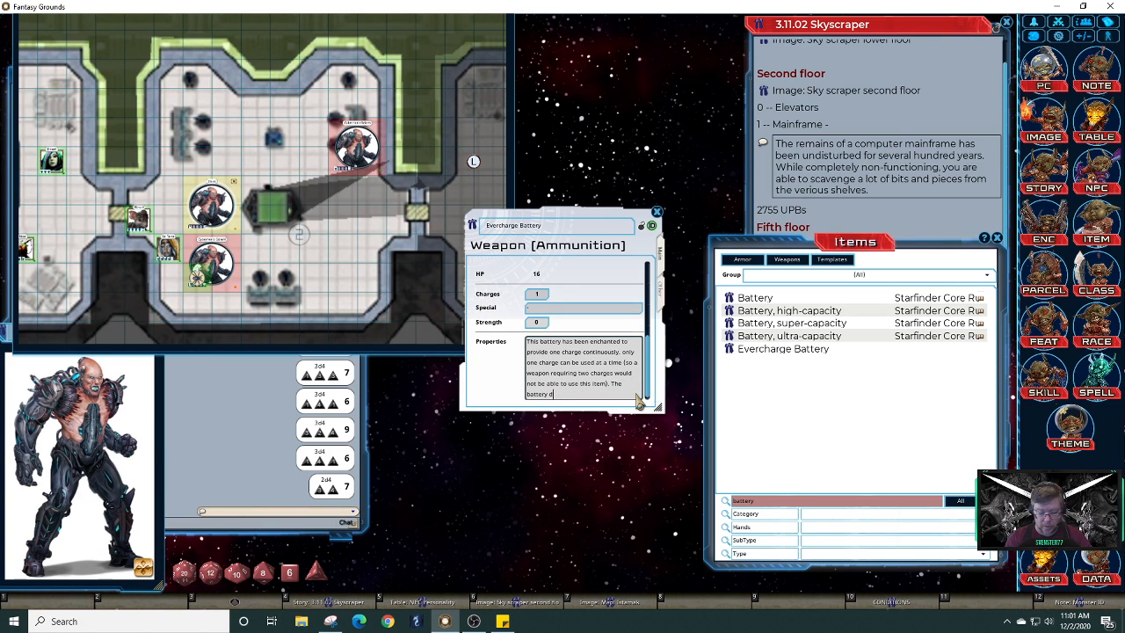
type("oes not")
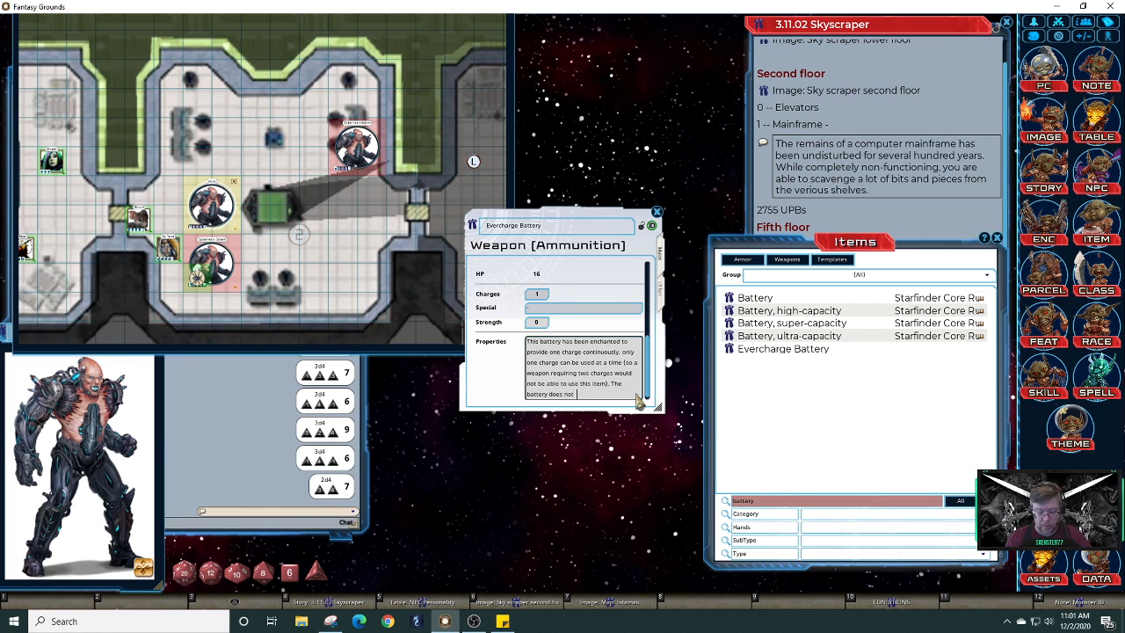
type(" lose")
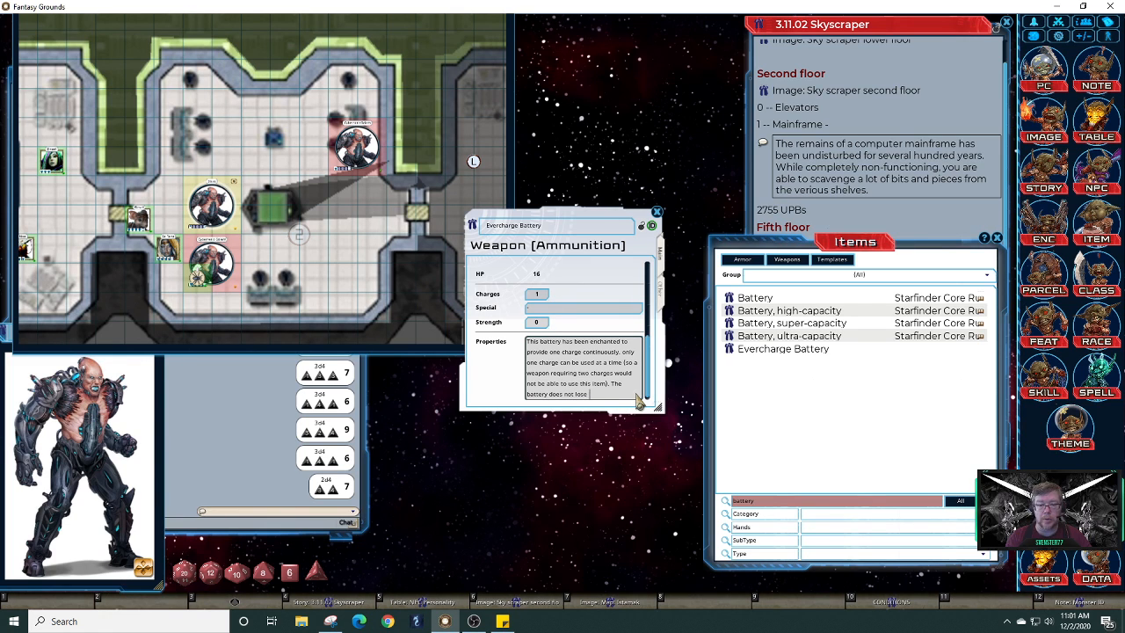
type(" itsthe char")
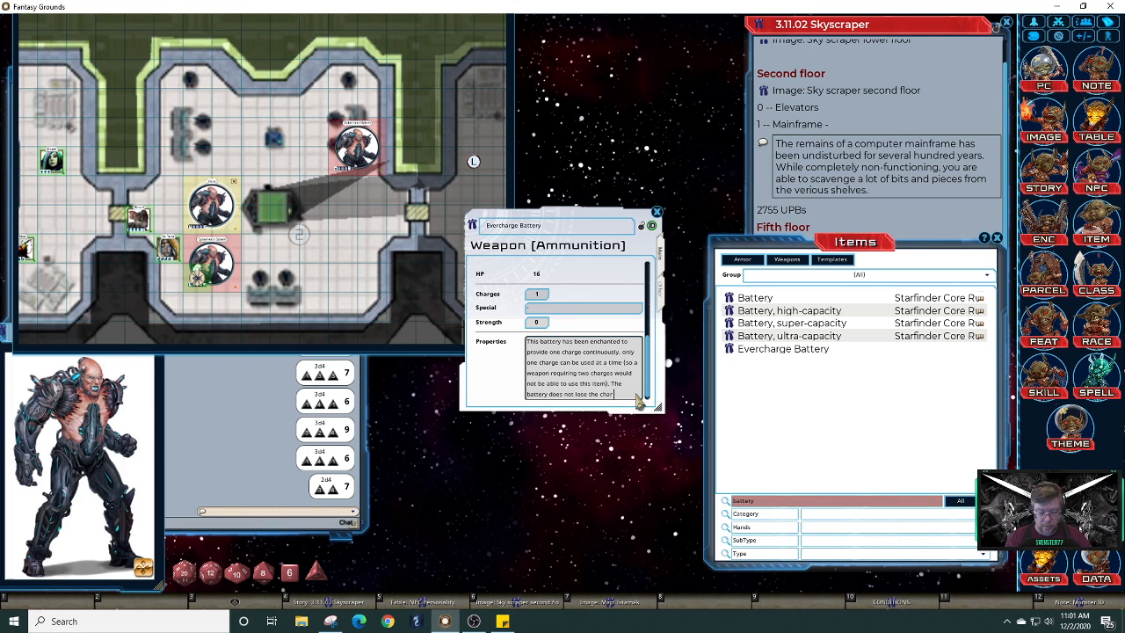
type("ge unless")
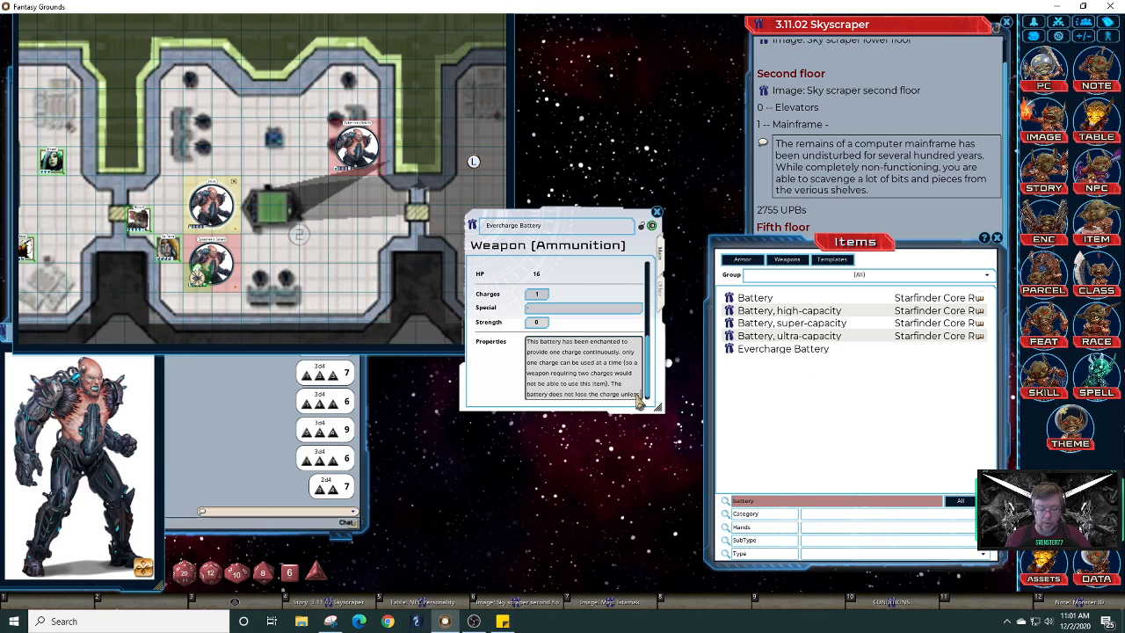
type(" destro")
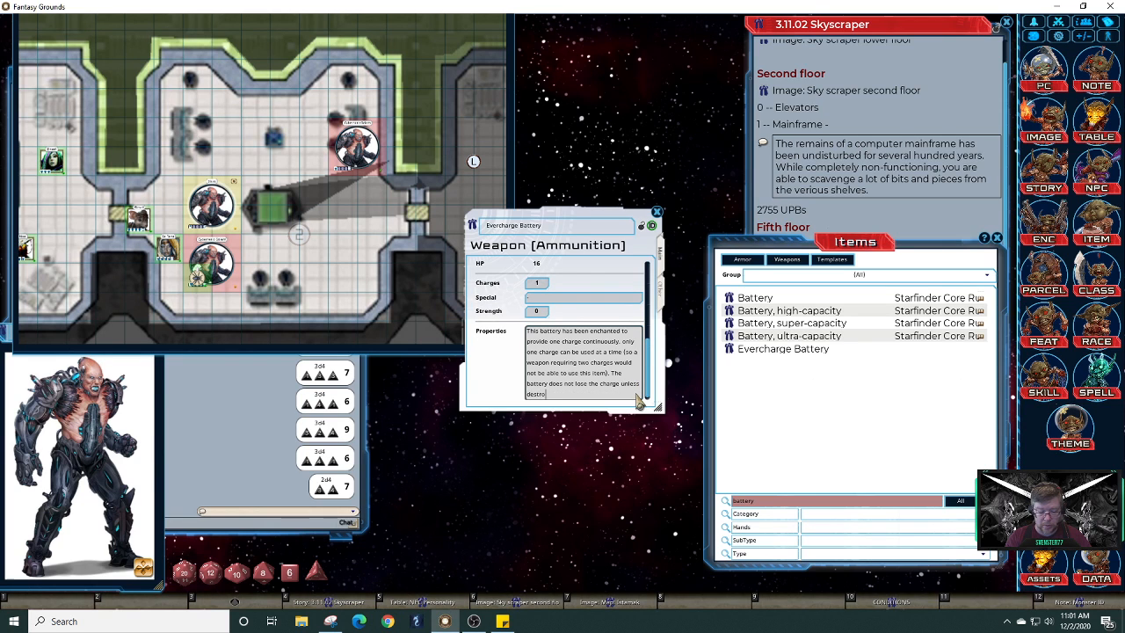
type("yed.")
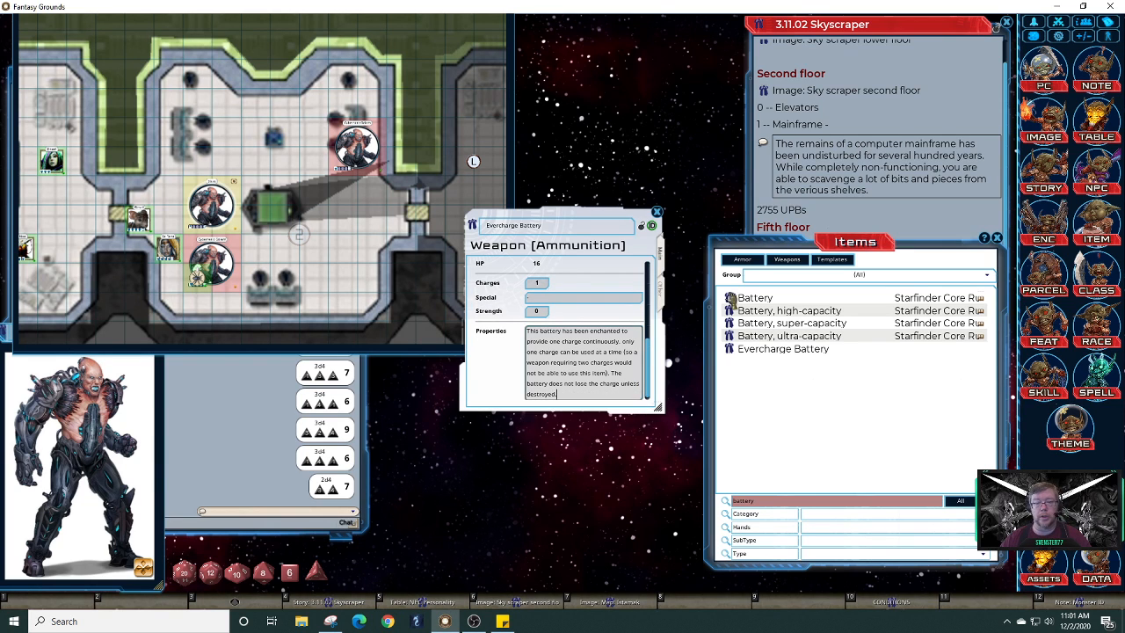
Open the inventory page of the Party Sheet and arrange it and the Evercharge Battery window so that both are readable
left_click(1087, 24)
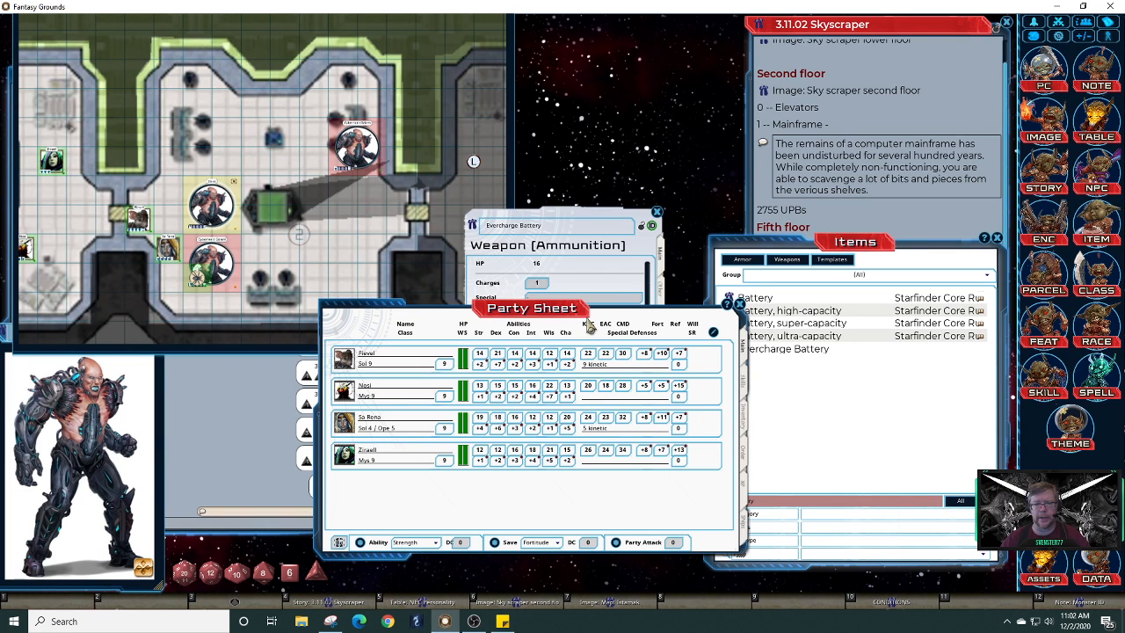
left_click(745, 416)
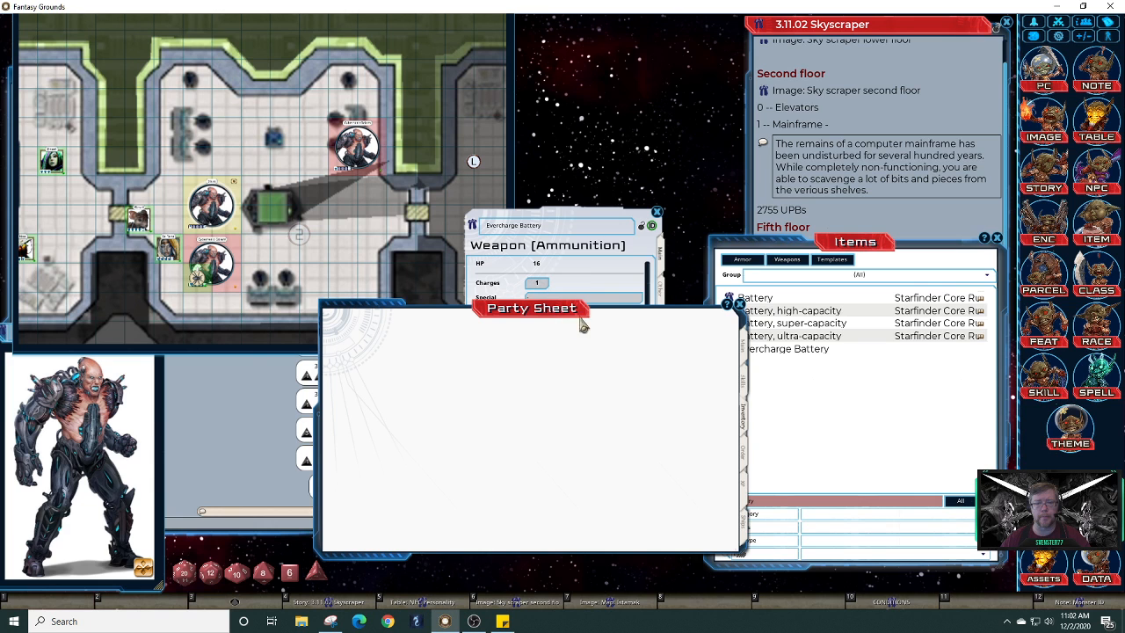
left_click(619, 212)
left_click_drag(619, 211, 915, 257)
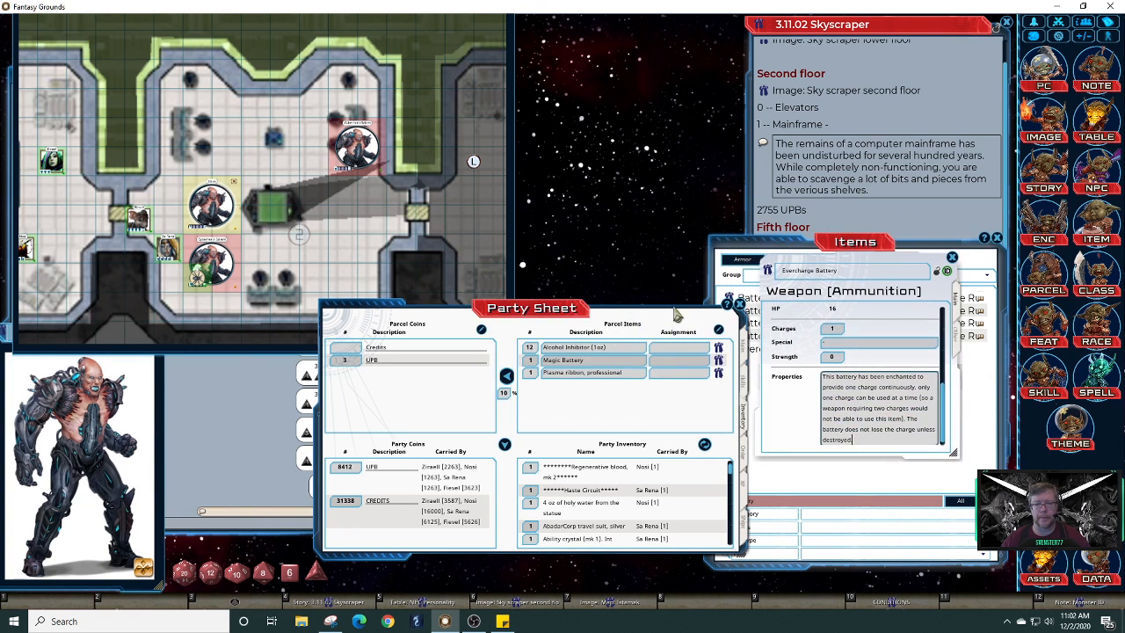
left_click_drag(561, 320, 459, 134)
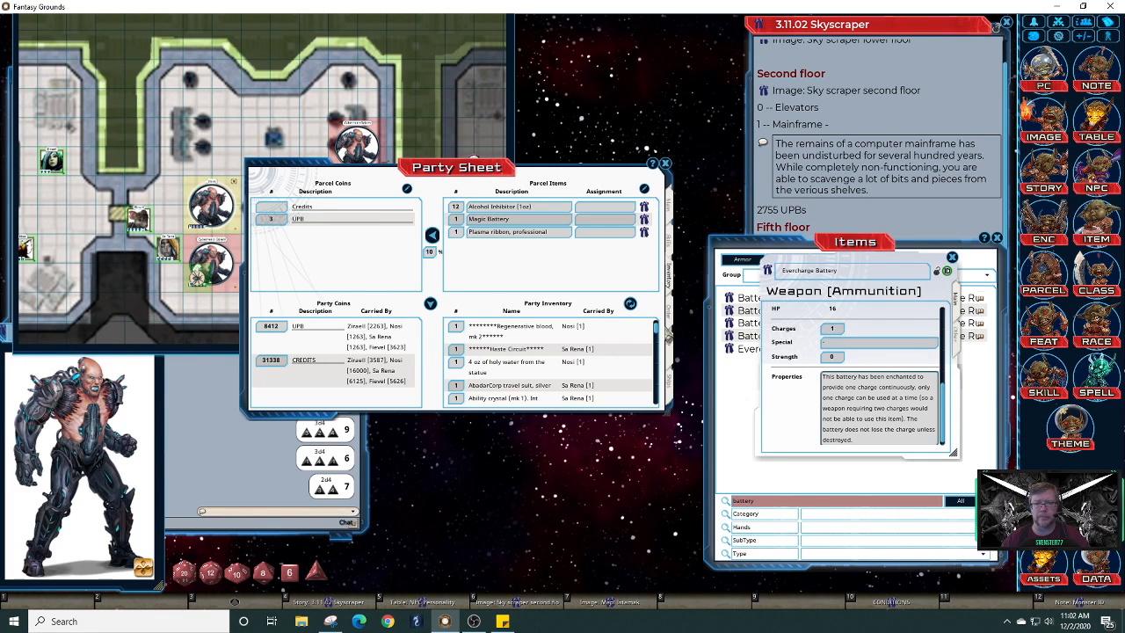
Delete the Magic Battery from the Party Sheet's parcel items and leave the list's edit mode
left_click(644, 190)
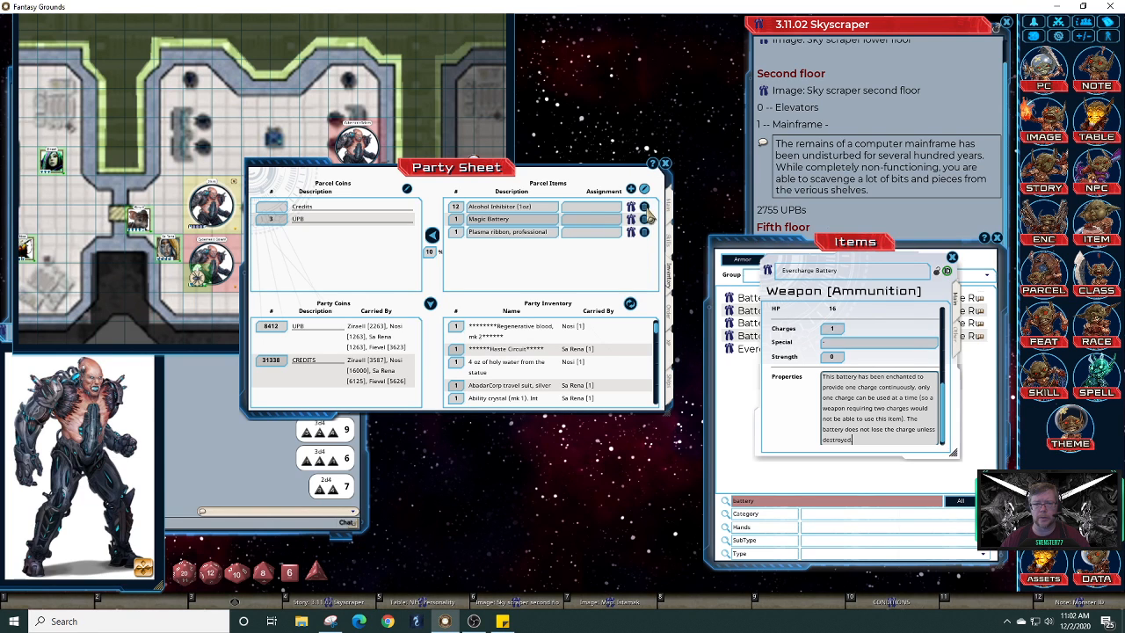
left_click(646, 231)
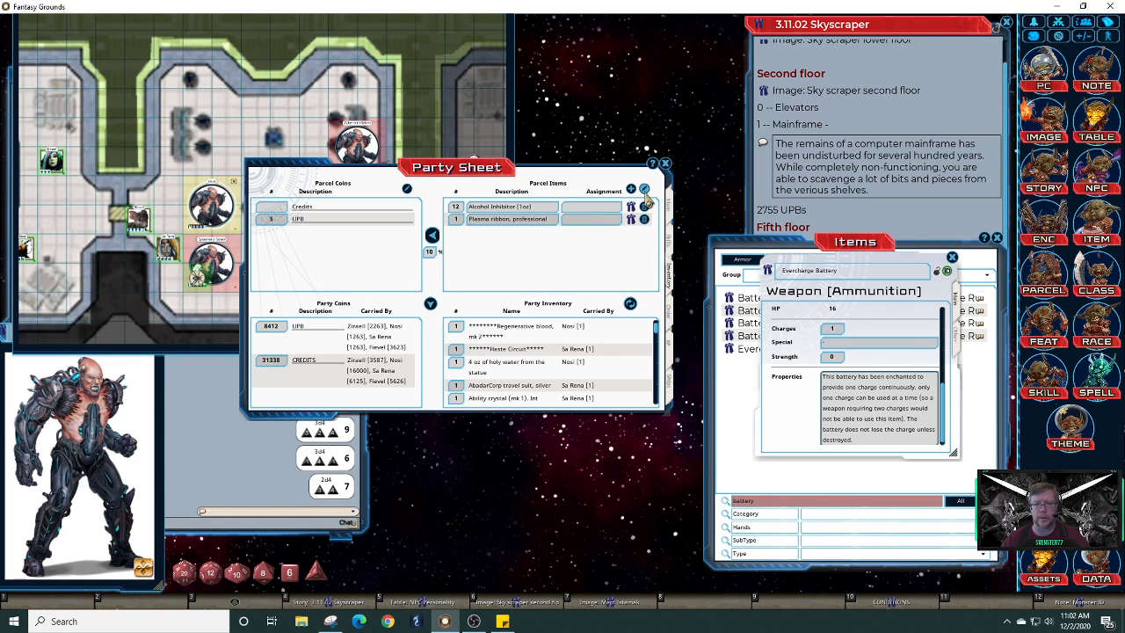
left_click(645, 191)
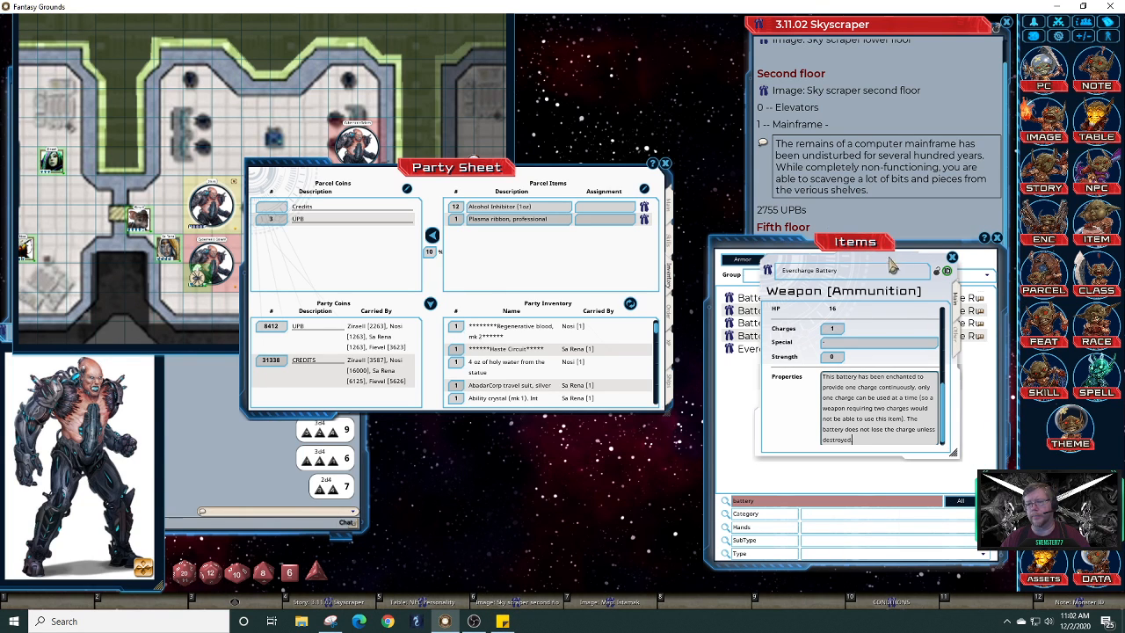
Set the Evercharge Battery's price to 25, then lock the item record and close it
left_click_drag(903, 263, 855, 318)
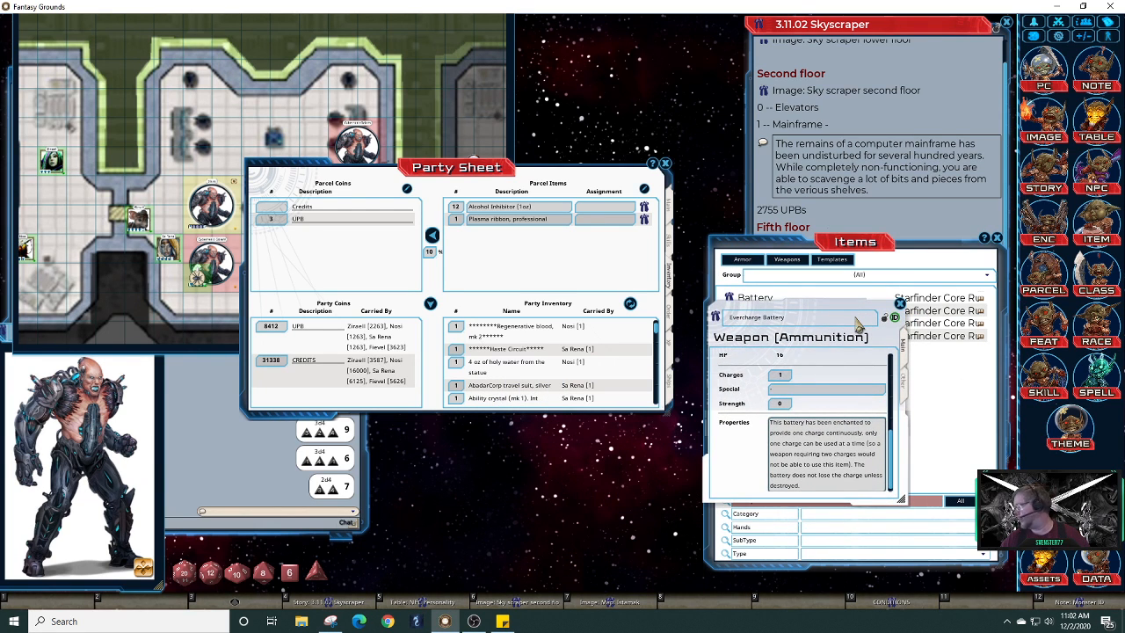
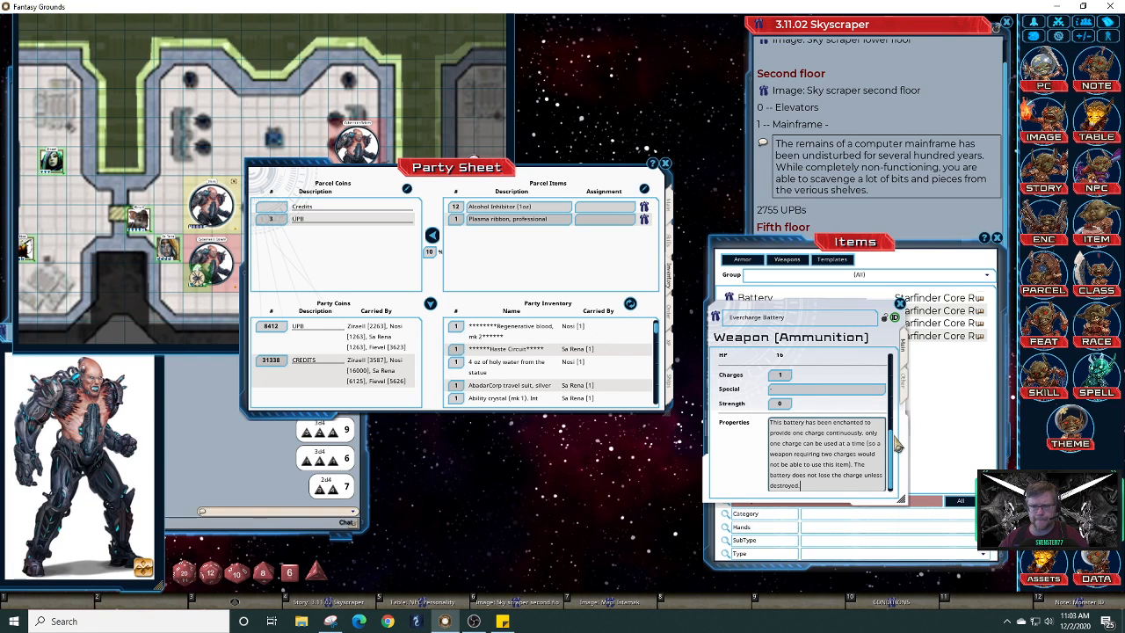
scroll(895, 444, "up", 1)
scroll(889, 435, "up", 5)
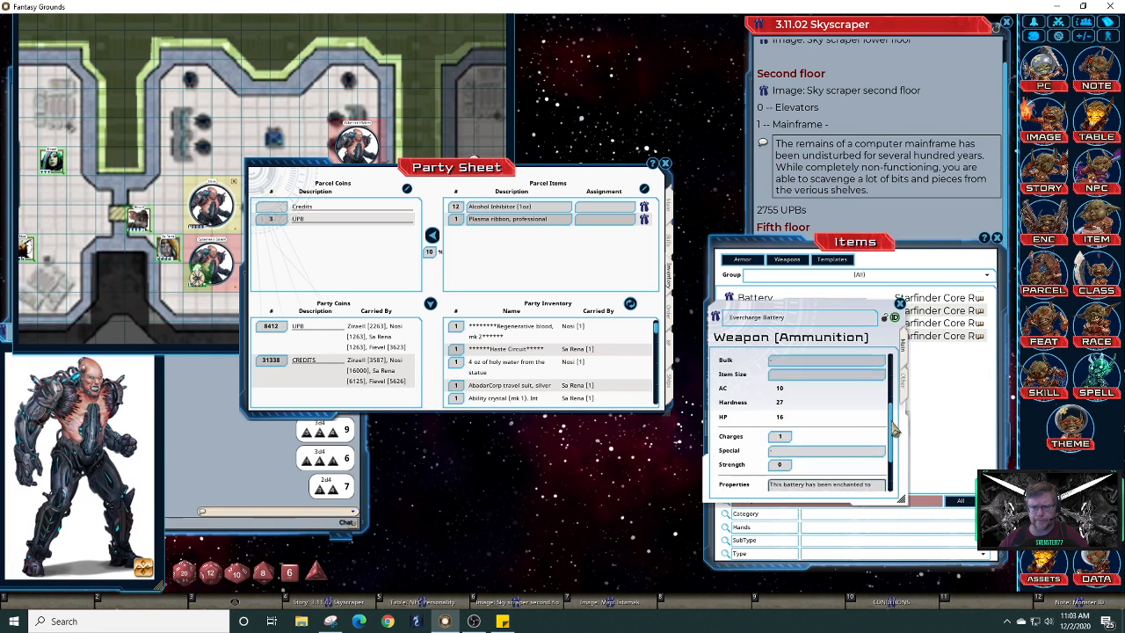
left_click(782, 390)
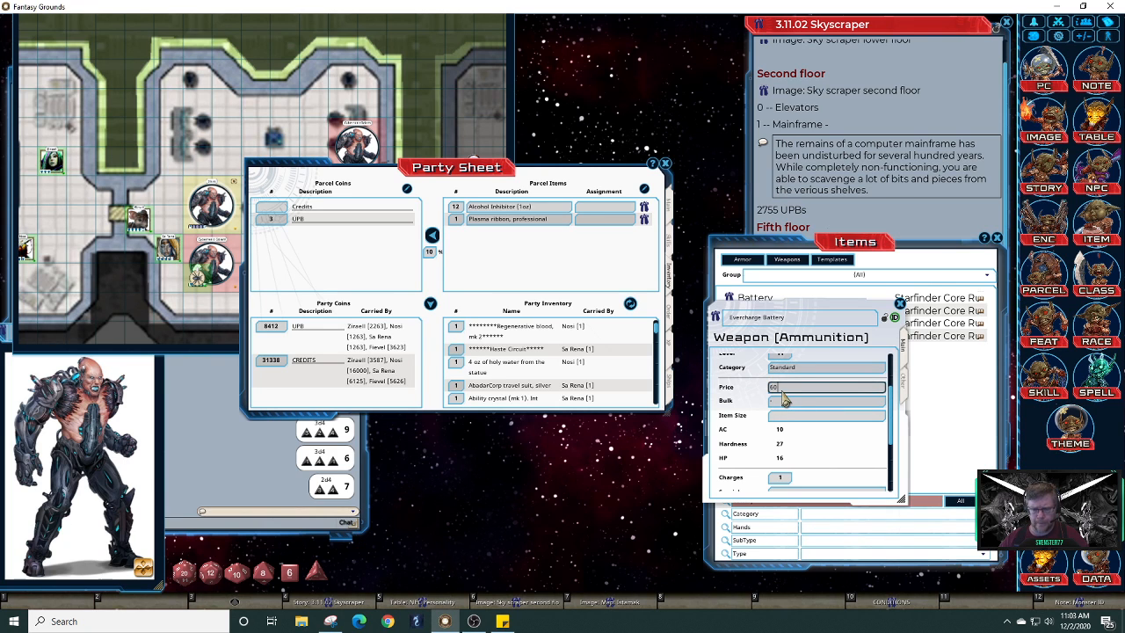
key("BackSpace")
key("BackSpace")
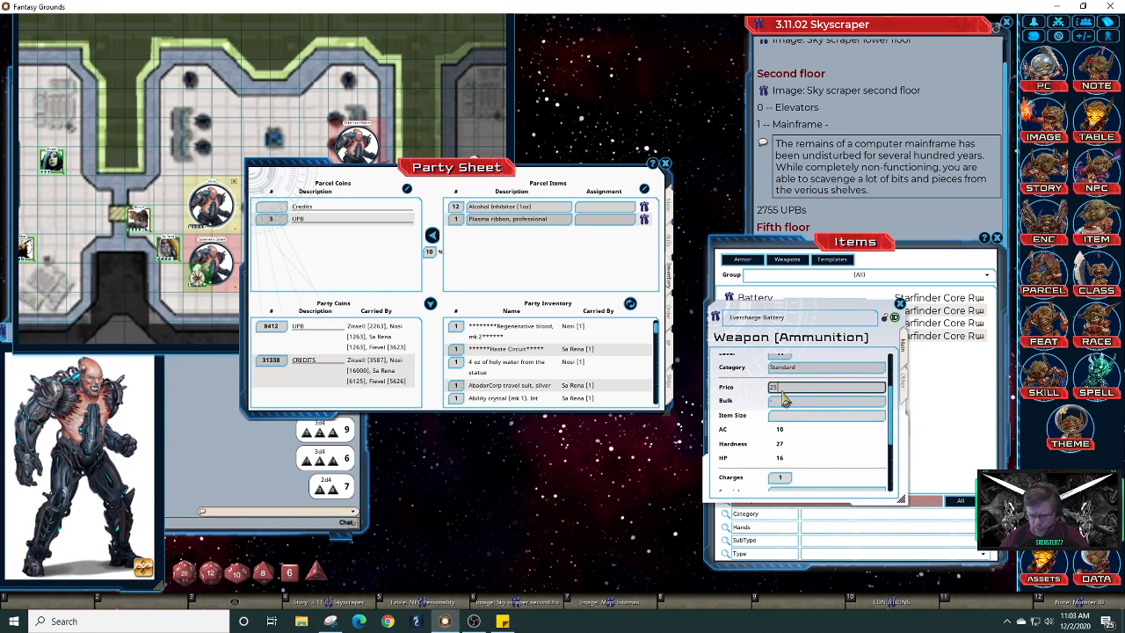
left_click(885, 317)
left_click(898, 302)
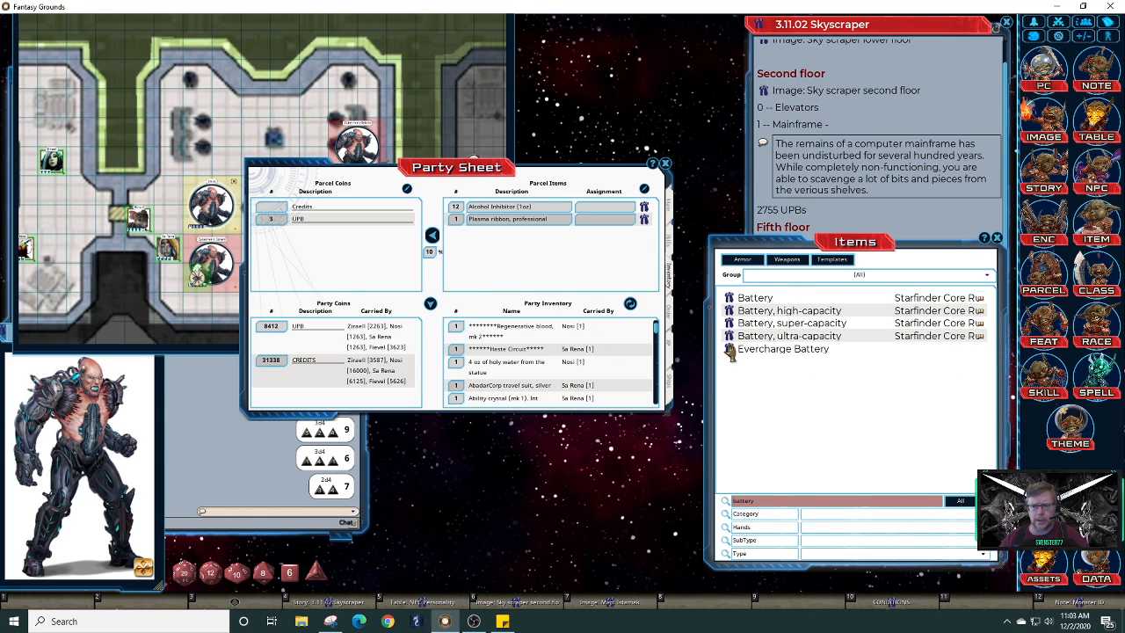
Add two Evercharge Batteries to the Party Sheet's parcel items and close the Items list and the Party Sheet
left_click_drag(729, 349, 475, 239)
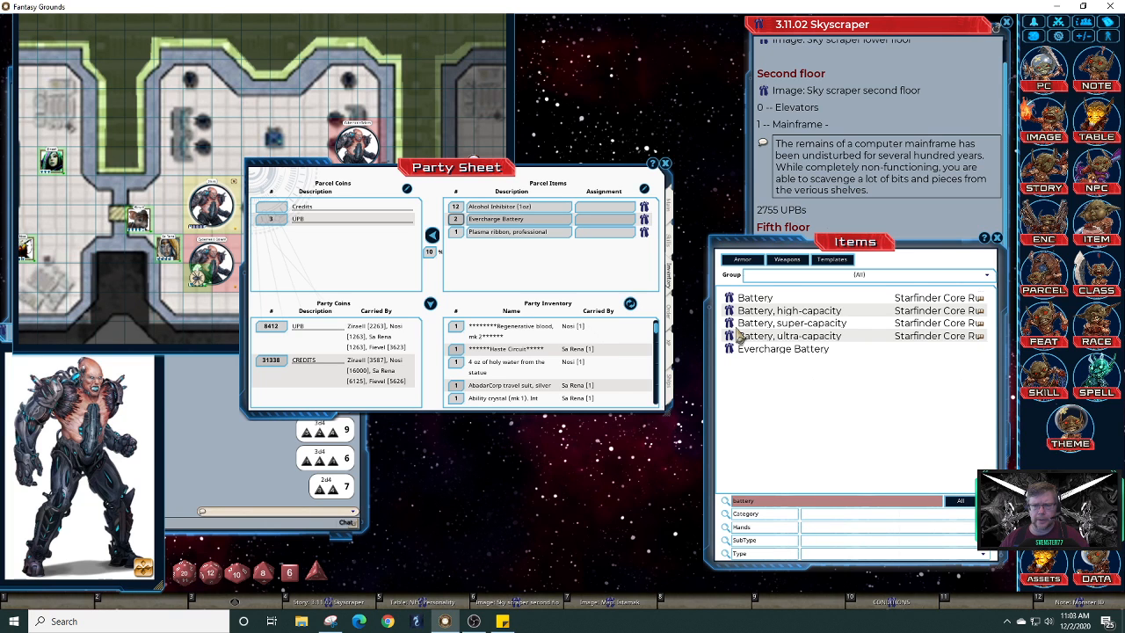
left_click(998, 239)
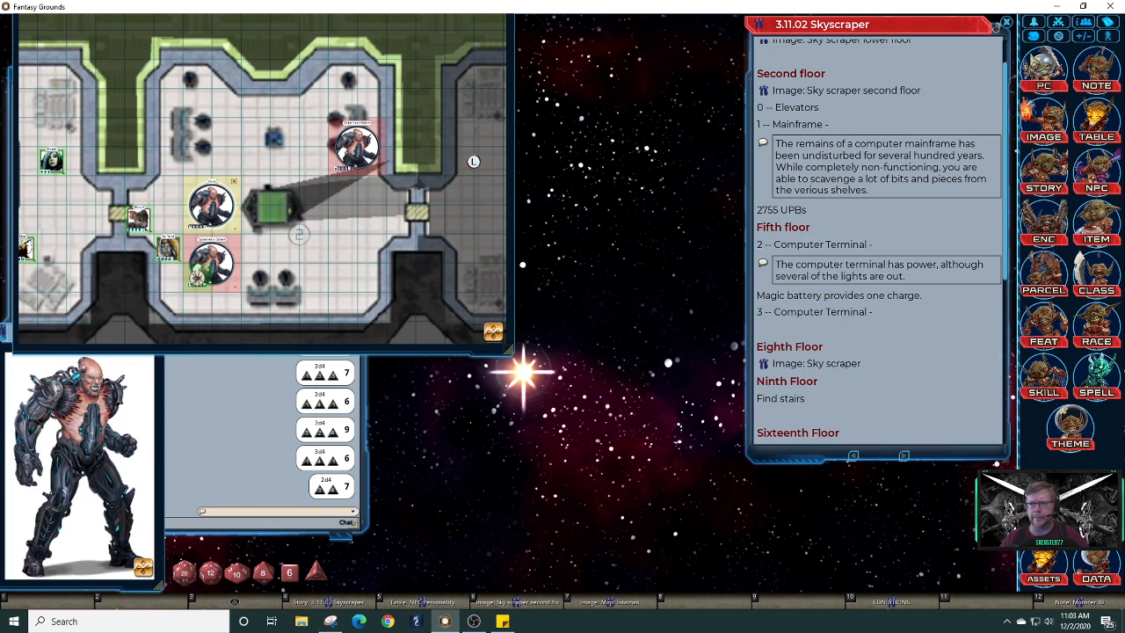
Open Ziraell's character sheet from the character selection, close the selection window and show the character's inventory
left_click(1041, 73)
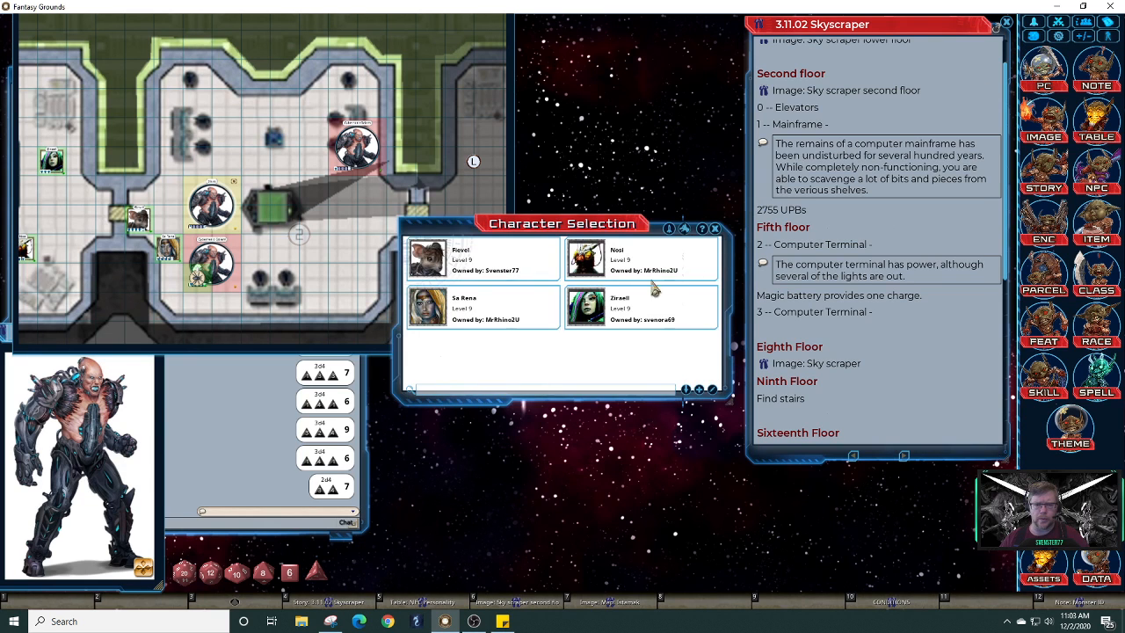
double_click(591, 308)
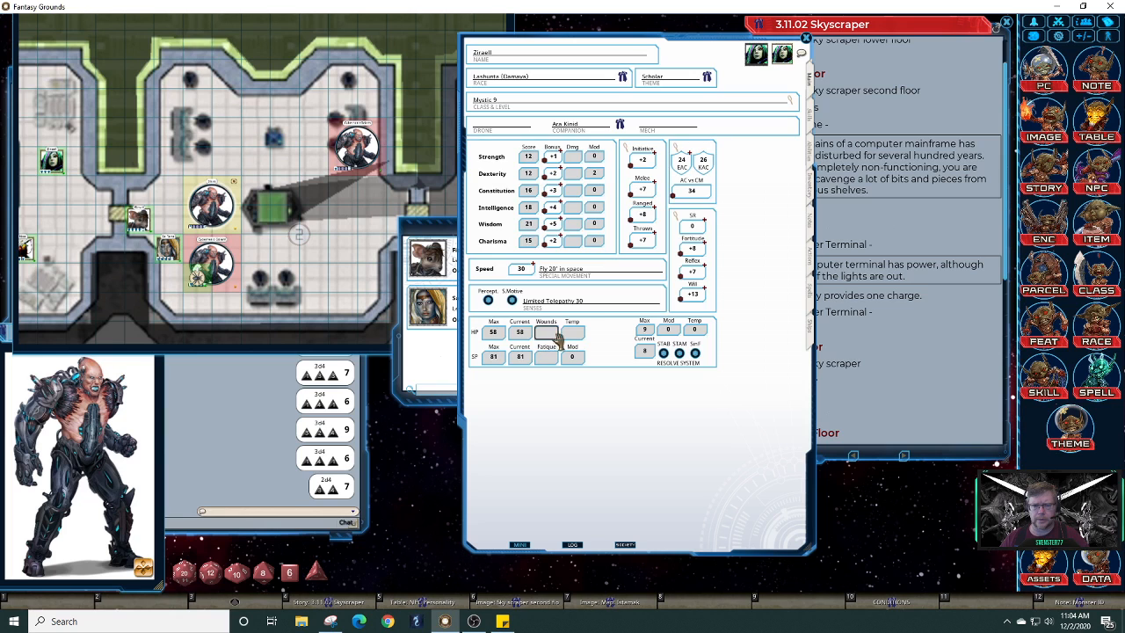
left_click(433, 360)
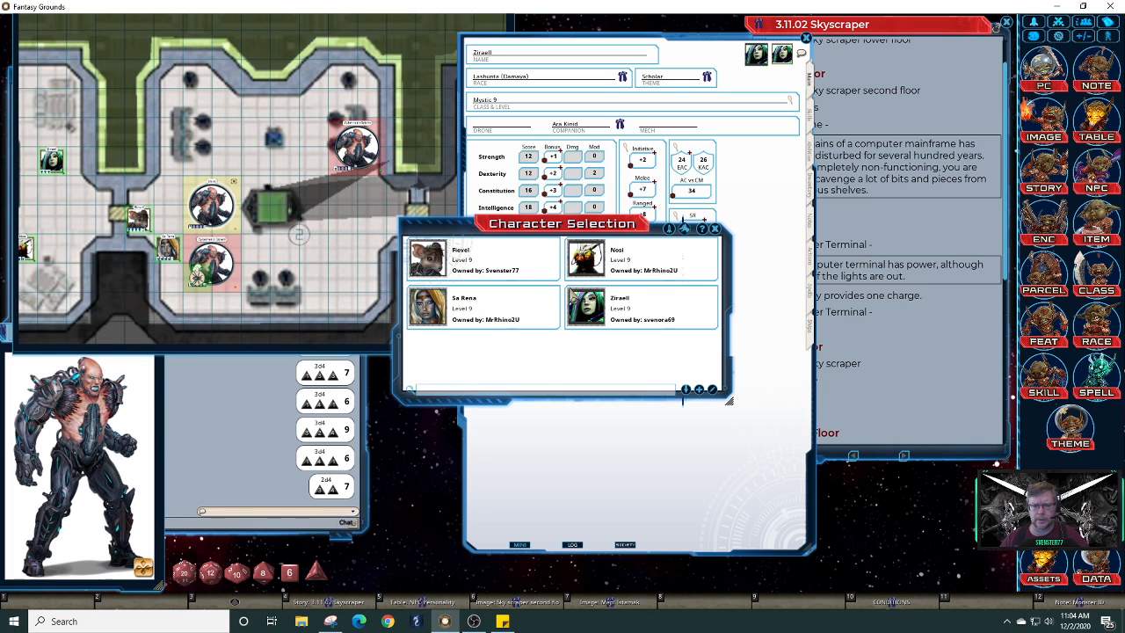
left_click(714, 231)
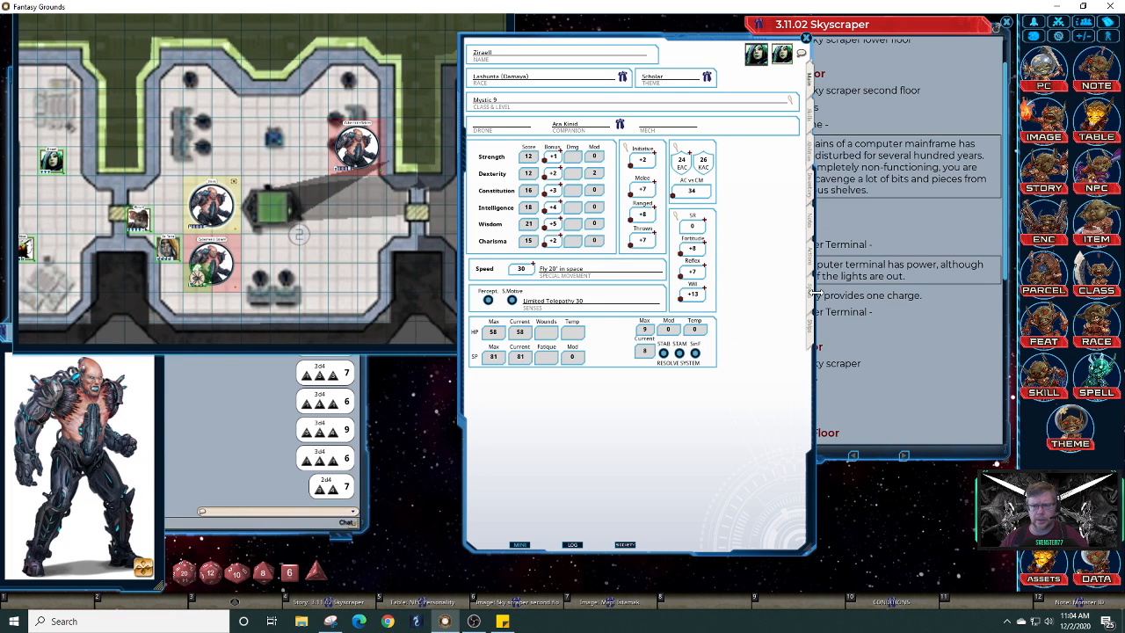
left_click(812, 200)
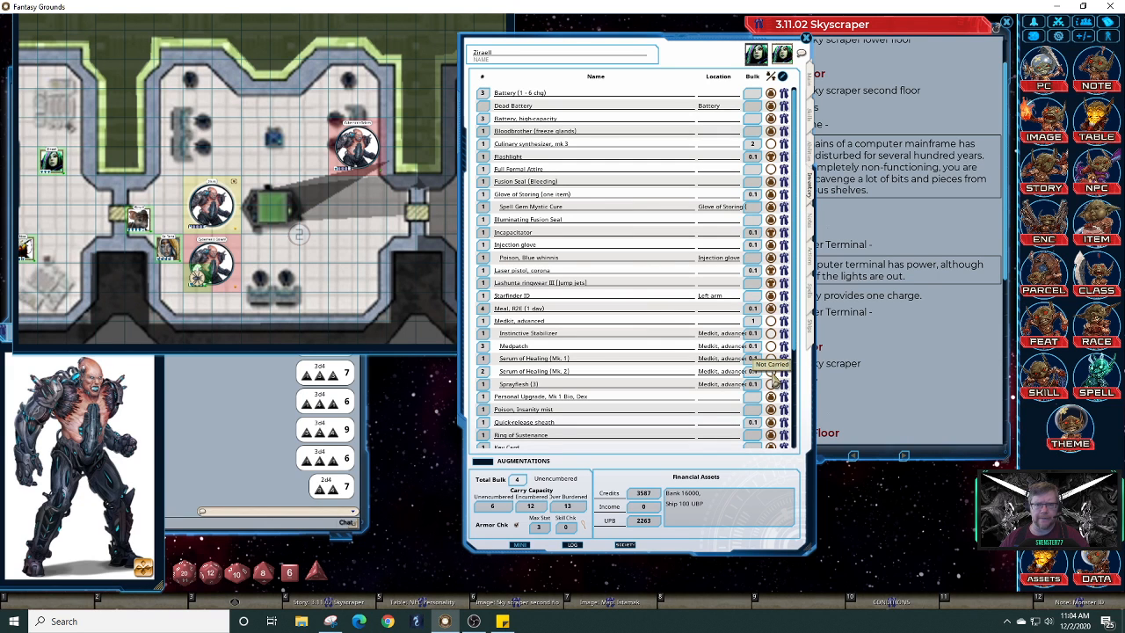
Check the item records of the unnamed entries at the end of Ziraell's inventory, closing each record after viewing it
scroll(798, 369, "down", 3)
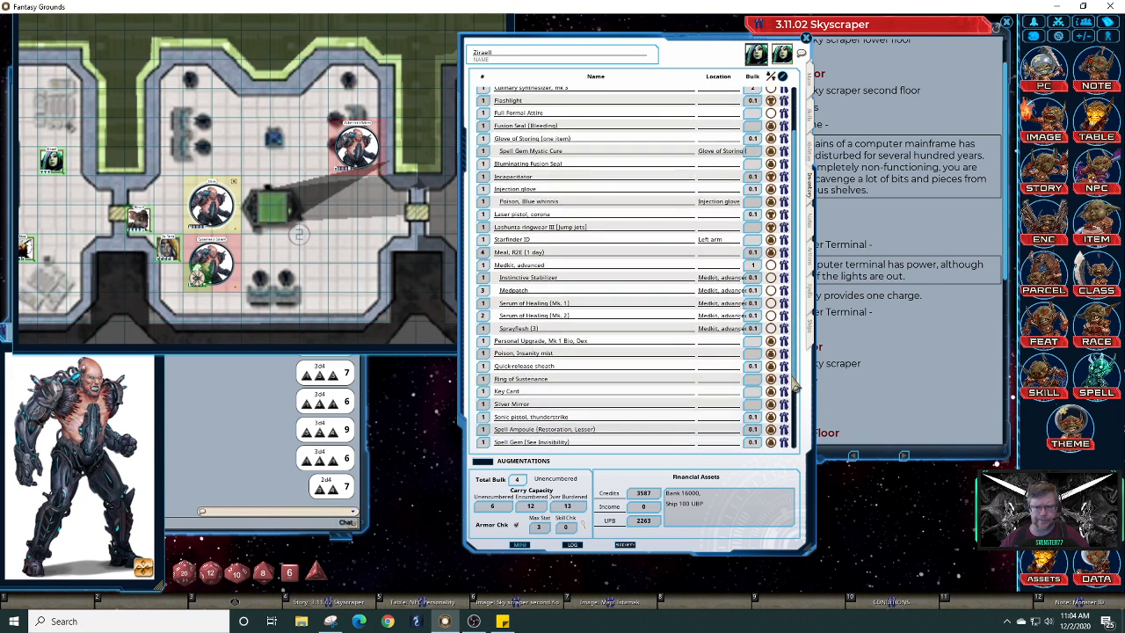
scroll(793, 409, "down", 3)
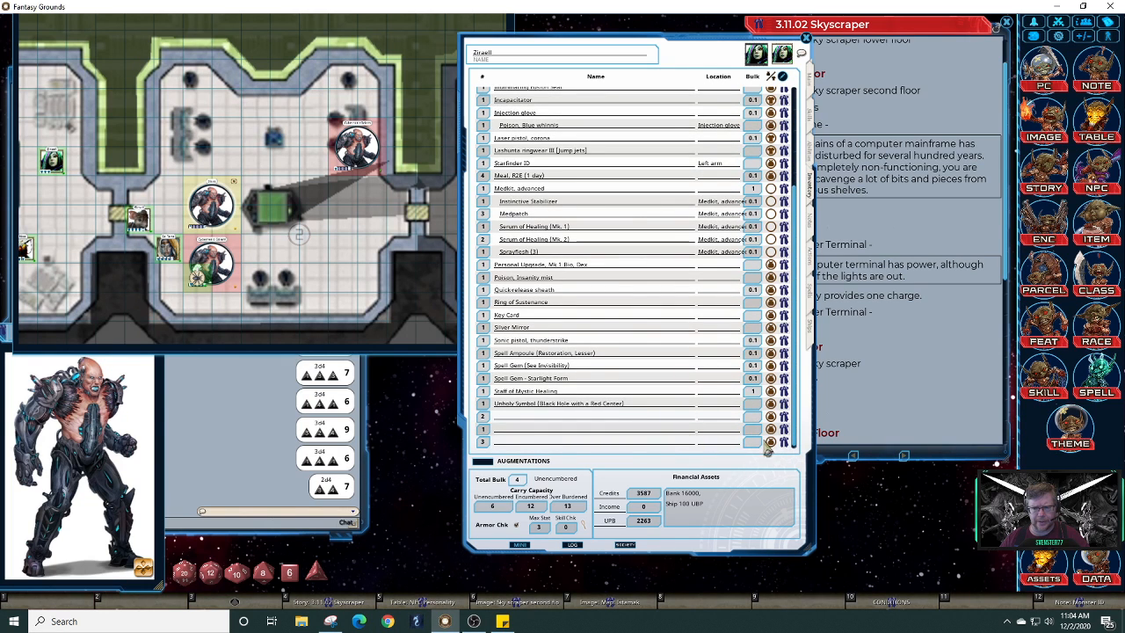
left_click(787, 443)
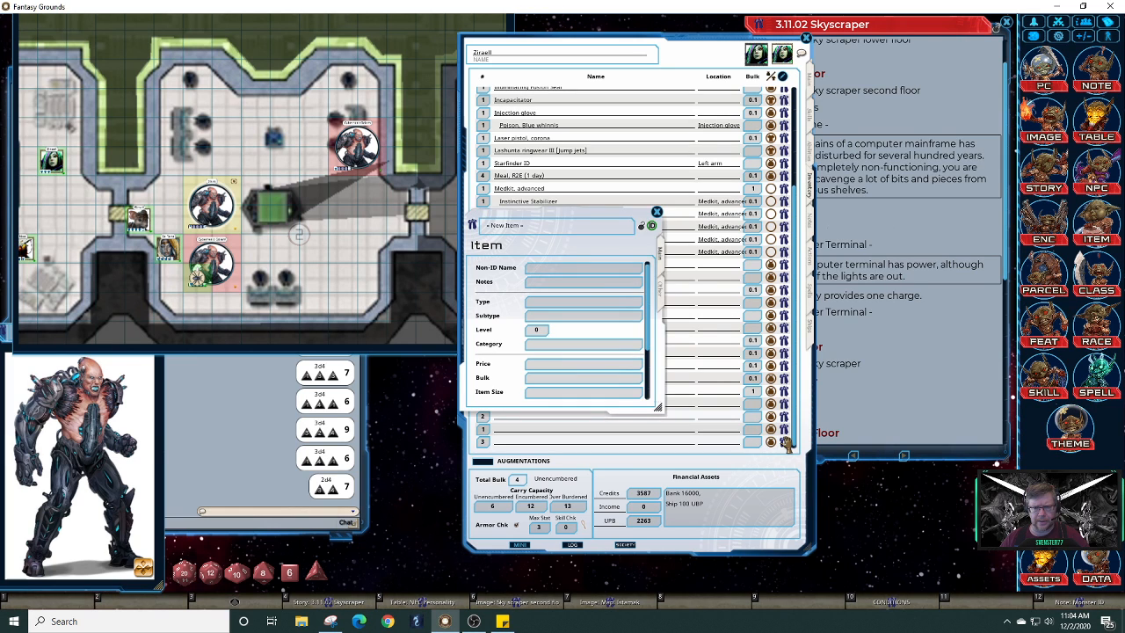
left_click(656, 213)
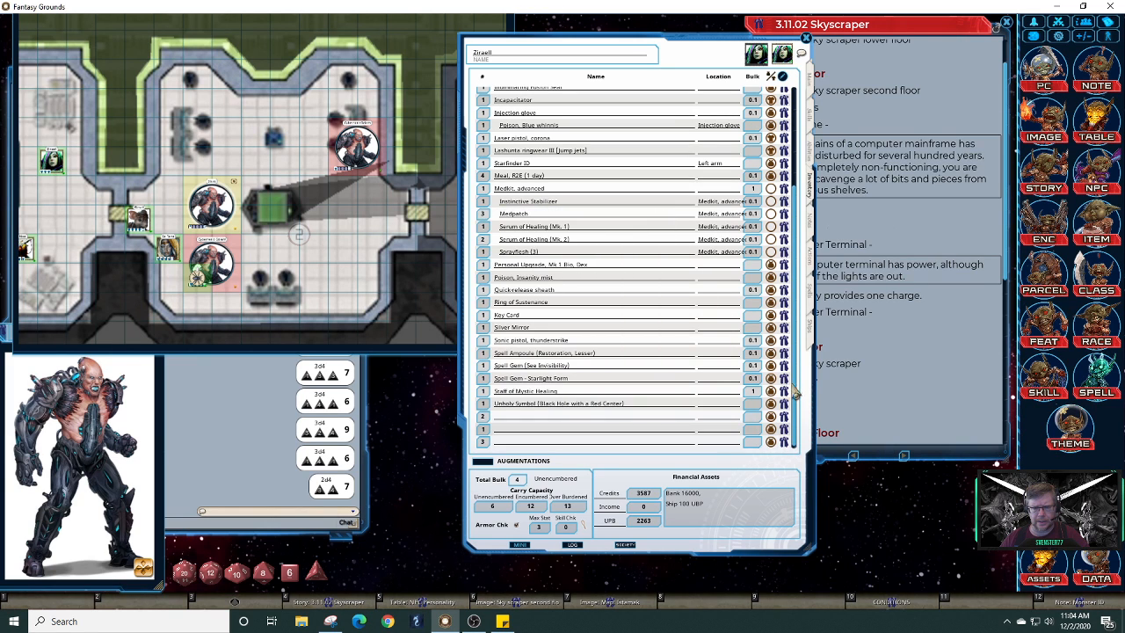
left_click(785, 418)
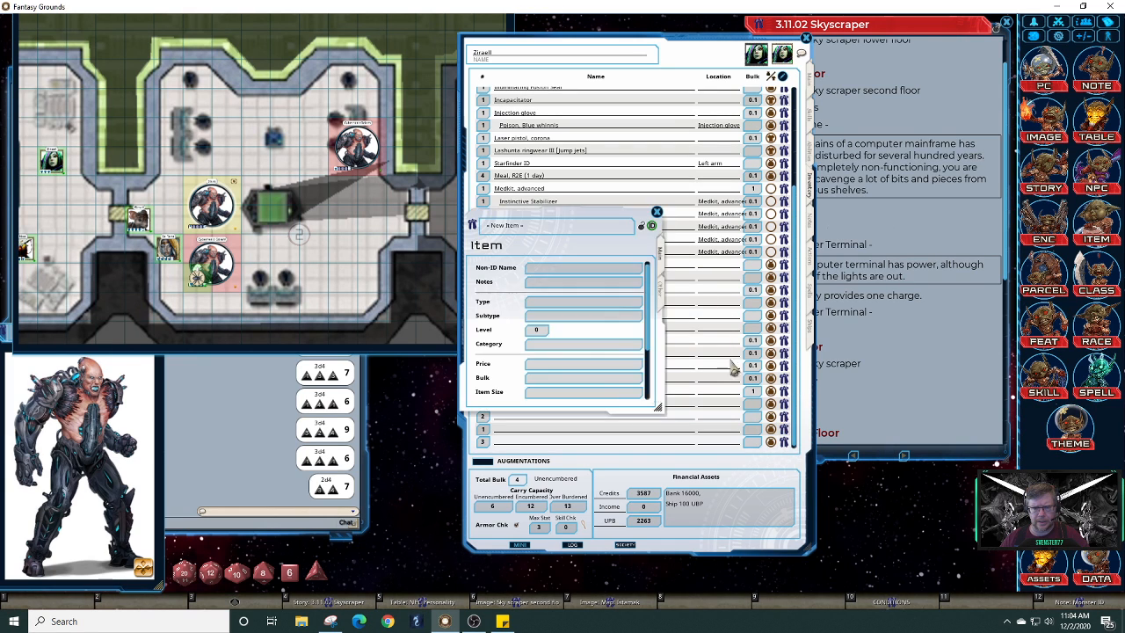
left_click(656, 212)
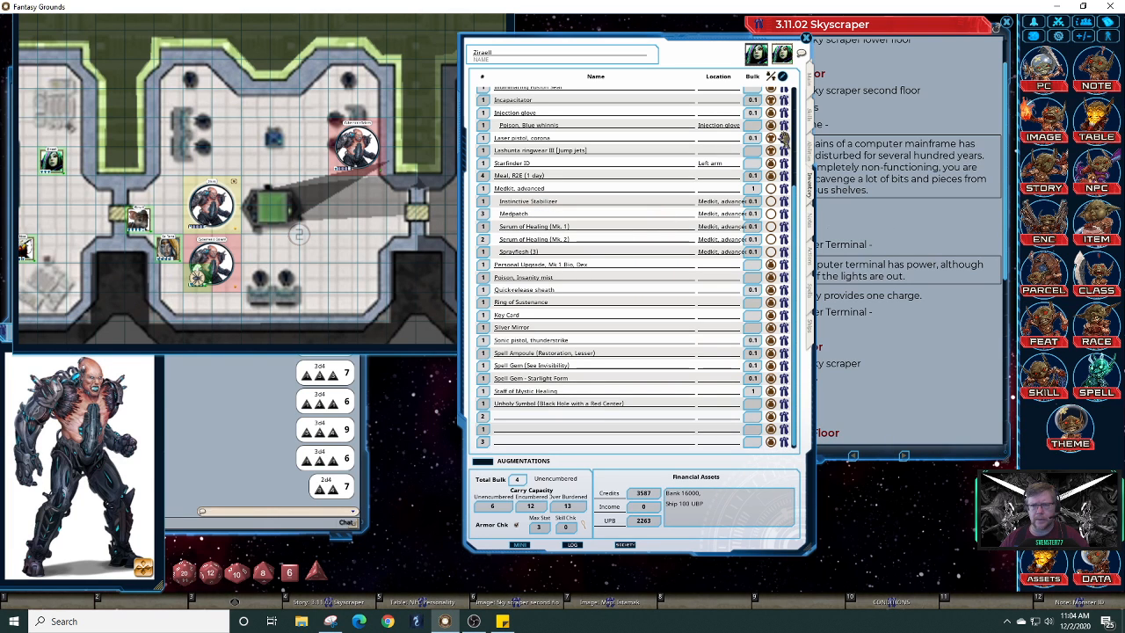
Put Ziraell's inventory list in edit mode and delete the unnamed blank items at its end
left_click(783, 77)
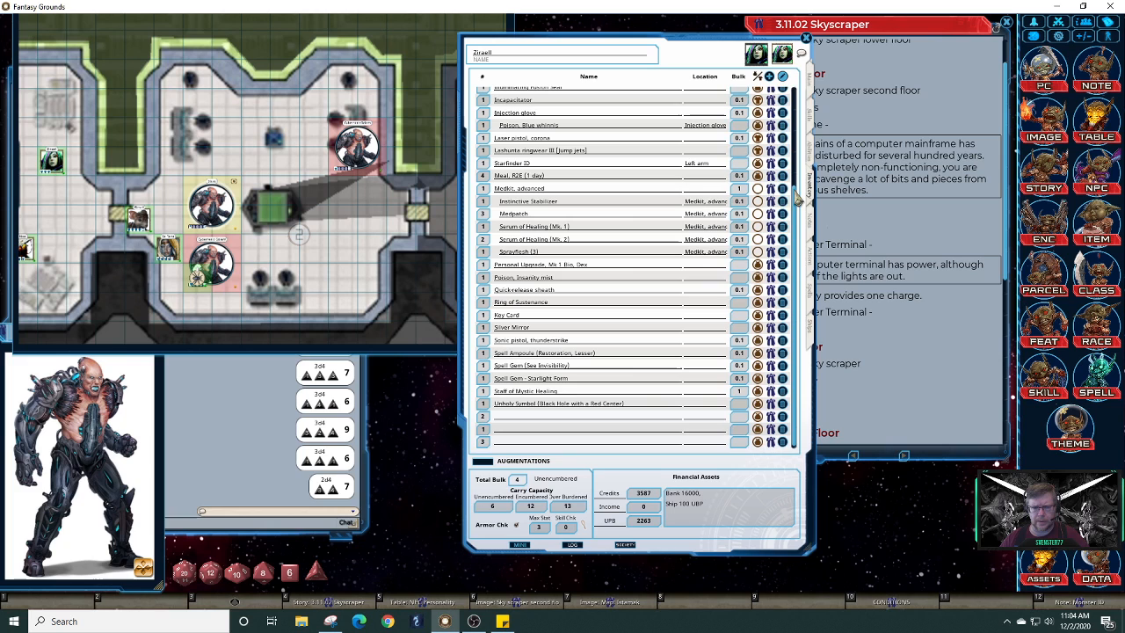
left_click(786, 422)
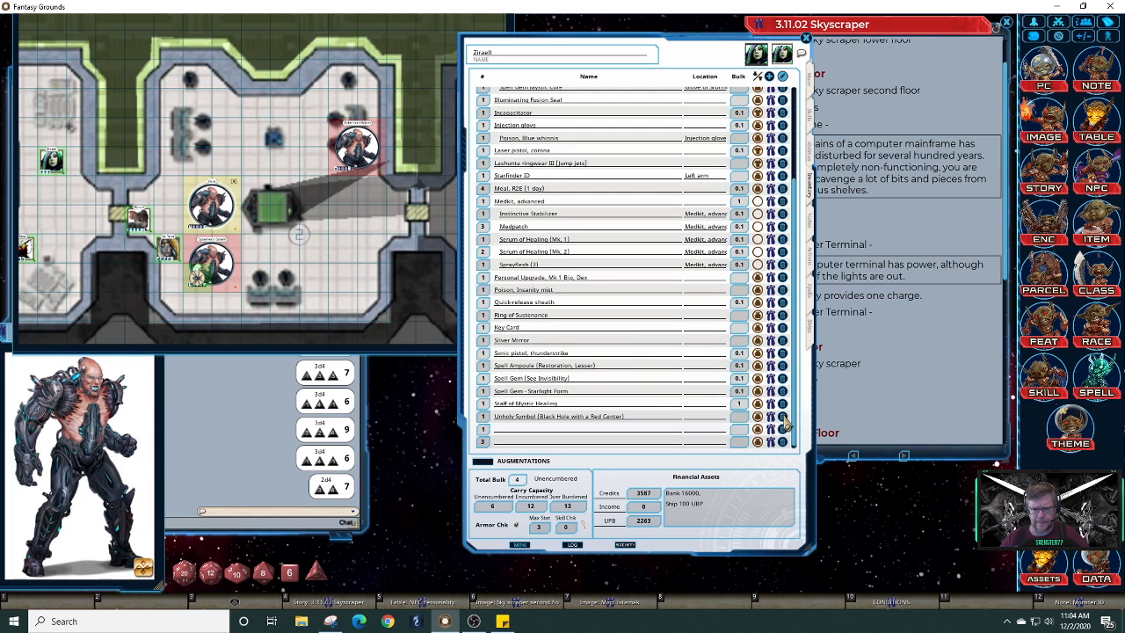
left_click(783, 431)
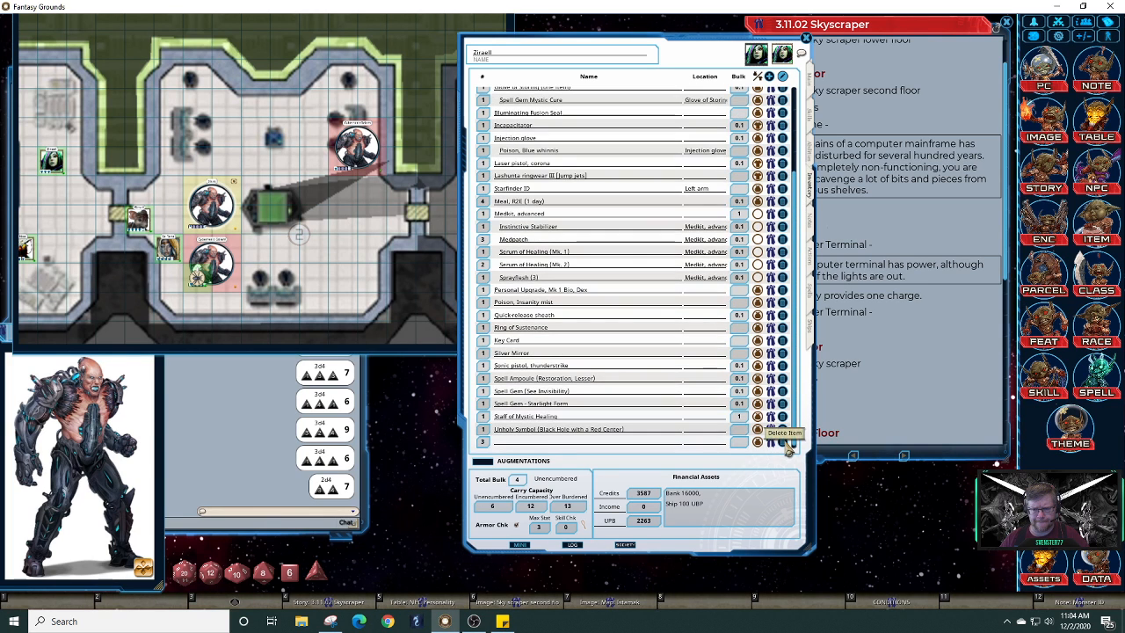
Delete the blank unnamed entry at the end of the character's inventory, finish list editing and review the remaining items
left_click(785, 442)
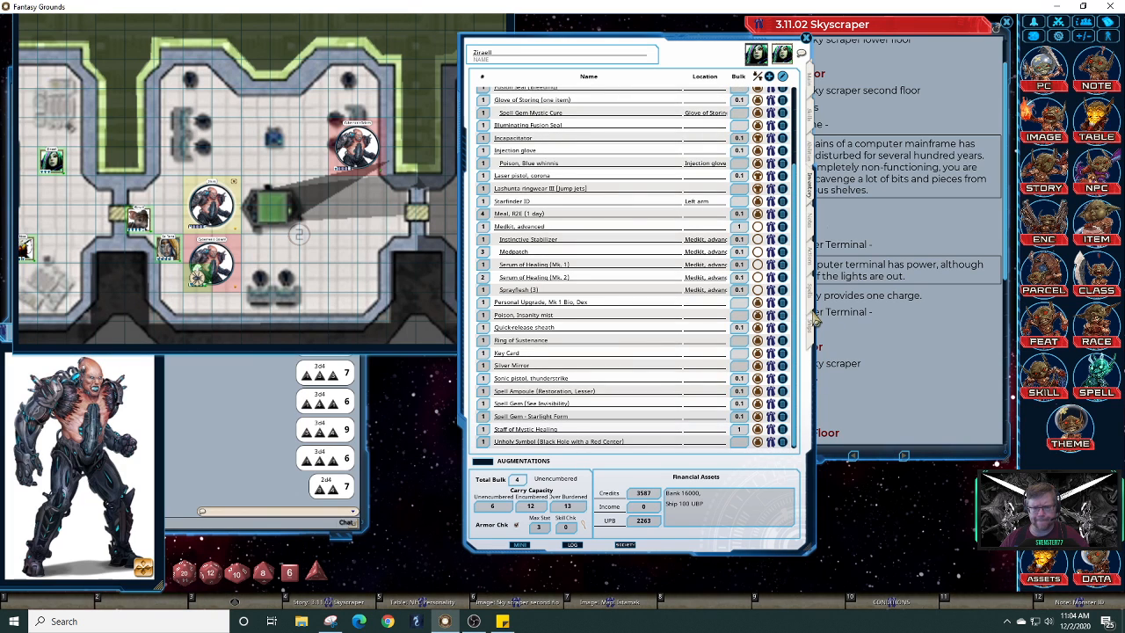
left_click(783, 77)
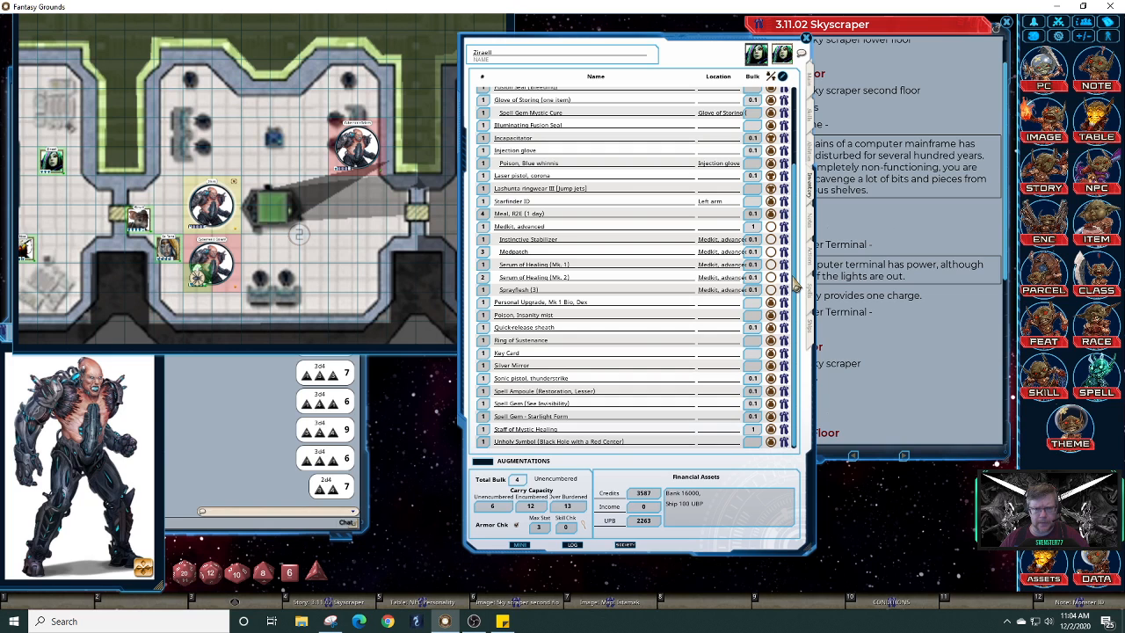
scroll(794, 282, "up", 5)
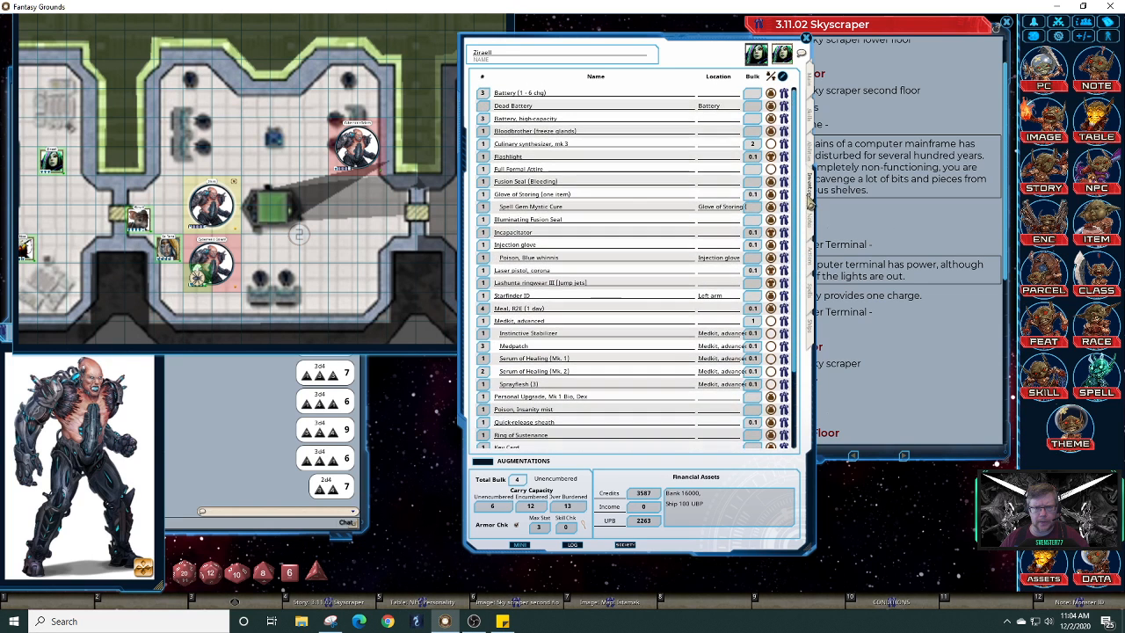
scroll(796, 219, "down", 5)
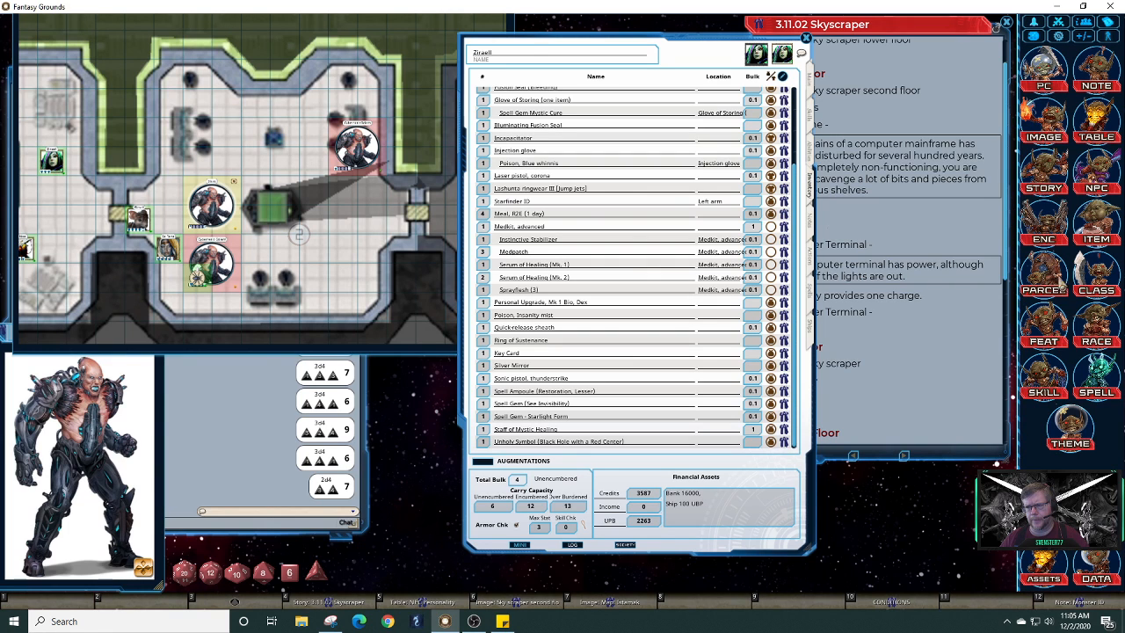
Search the item list for "fangs" and "ring", examine the ring entries and check the multichannel plasma ring's details
left_click(1096, 231)
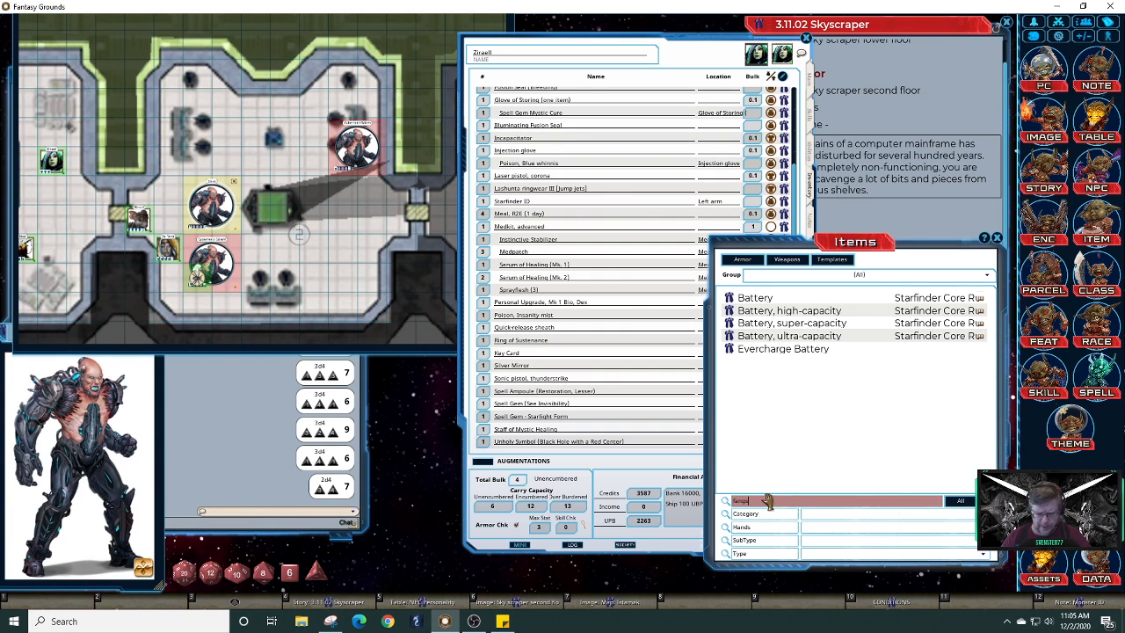
key("Return")
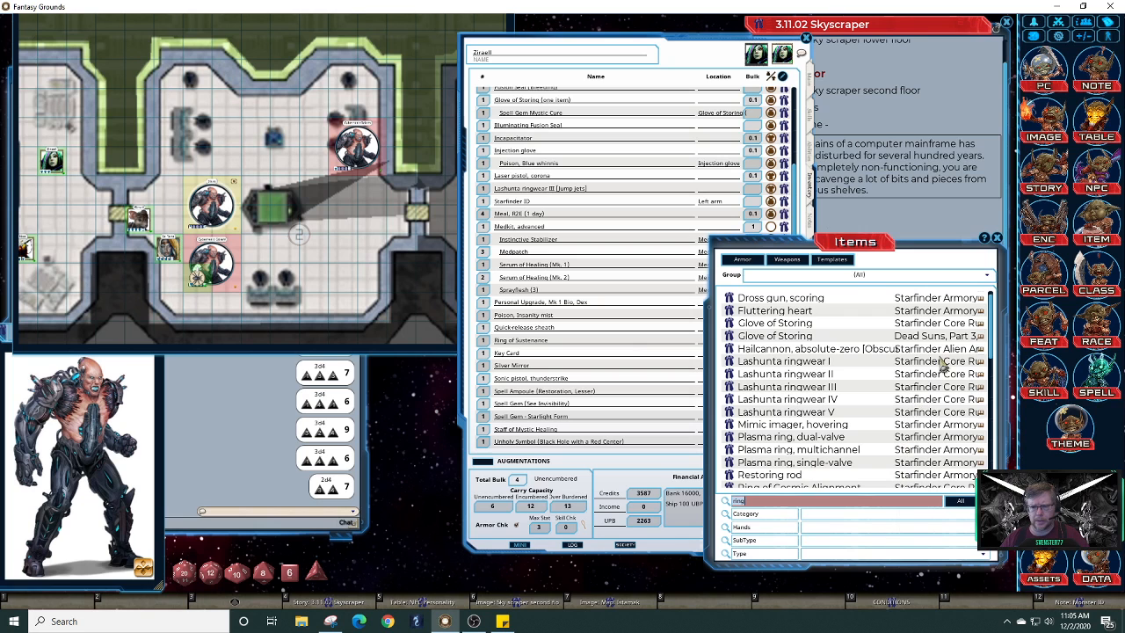
left_click_drag(994, 329, 1003, 369)
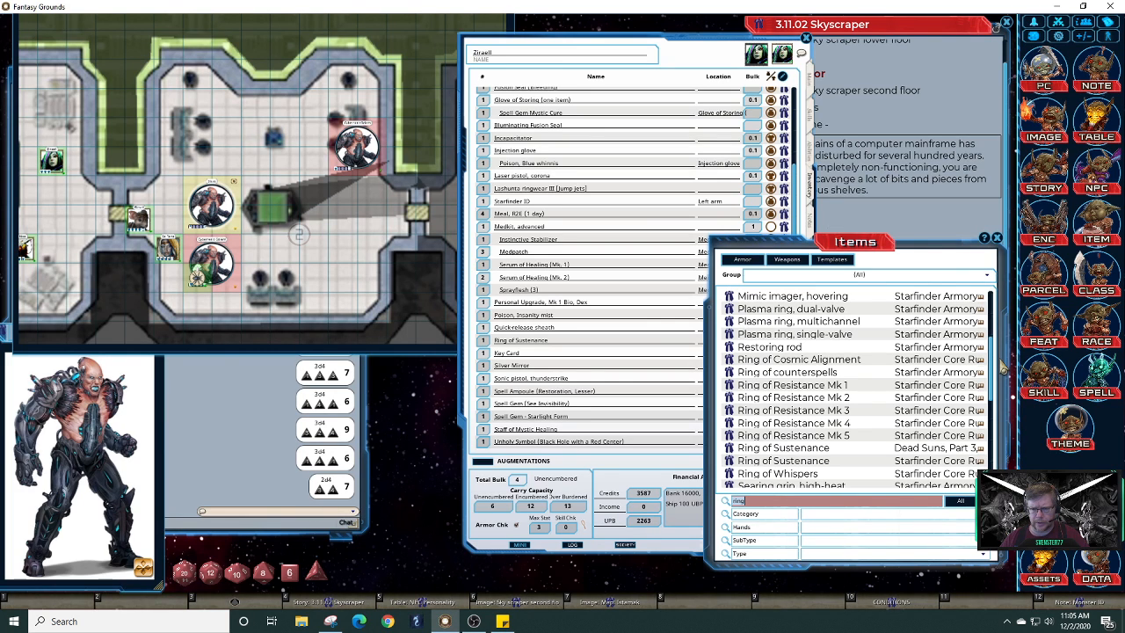
left_click_drag(1001, 365, 997, 317)
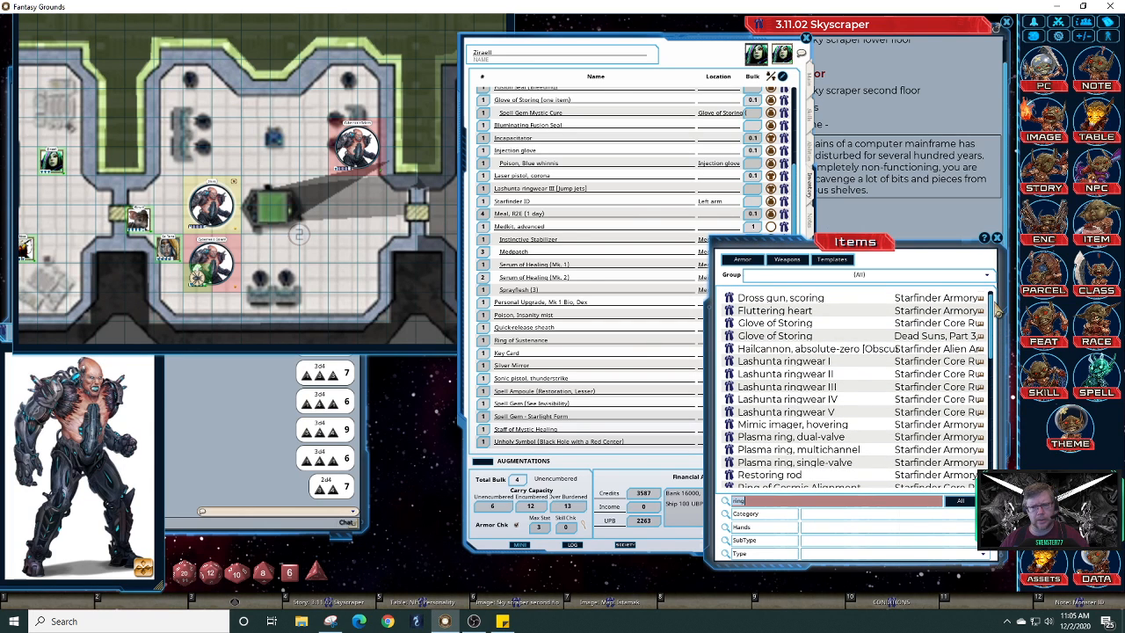
left_click_drag(997, 325, 991, 463)
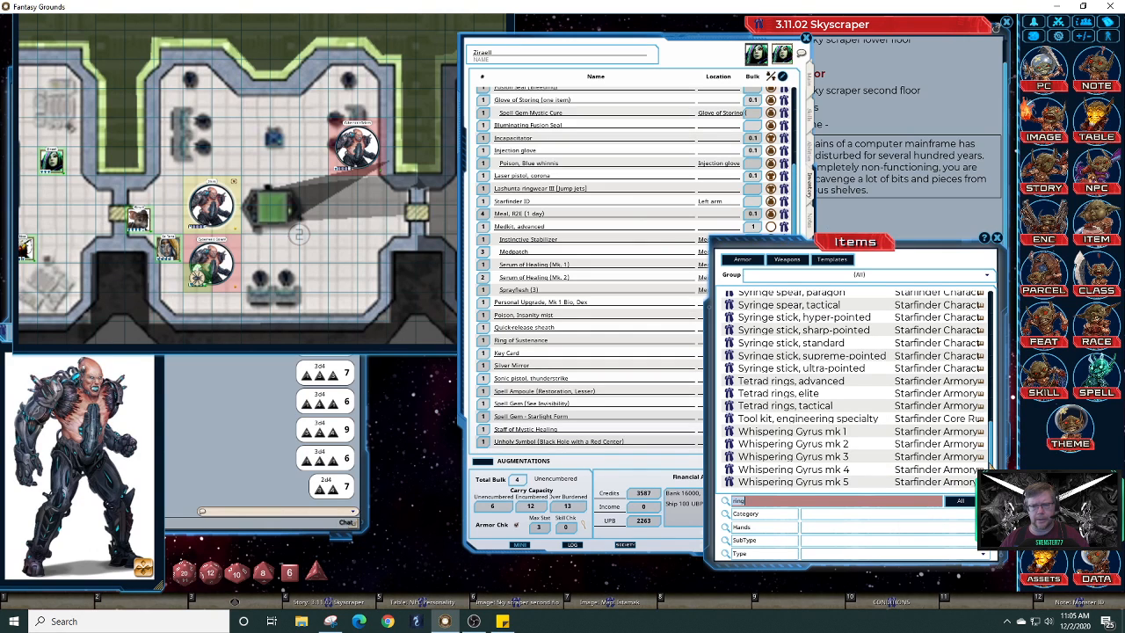
left_click_drag(991, 463, 998, 312)
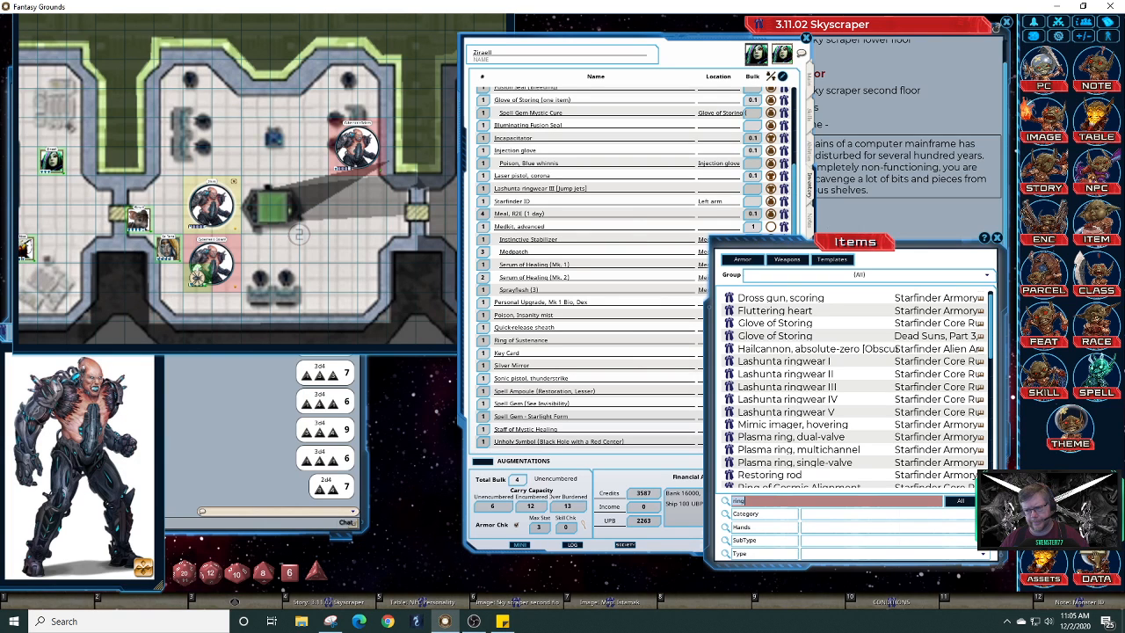
left_click(866, 449)
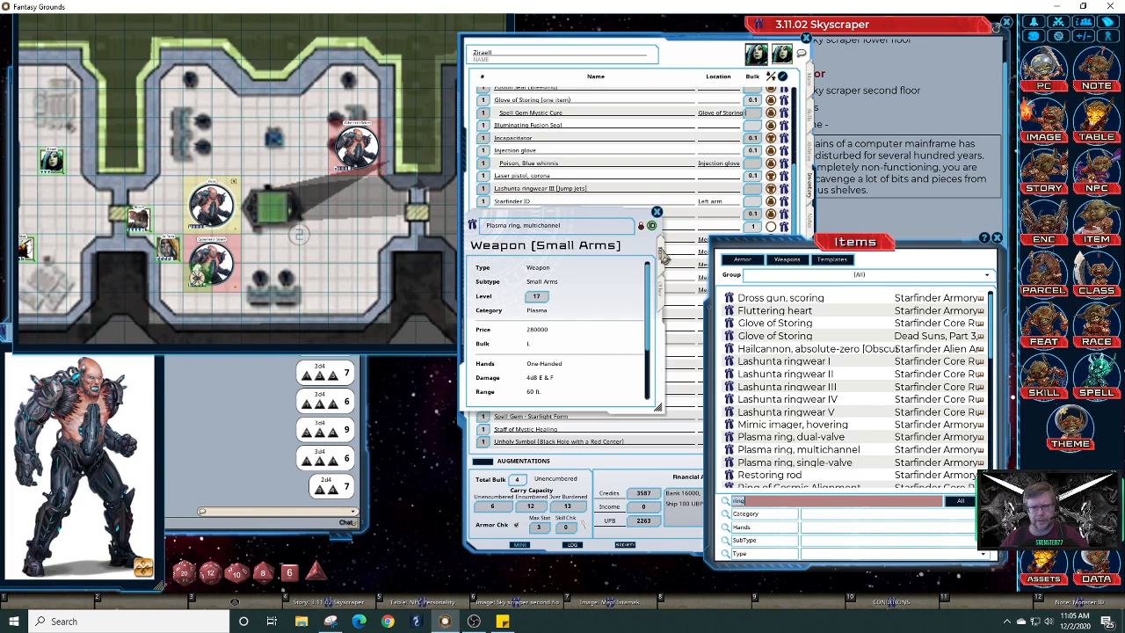
left_click(657, 212)
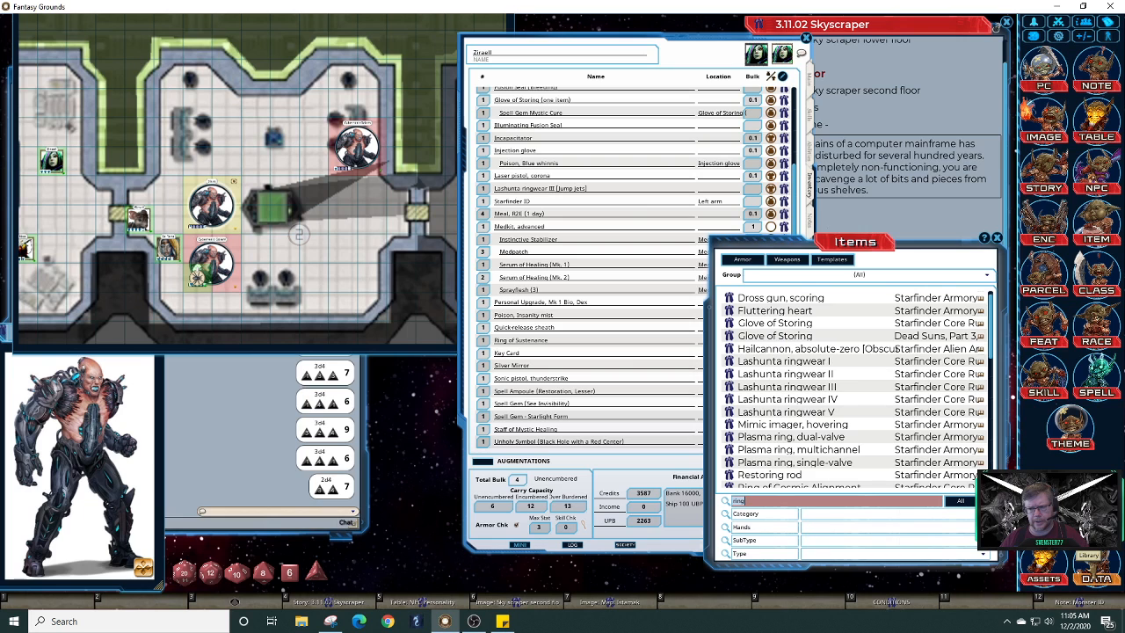
Load the Dead Suns modules for Part 1, the Part 3 Player's Resources and the Part 4 Player's Resources
left_click(1089, 573)
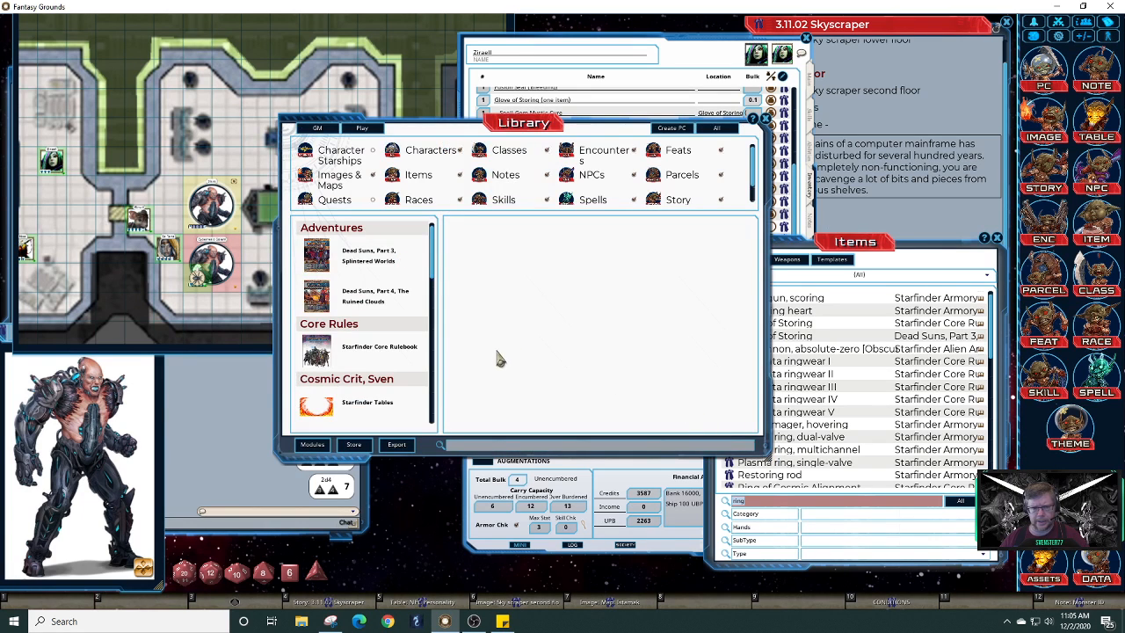
left_click(313, 444)
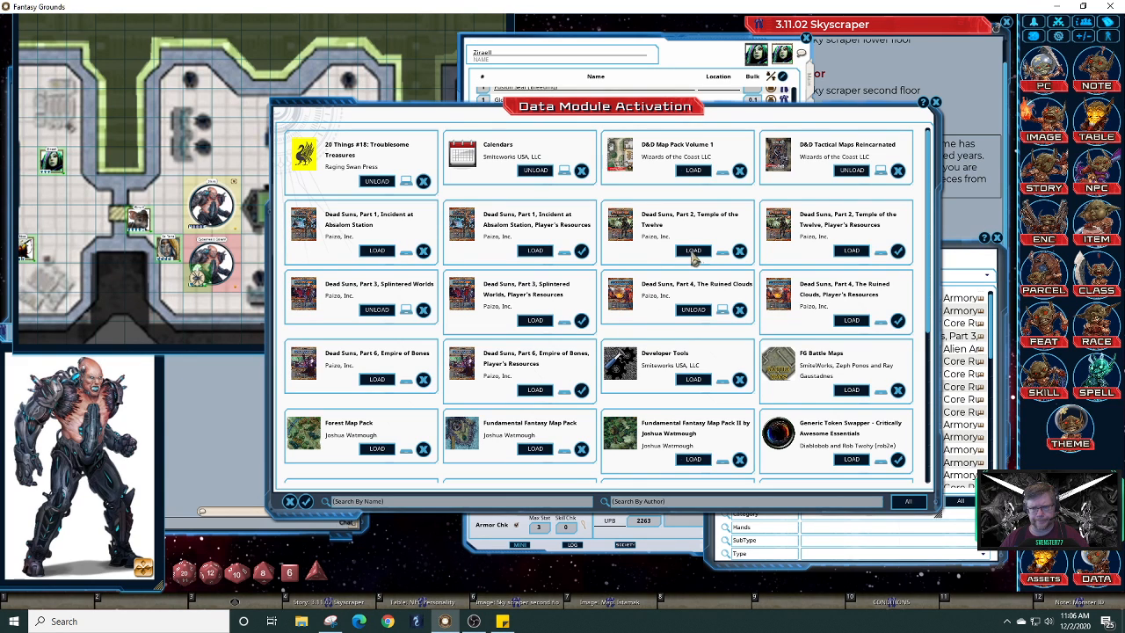
left_click(385, 252)
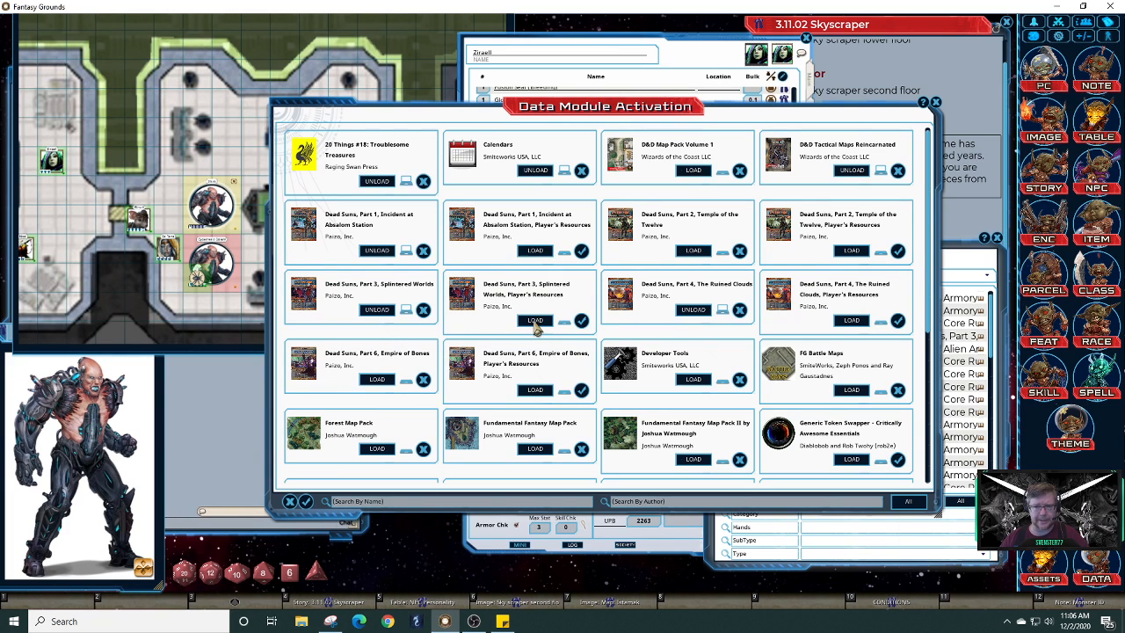
left_click(536, 321)
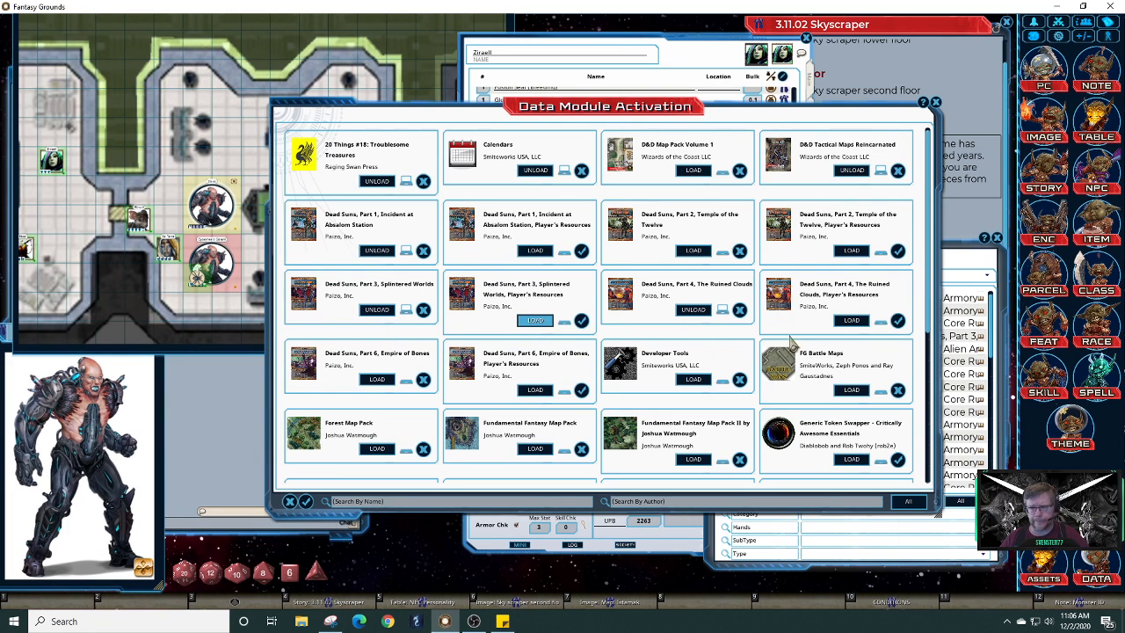
left_click(857, 322)
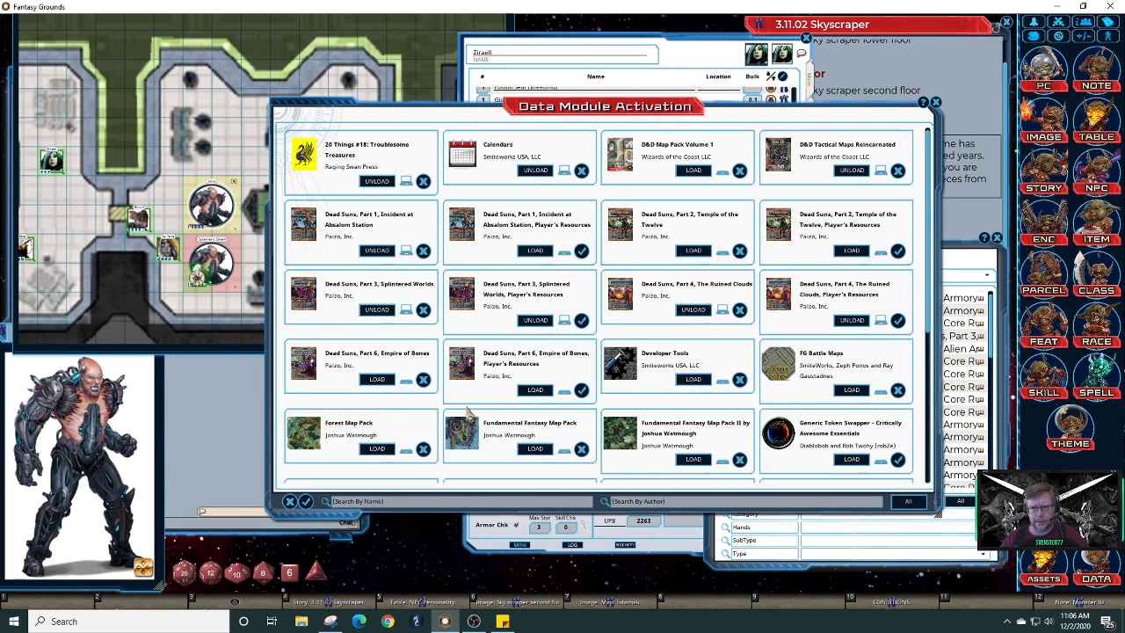
Load the Signal Of Screams AP 1 Diaspora Strain module and its Players Resources, and close the module list and library
left_click_drag(933, 303, 933, 427)
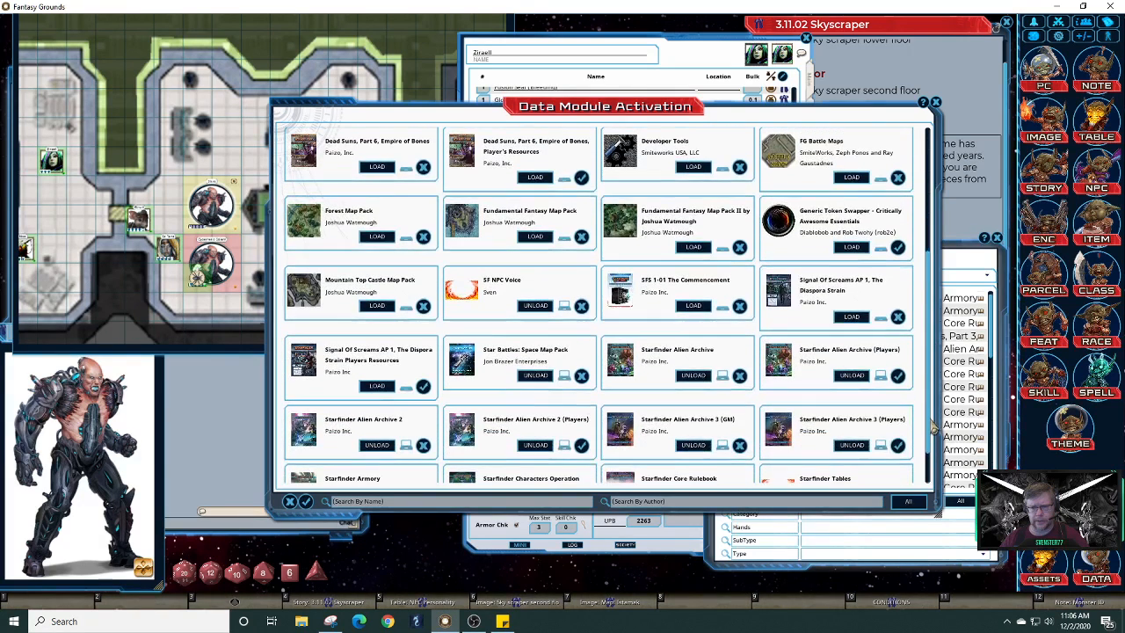
left_click(854, 317)
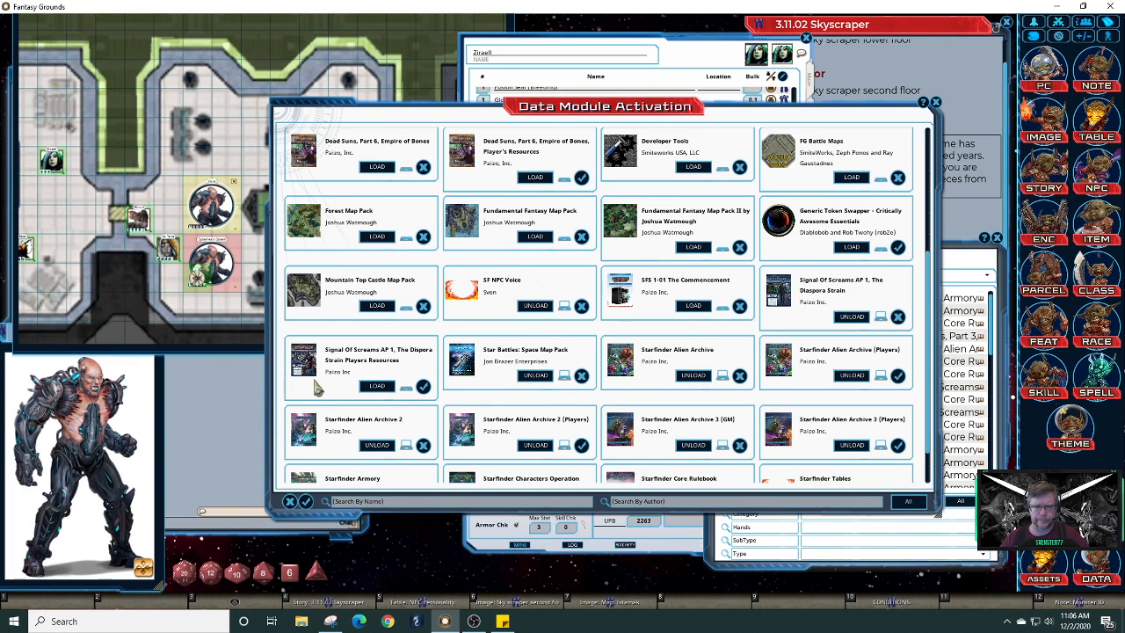
left_click(376, 387)
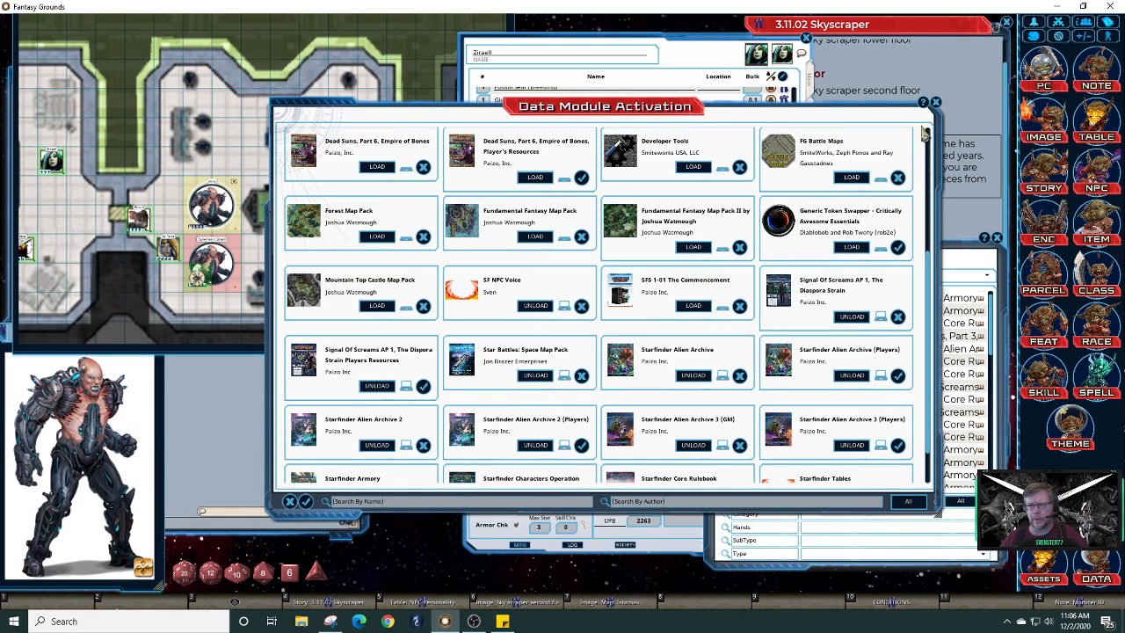
left_click(936, 102)
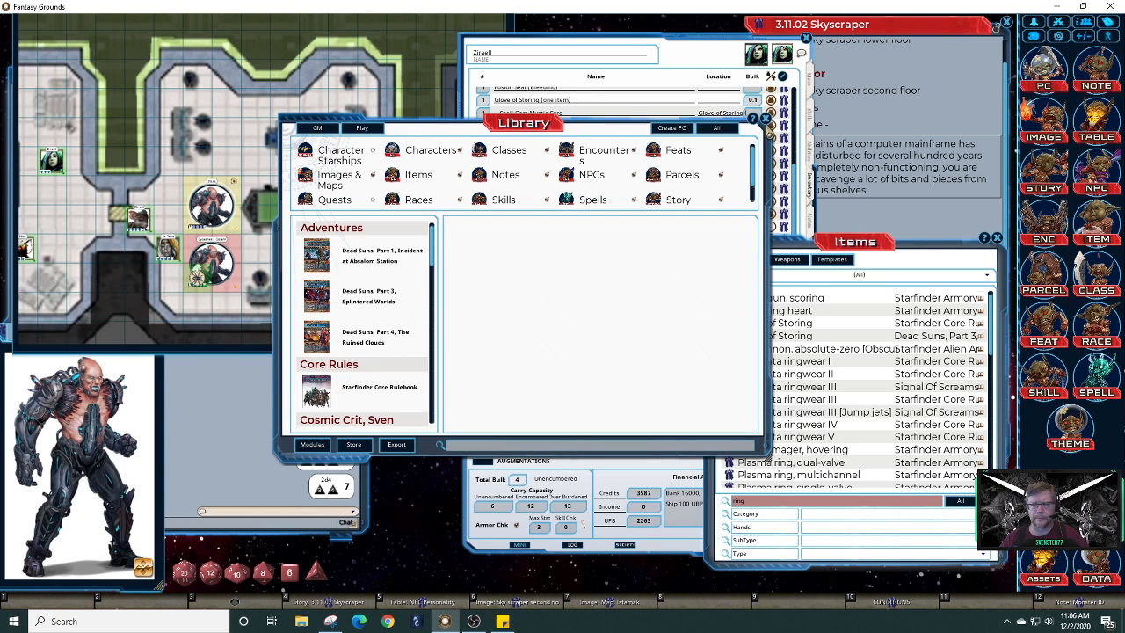
left_click(764, 119)
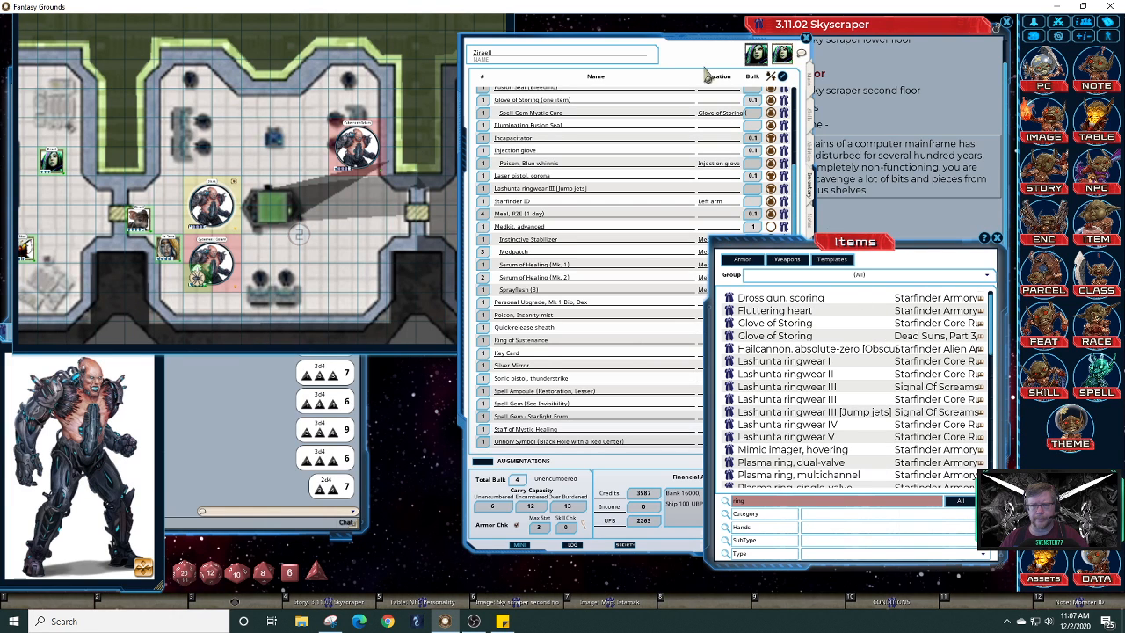
Move the character sheet clear of the item list and look through the updated ring entries
left_click_drag(708, 78, 568, 76)
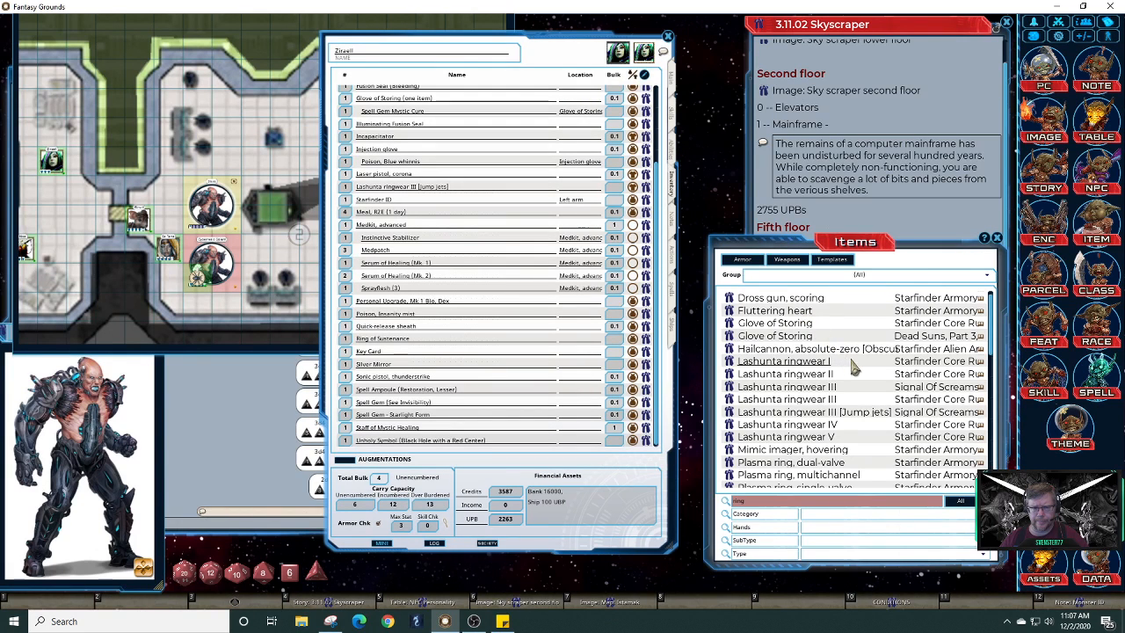
scroll(993, 382, "down", 4)
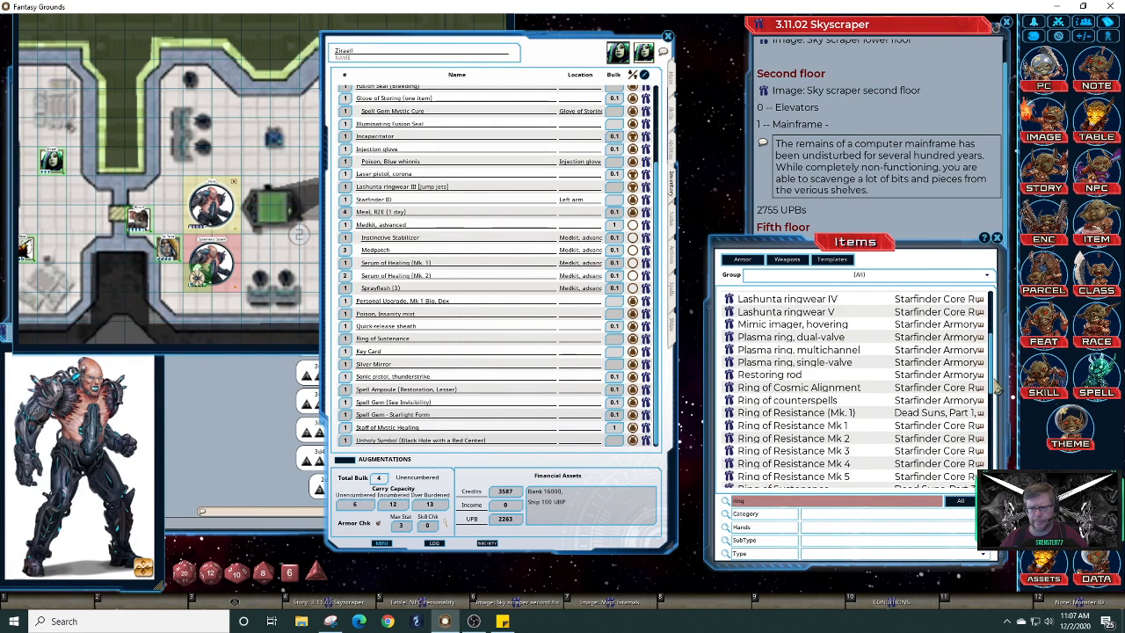
scroll(997, 384, "down", 2)
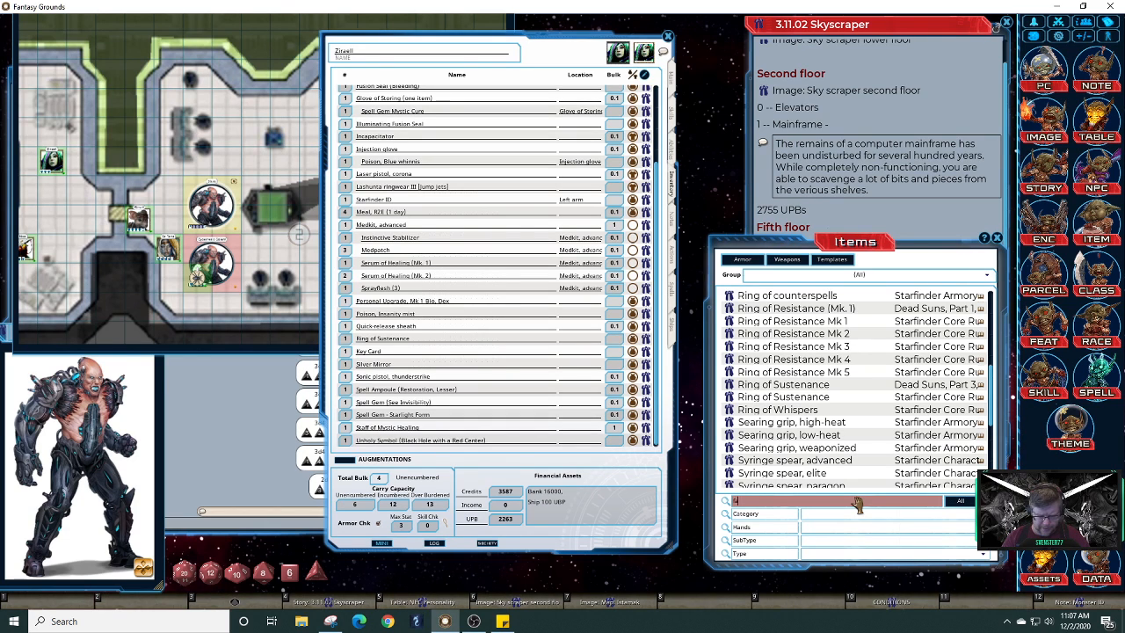
Search the items for "fangs" and for the shorter term "fang"
key("Return")
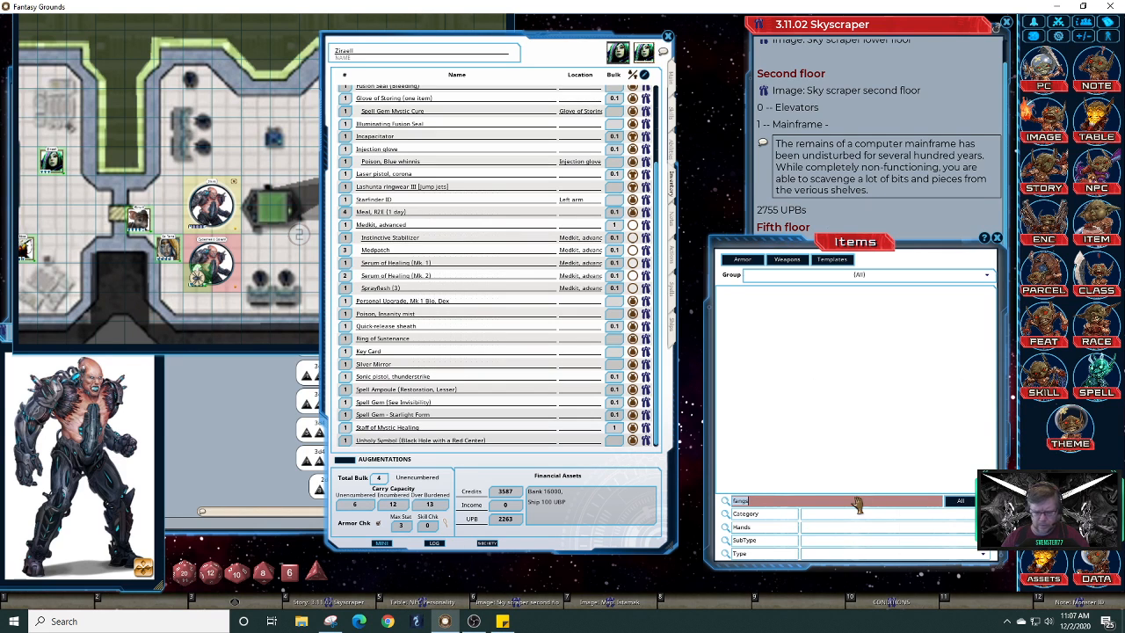
type("fang")
key("Return")
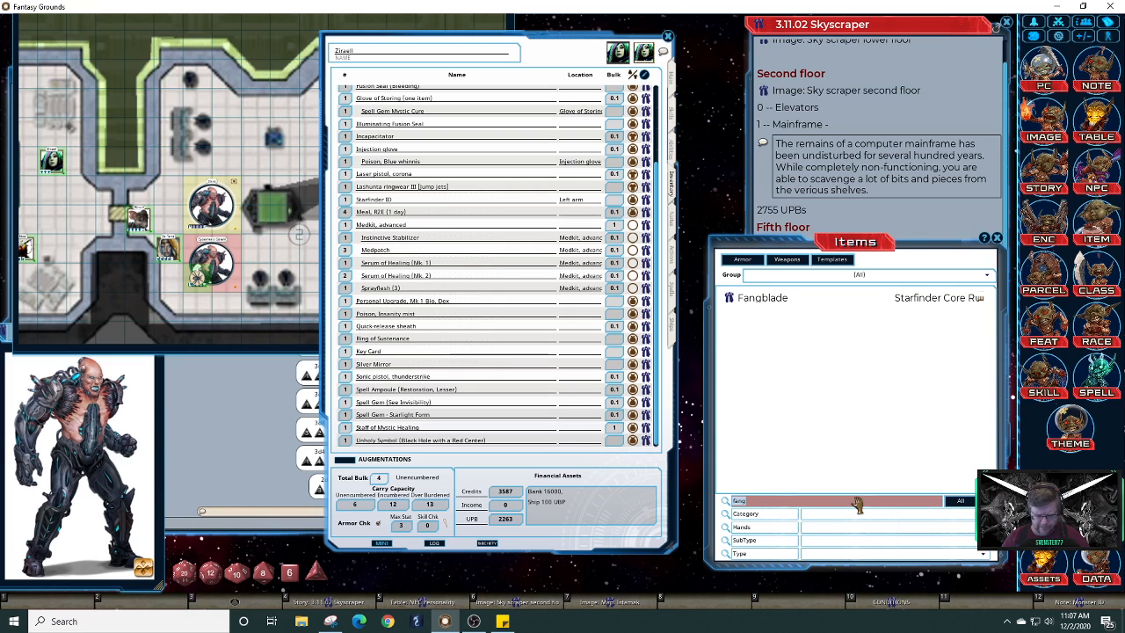
Search the items for "ring" again and look through the ringwear and magic ring entries
key("Return")
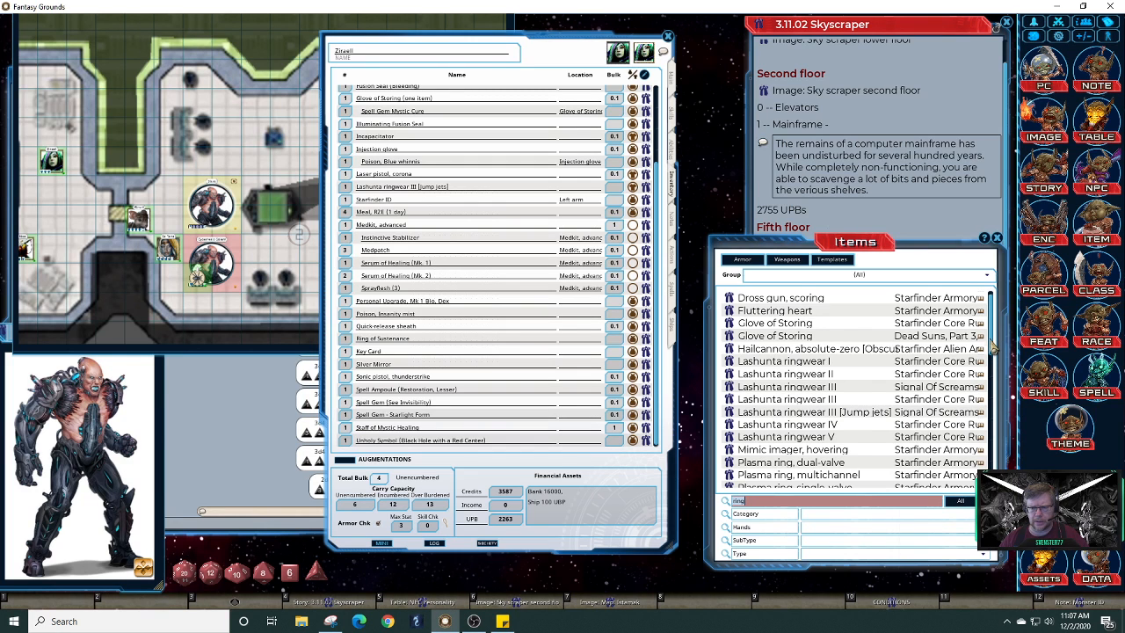
scroll(993, 347, "down", 5)
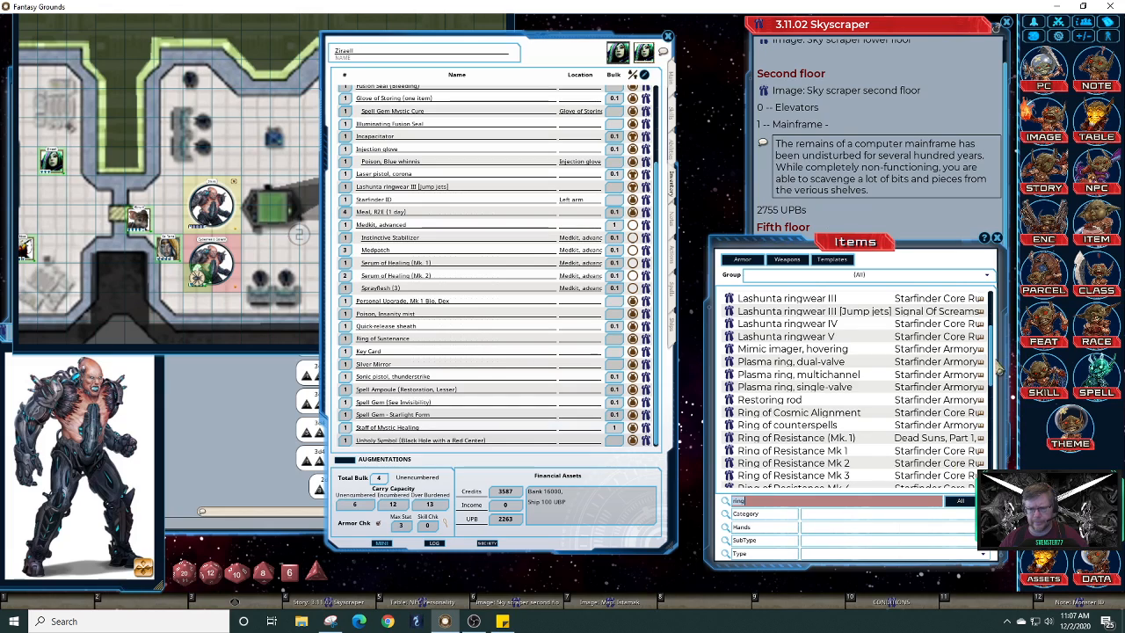
left_click_drag(993, 370, 991, 321)
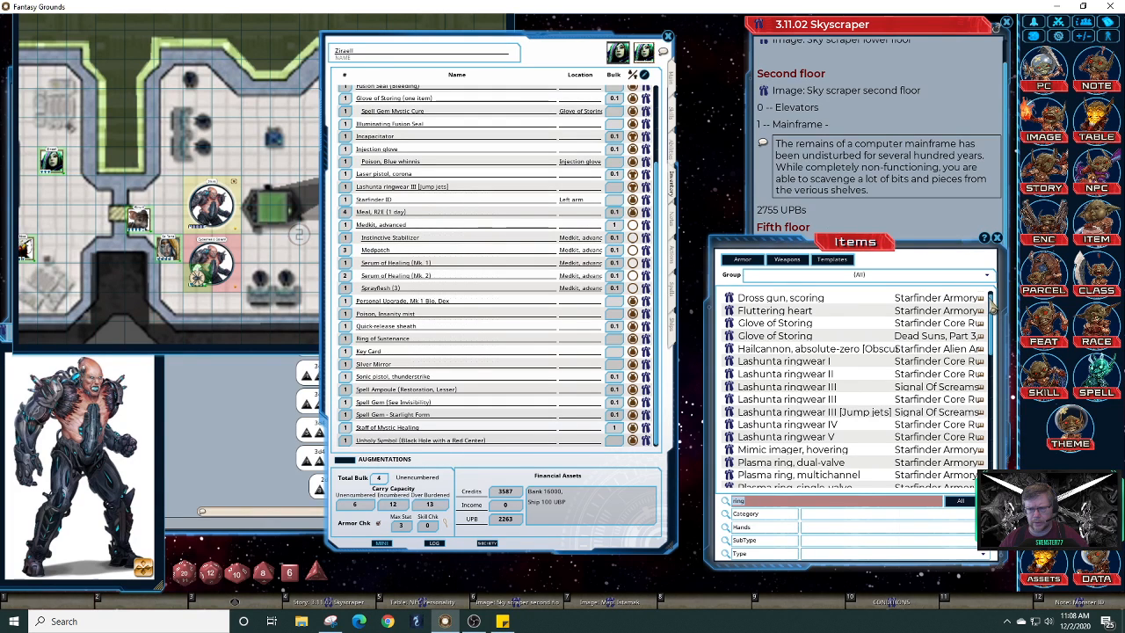
Expand the item group filter, move the Items window higher, make it taller and check the rest of the "ring" entries
left_click(986, 278)
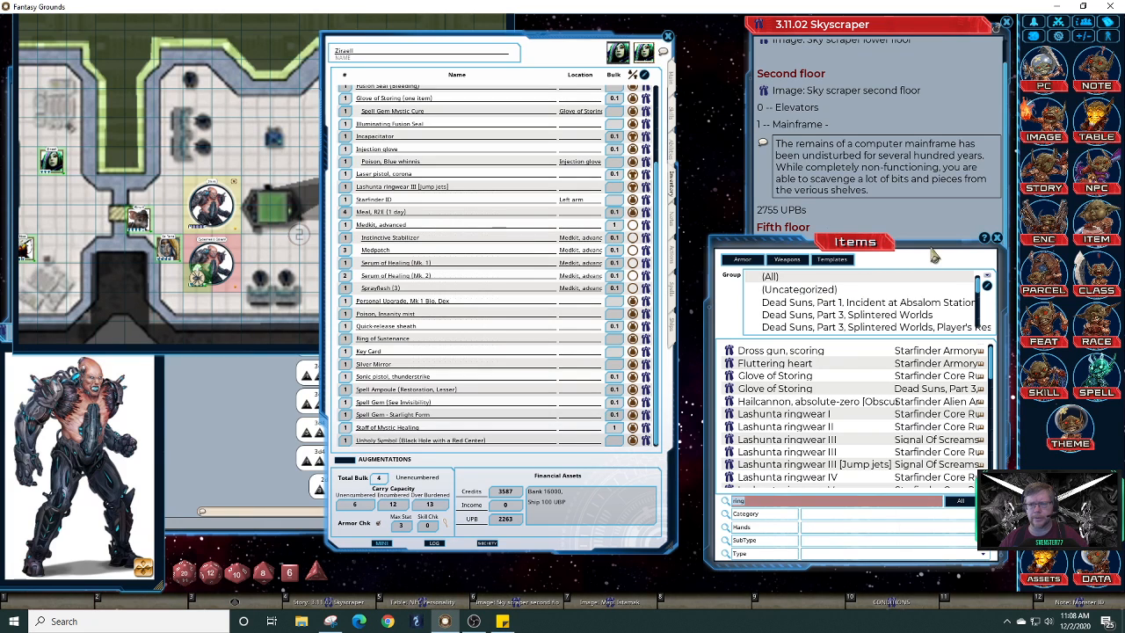
left_click_drag(935, 240, 922, 104)
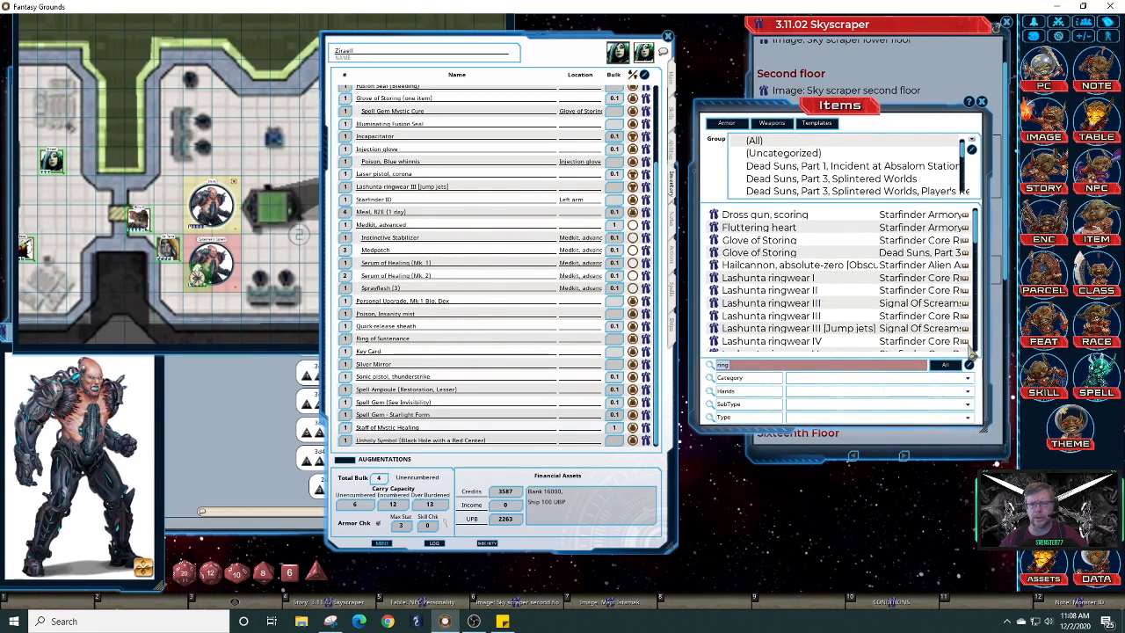
left_click_drag(996, 430, 996, 562)
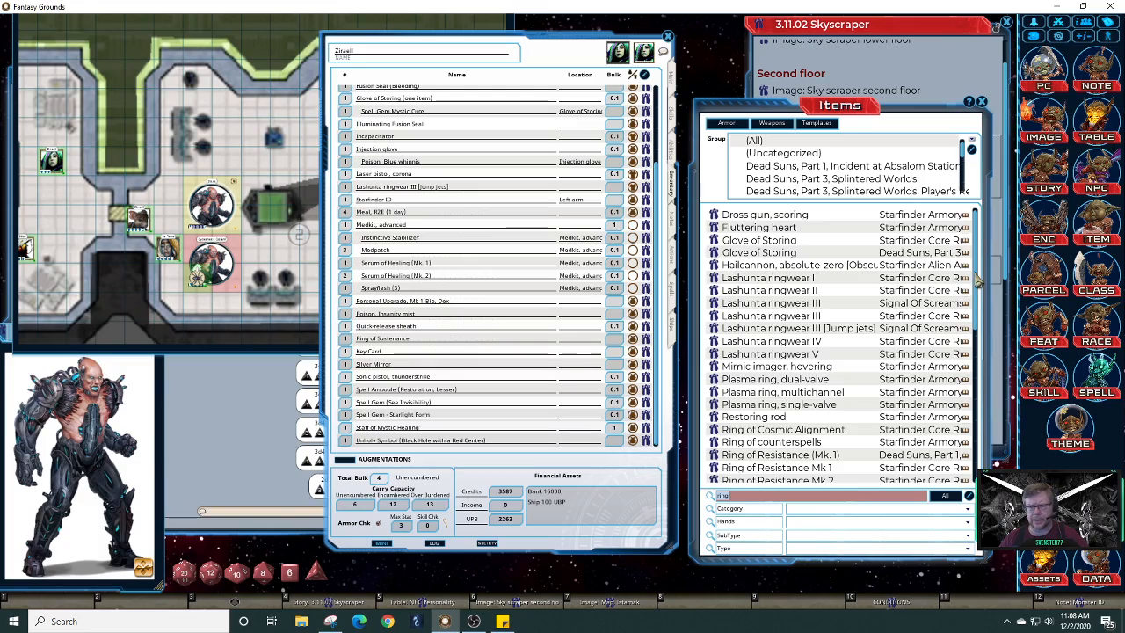
left_click_drag(978, 279, 989, 447)
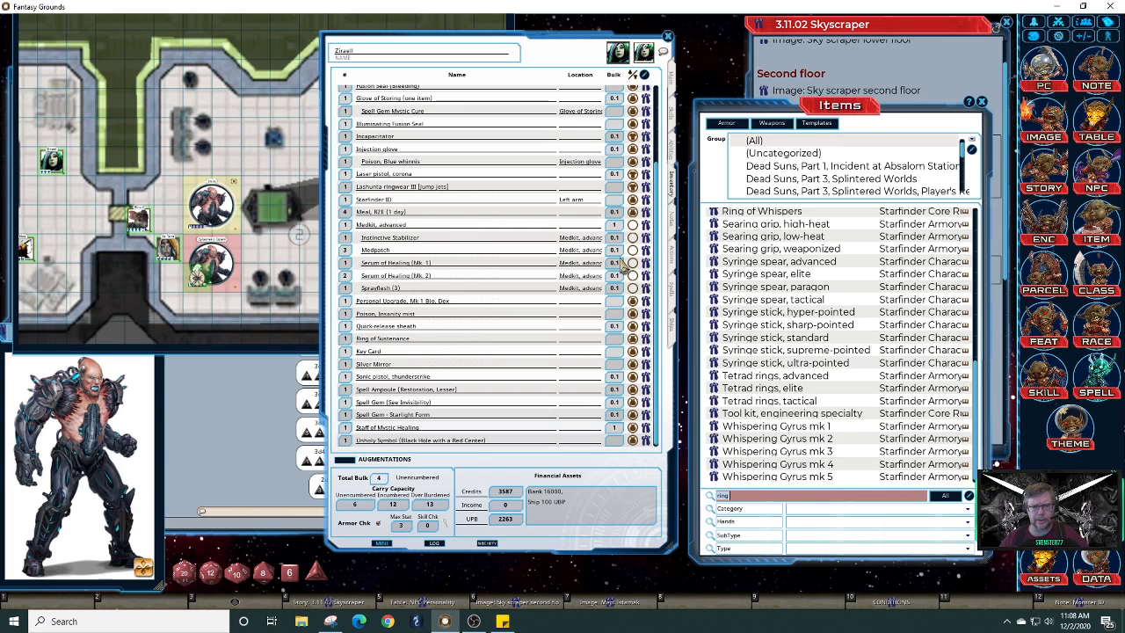
Check the parcel items and inventory on the party sheet, close it and return to the earlier "ring" entries
left_click(1086, 26)
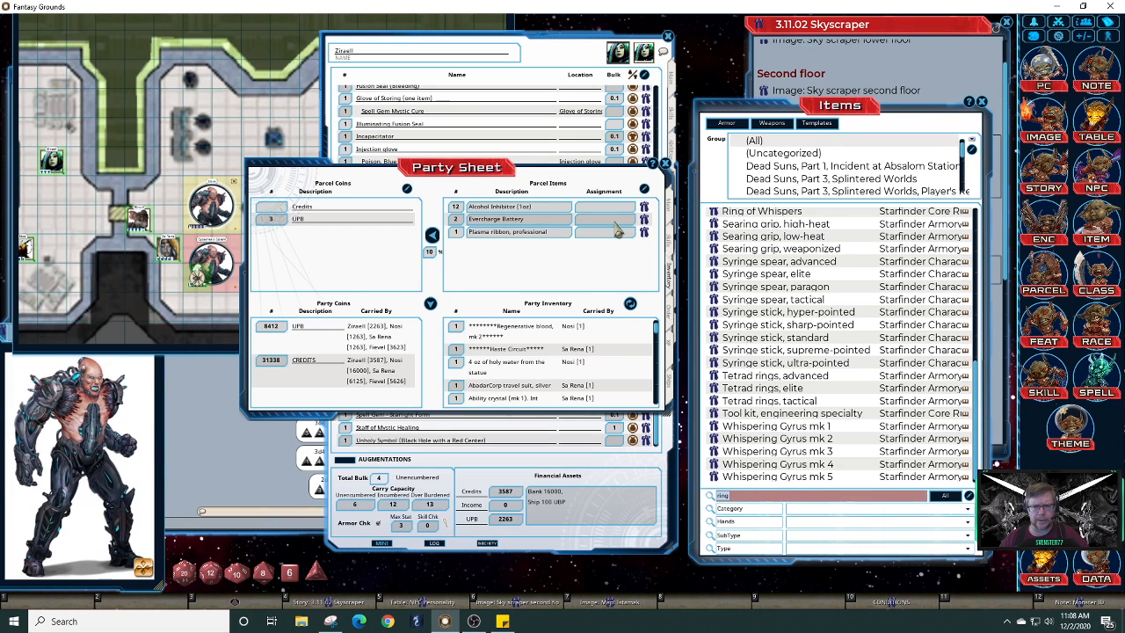
left_click(667, 164)
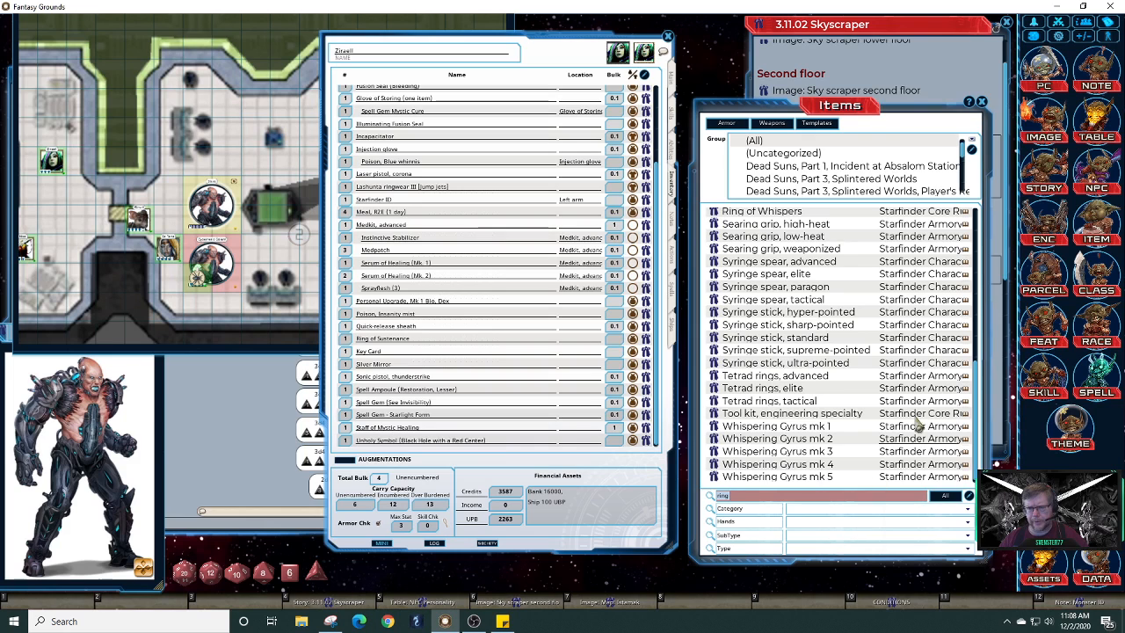
left_click_drag(980, 412, 978, 208)
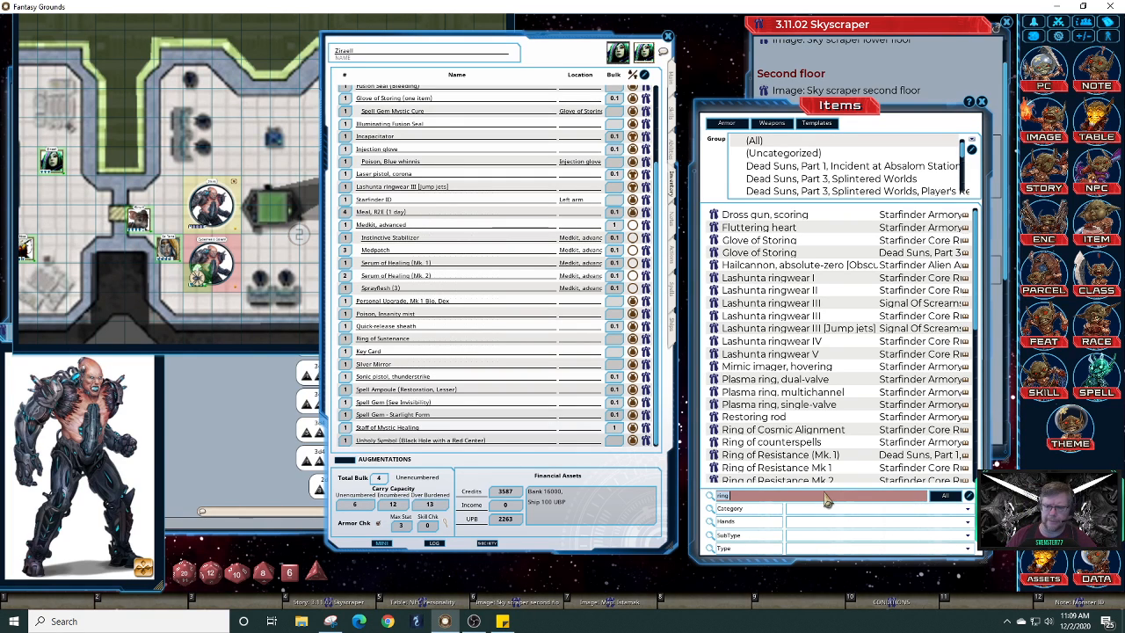
Clear the current item search, reopen the item list and search it for "ring of"
key("BackSpace")
key("BackSpace")
key("BackSpace")
key("BackSpace")
left_click(1043, 125)
left_click(981, 103)
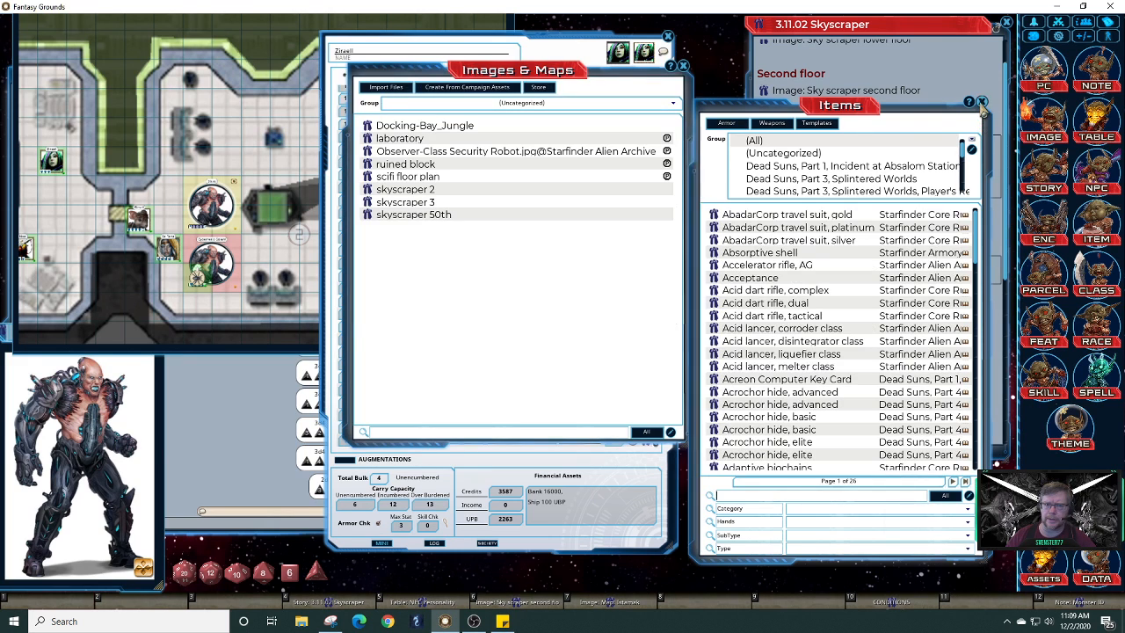
left_click(683, 66)
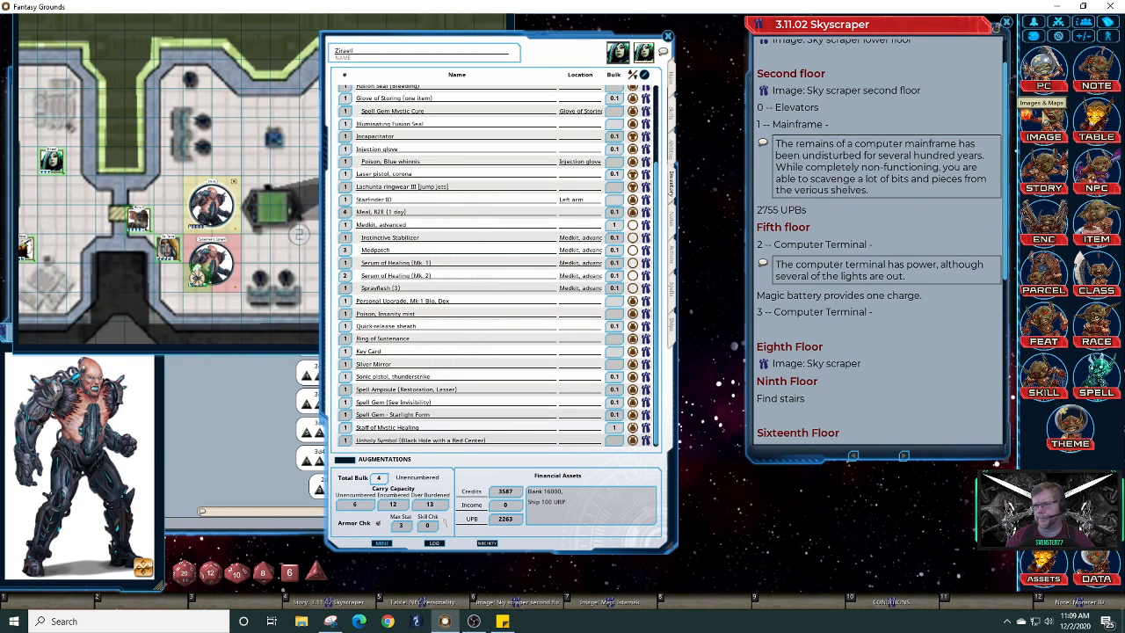
left_click(1103, 238)
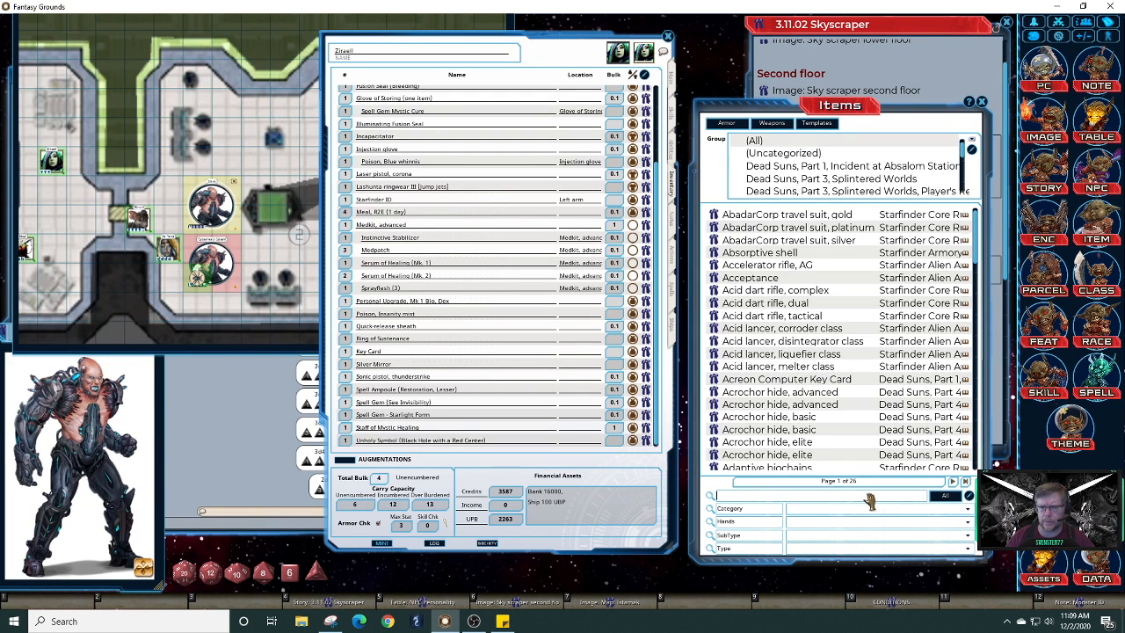
type("f")
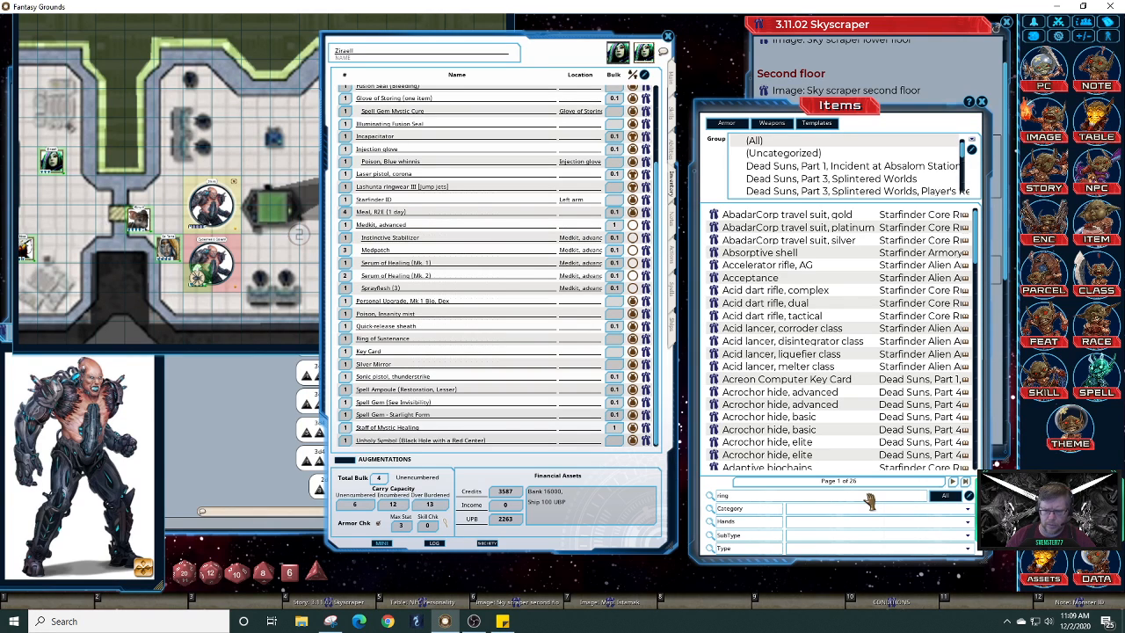
type("of")
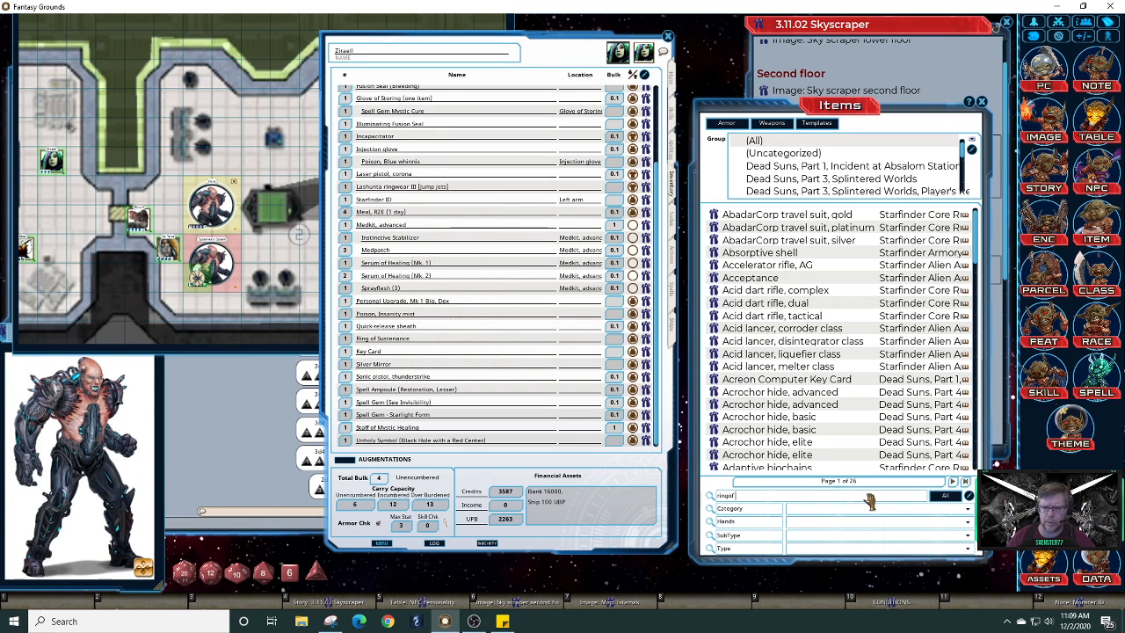
key("Return")
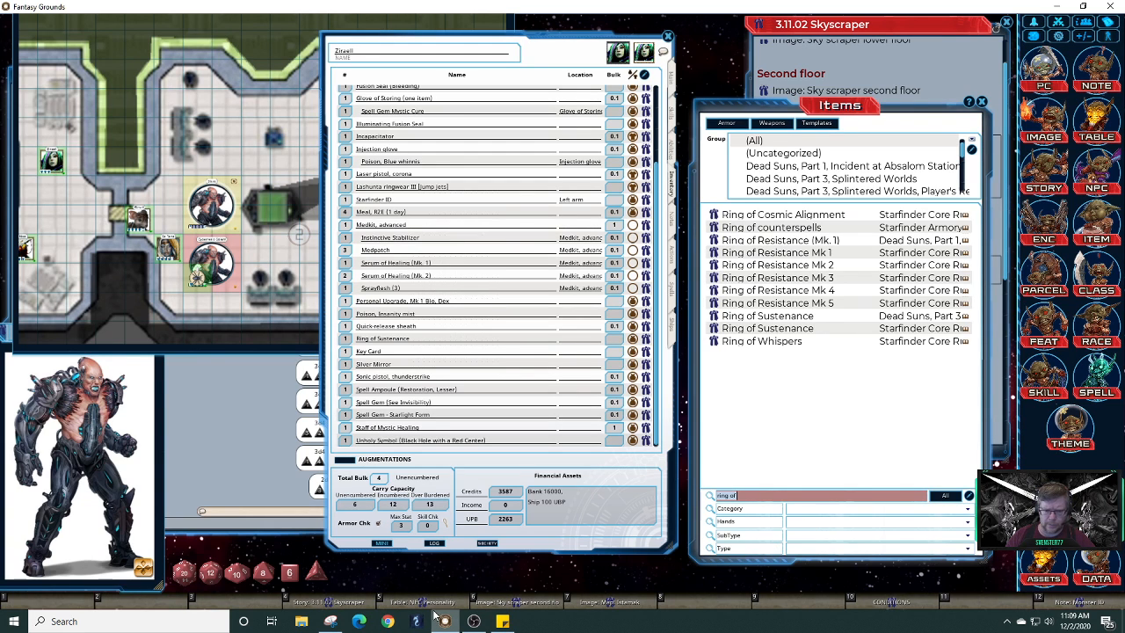
Switch to Chrome, search Google for "ring of fangs starfinder", read which book the ring comes from and return to Fantasy Grounds
left_click(387, 621)
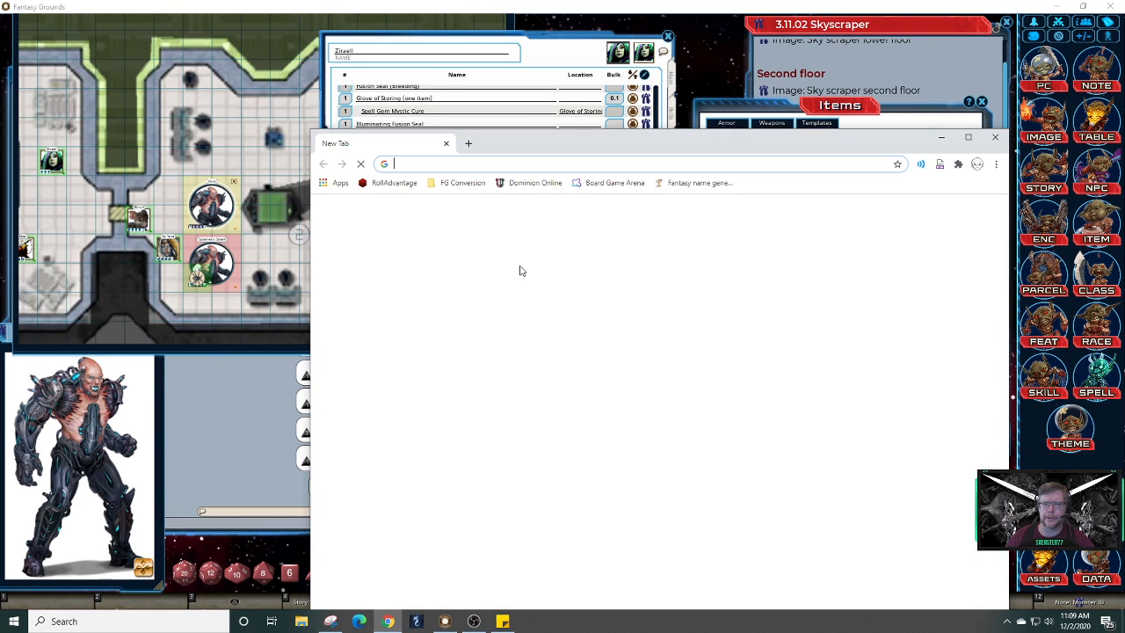
type("ring of ")
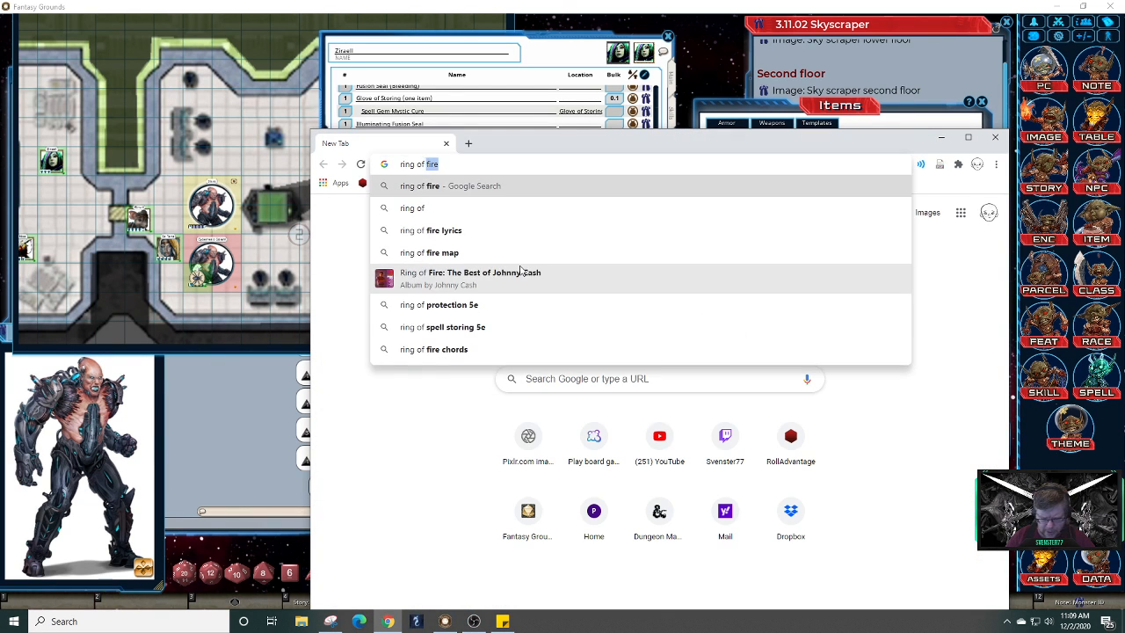
type("fangs")
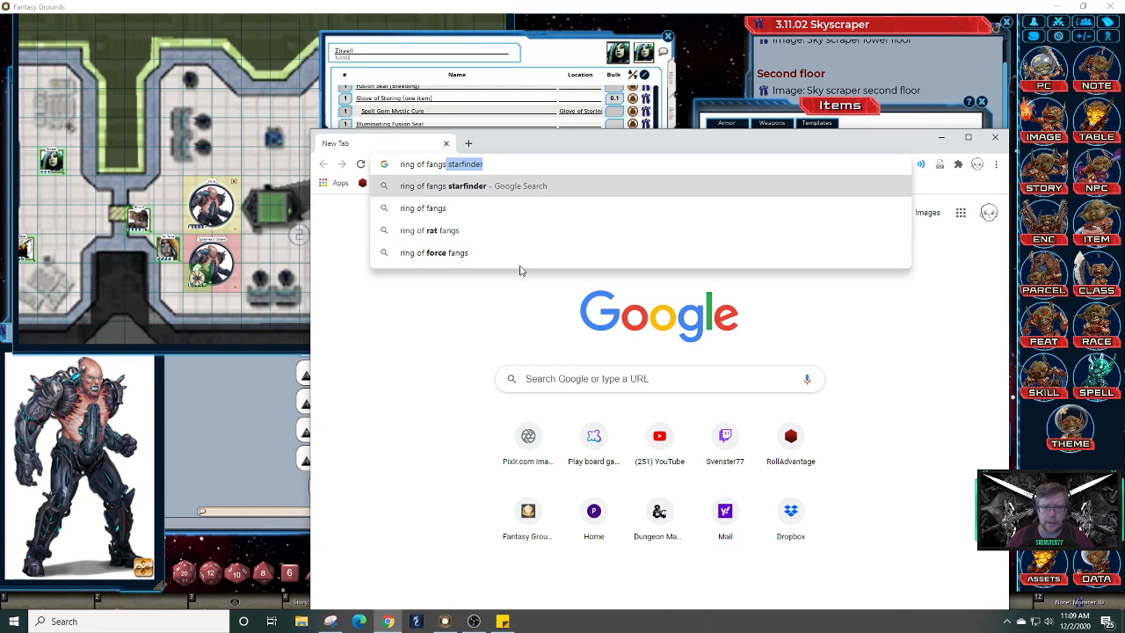
key("Return")
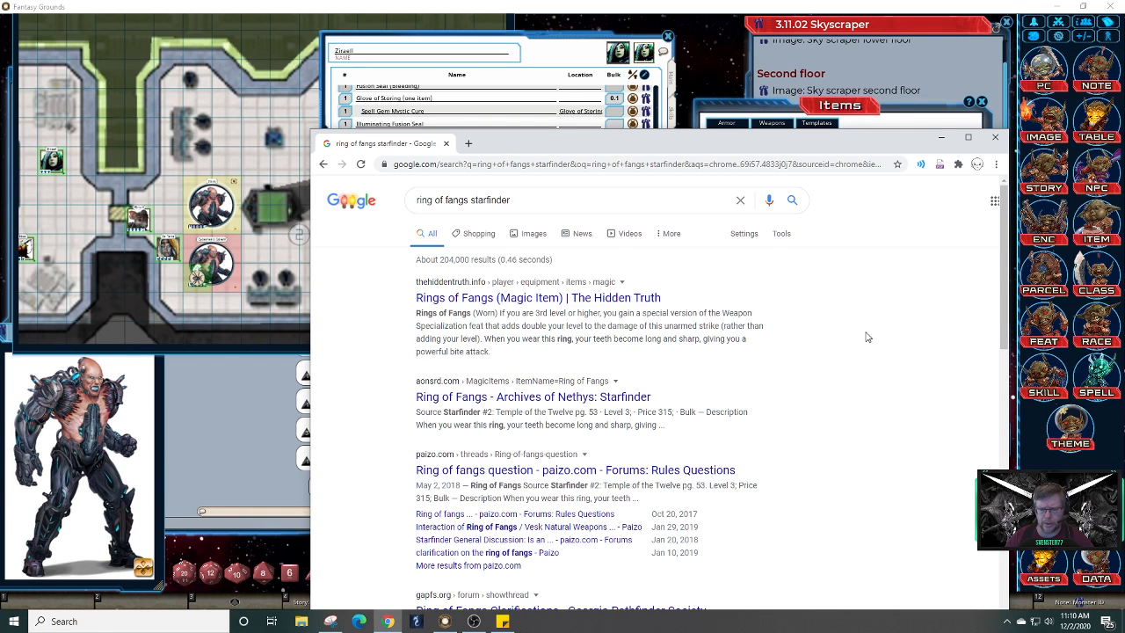
left_click(942, 137)
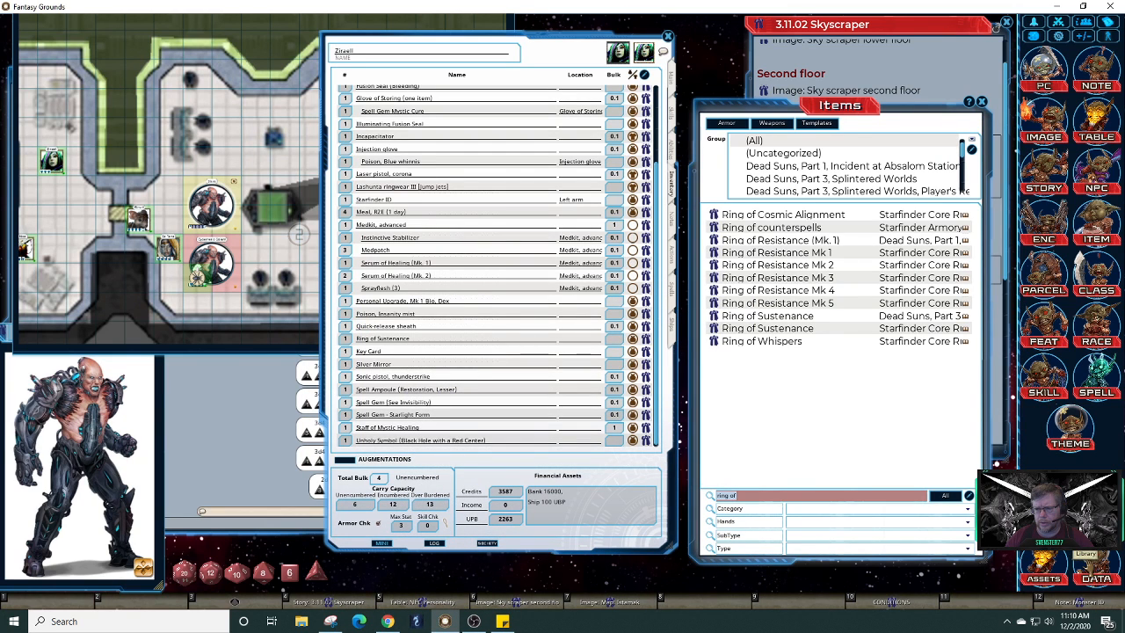
Load the Dead Suns modules Part 1 Player's Resources, Part 2 Temple of the Twelve and Part 2 Player's Resources, and close the library
left_click(1095, 579)
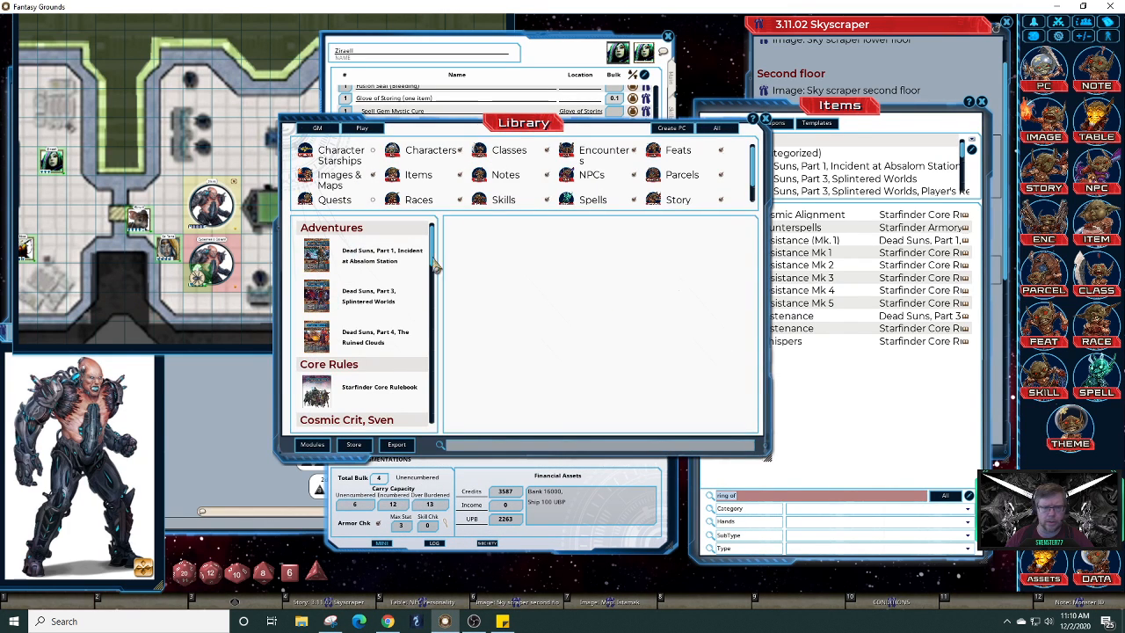
left_click(314, 445)
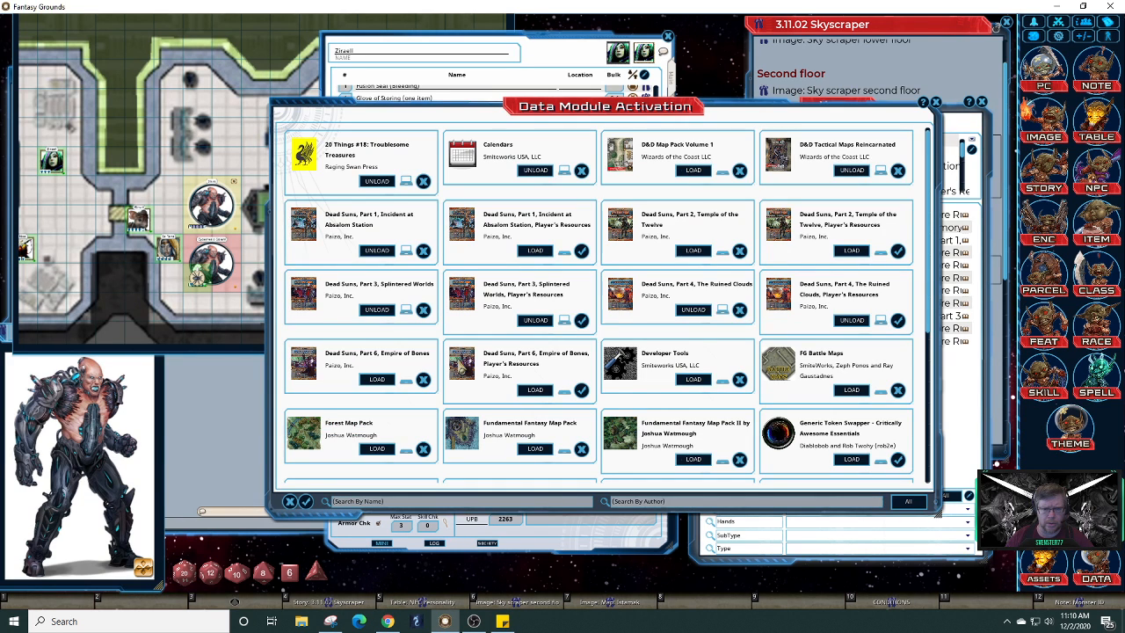
left_click(693, 250)
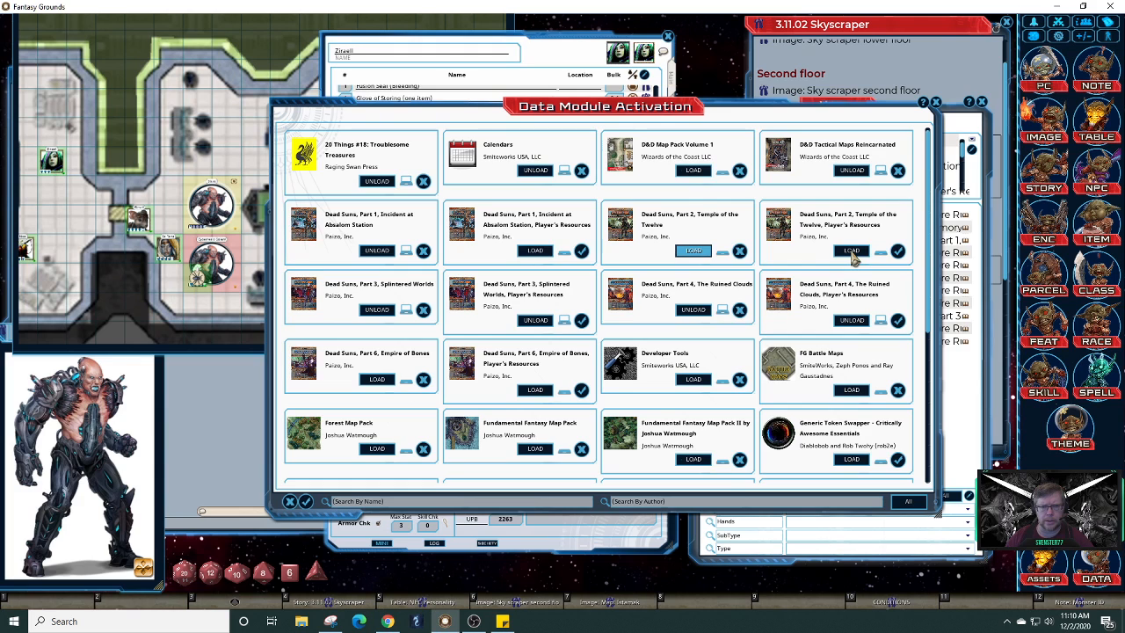
left_click(533, 252)
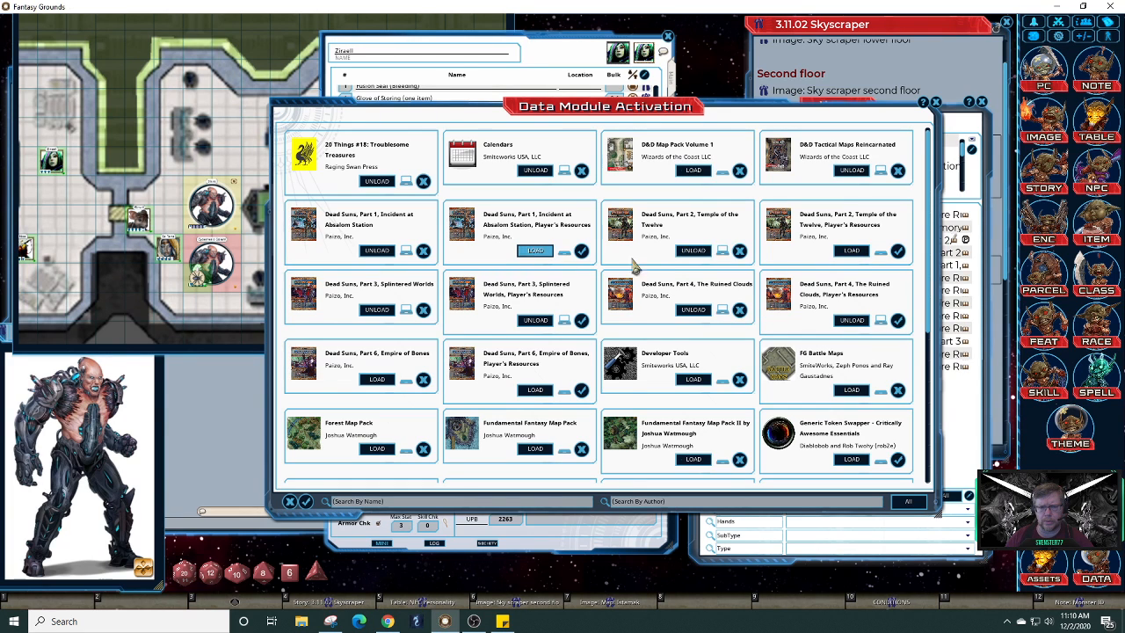
left_click(853, 252)
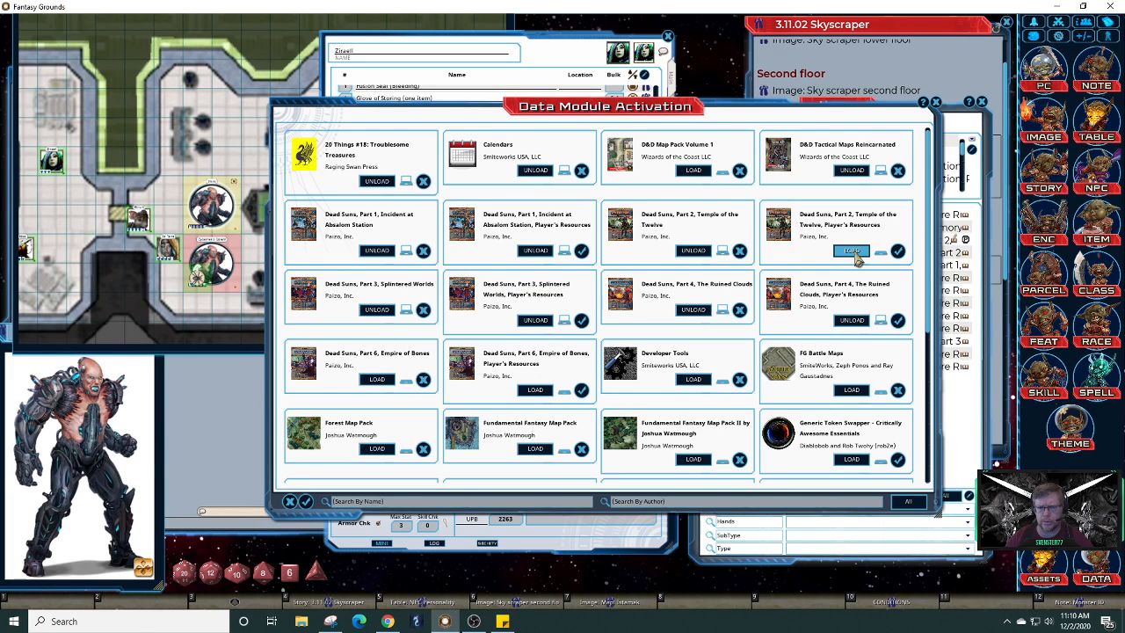
left_click(852, 252)
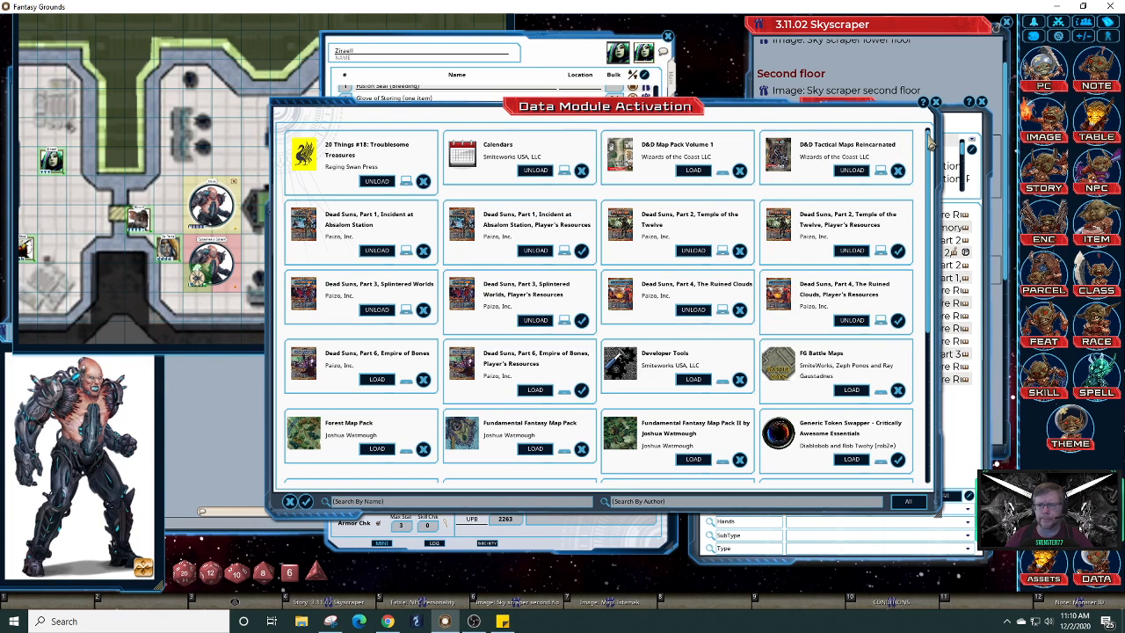
left_click(936, 103)
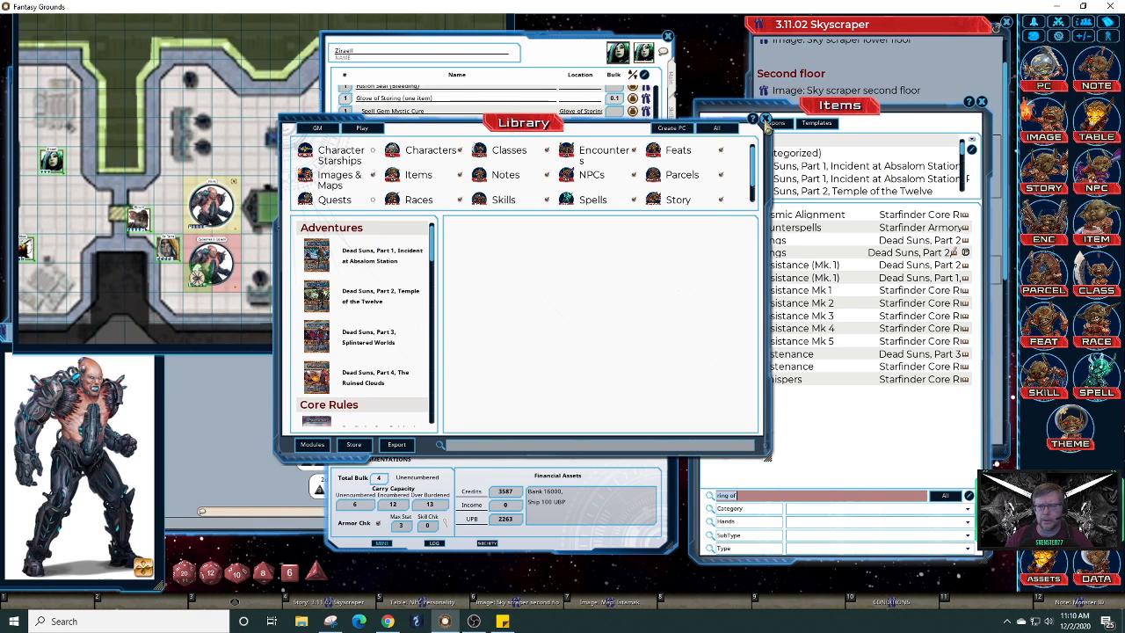
left_click(765, 120)
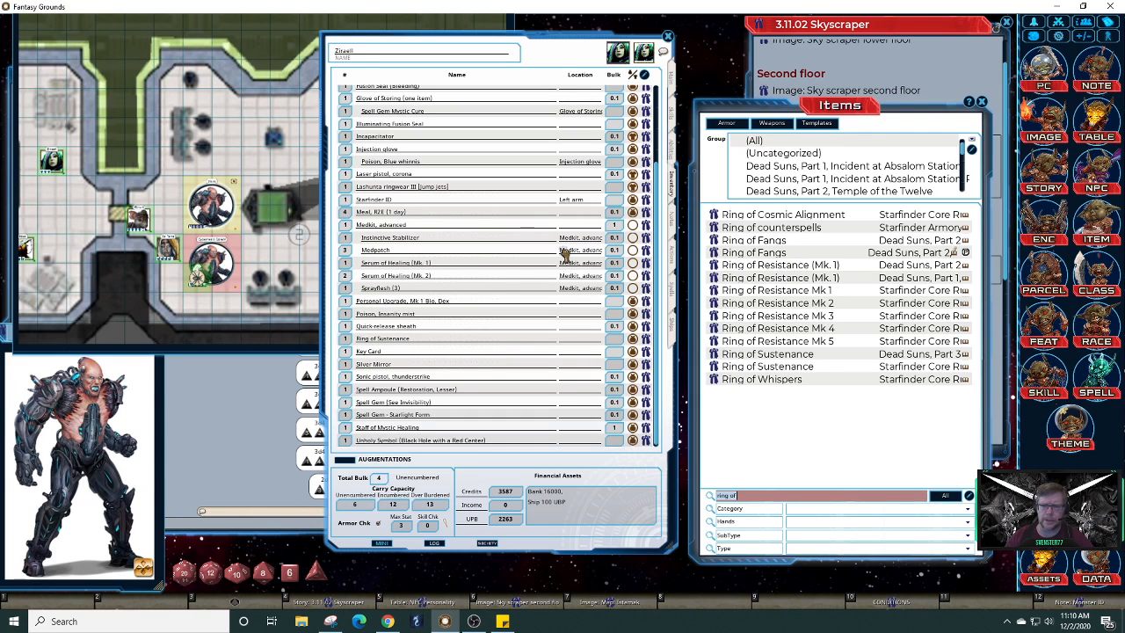
Add the Ring of Fangs to the character's inventory and check the Skyscraper story behind the item list
left_click_drag(565, 253, 567, 255)
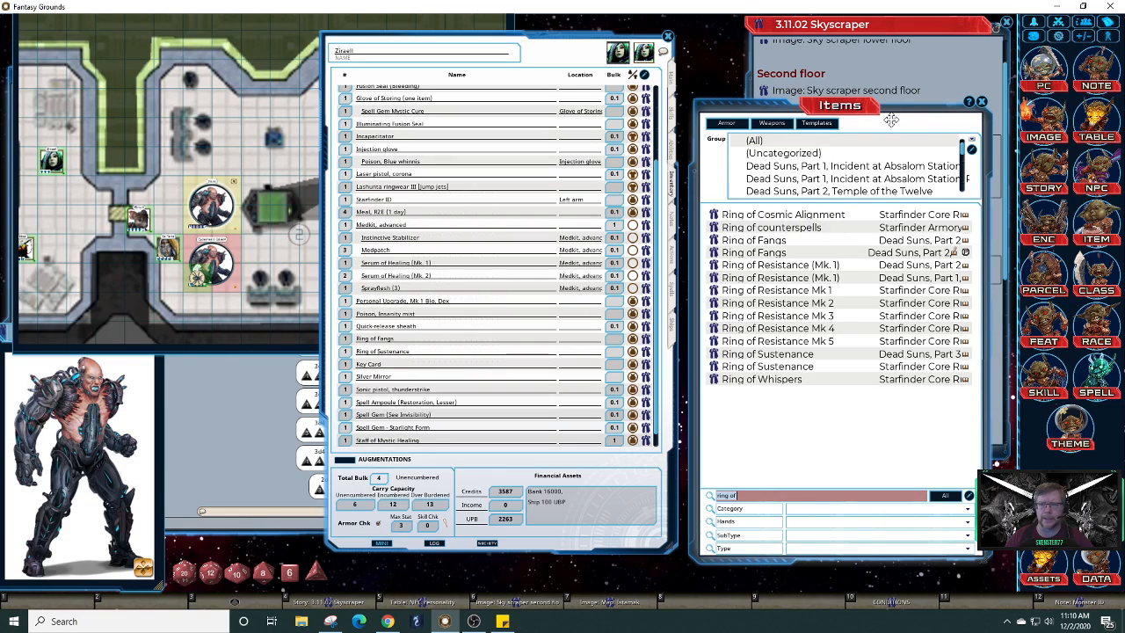
left_click_drag(890, 119, 626, 72)
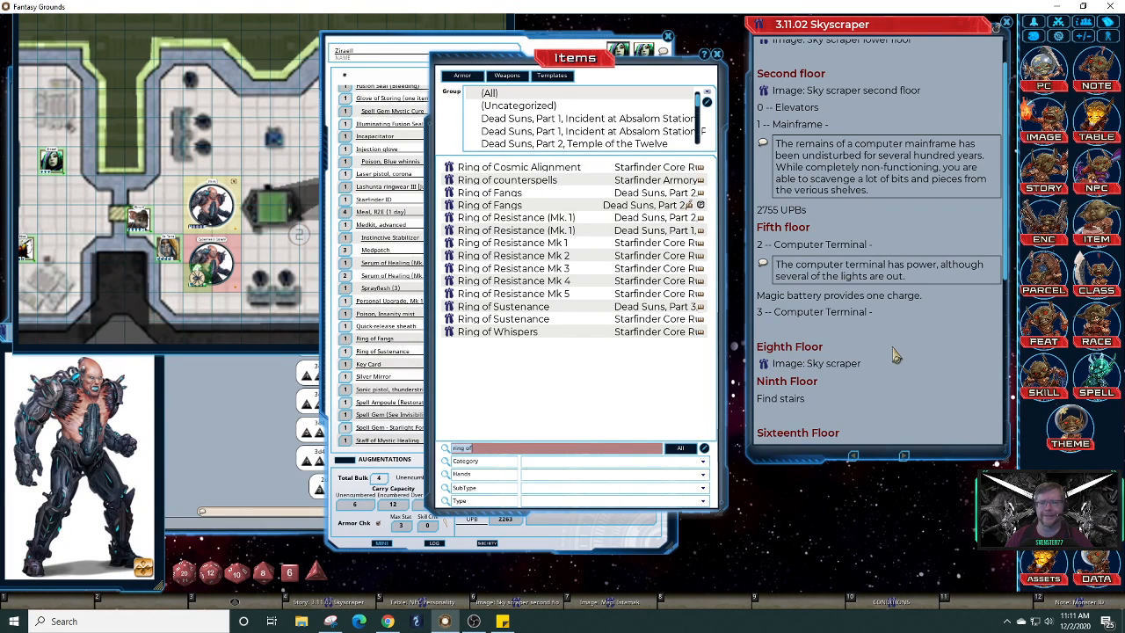
left_click(885, 384)
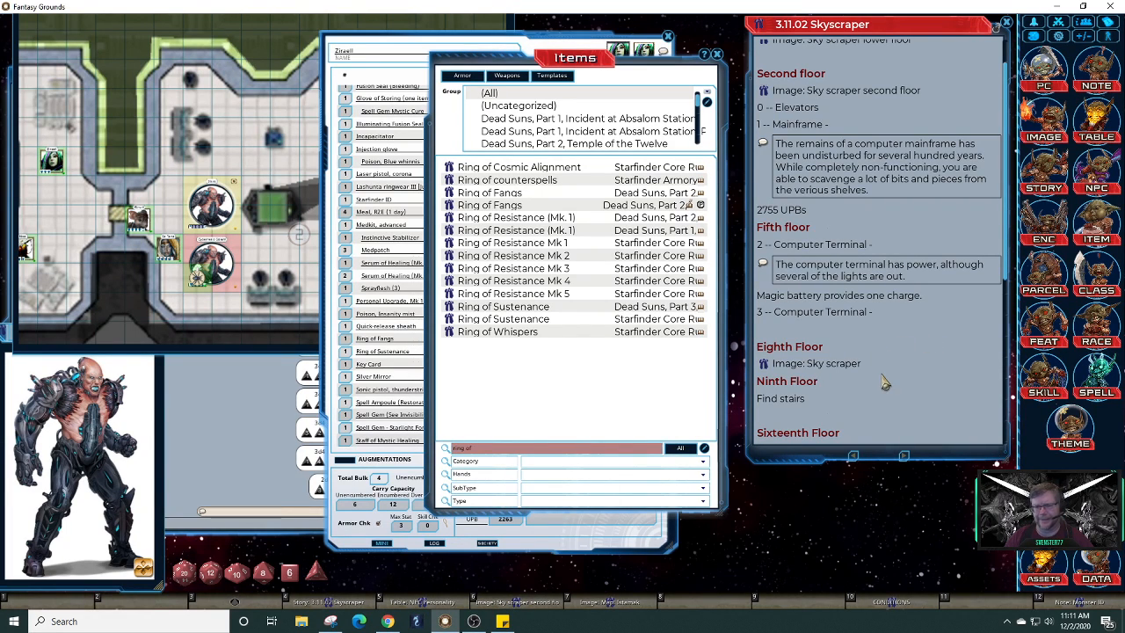
left_click_drag(655, 75, 912, 115)
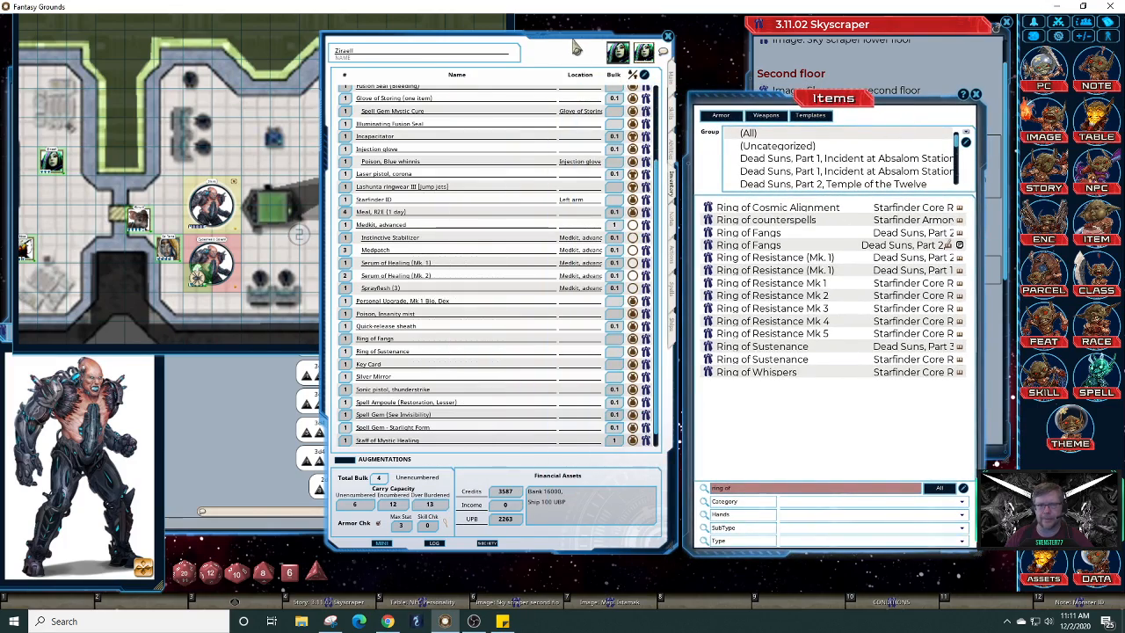
Move the character sheet aside, look over the neighbouring rooms on the map and bring the sheet back
left_click_drag(576, 45, 874, 115)
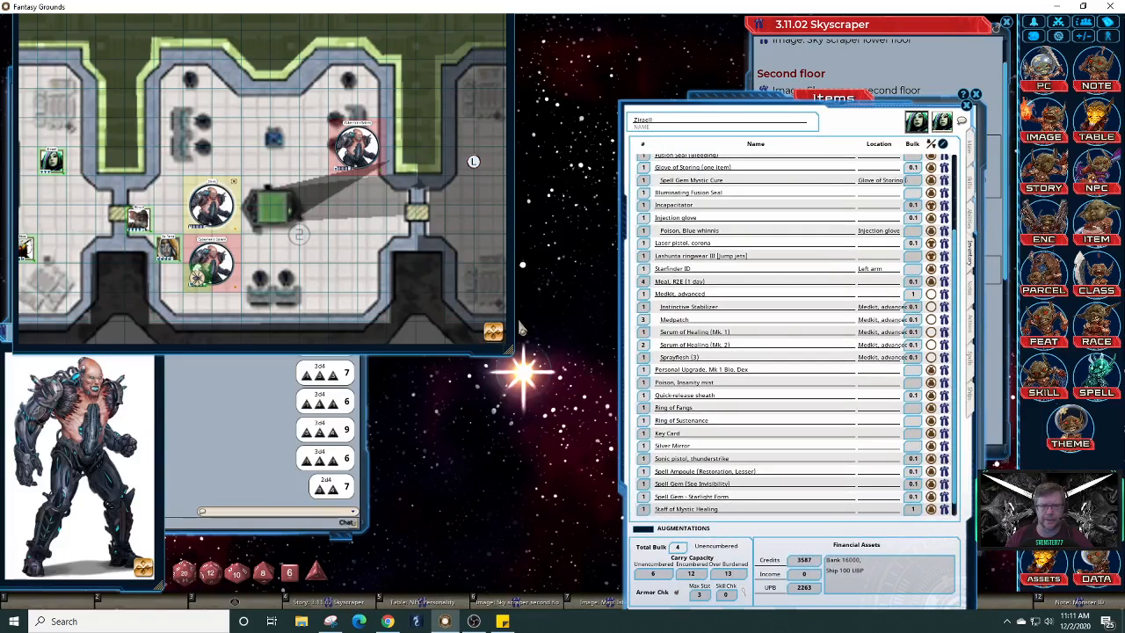
left_click_drag(495, 331, 527, 281)
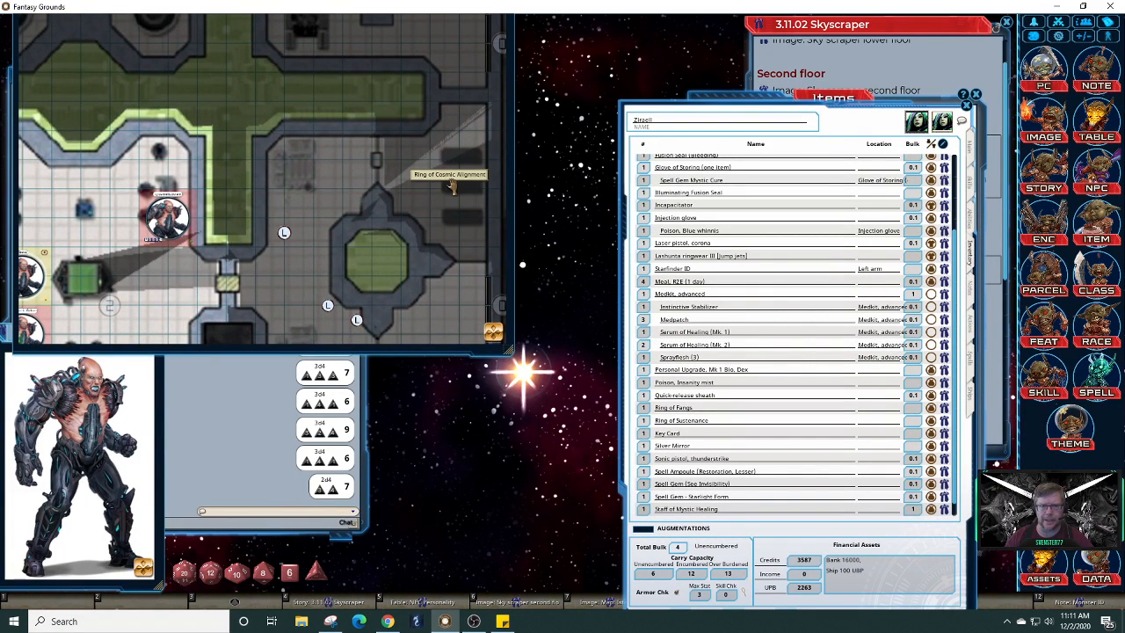
left_click_drag(820, 123, 611, 79)
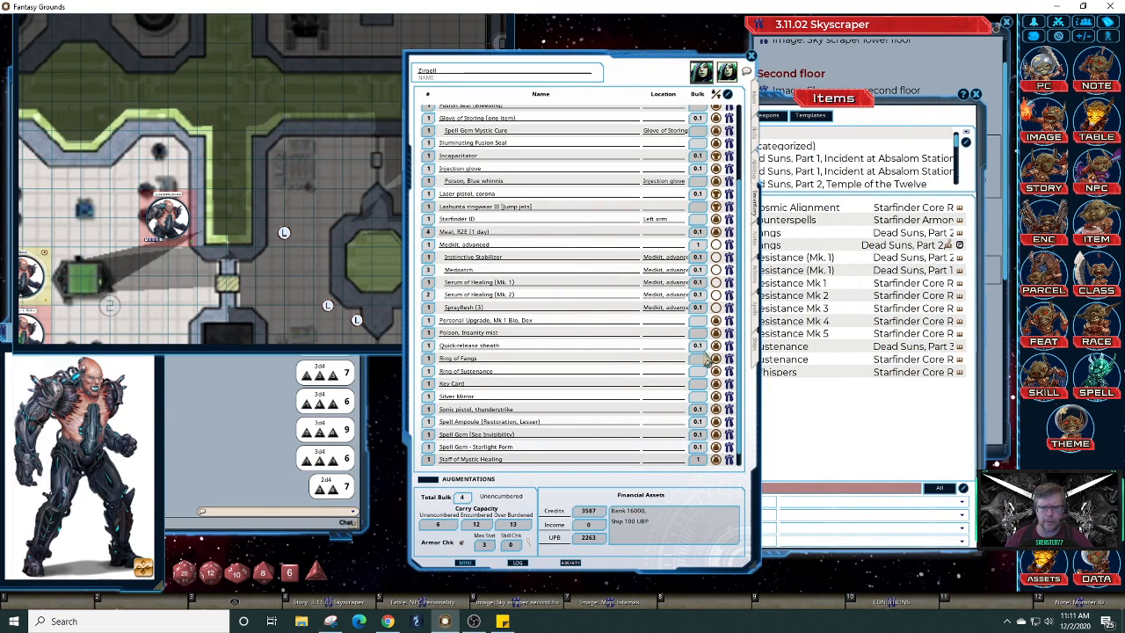
Open the Ring of Fangs record from the inventory, close the item list and arrange the record beside the character sheet
left_click(729, 359)
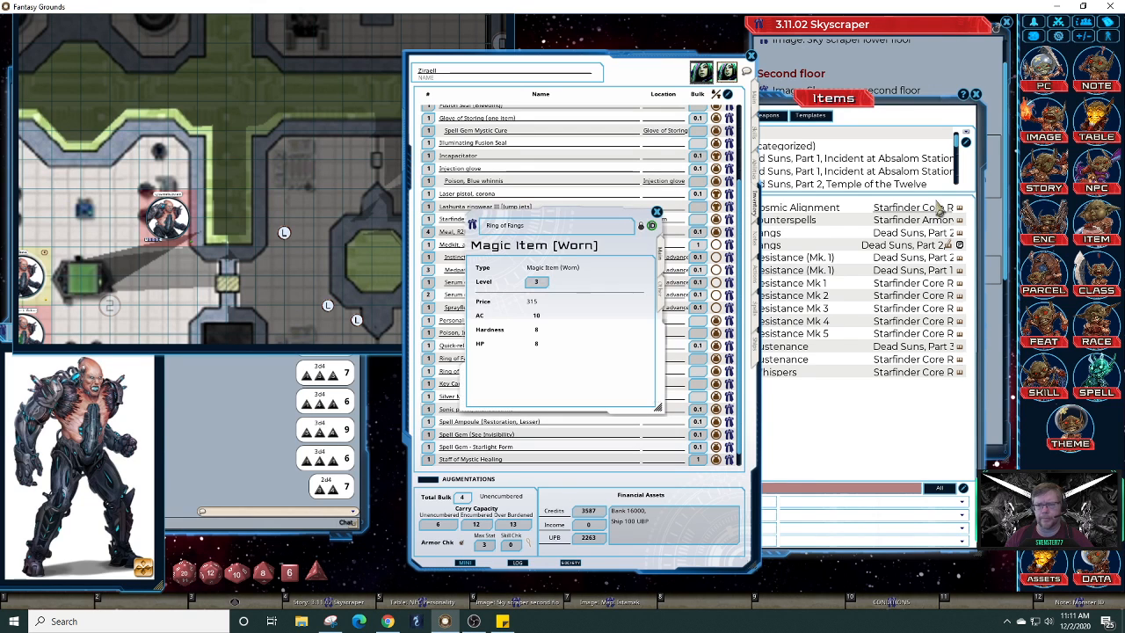
left_click(976, 93)
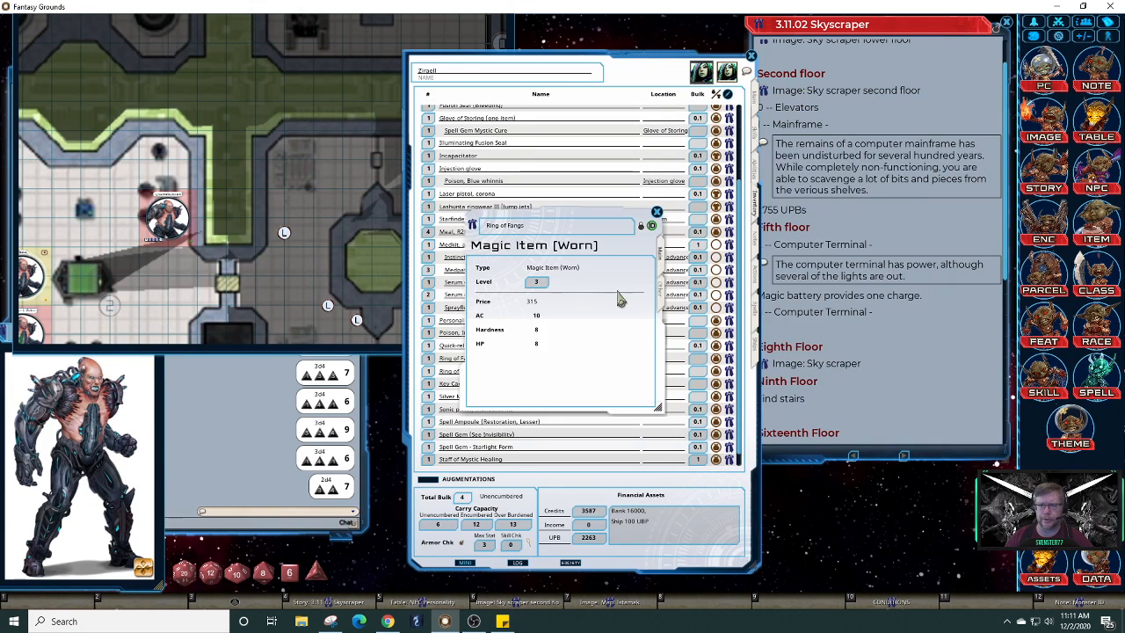
left_click_drag(540, 222, 836, 239)
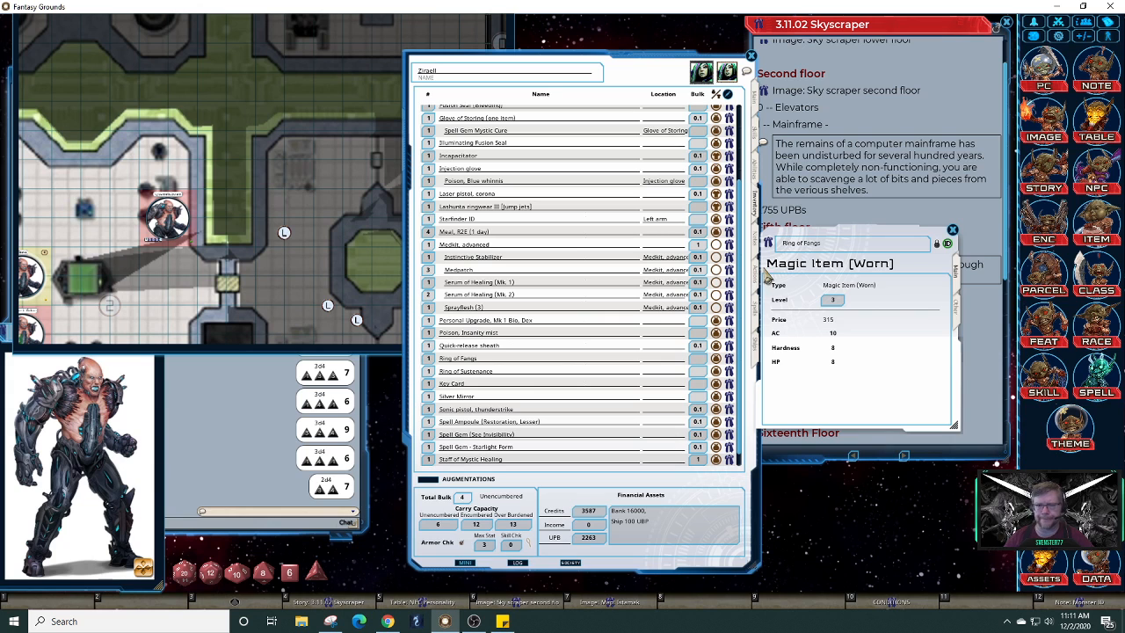
left_click_drag(743, 177, 692, 169)
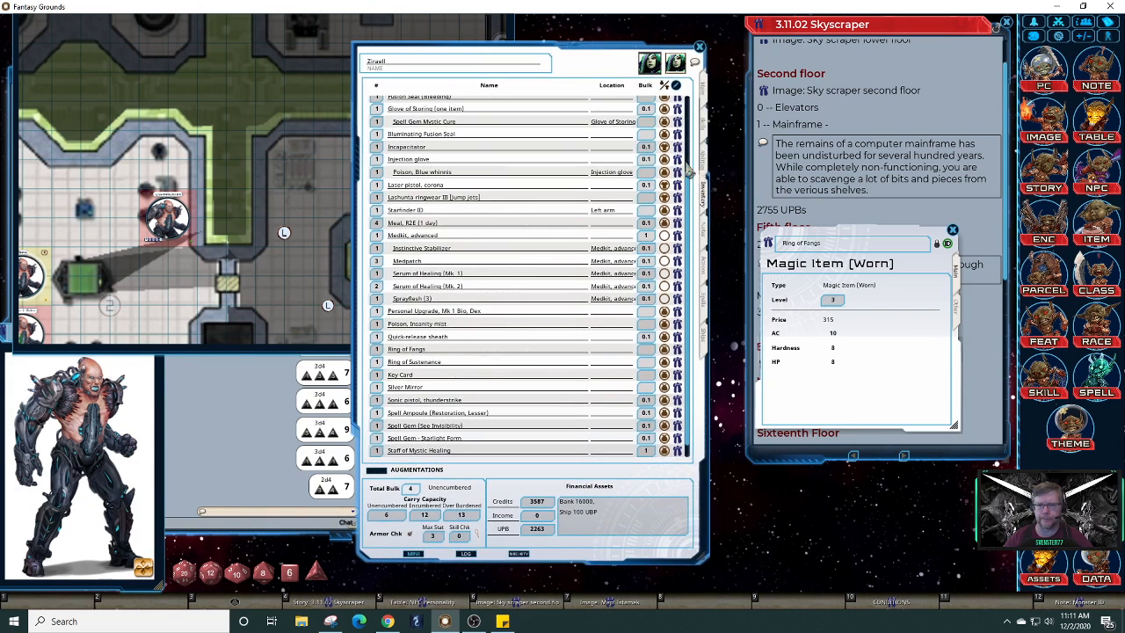
Show the character's actions and add an empty spell class and a new weapon entry to them
left_click(704, 268)
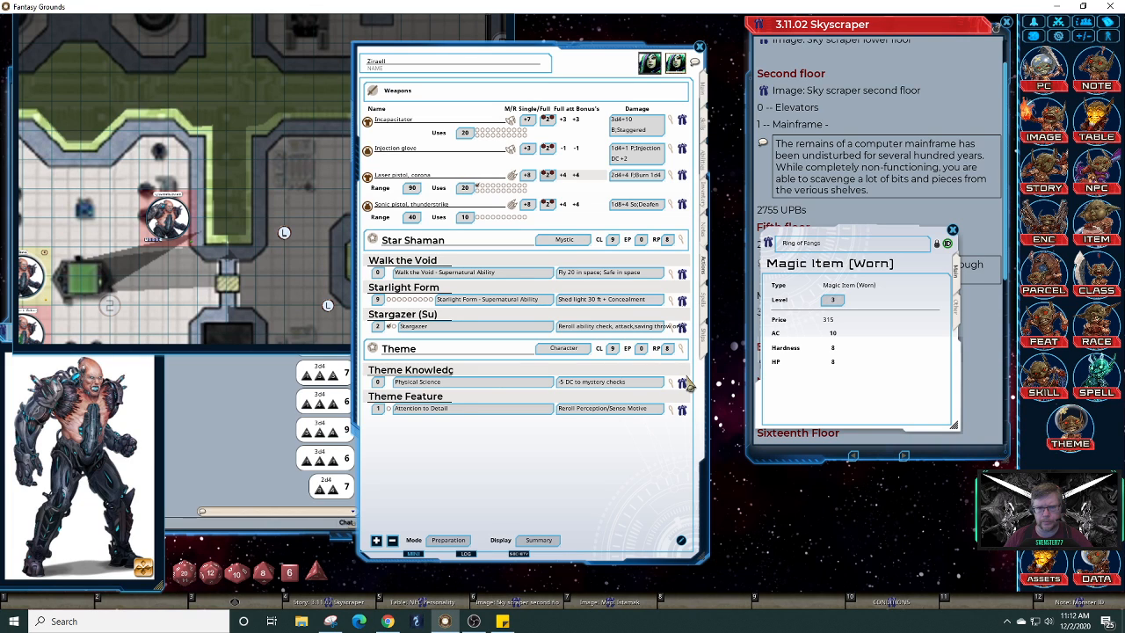
right_click(595, 188)
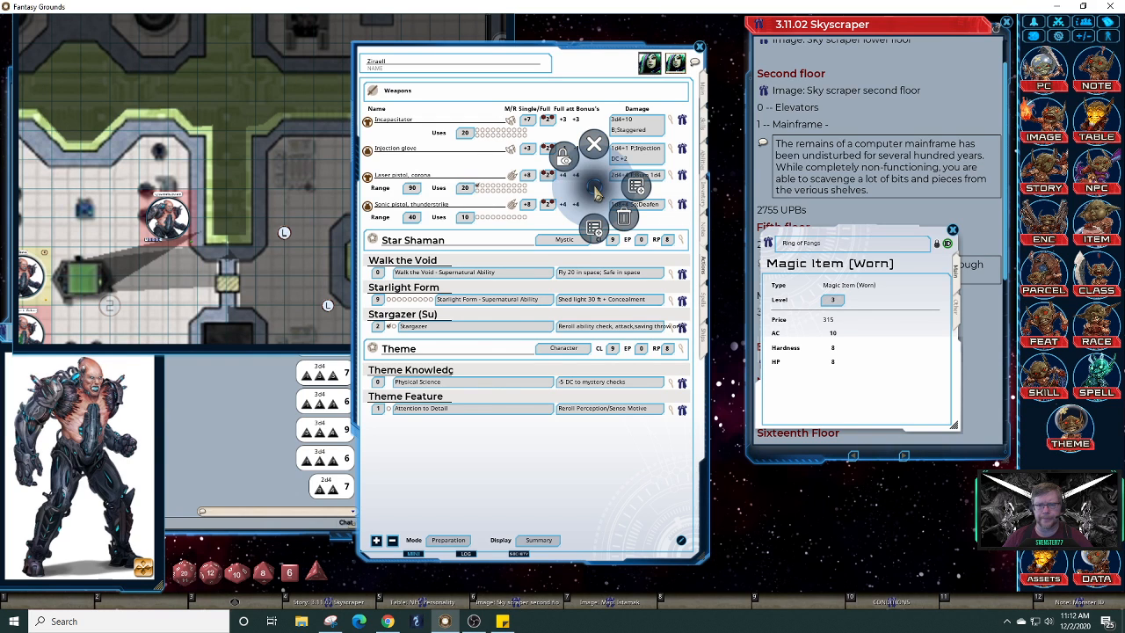
left_click(595, 228)
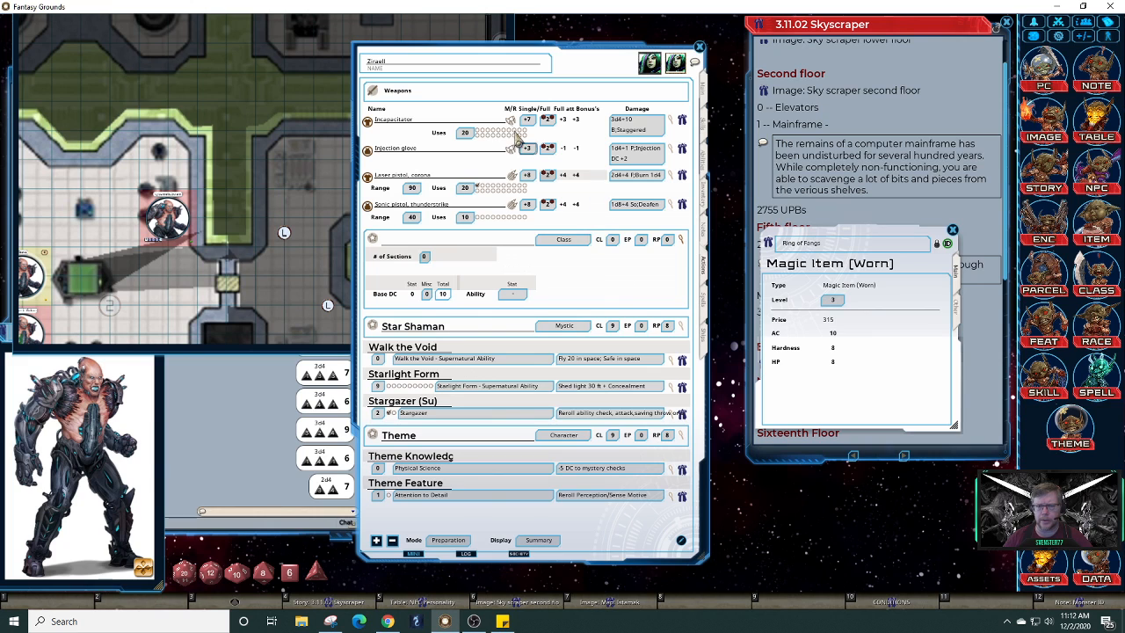
right_click(415, 127)
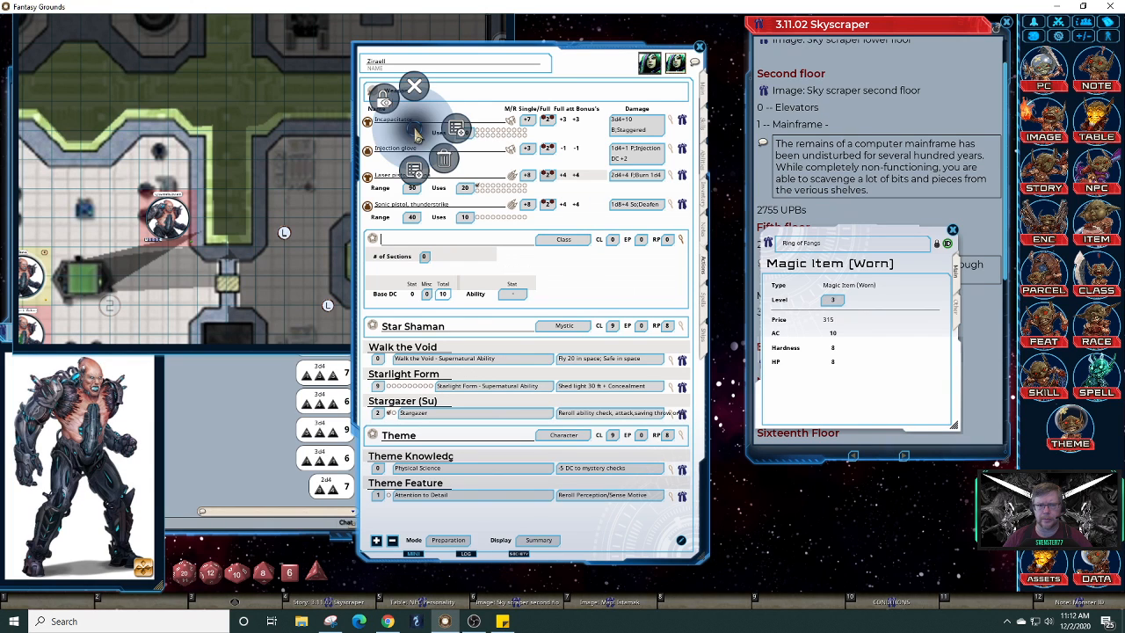
left_click(457, 129)
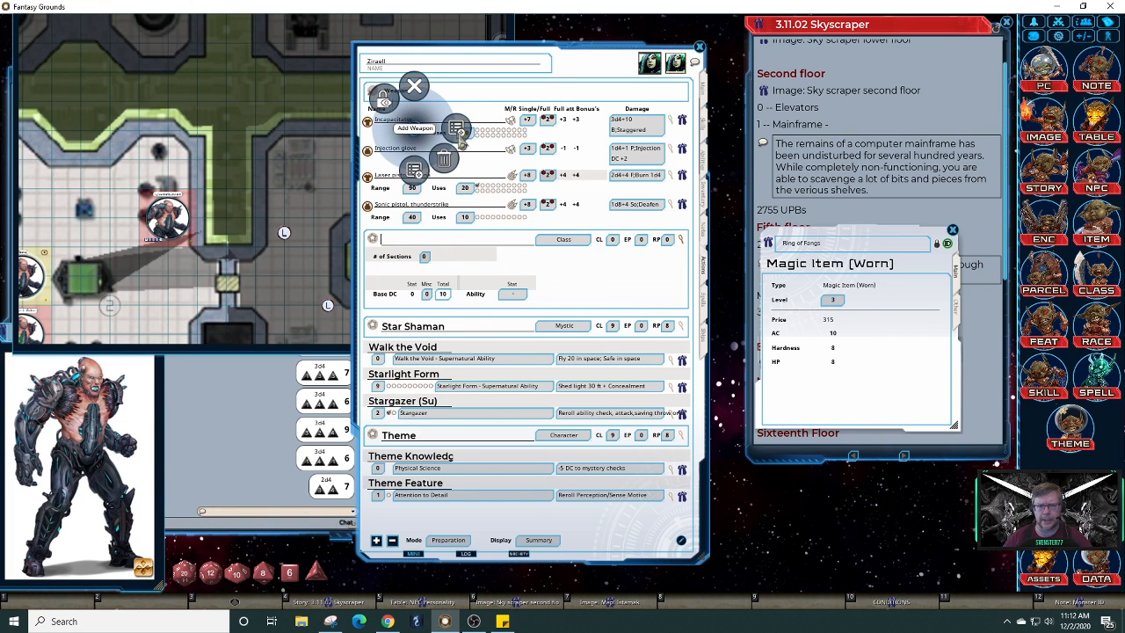
Delete the empty spell class from the character's actions and finish editing the list
left_click(681, 539)
left_click(682, 262)
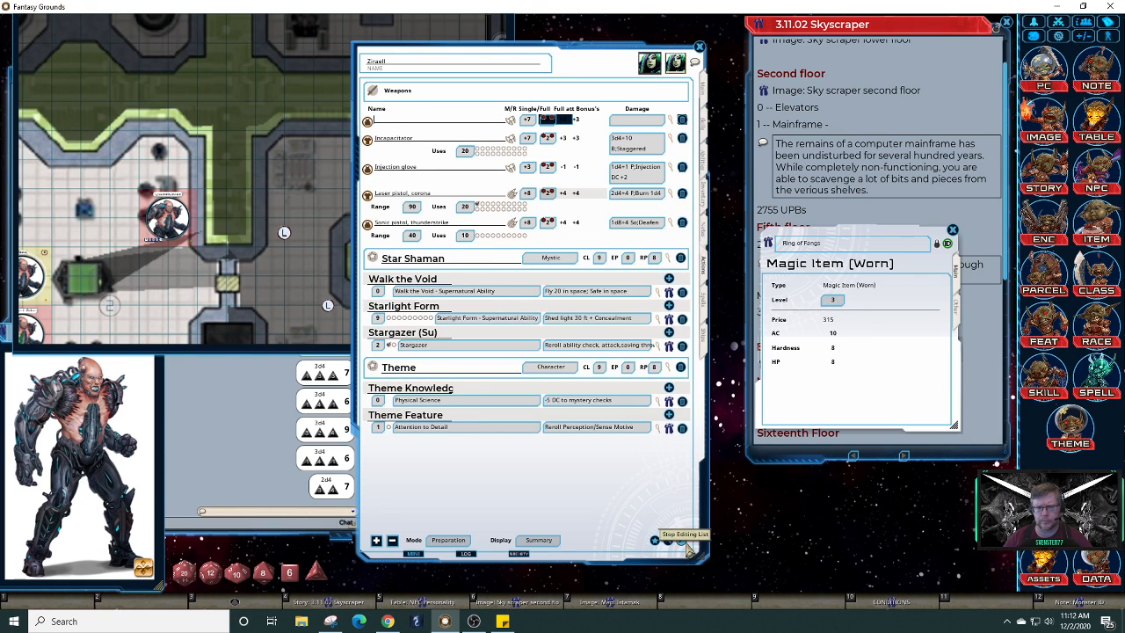
left_click(684, 542)
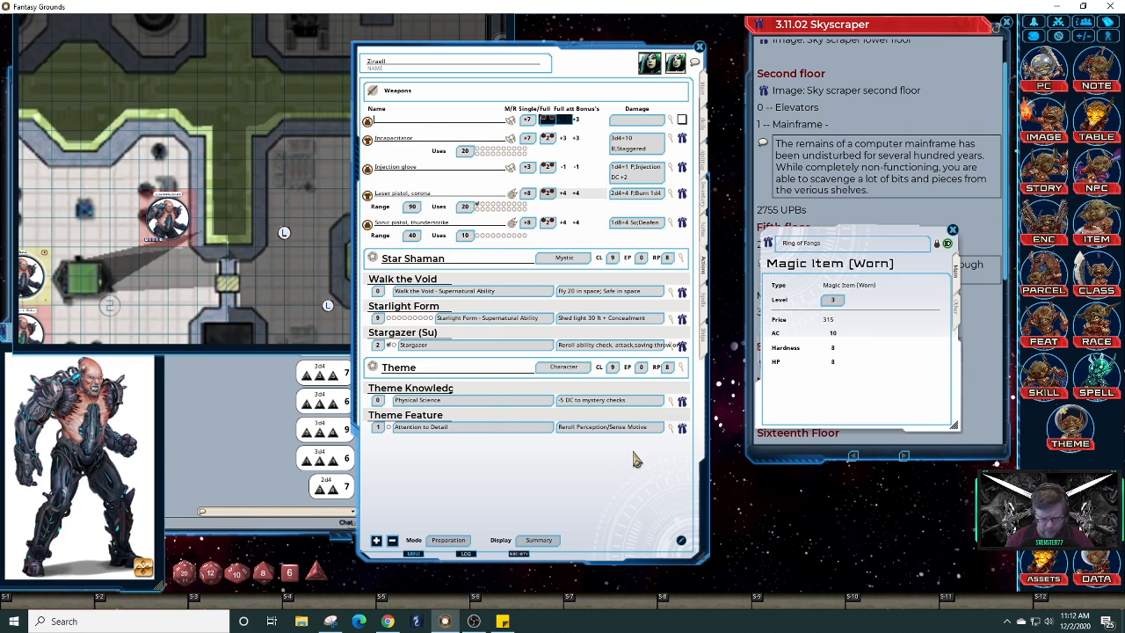
Name the new weapon entry "Ring of Fangs Bite"
type("B")
type("ing o")
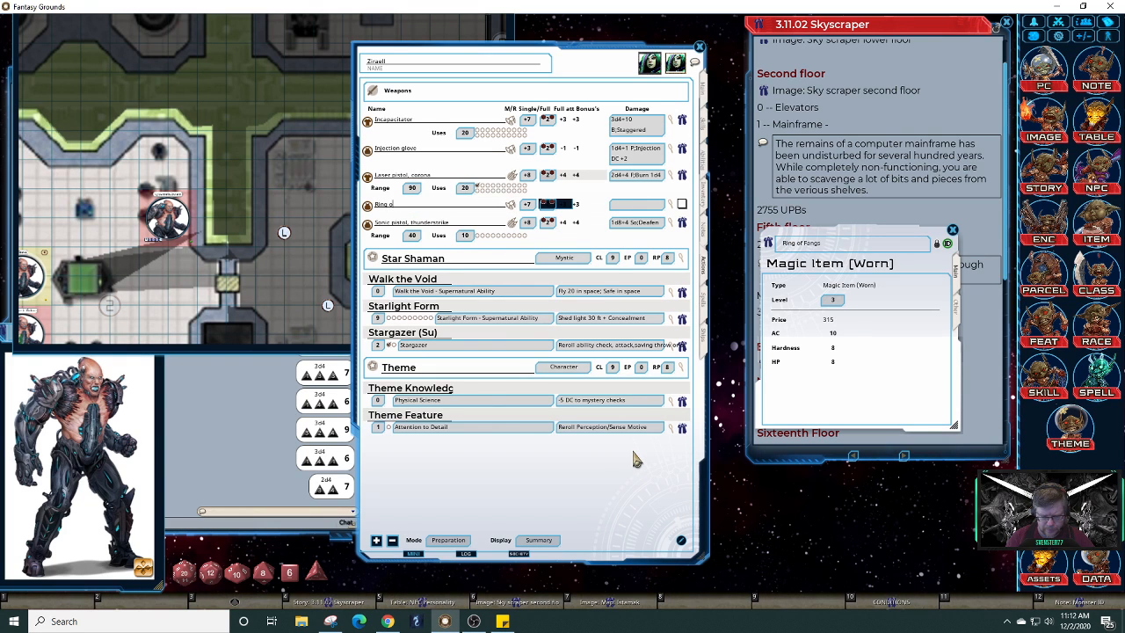
type("f Fangs Bite")
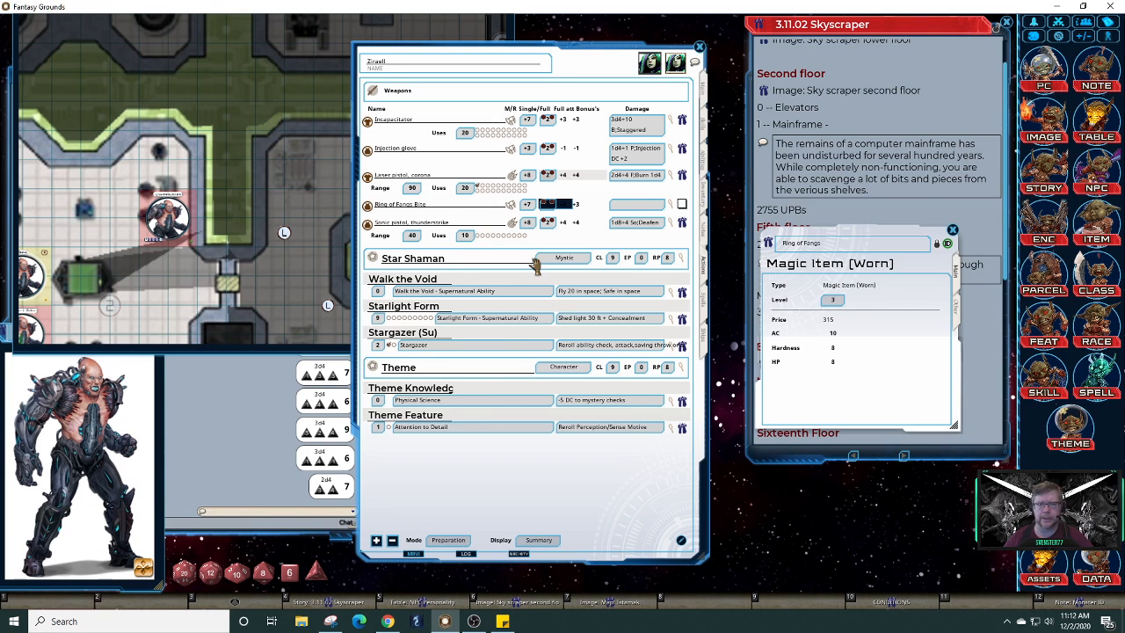
Show the Ring of Fangs' description, widen its record and move it higher beside the character sheet
left_click(960, 320)
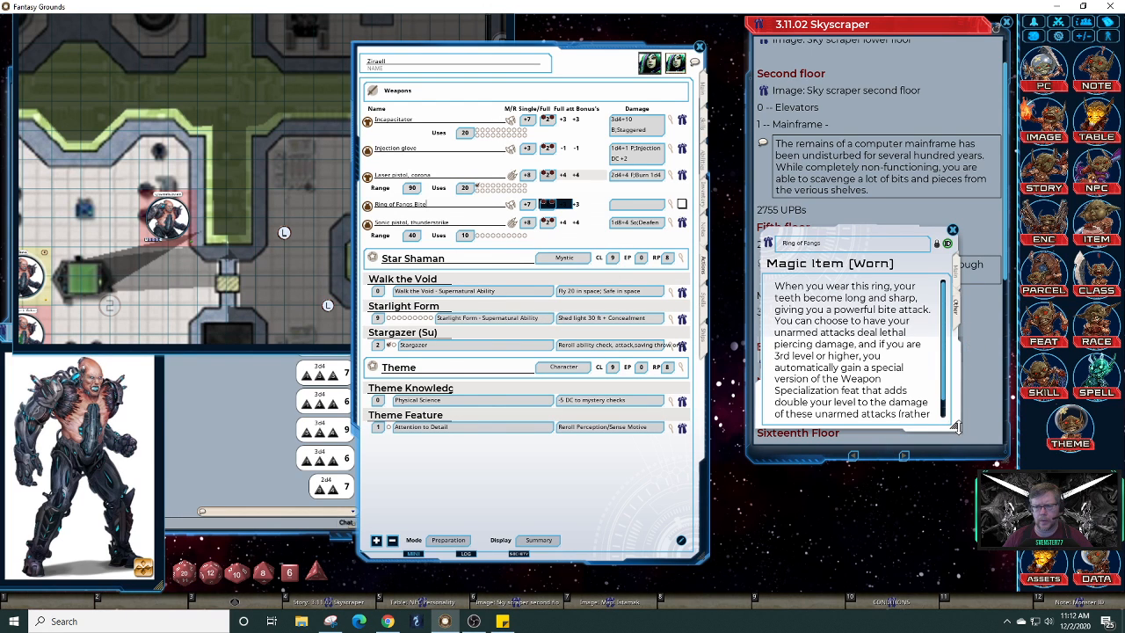
left_click_drag(959, 428, 1098, 426)
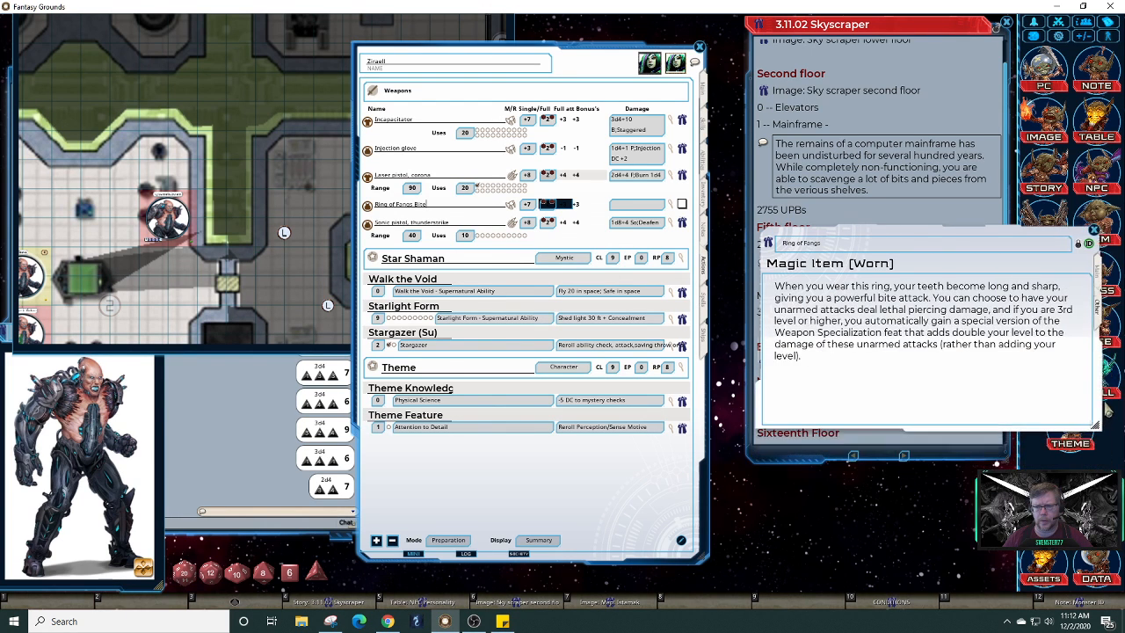
left_click_drag(967, 241, 930, 147)
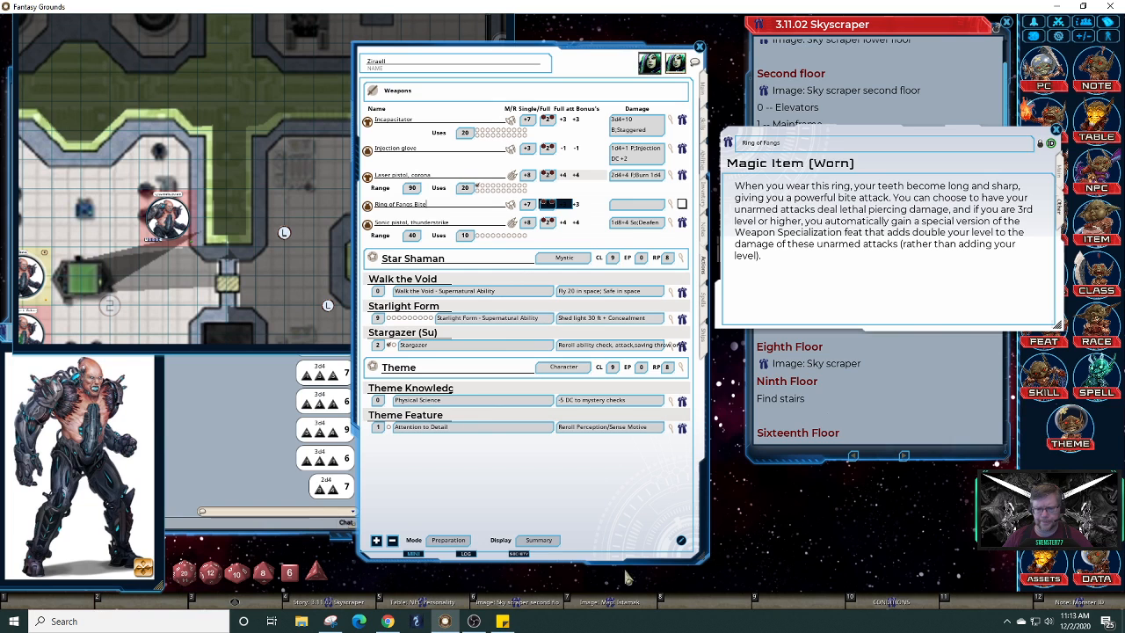
Switch to Chrome, look up unarmed strike damage by searching for "unarmed attack starfinder", and close the browser
left_click(387, 622)
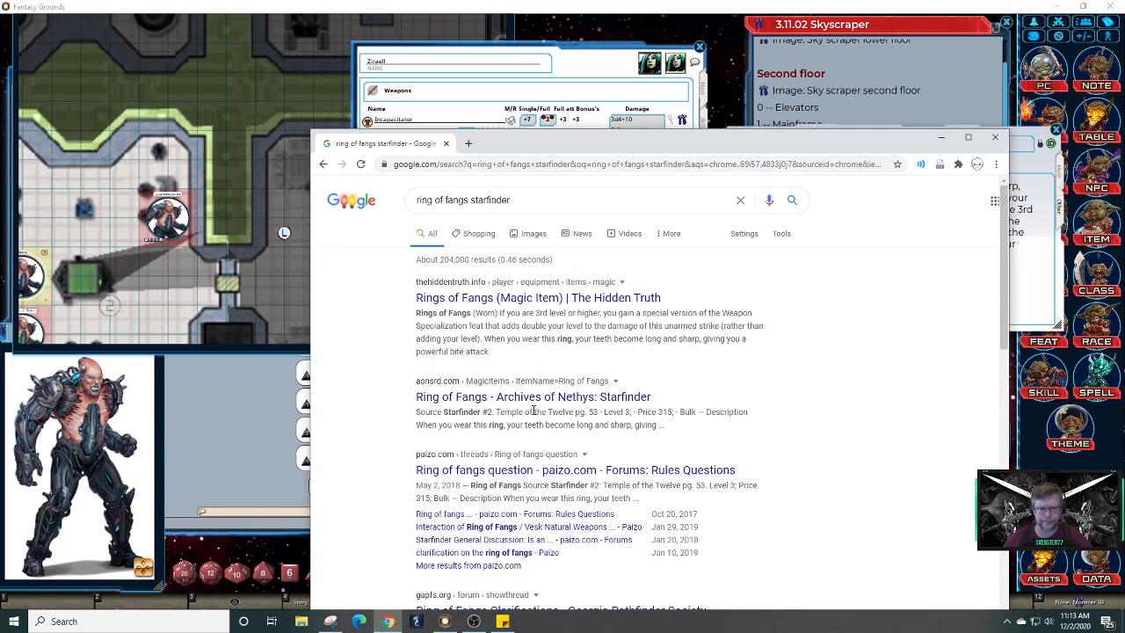
left_click_drag(470, 200, 381, 199)
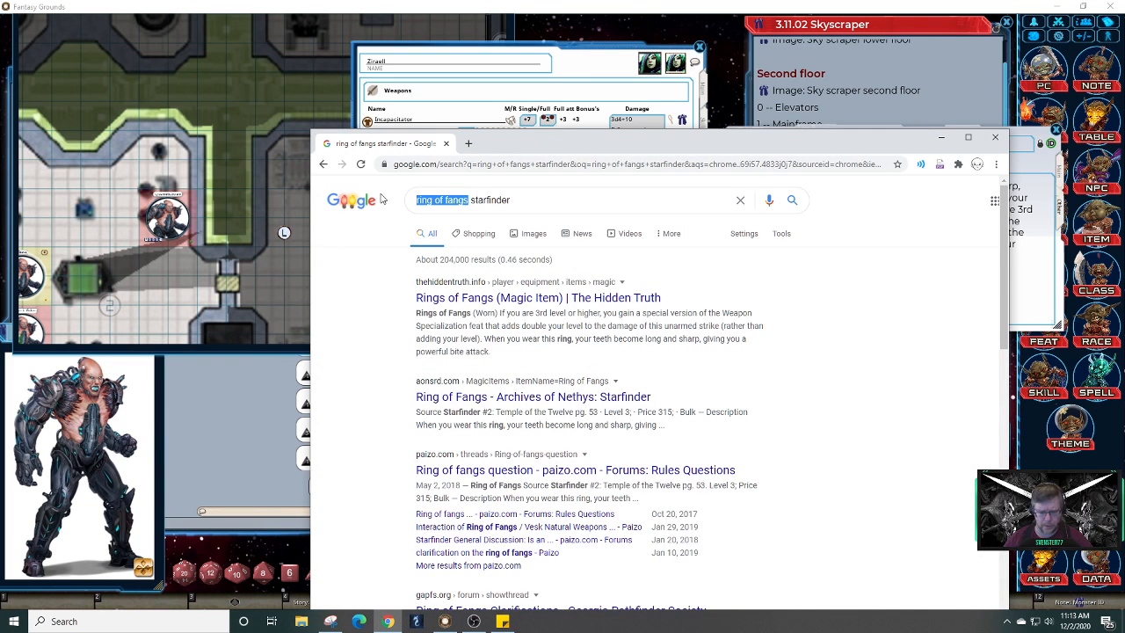
type("unarmed a")
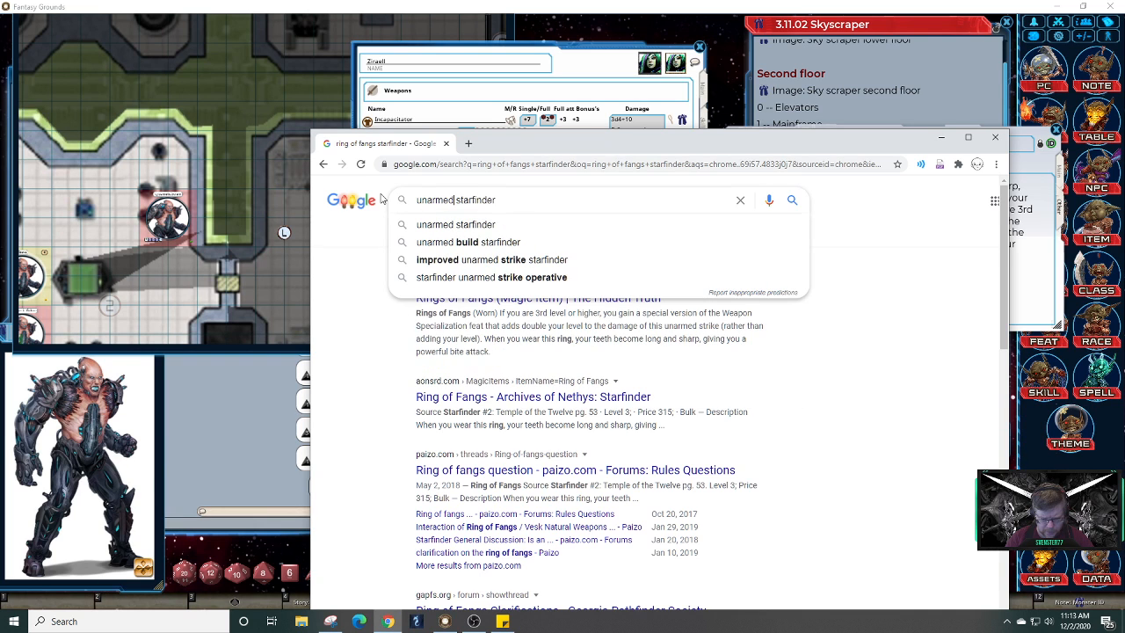
type("tack")
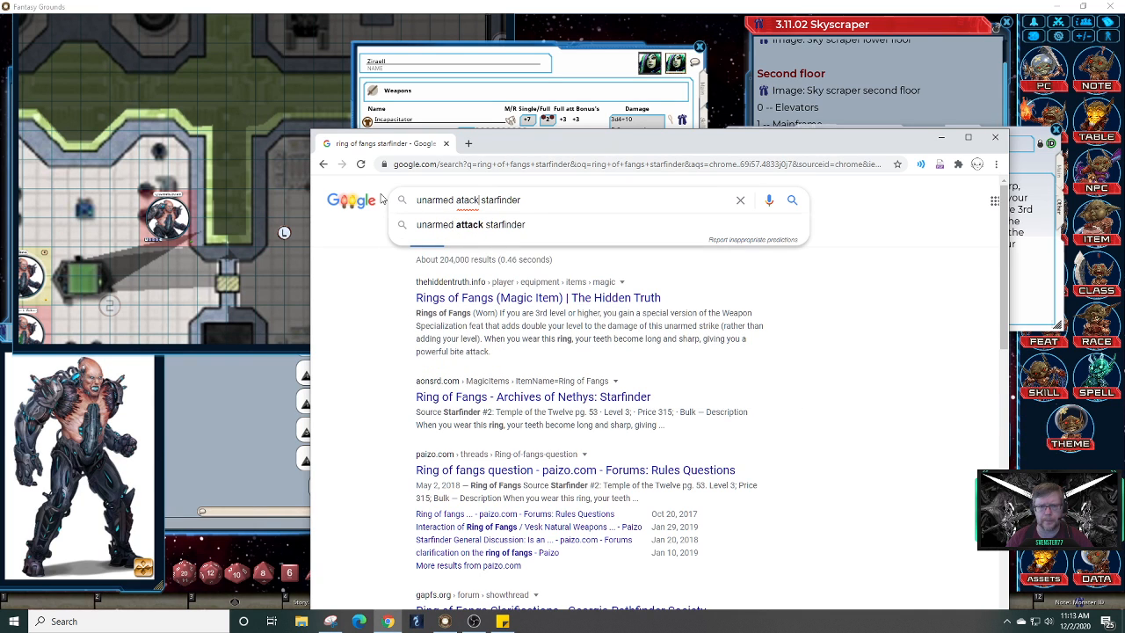
key("Left")
key("Left")
key("Left")
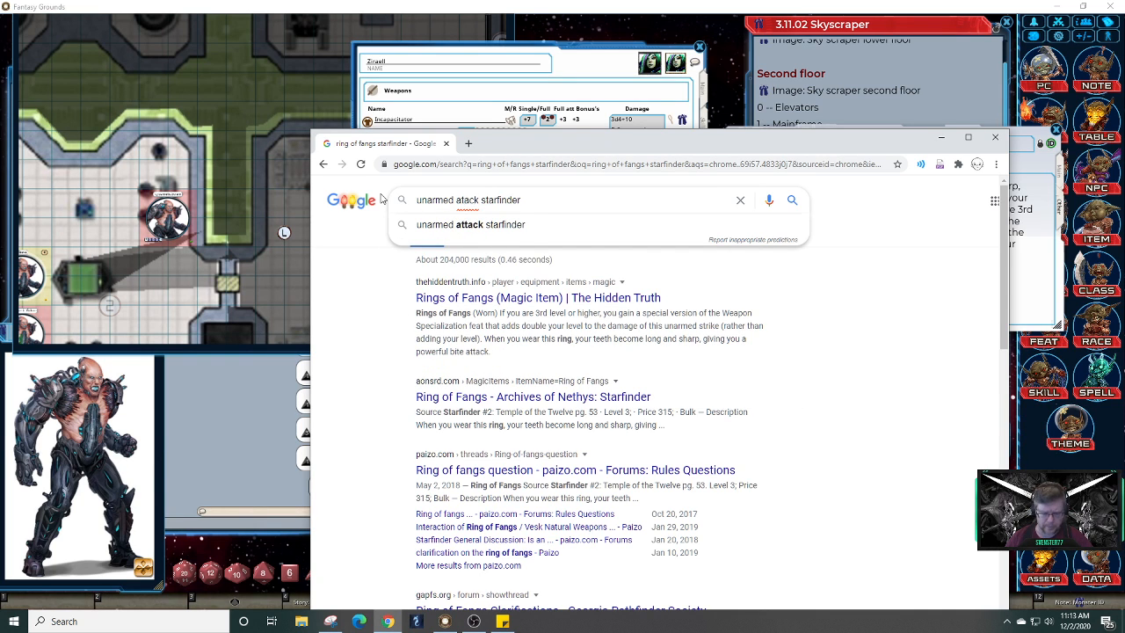
type("t")
key("Return")
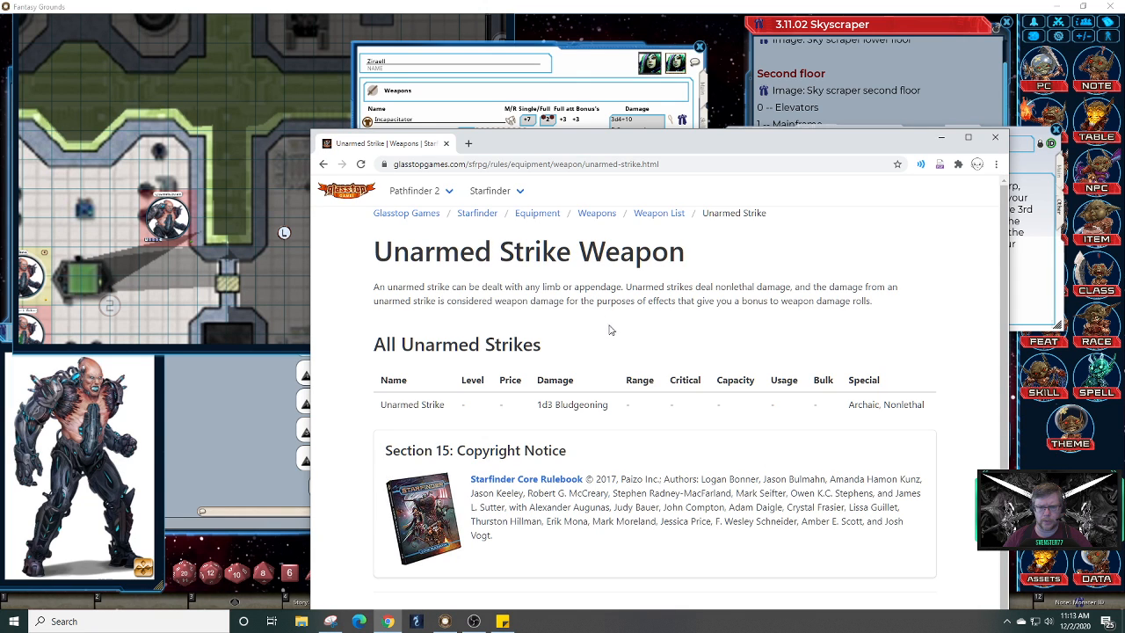
scroll(967, 308, "down", 1)
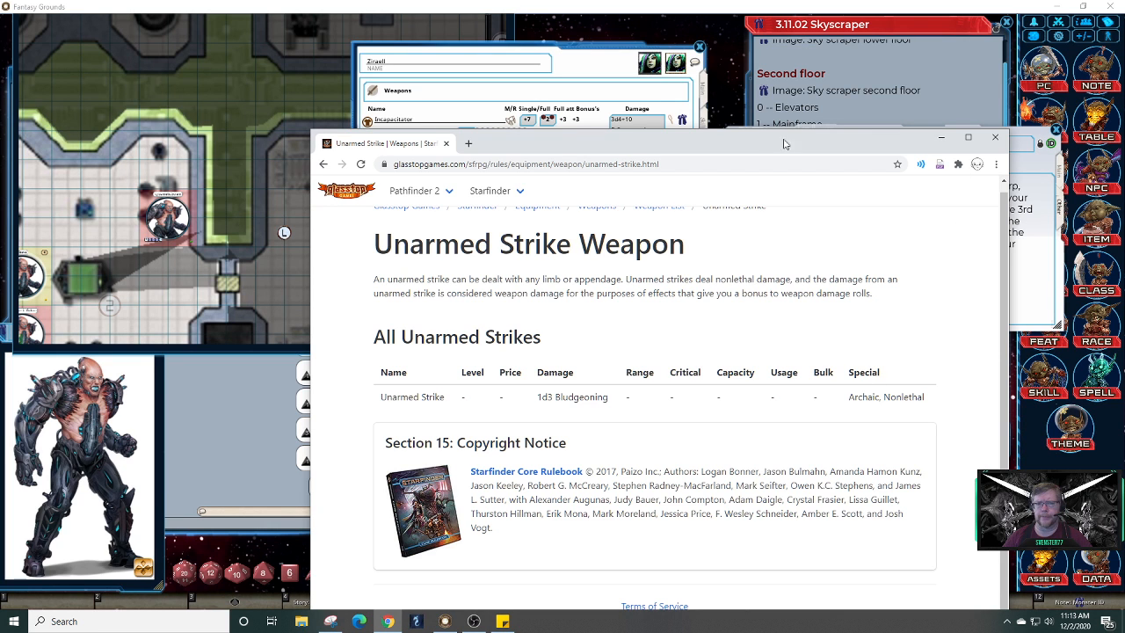
left_click(997, 139)
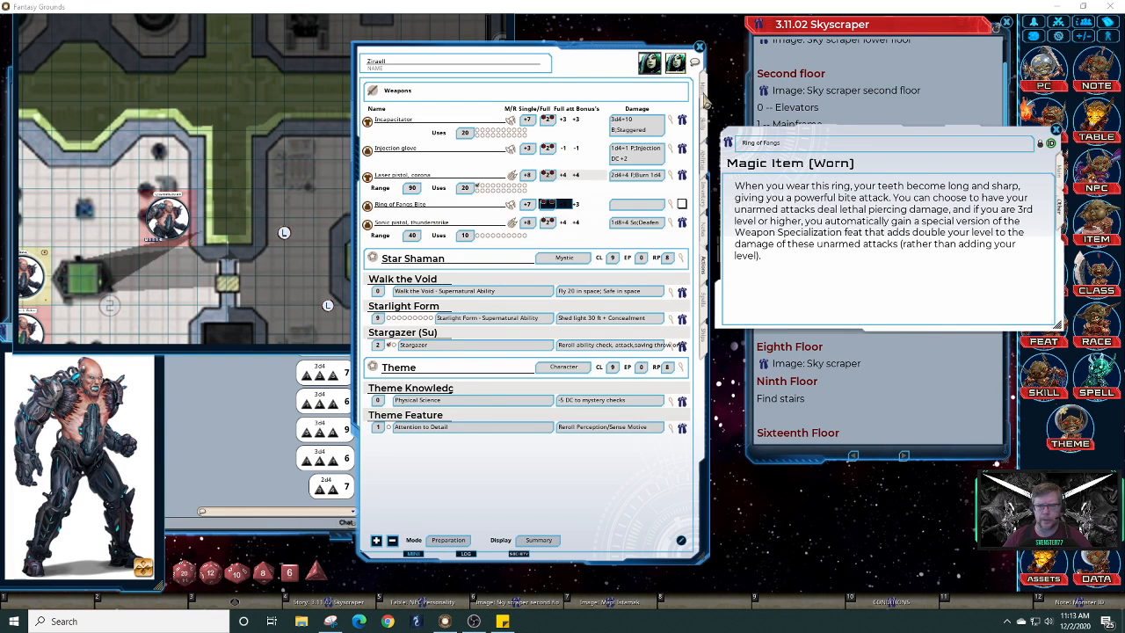
Open the weapon details of the Ring of Fangs Bite and place them below the ring's description
left_click(672, 207)
left_click(581, 273)
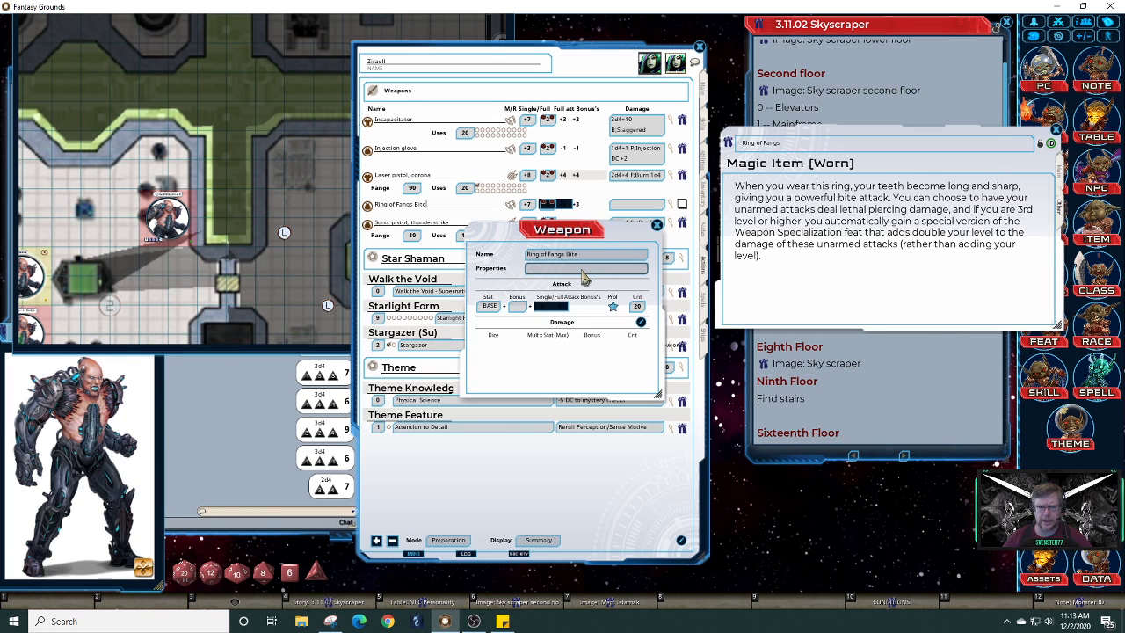
left_click(582, 270)
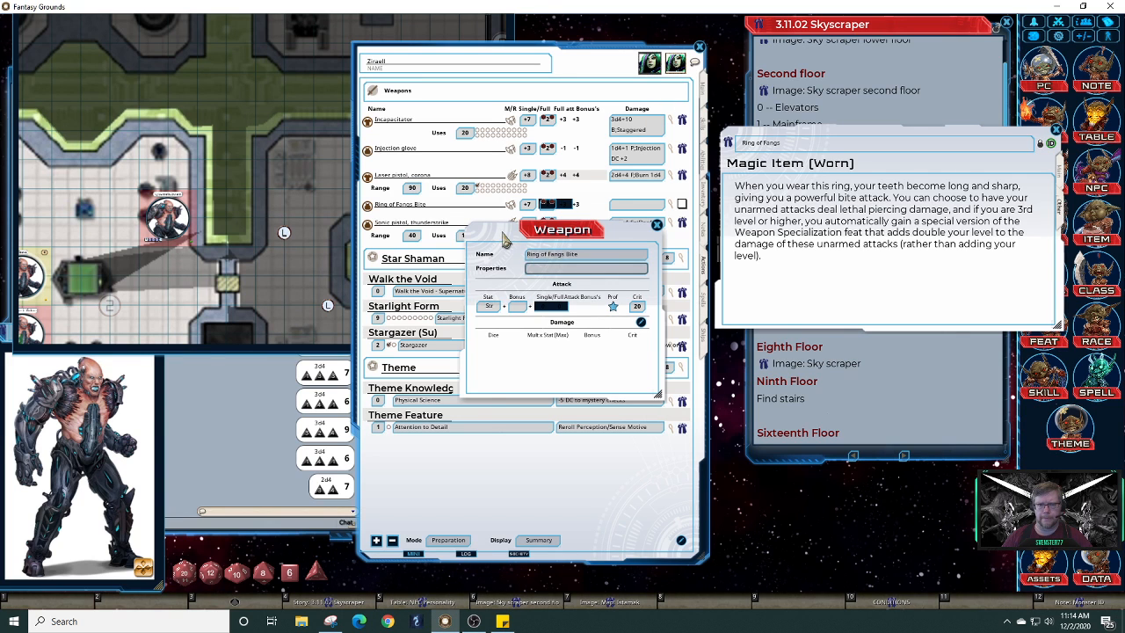
left_click_drag(540, 244, 758, 299)
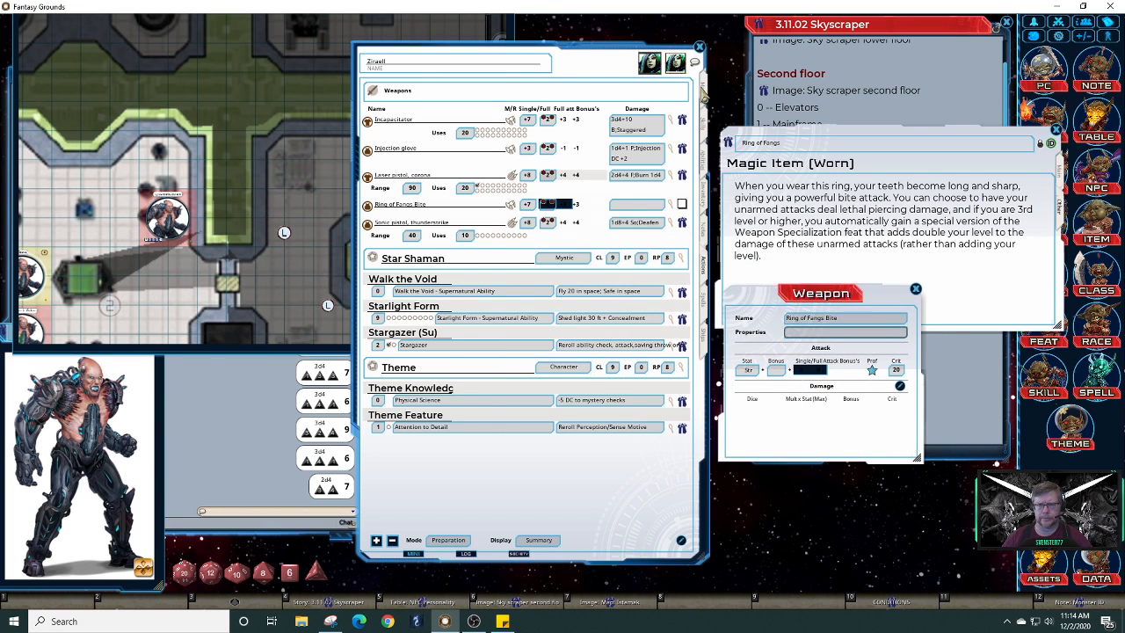
Check the character's ability scores and set the bite's attack stat to Dex
left_click(703, 93)
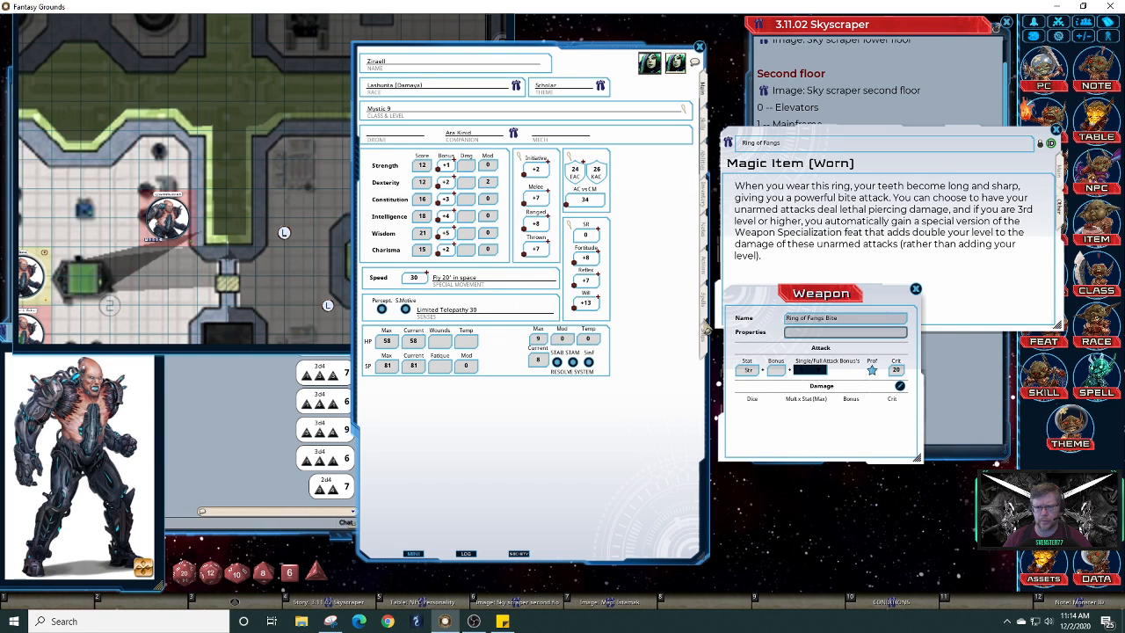
left_click(703, 273)
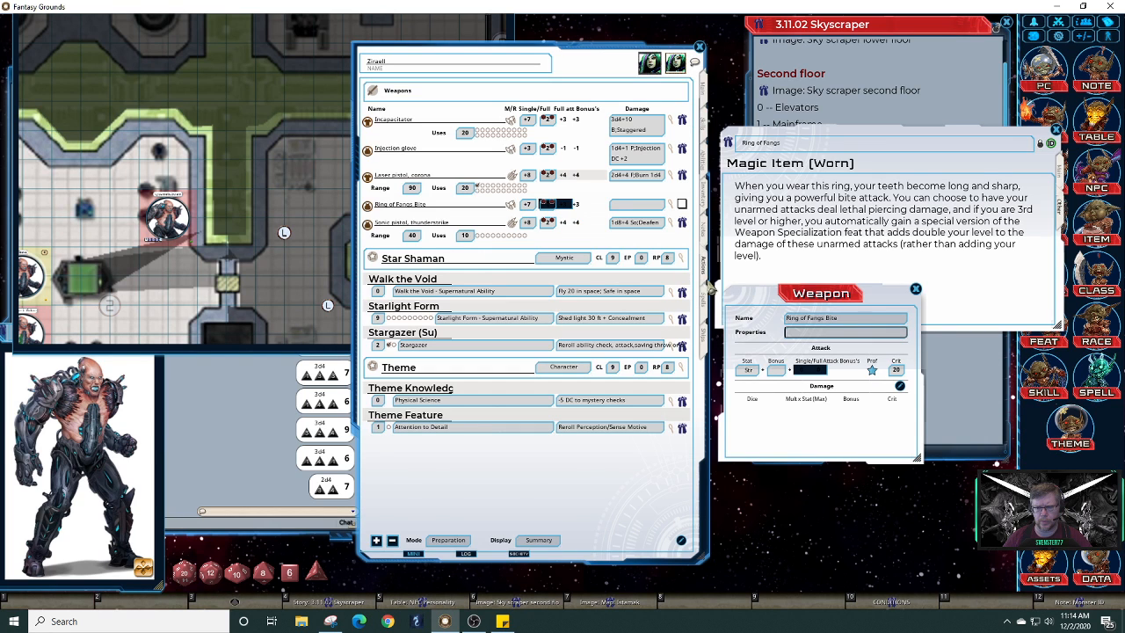
left_click(750, 370)
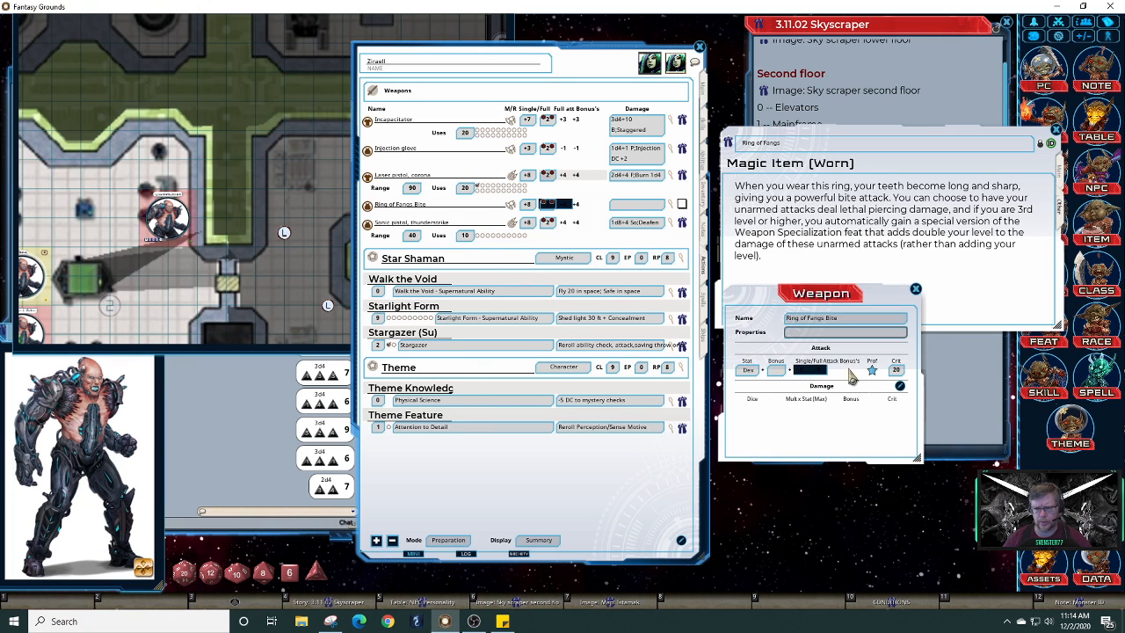
Add a damage entry of one d4 to the Ring of Fangs Bite, with Str as its damage stat
right_click(756, 418)
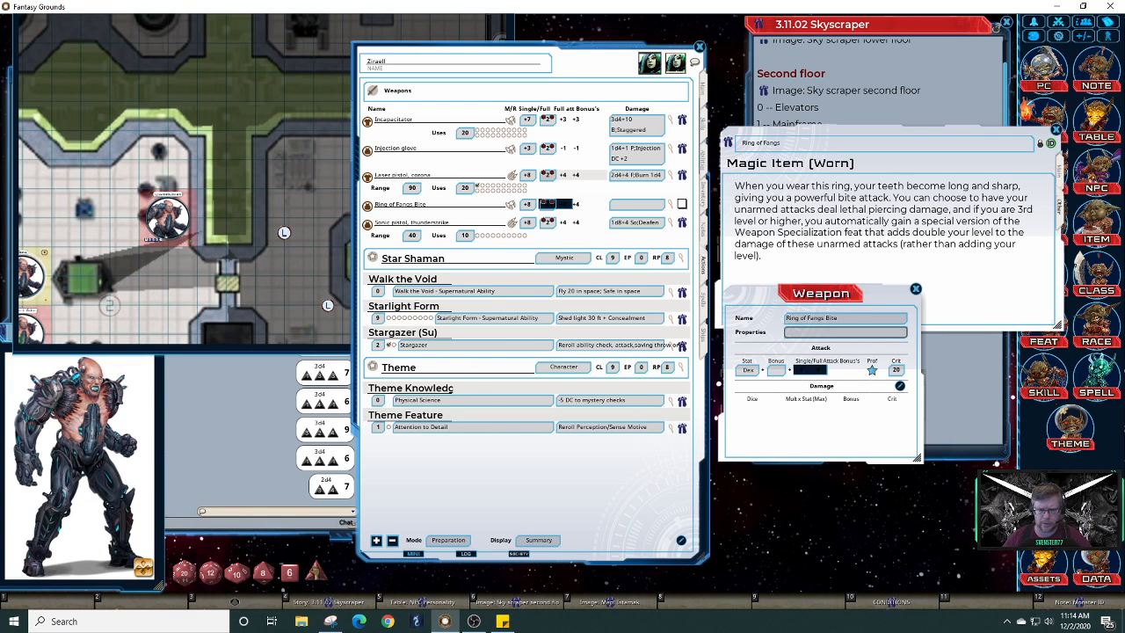
left_click_drag(312, 571, 753, 411)
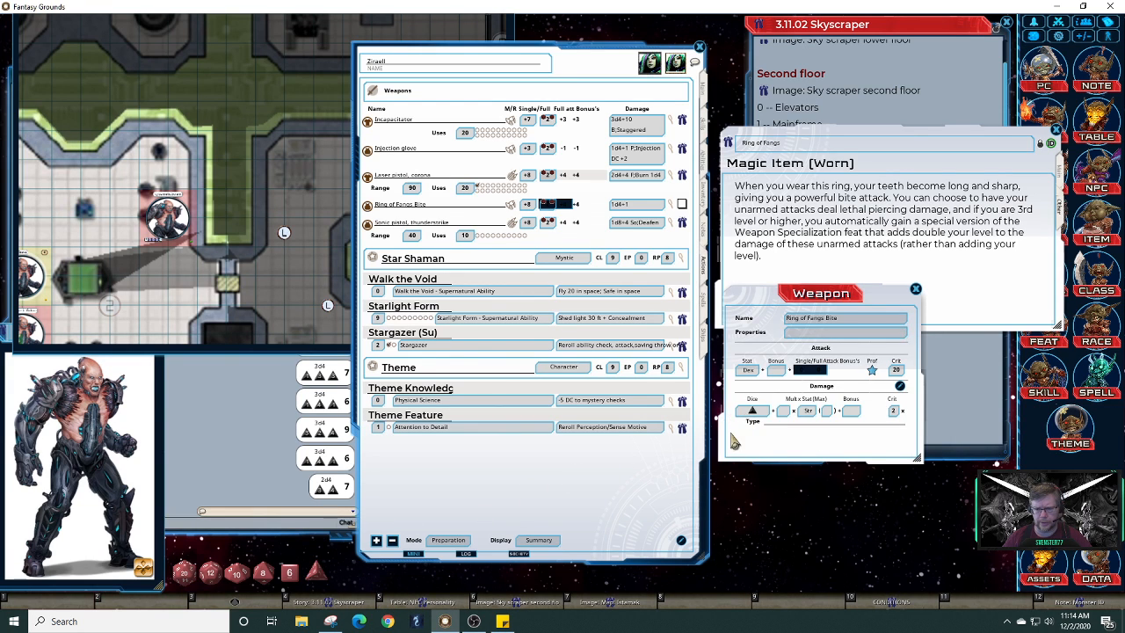
left_click(807, 413)
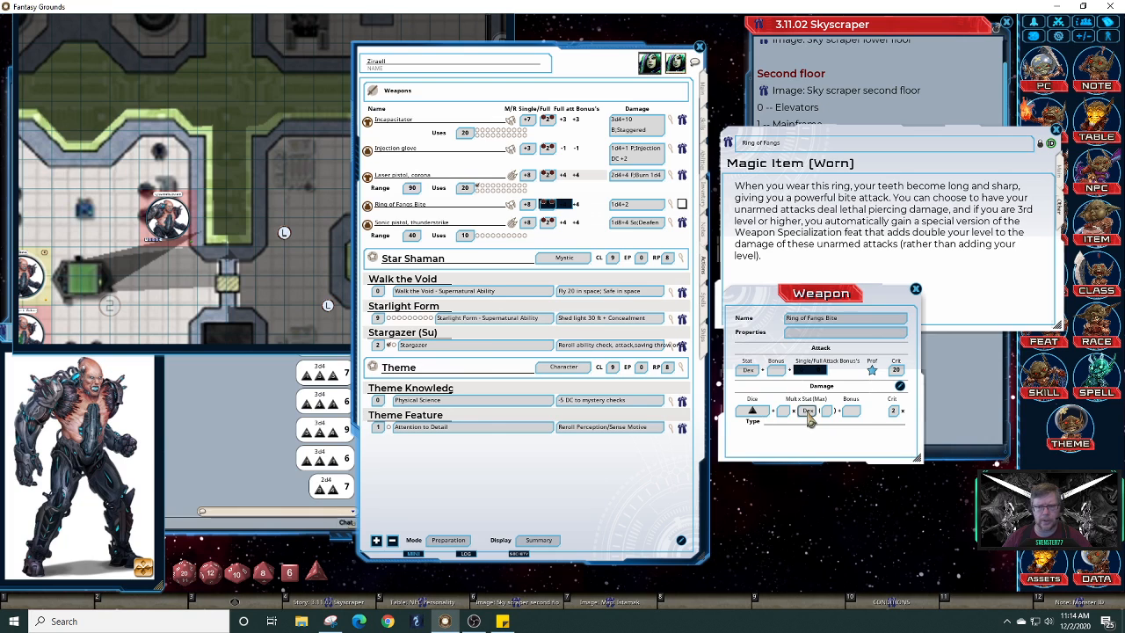
left_click(809, 413)
left_click(808, 413)
left_click(809, 413)
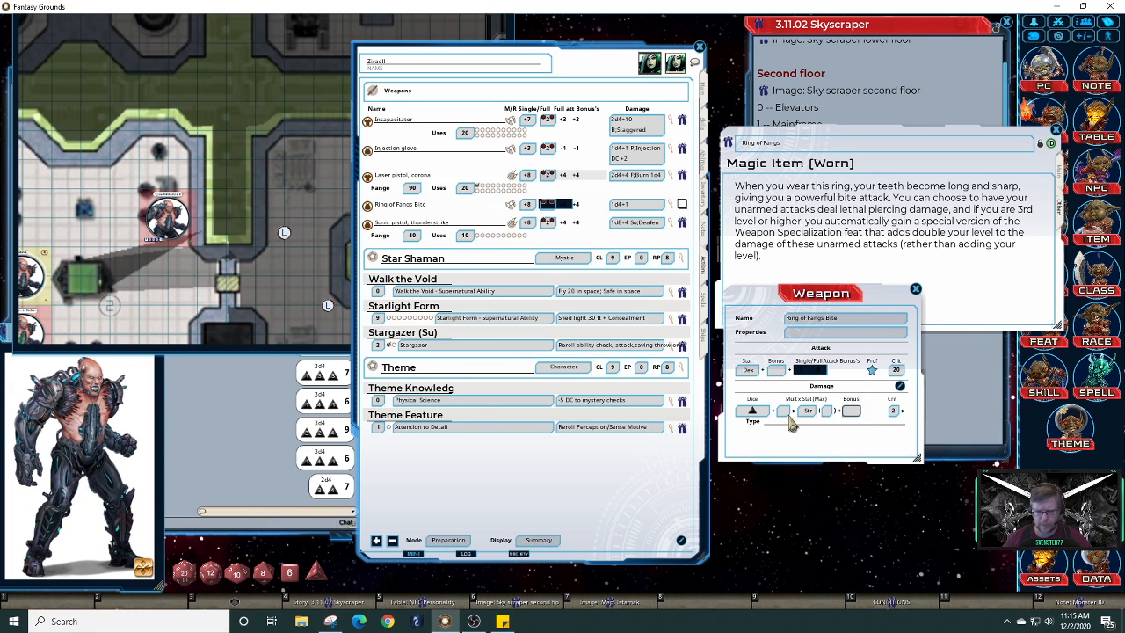
Set the bite's damage bonus to 9 and its damage type to "piercing, magic"
left_click(851, 410)
type("9")
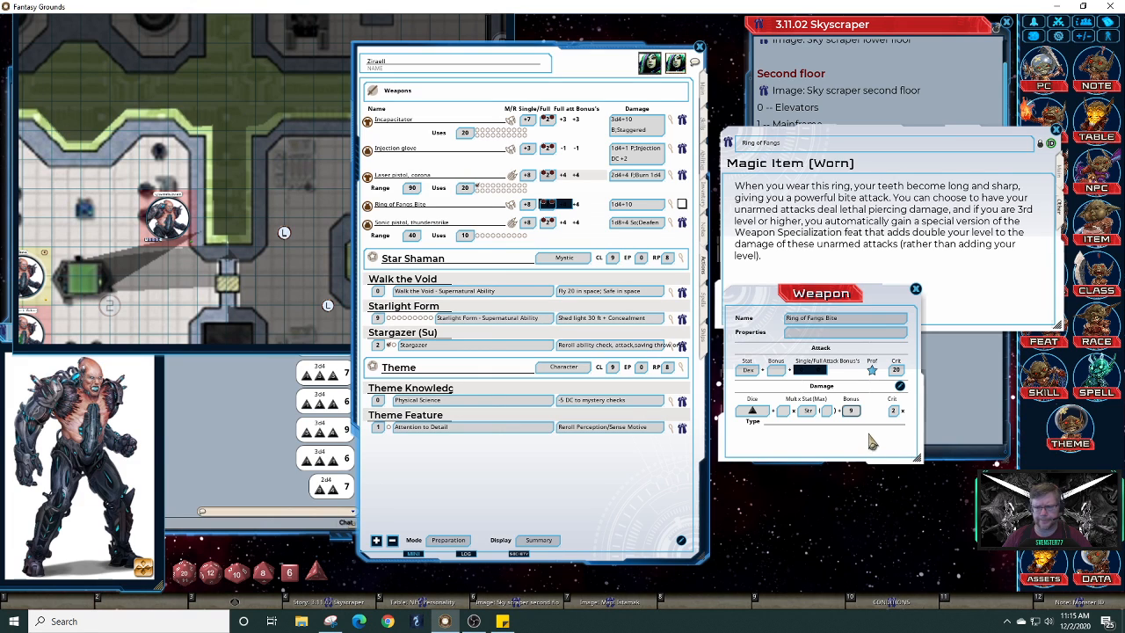
left_click(805, 429)
type("piercing")
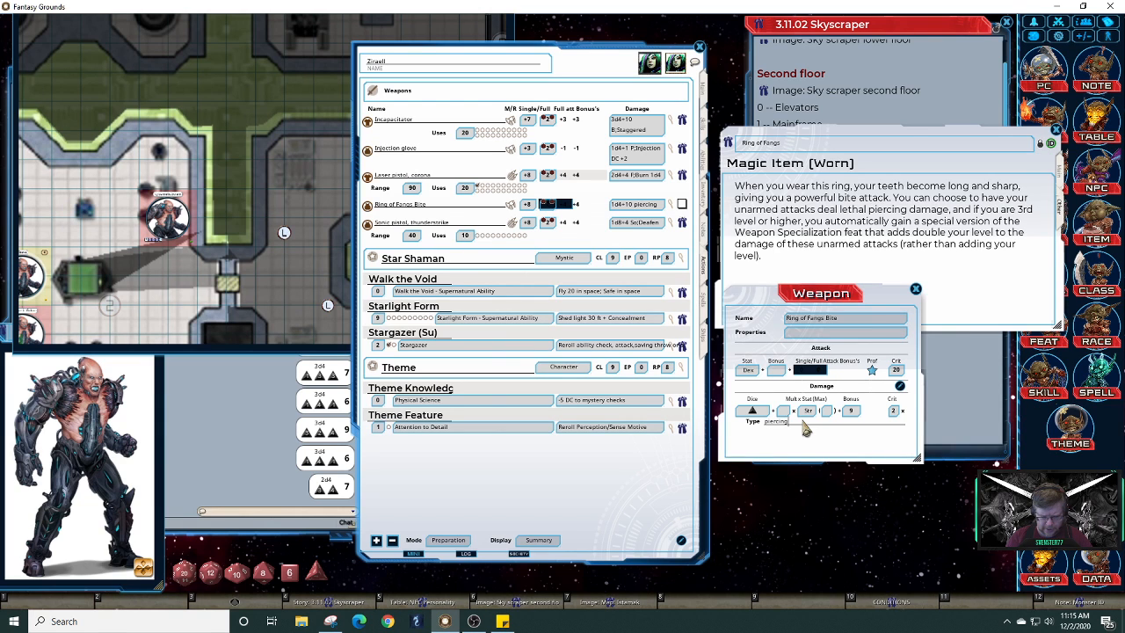
type(", magic")
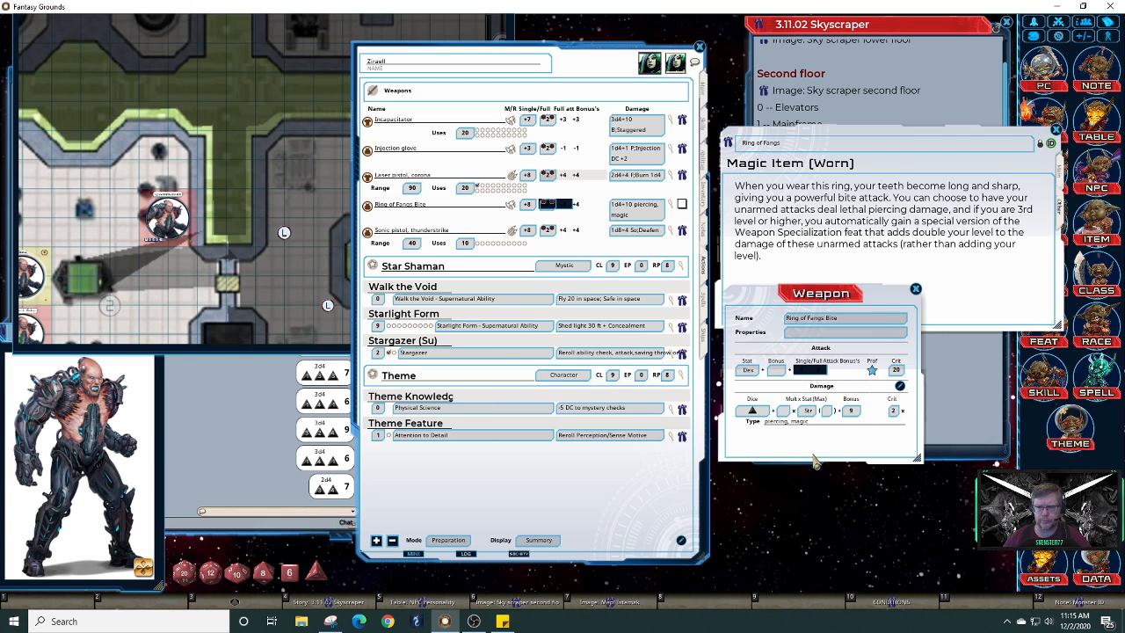
right_click(836, 375)
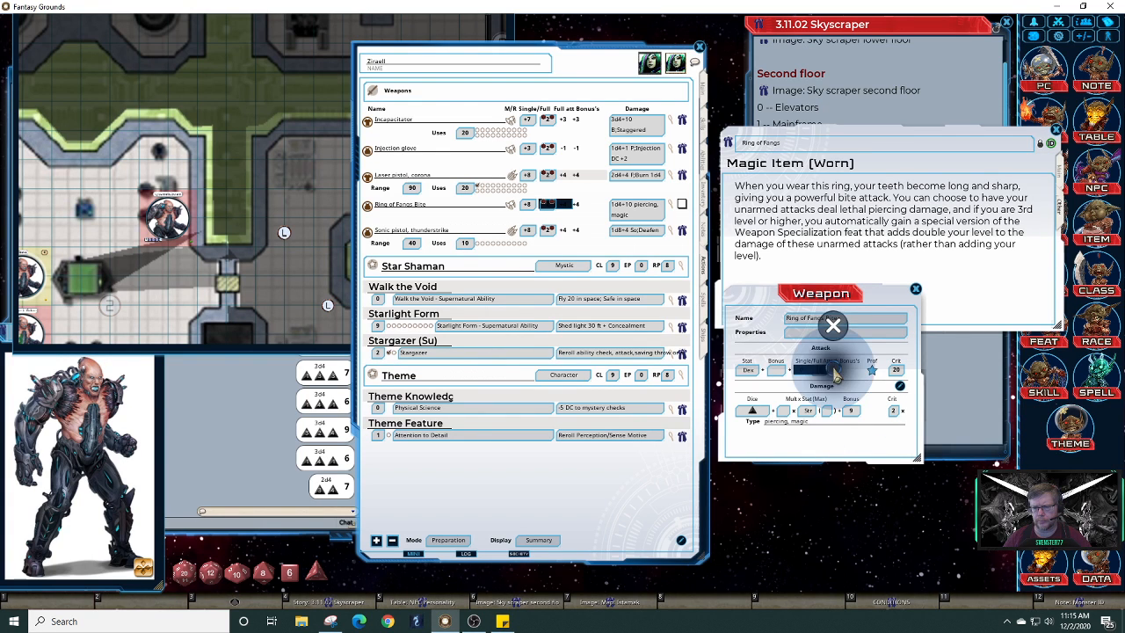
left_click(875, 446)
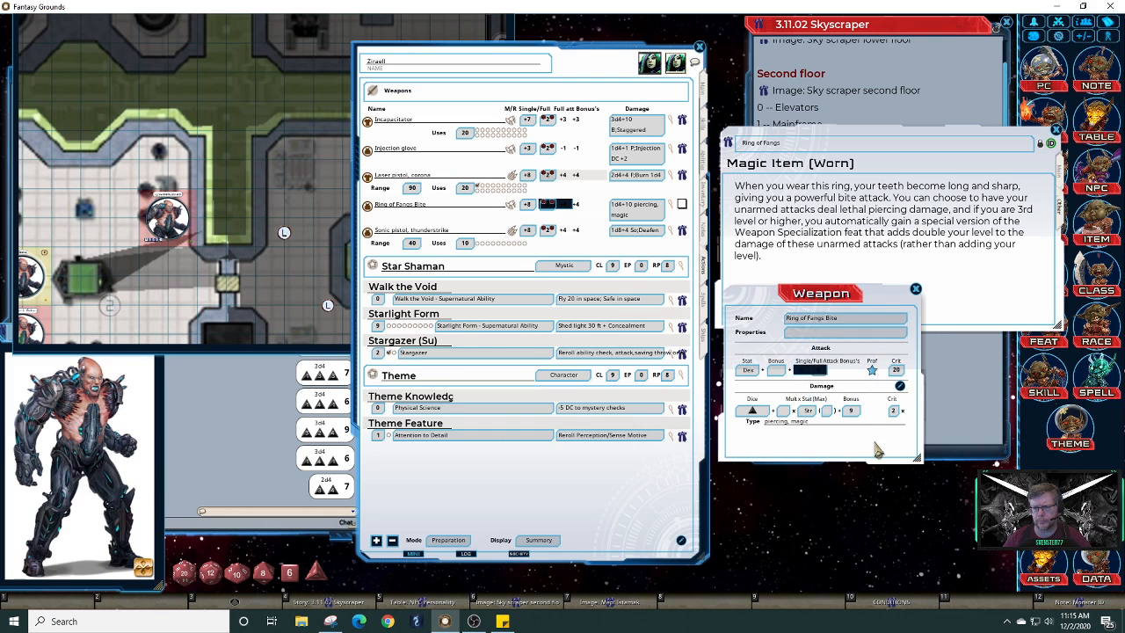
Close the bite's weapon details and roll a test attack and damage for the Ring of Fangs Bite
left_click(915, 290)
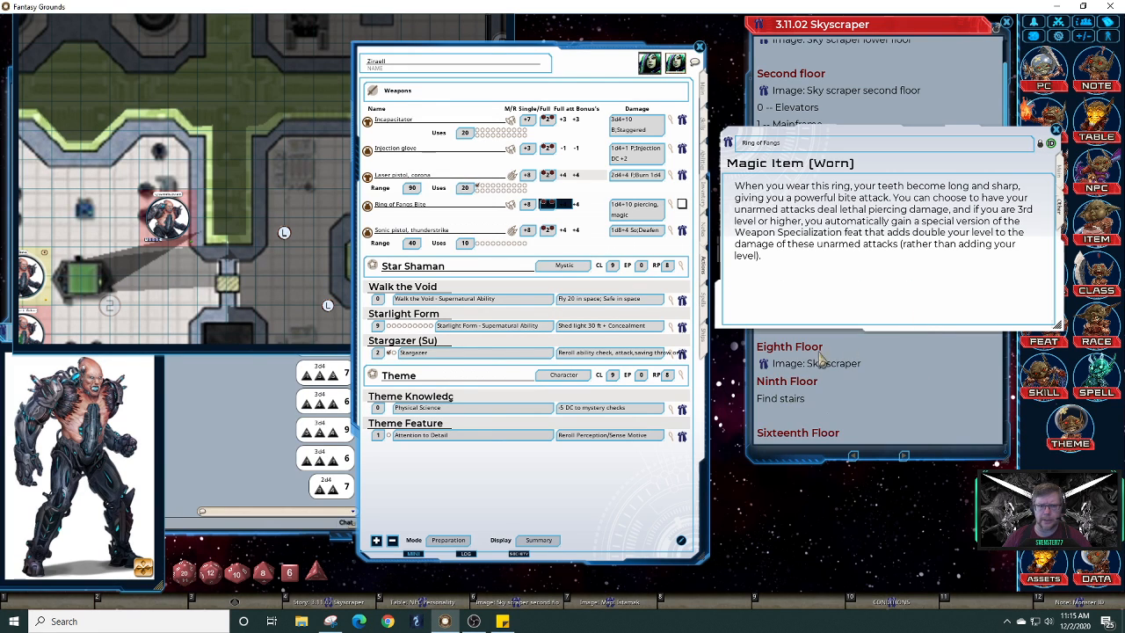
double_click(528, 206)
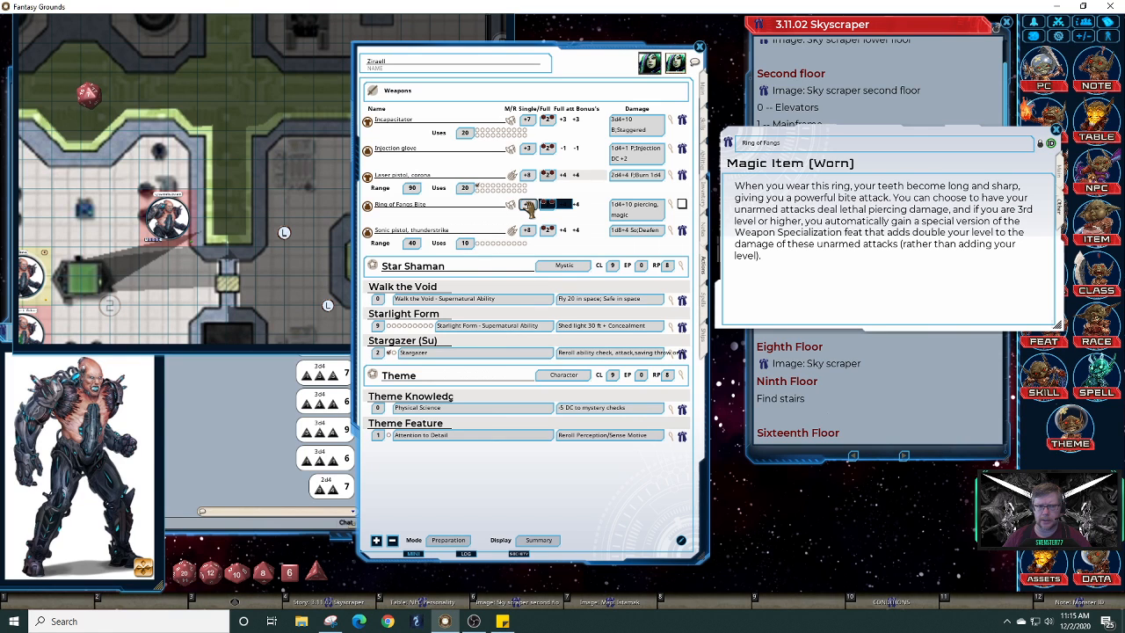
double_click(628, 212)
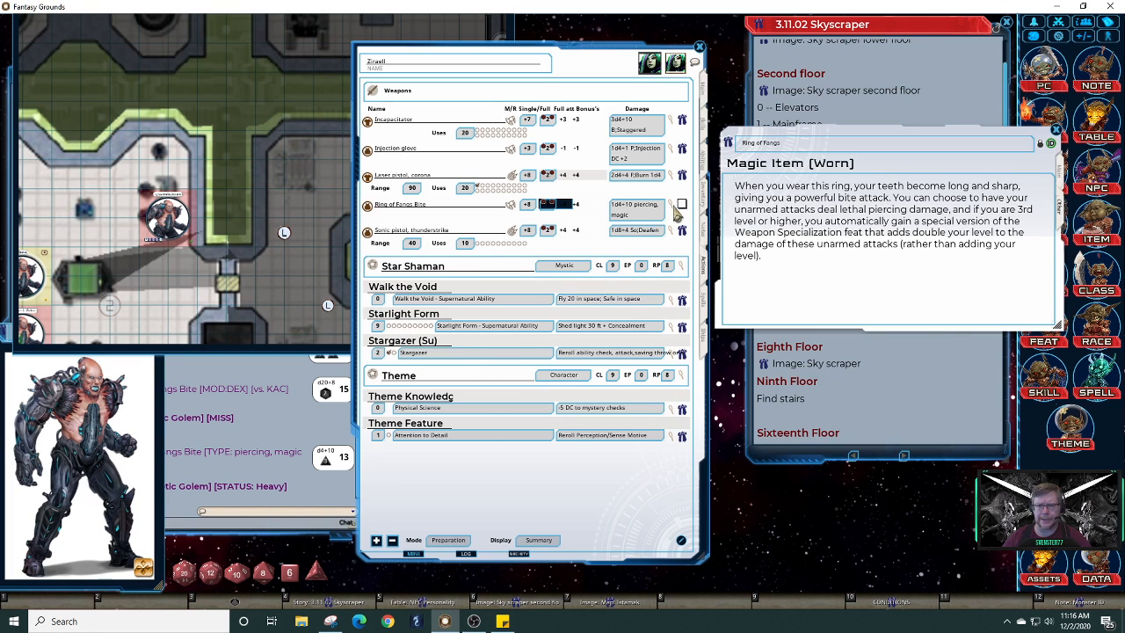
Recheck the Ring of Fangs Bite's weapon details, and close them along with the ring's record and the character sheet
left_click(678, 211)
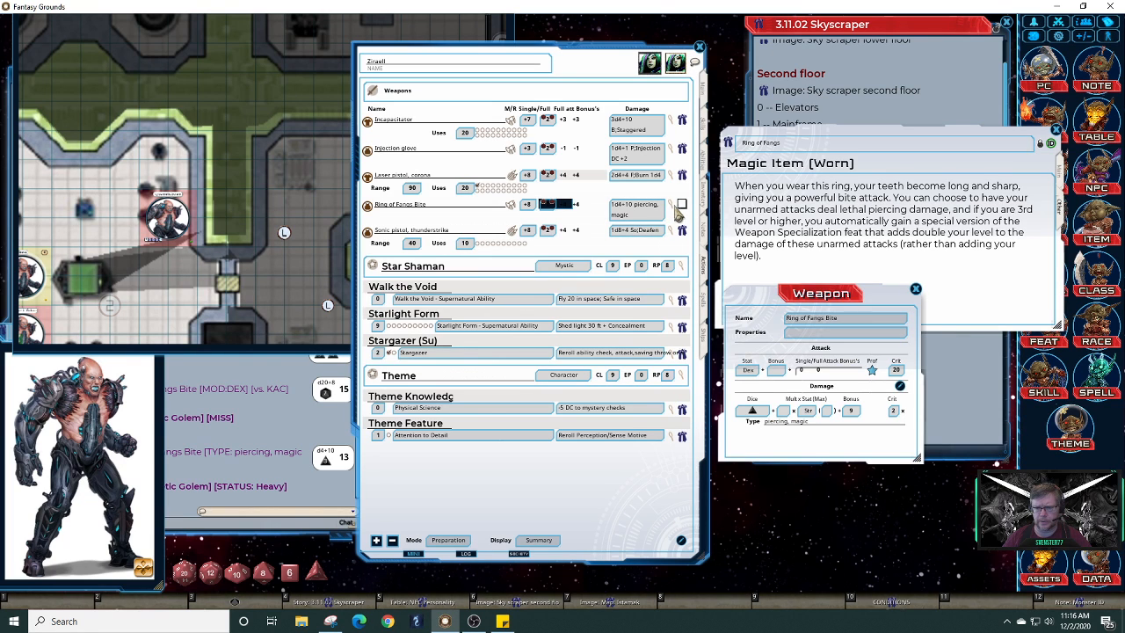
left_click(915, 288)
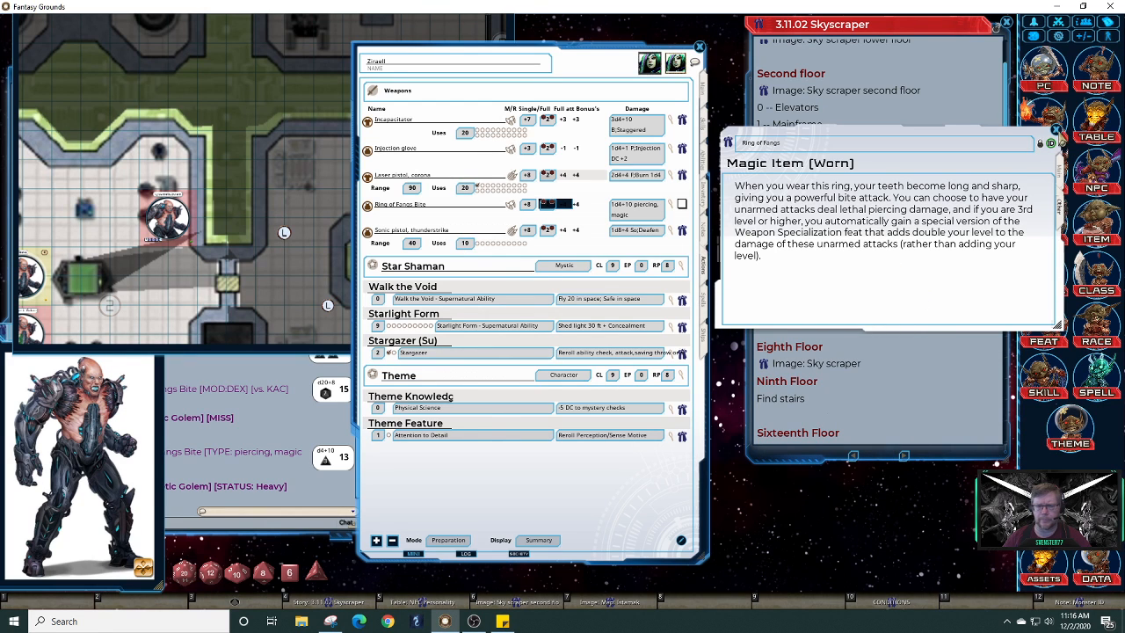
left_click(1055, 130)
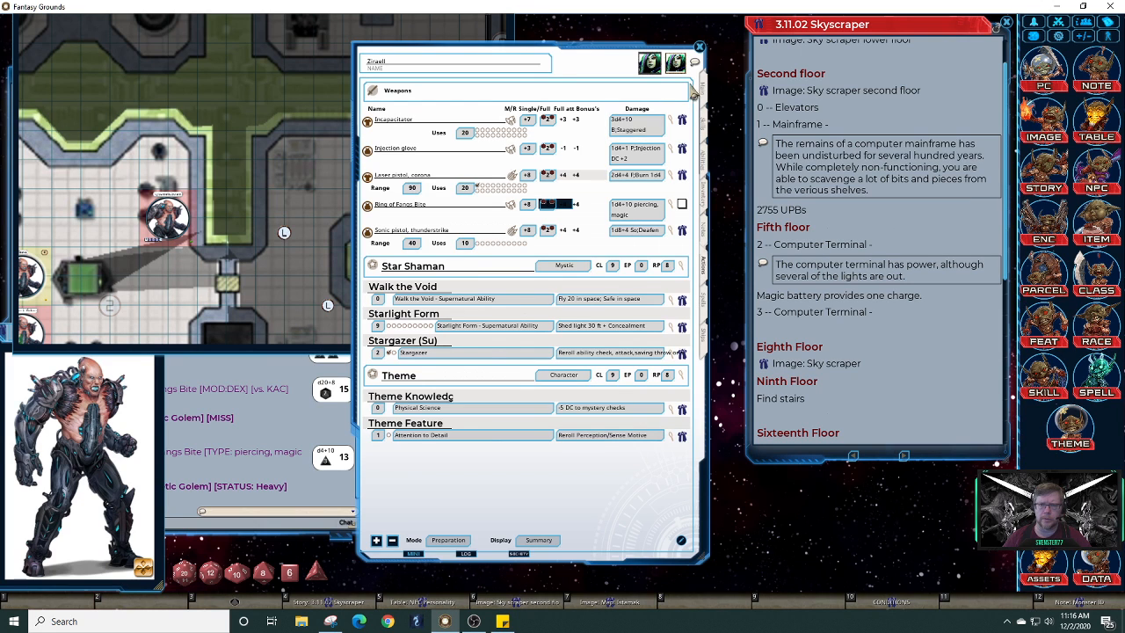
left_click(699, 47)
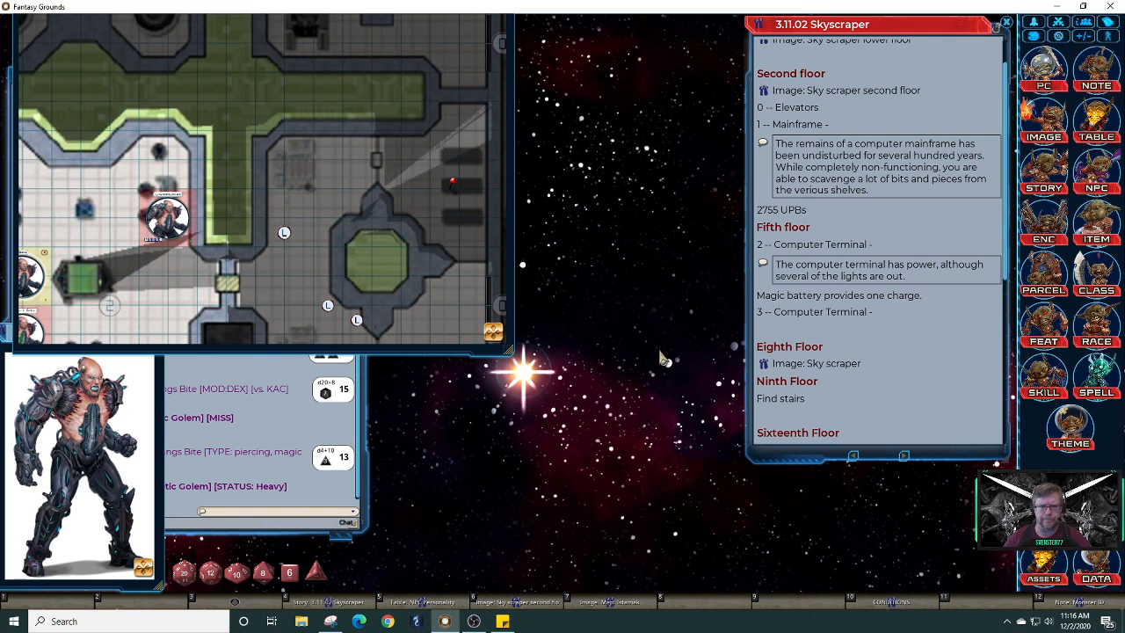
Open the Eighth Floor Sky scraper image and delete the shortcut pin at the map's east edge
left_click(763, 366)
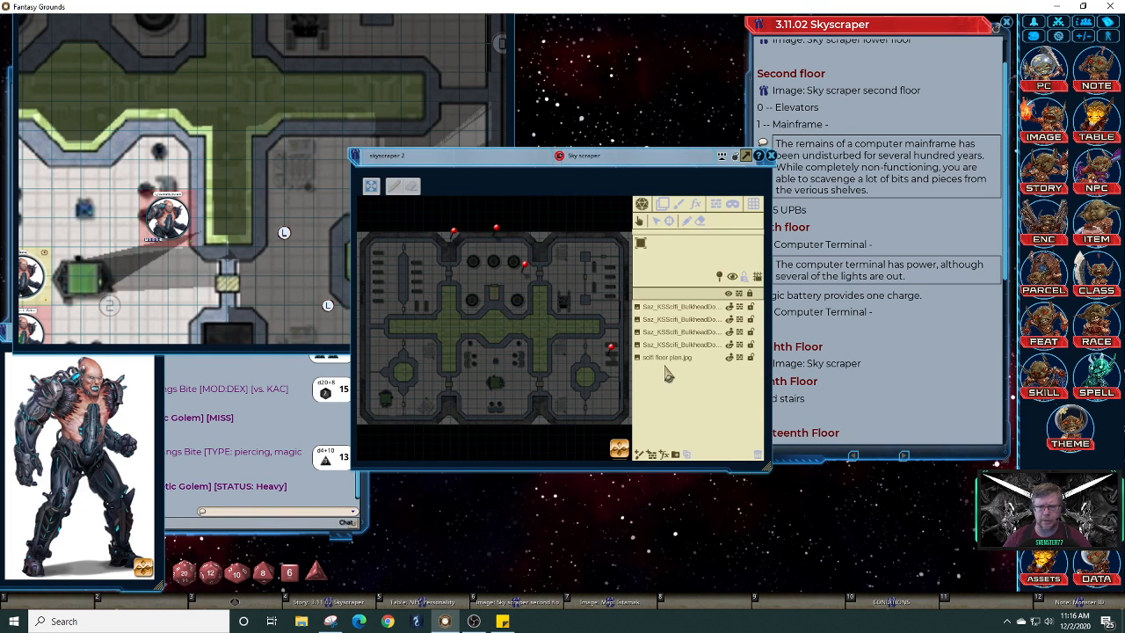
right_click(610, 349)
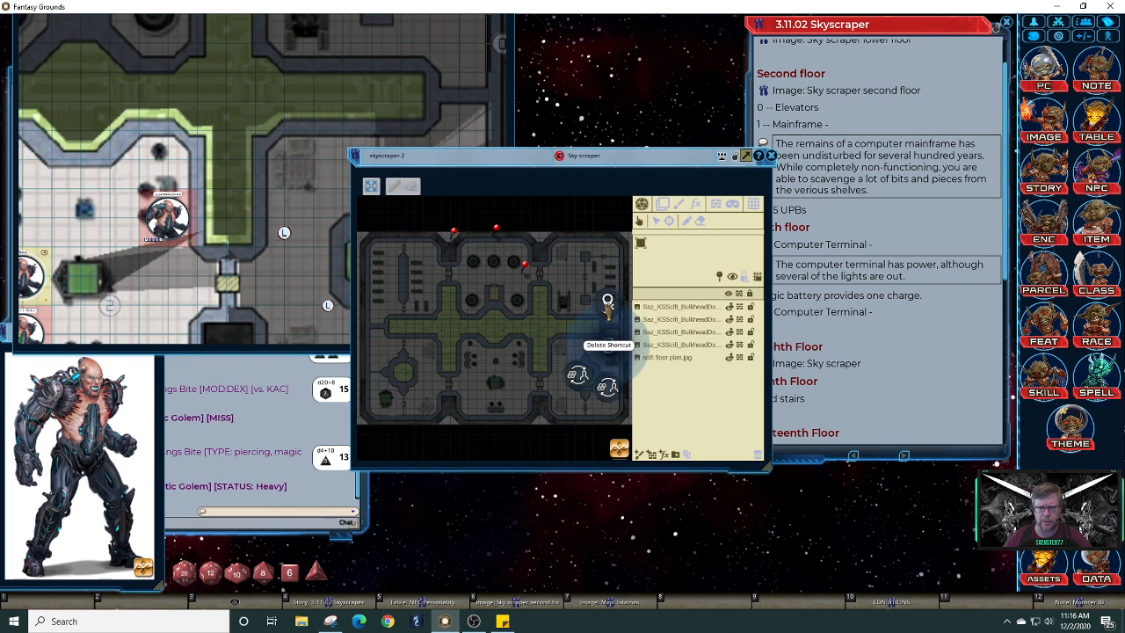
left_click(606, 308)
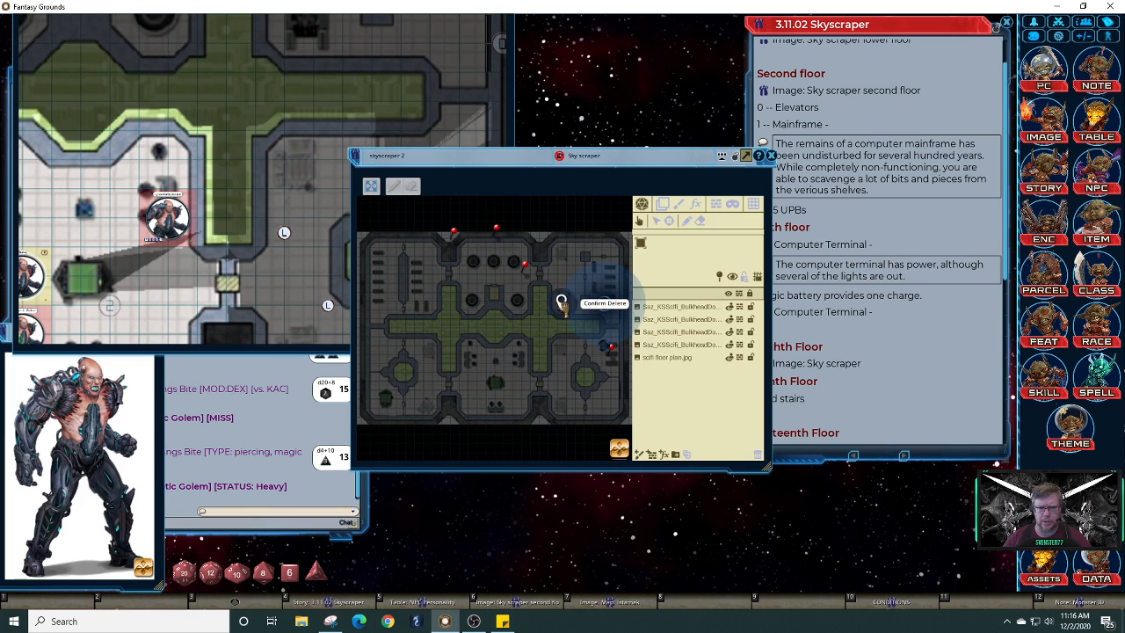
left_click(561, 304)
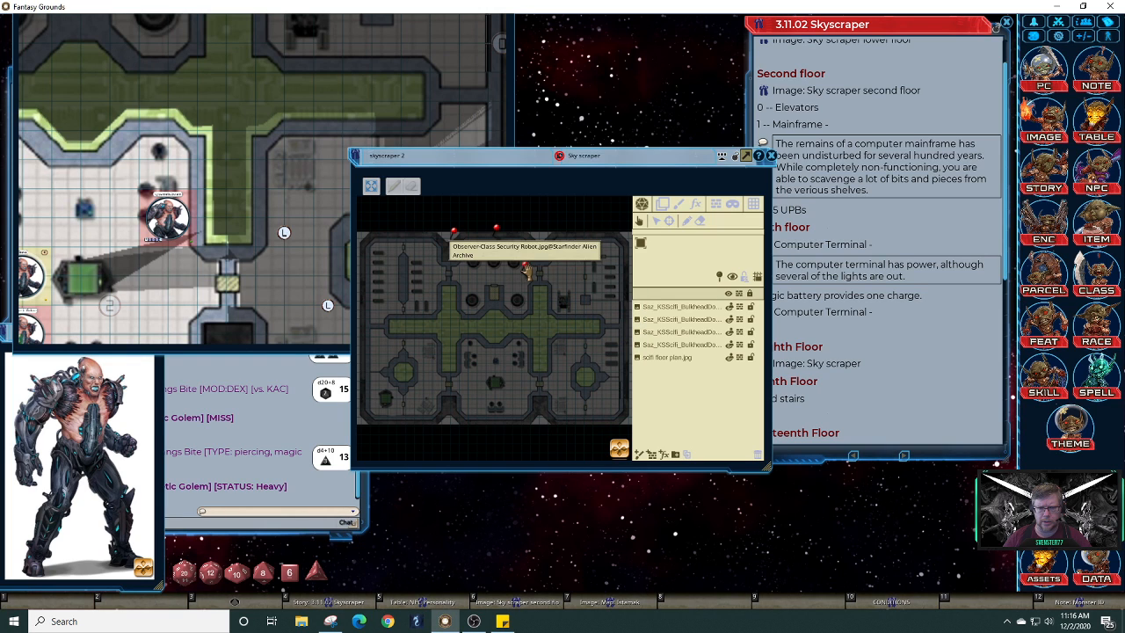
Delete the Observer-Class Security Robot shortcut and the pin beside the 3.11.02 Skyscraper shortcut, keeping the latter
right_click(525, 271)
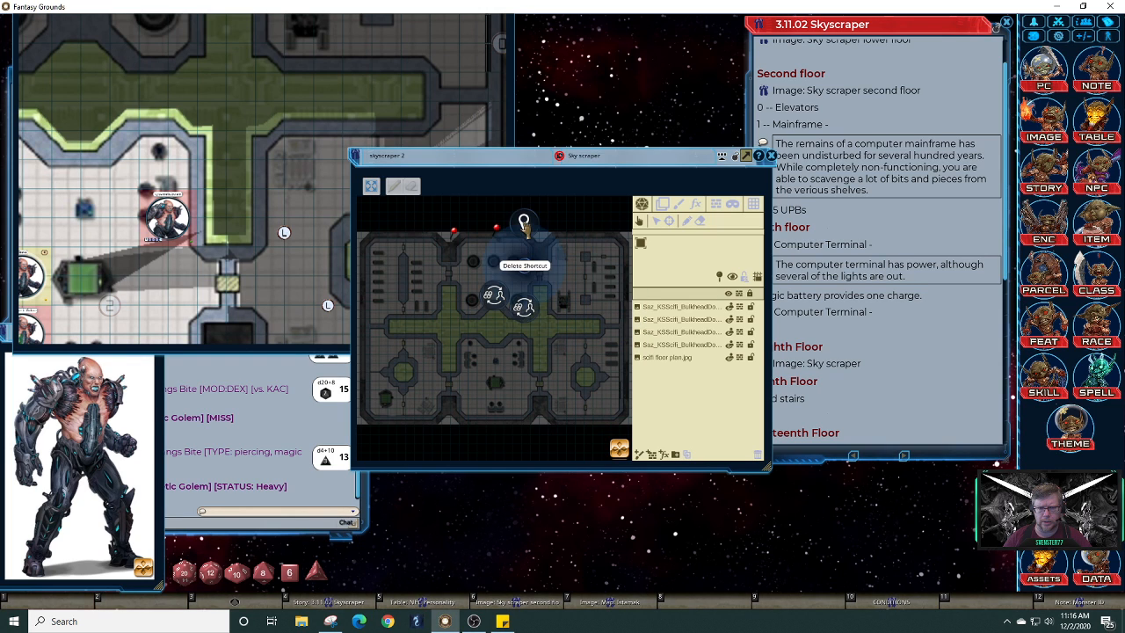
left_click(523, 227)
left_click(481, 224)
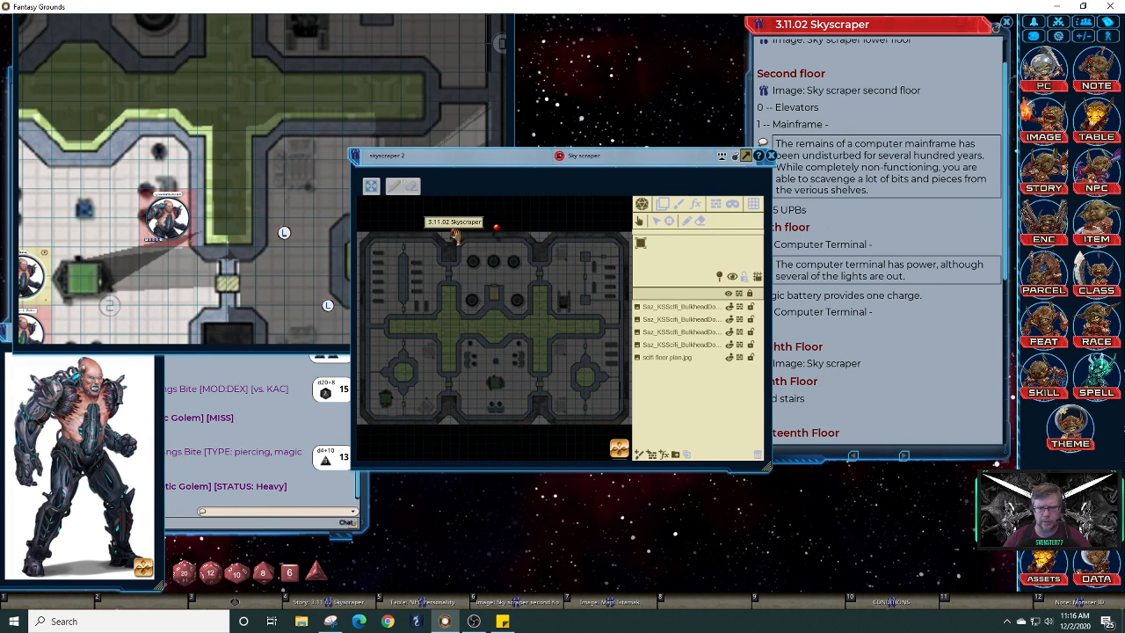
right_click(500, 236)
left_click(495, 186)
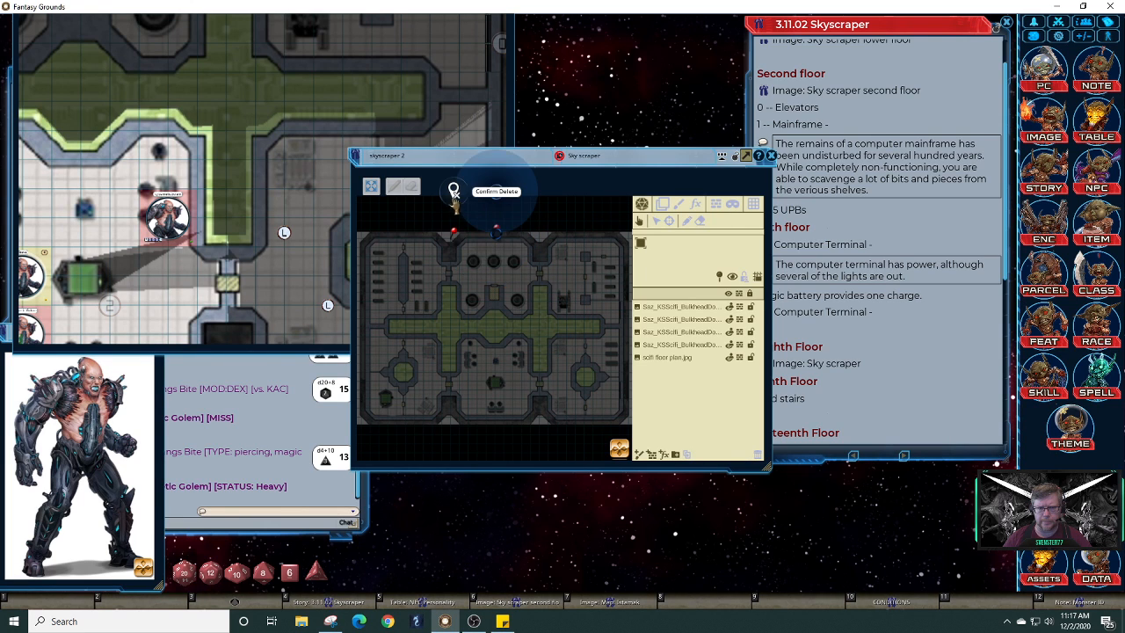
left_click(454, 193)
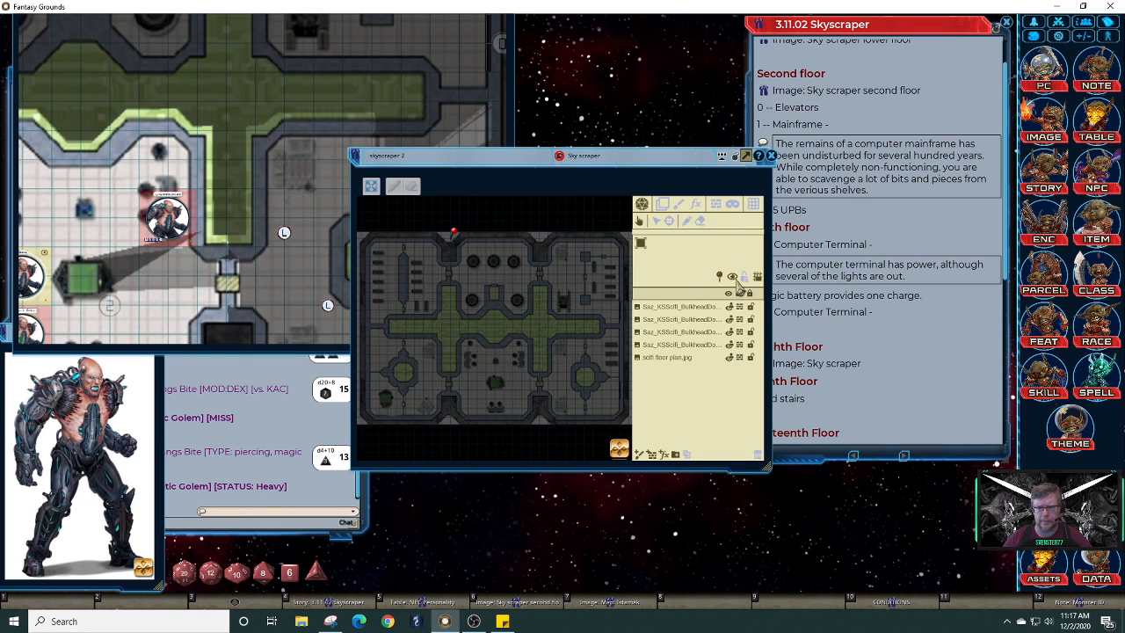
Remove the darkening from the skyscraper 2 map and keep its layer effect at None
left_click(732, 279)
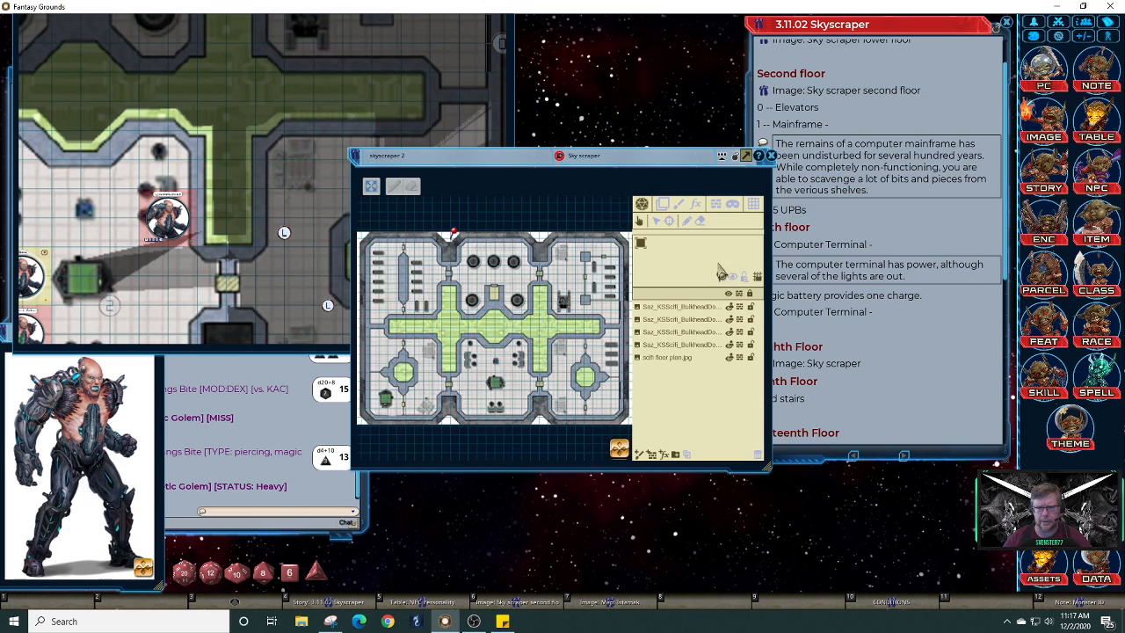
left_click(698, 205)
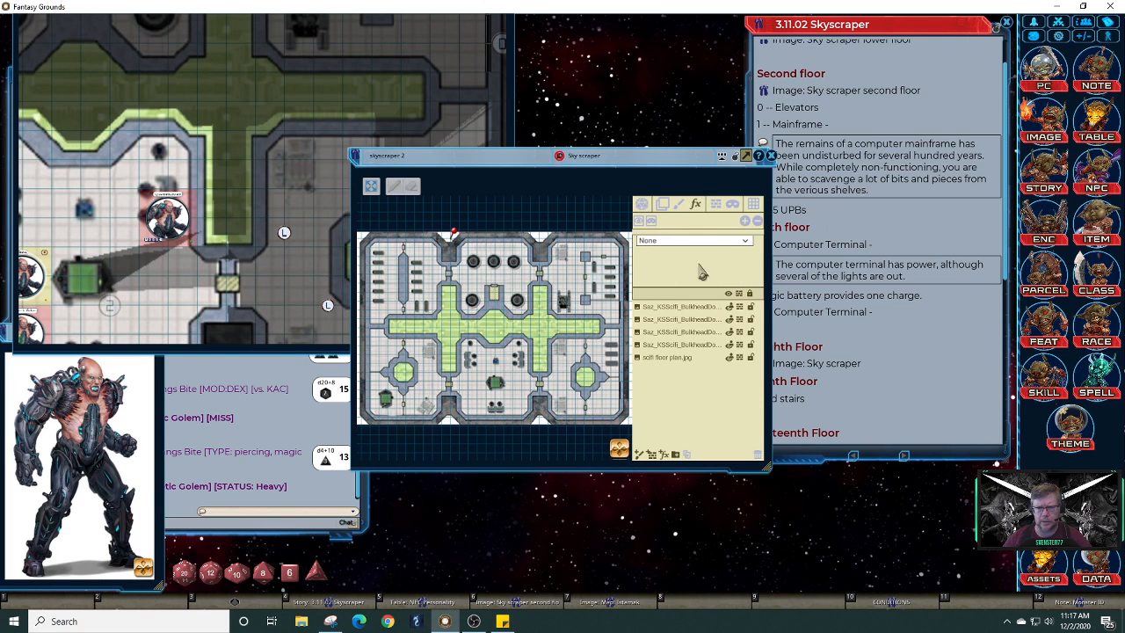
left_click(745, 243)
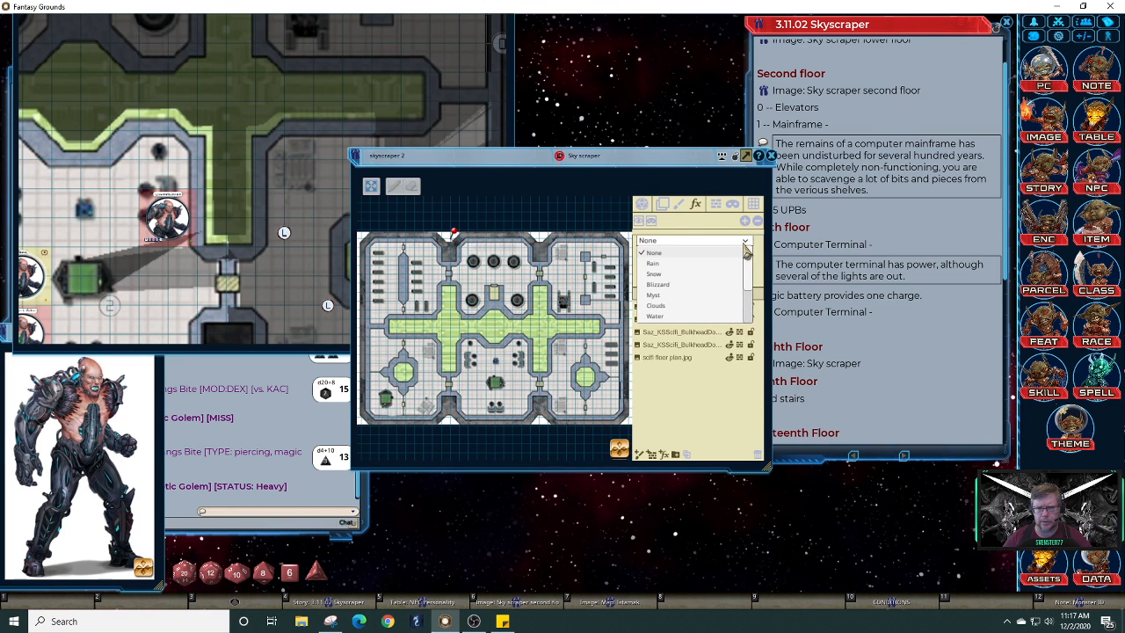
left_click(736, 254)
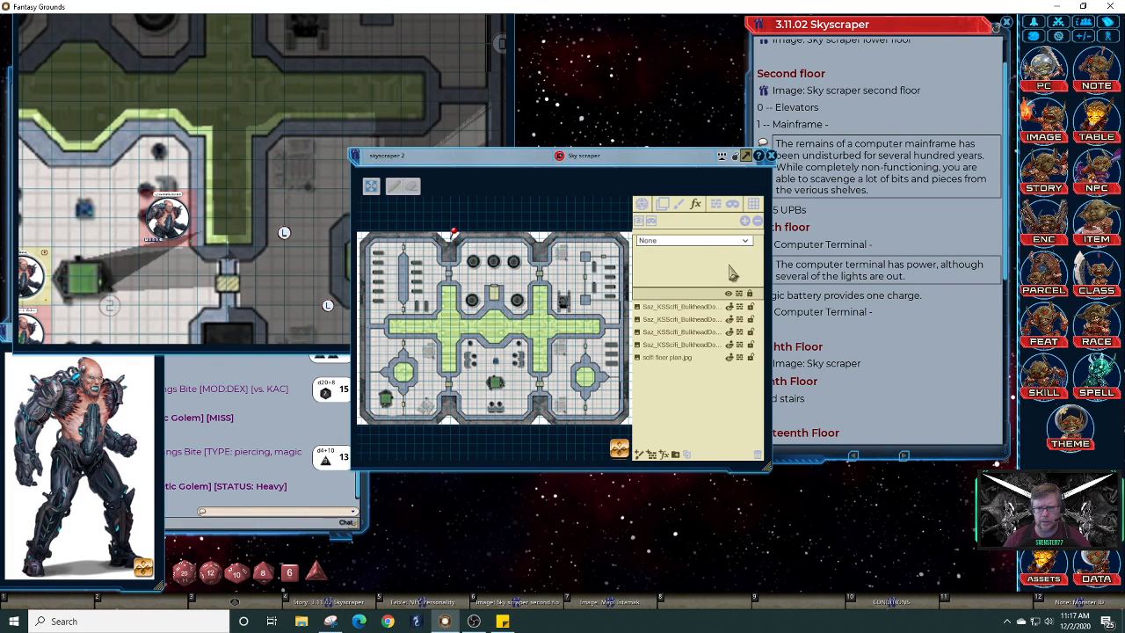
Rotate the scifi floor plan.jpg layer 90 degrees clockwise and enlarge the map window to fit it
left_click(662, 203)
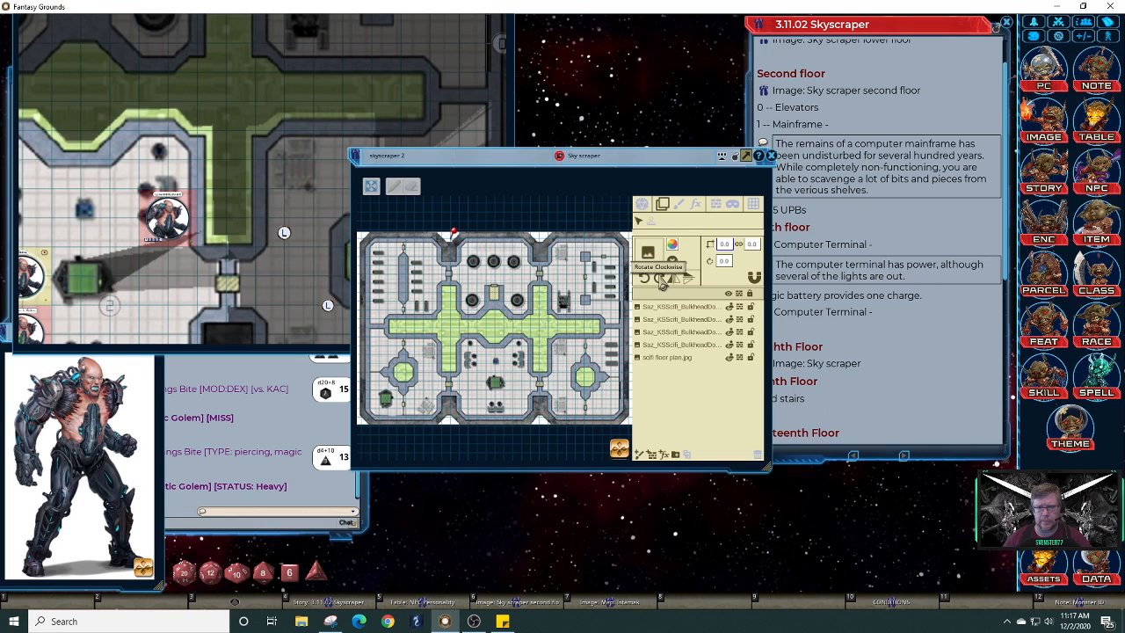
left_click(495, 276)
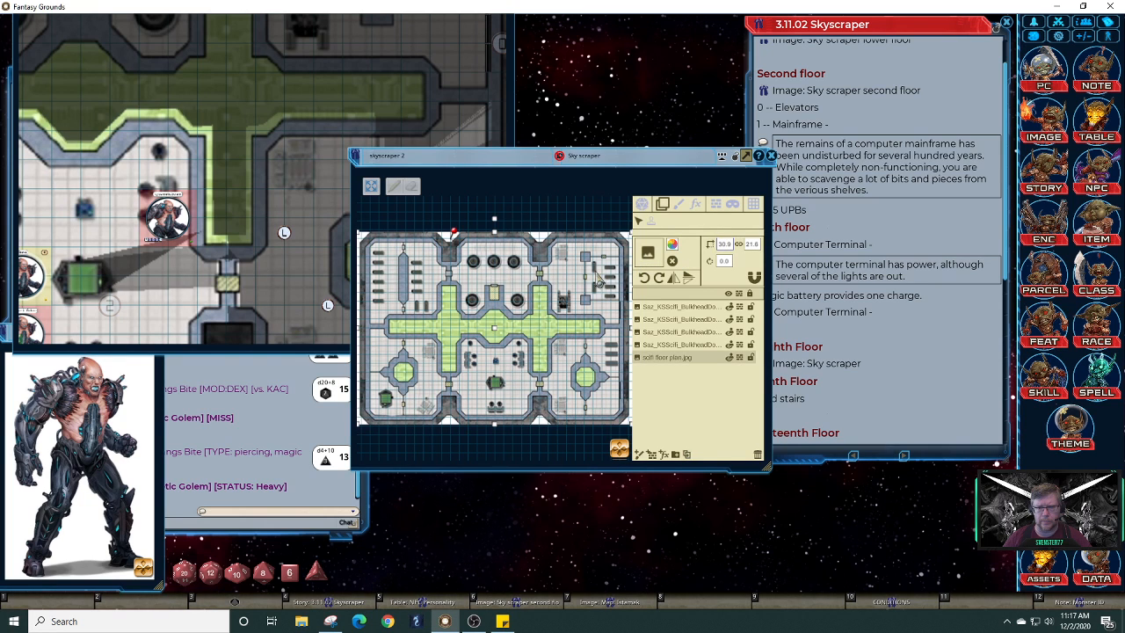
left_click(661, 281)
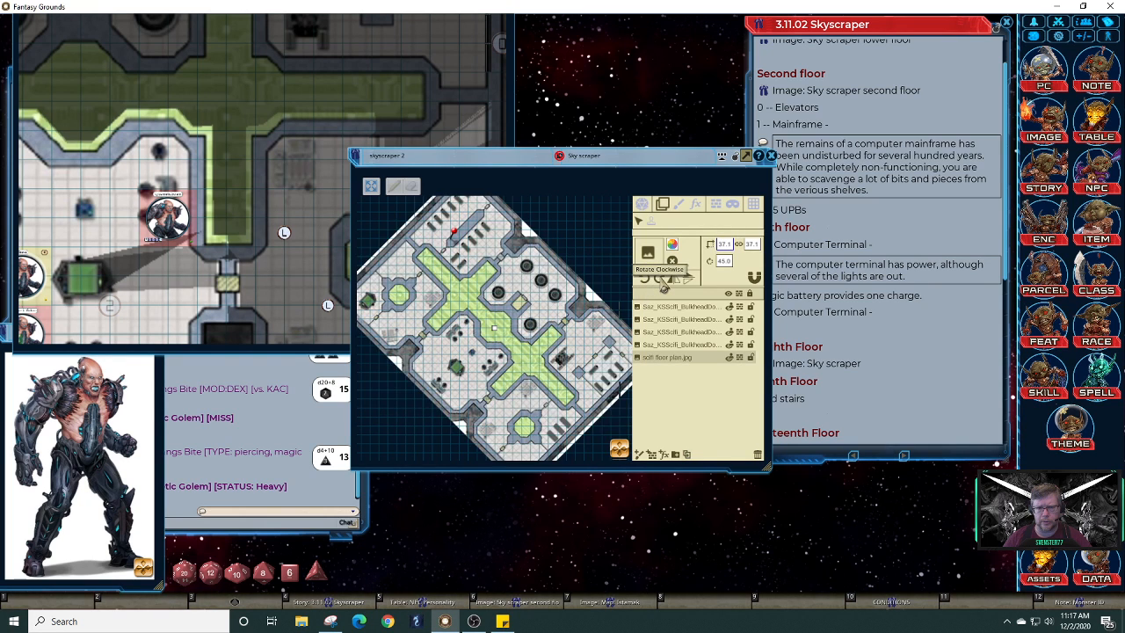
left_click(662, 281)
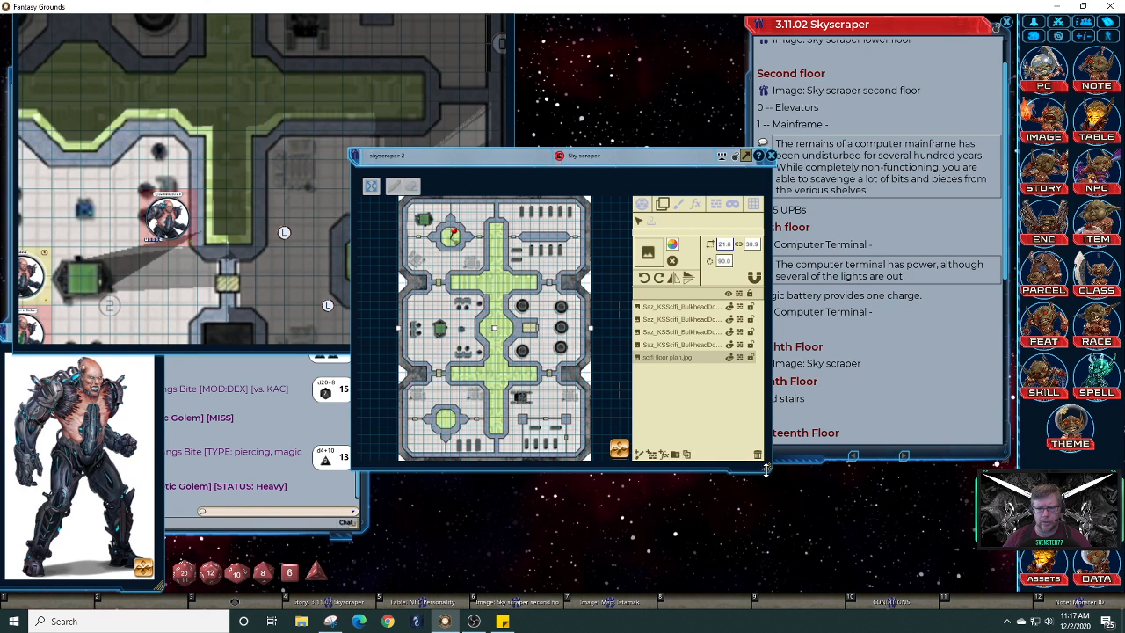
left_click_drag(772, 472, 821, 540)
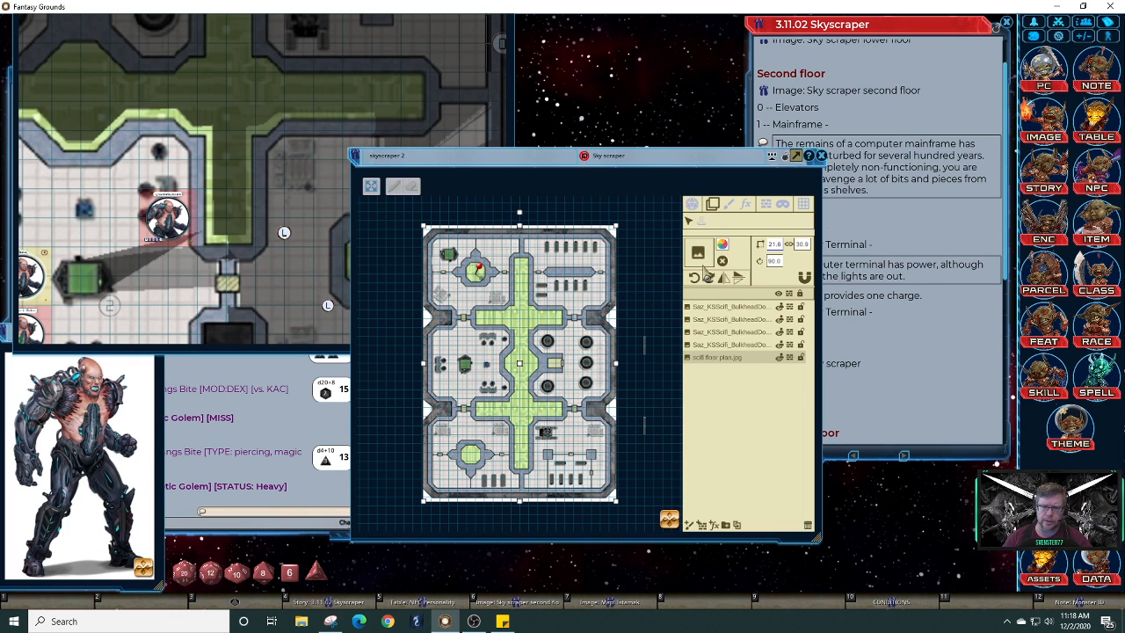
Hide the grid on the skyscraper 2 map and return to layer editing
left_click(802, 207)
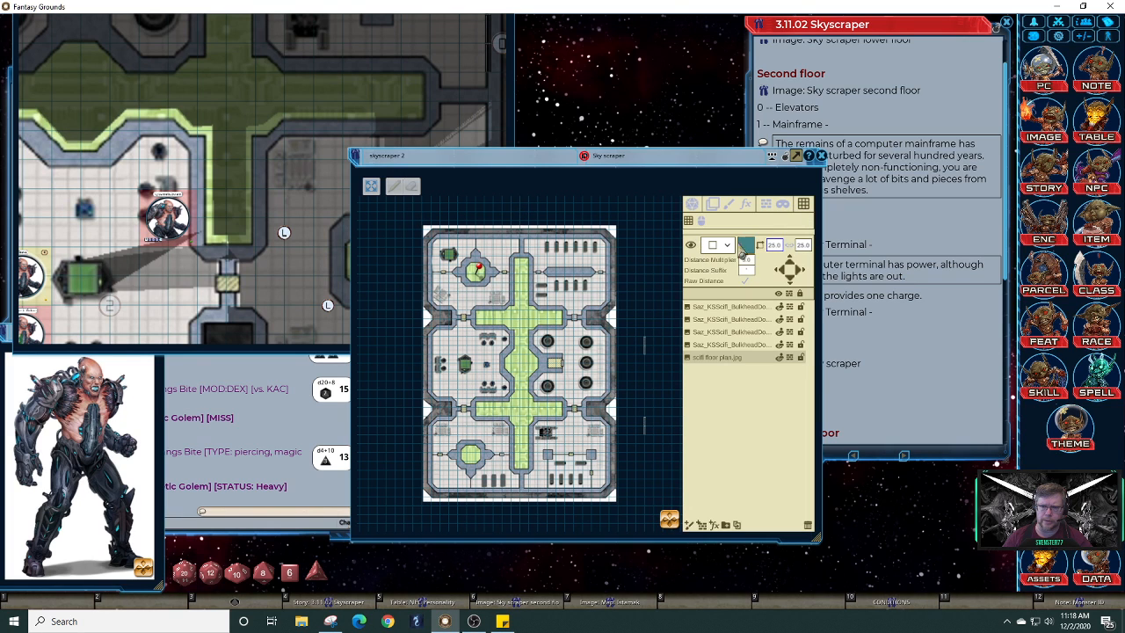
left_click(690, 245)
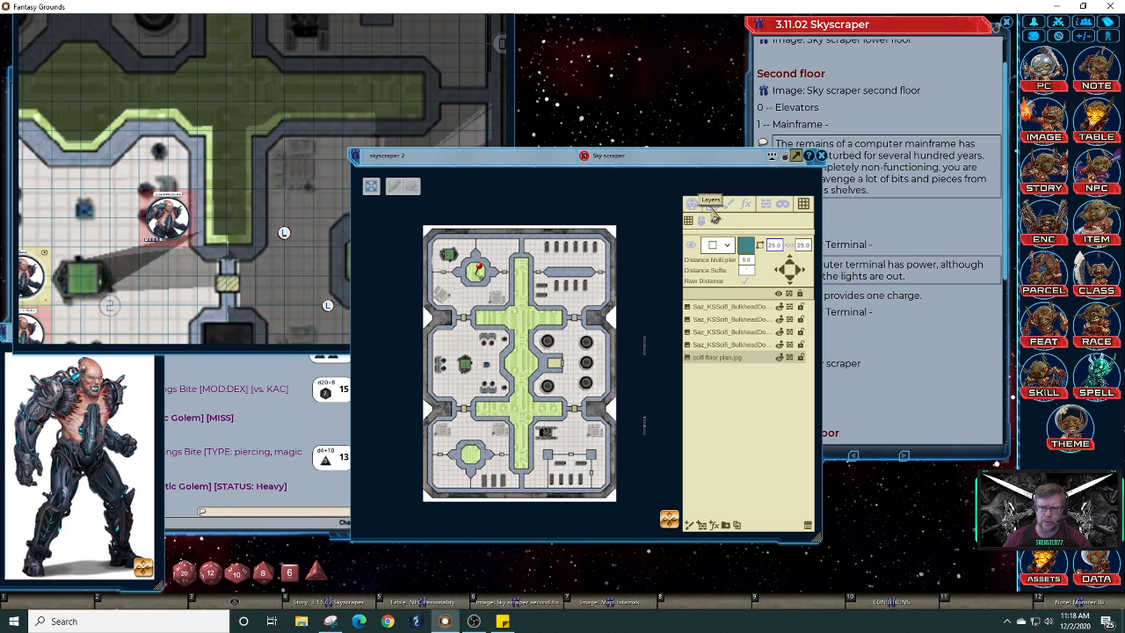
left_click(713, 203)
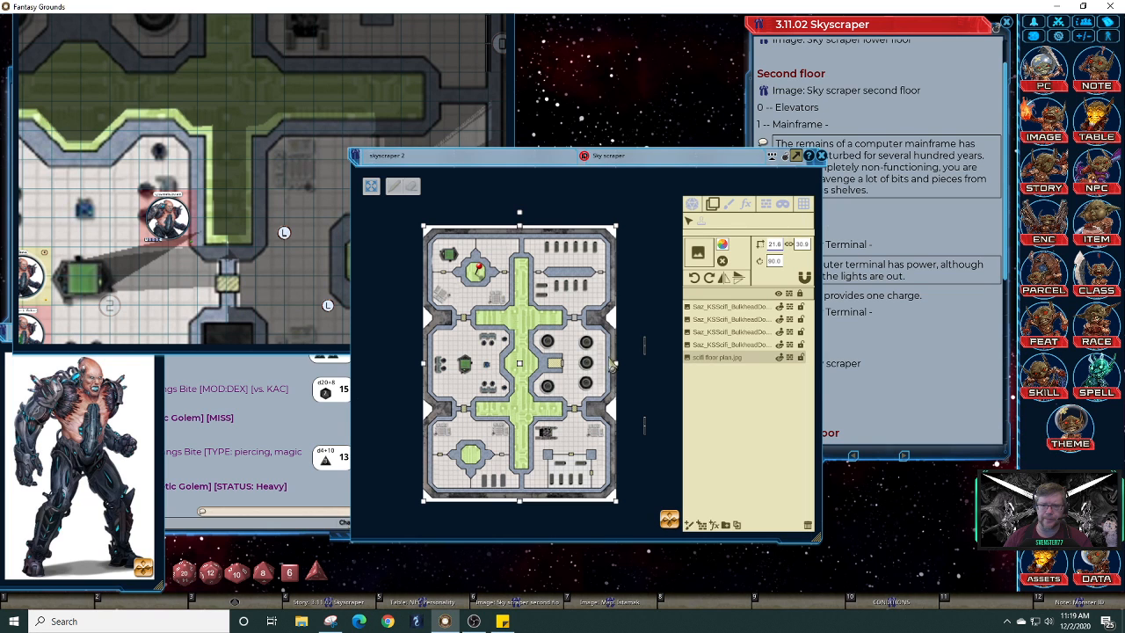
Switch the map to painting and filter all assets by "floor"
scroll(580, 361, "up", 4)
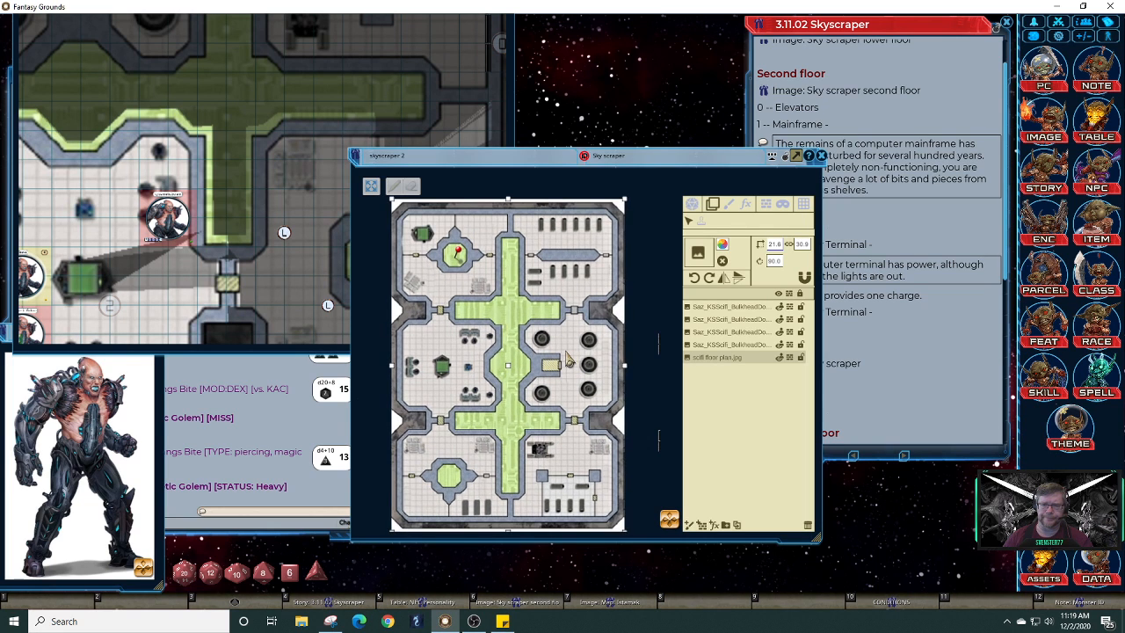
scroll(569, 360, "up", 2)
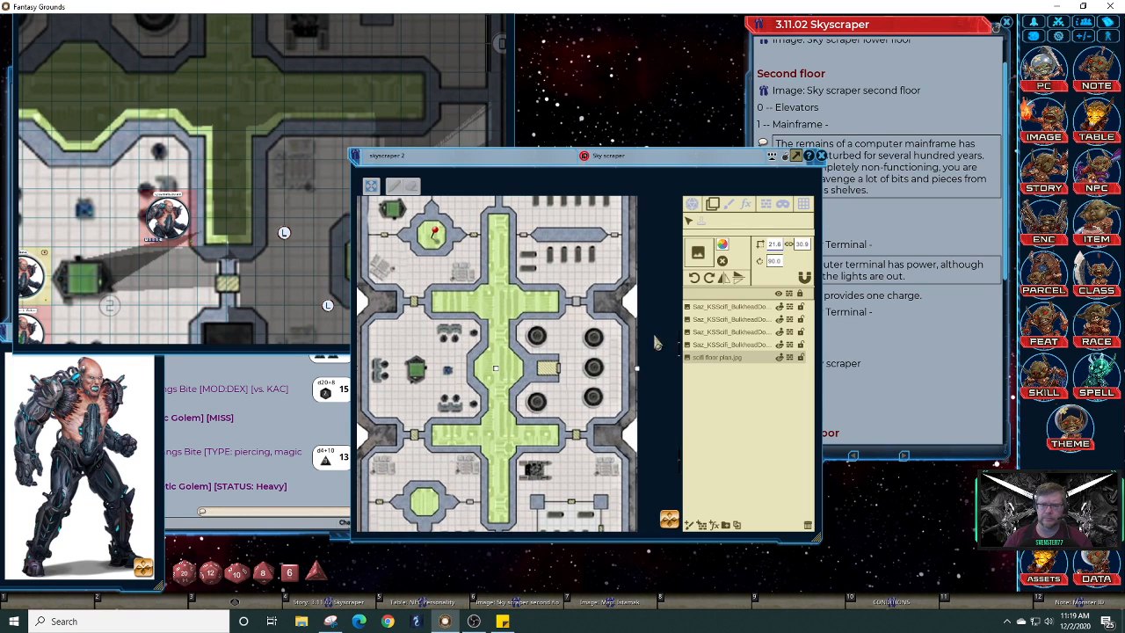
left_click(729, 203)
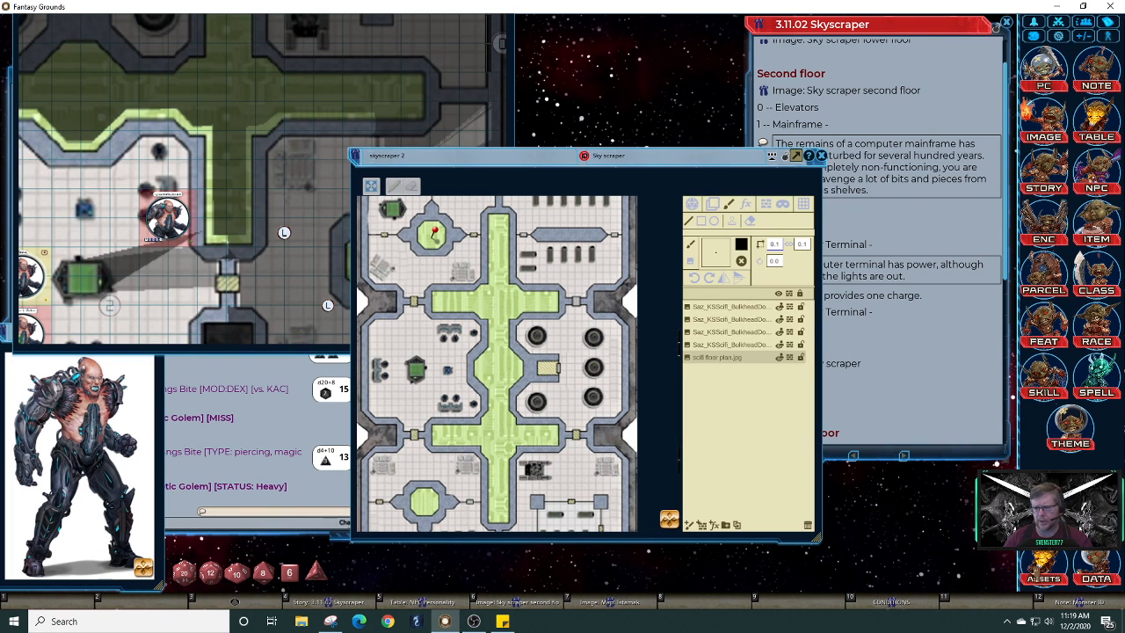
left_click(1041, 576)
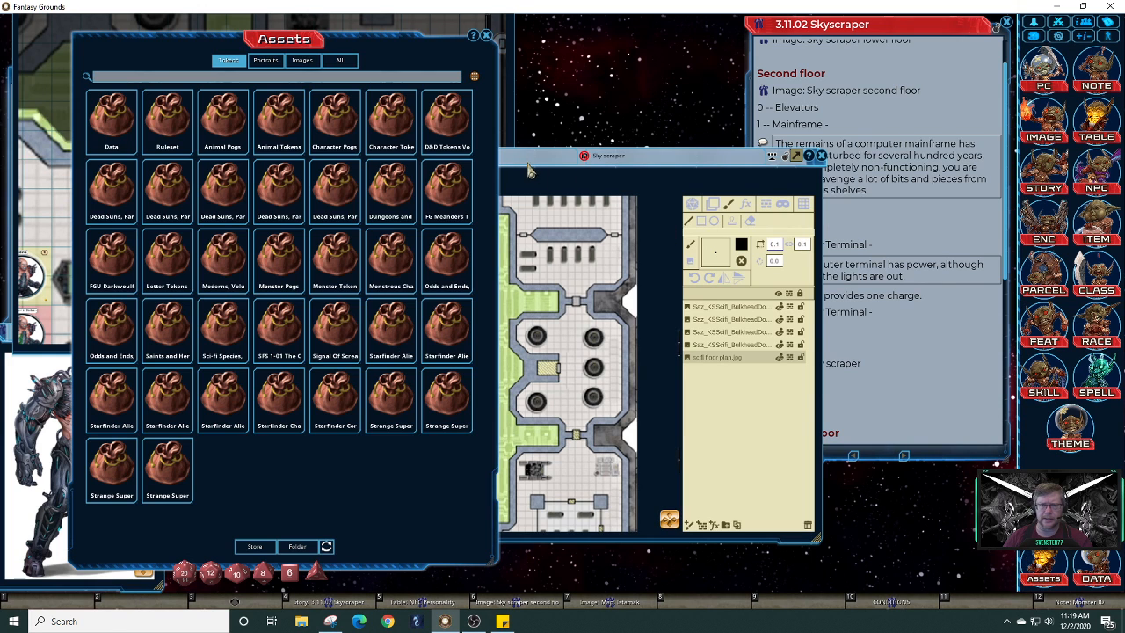
left_click(339, 63)
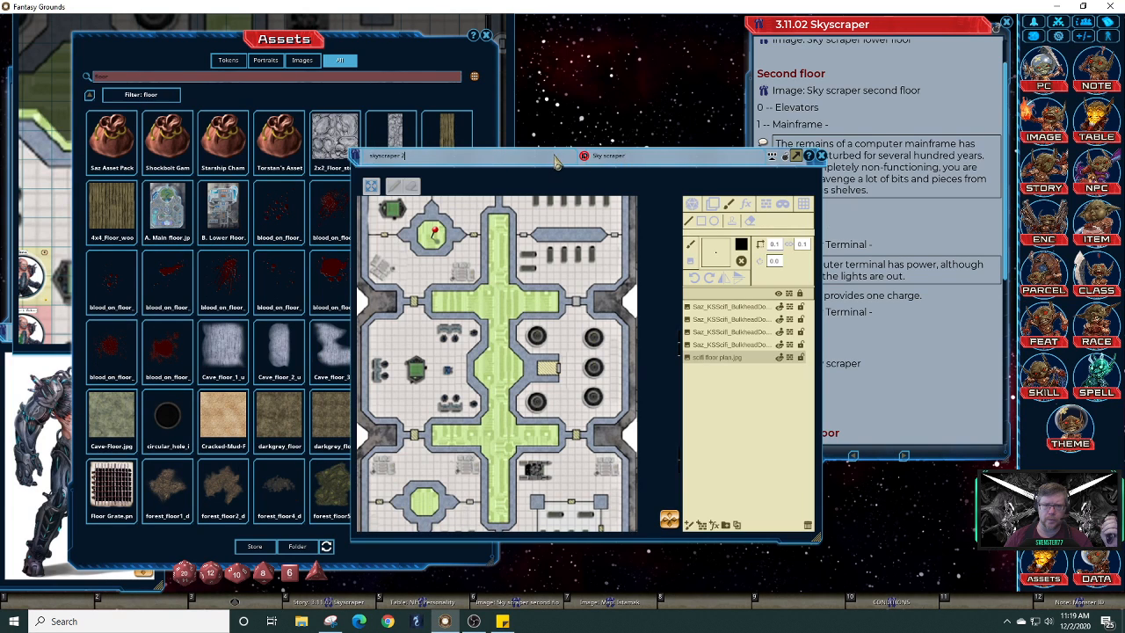
Move the map beside the assets and load the diamond-plate Saz_KSScifi floor tile from the next results page as the paint brush
left_click_drag(540, 173, 713, 123)
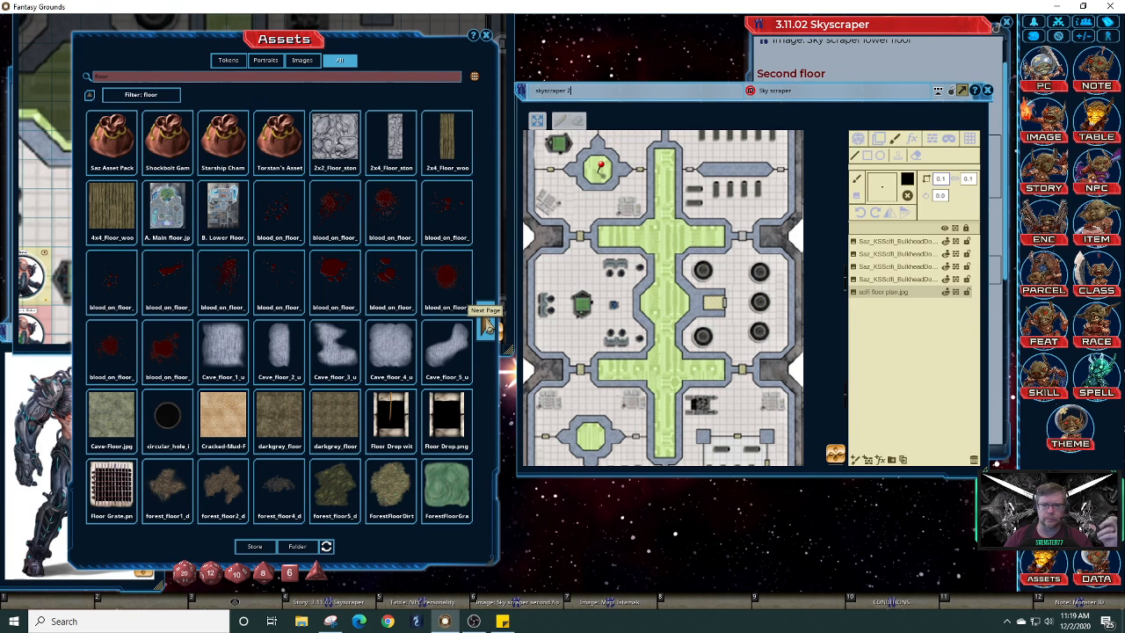
left_click(487, 327)
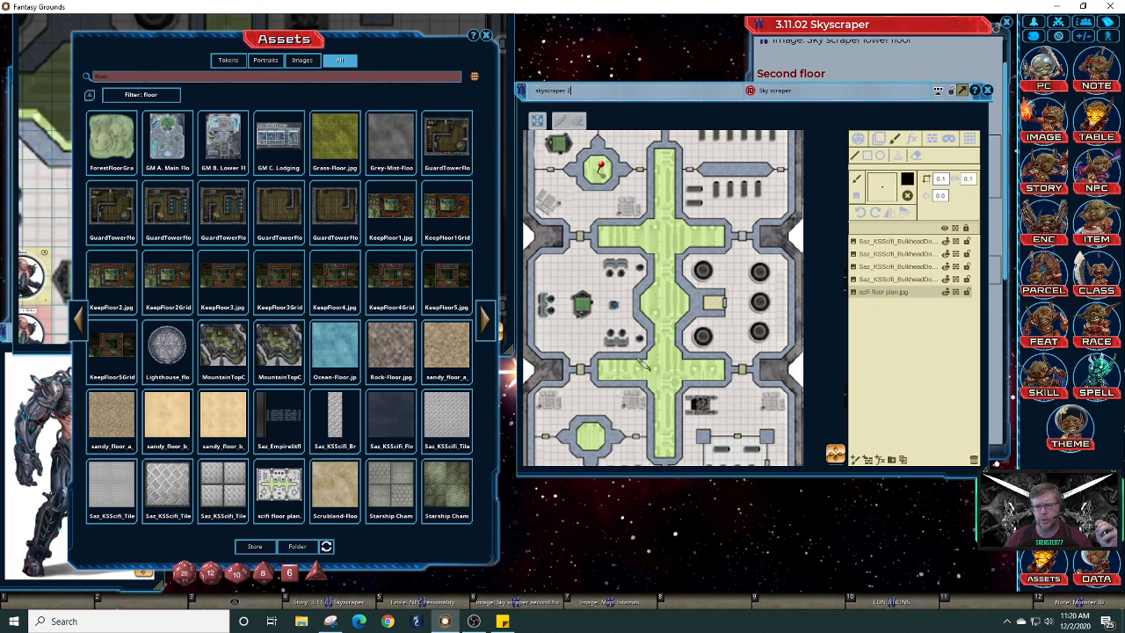
mouse_move(171, 486)
left_mouse_down()
mouse_move(678, 322)
mouse_move(816, 245)
mouse_move(877, 190)
left_mouse_up()
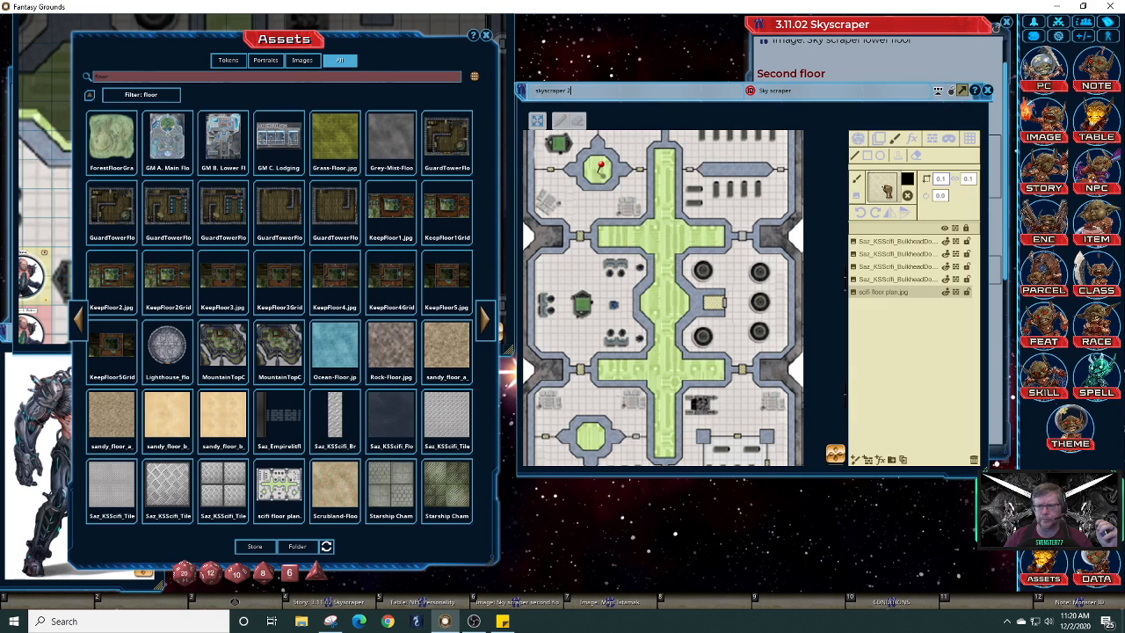
Switch the paint brush to its image mode, show the map grid and lower the grid color's alpha to 107
left_click(856, 196)
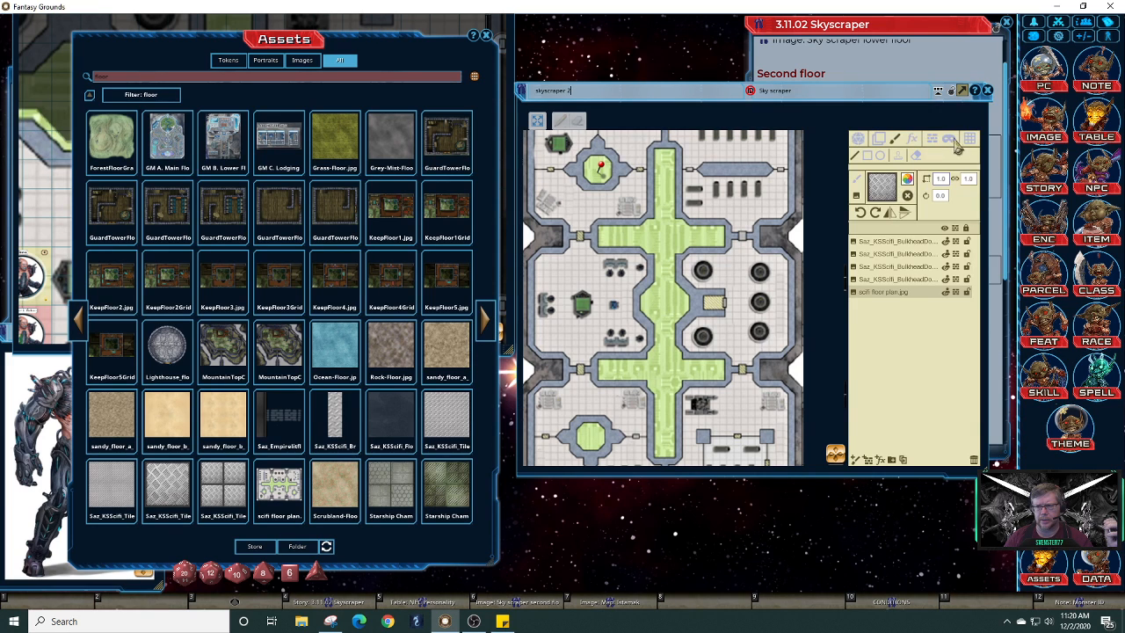
left_click(968, 138)
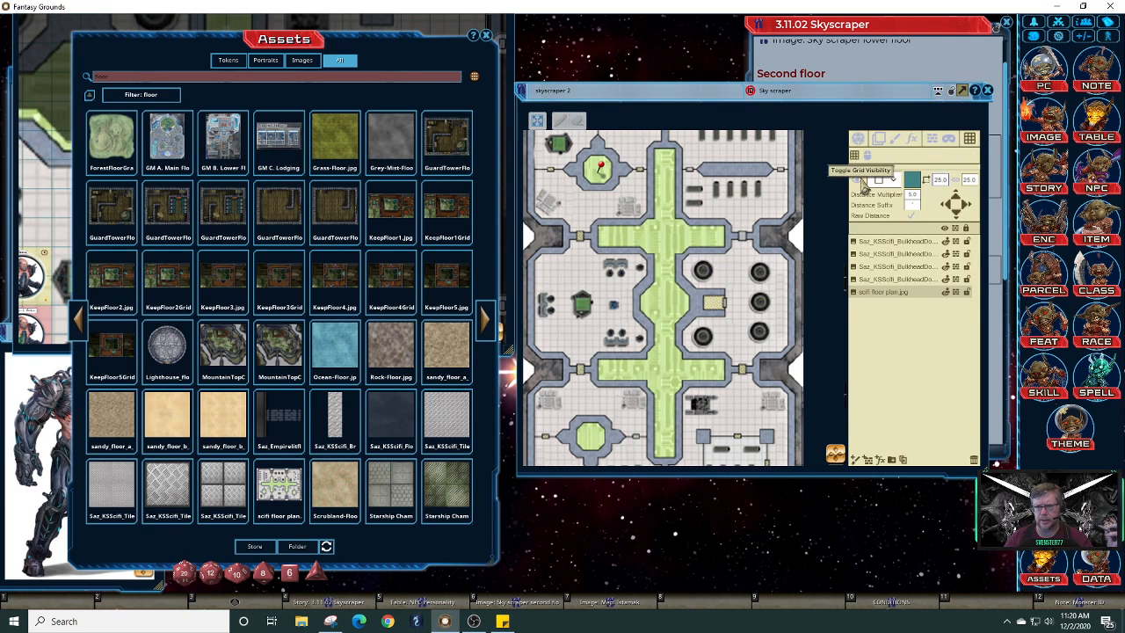
left_click(861, 181)
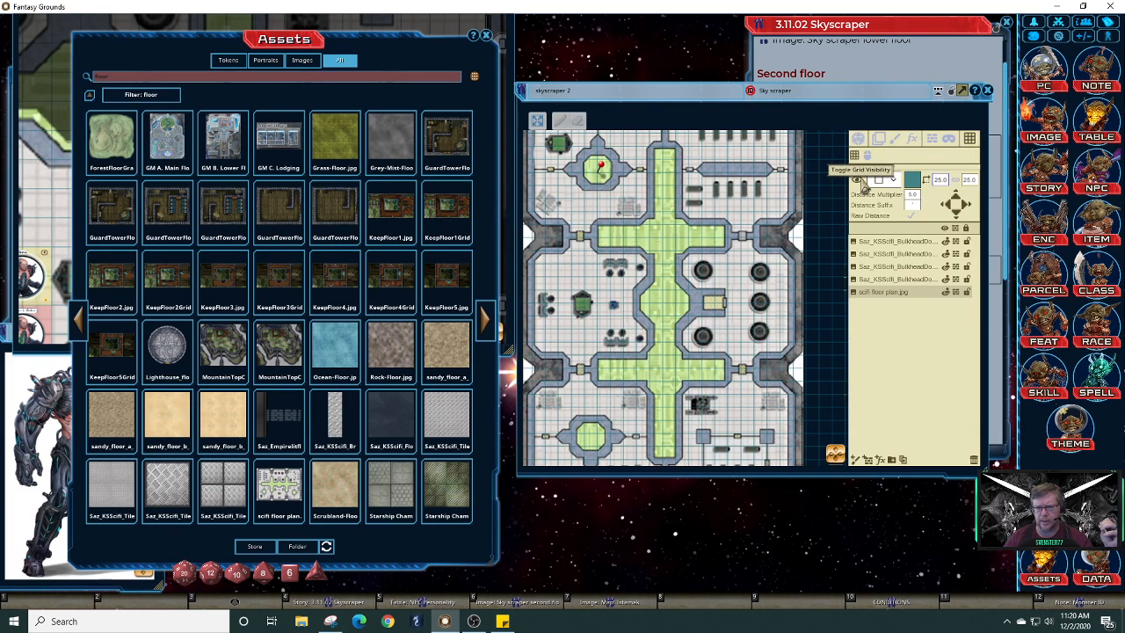
left_click(914, 180)
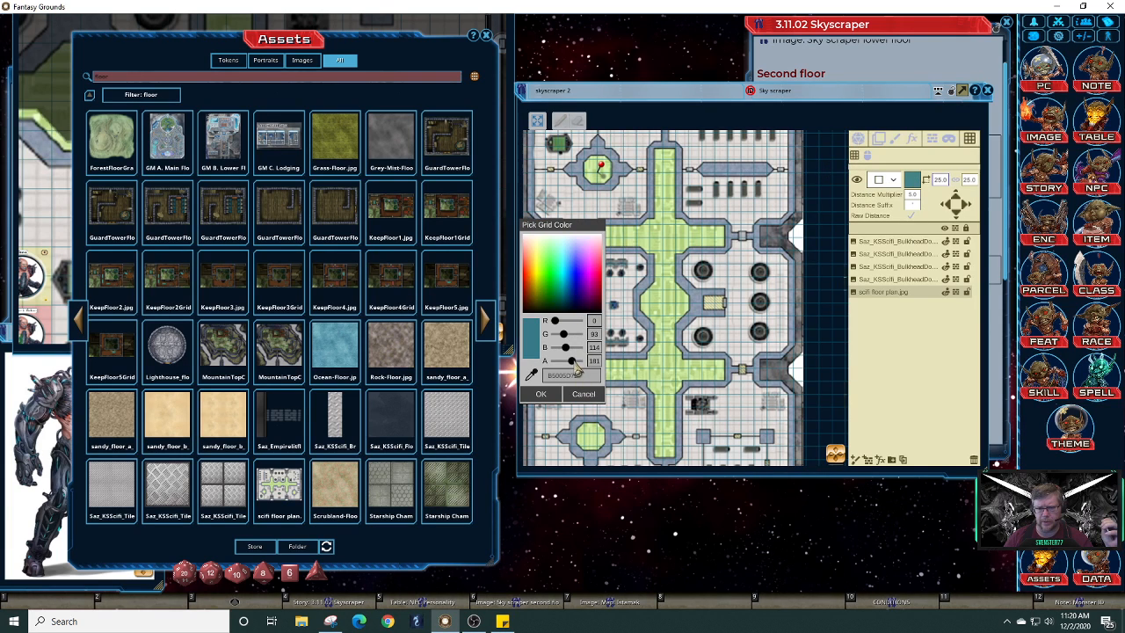
left_click_drag(572, 368, 568, 367)
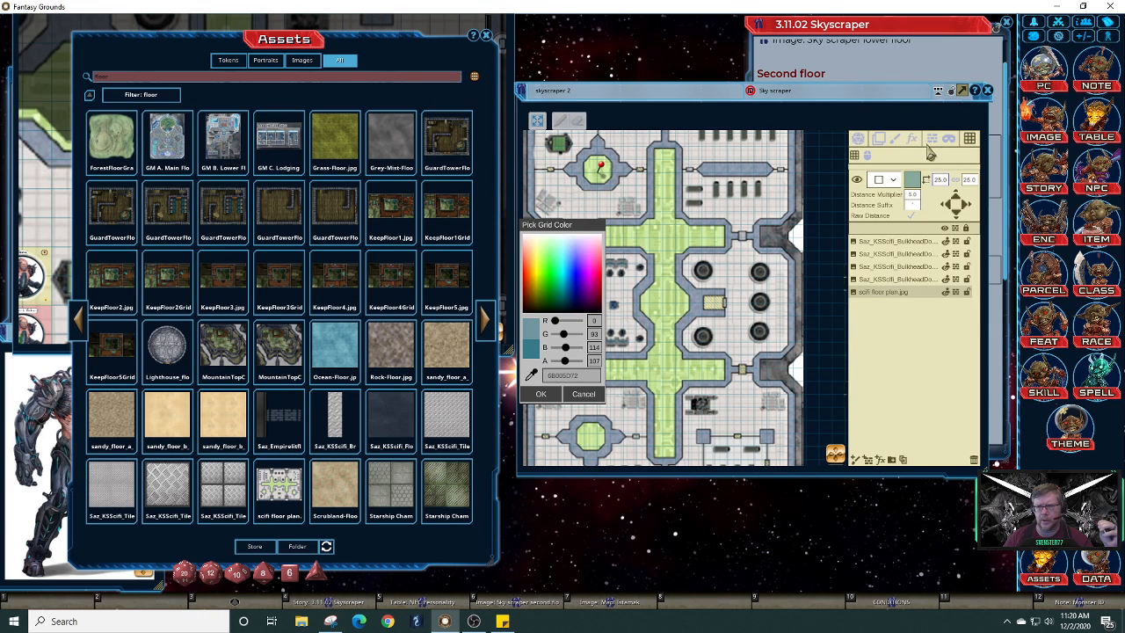
Add the small diamond floor tile to the map beside the outer wall notch and load a diamond-plate tile as the paint brush
left_click(894, 139)
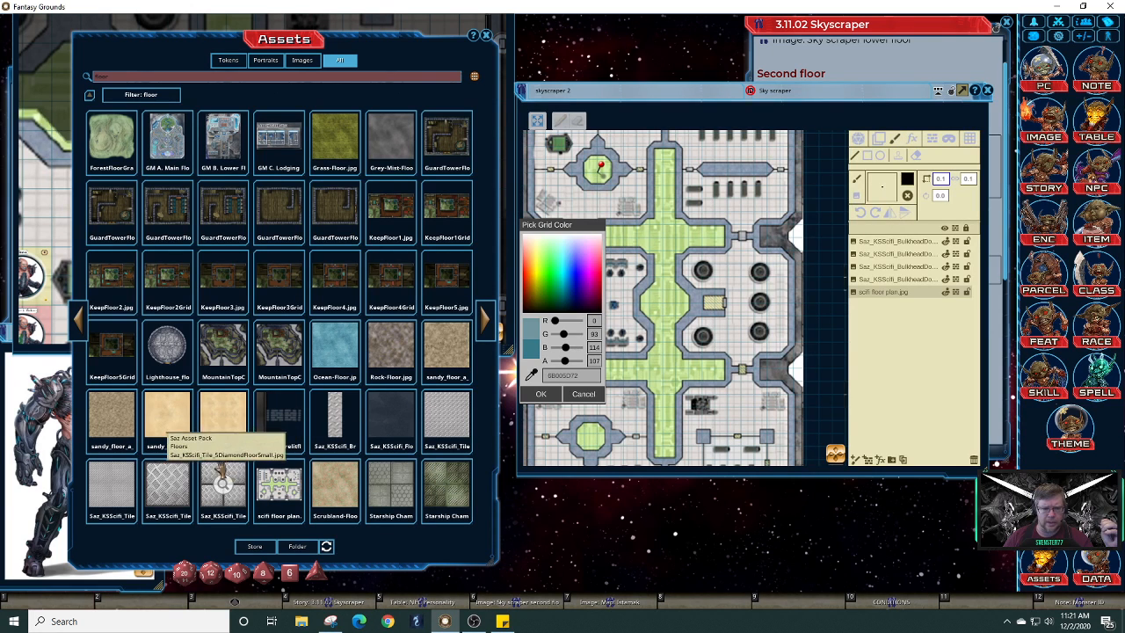
left_click_drag(222, 481, 767, 249)
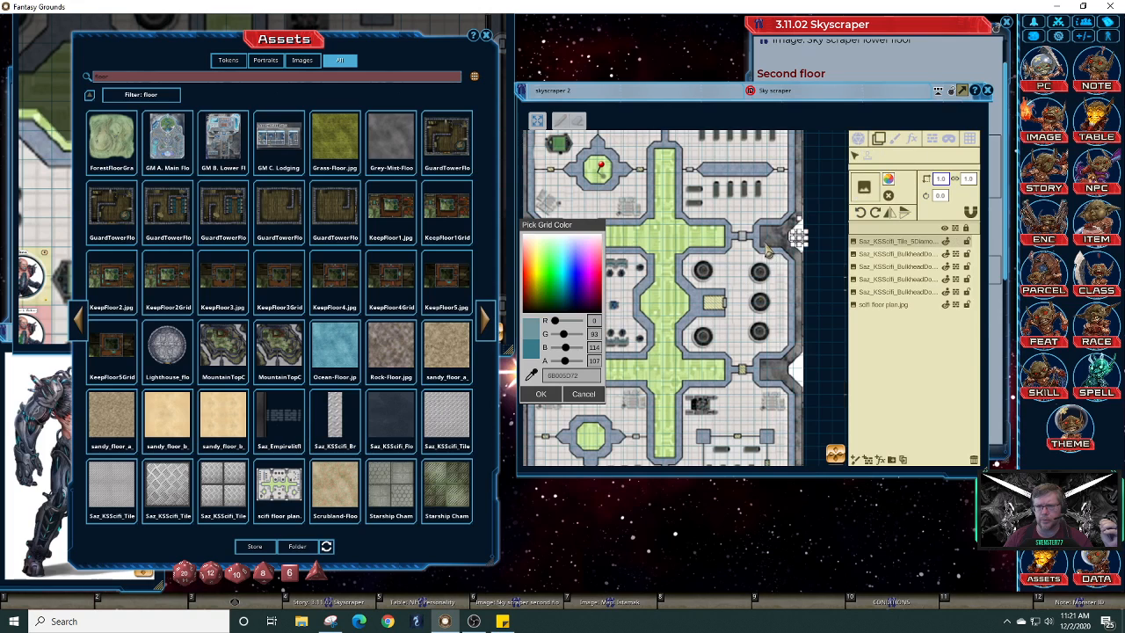
left_click(895, 138)
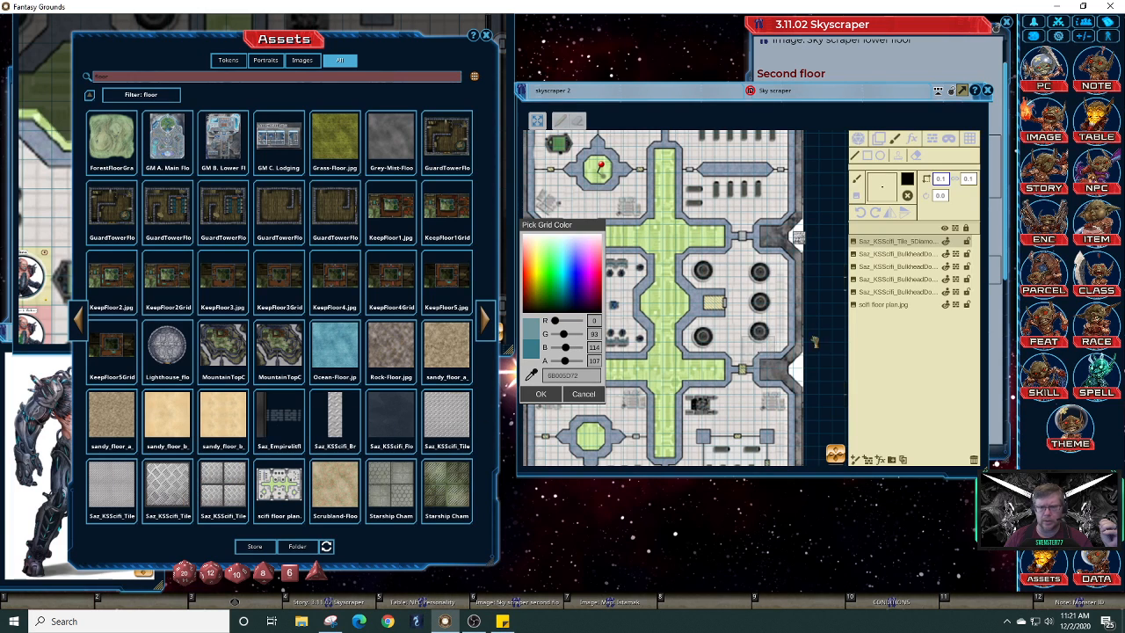
left_click_drag(903, 228, 882, 188)
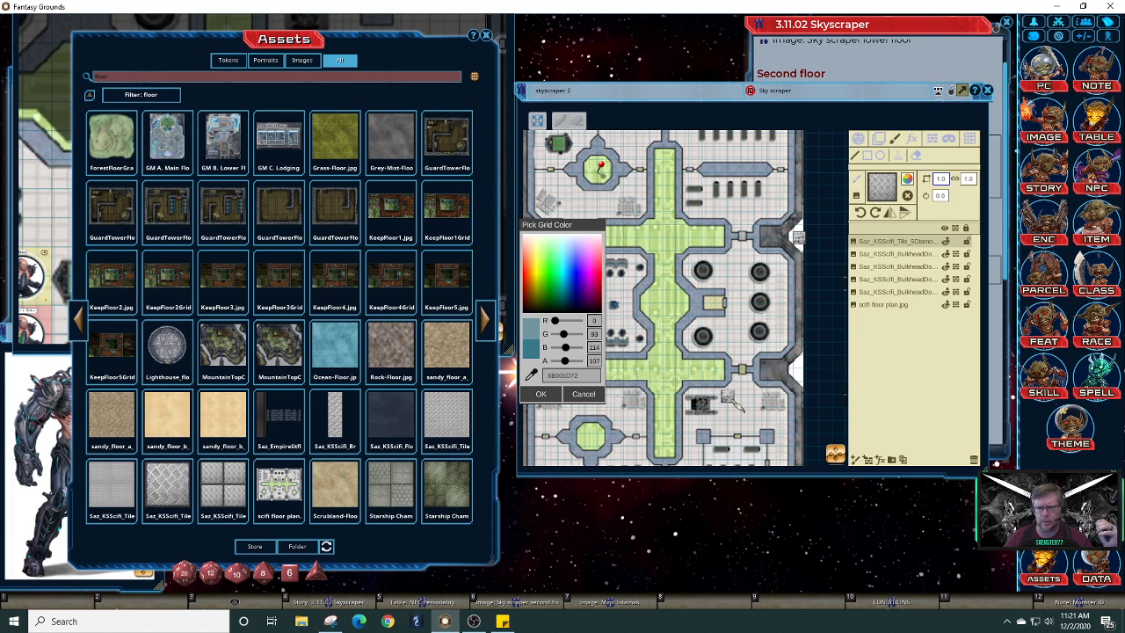
Apply the picked grid color to the skyscraper 2 map
scroll(817, 369, "up", 5)
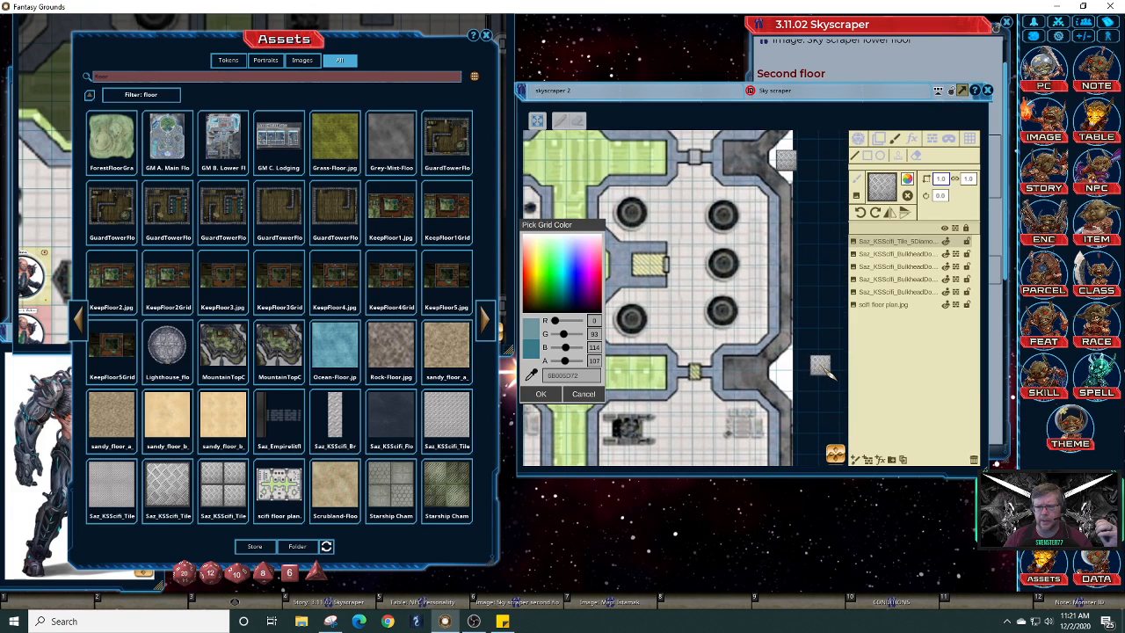
scroll(822, 367, "up", 2)
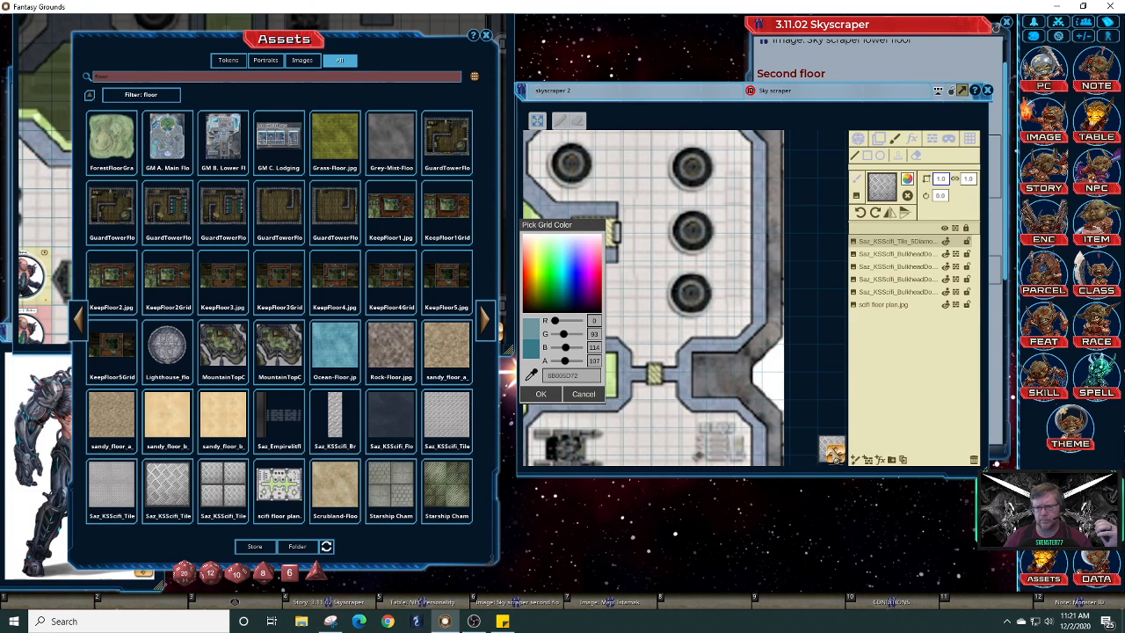
left_click_drag(834, 458, 847, 397)
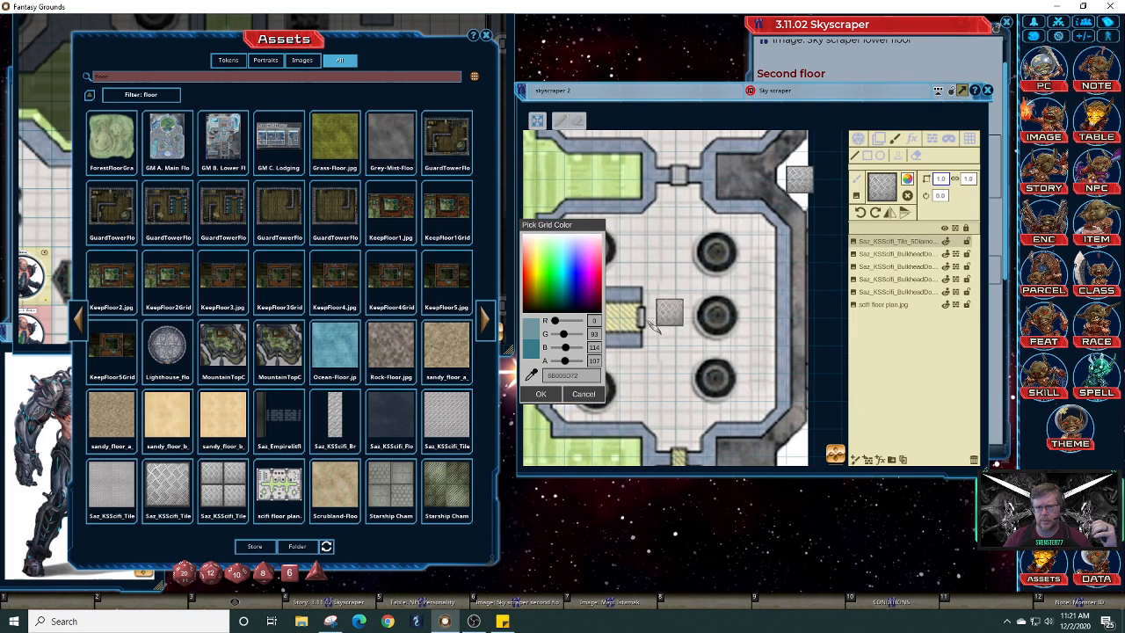
left_click(543, 395)
Try to paint freehand diamond-plate strokes near the lower door of the room with five round objects, and undo them
mouse_move(555, 406)
left_mouse_down()
mouse_move(575, 406)
mouse_move(571, 398)
mouse_move(689, 436)
mouse_move(677, 442)
mouse_move(671, 430)
left_mouse_up()
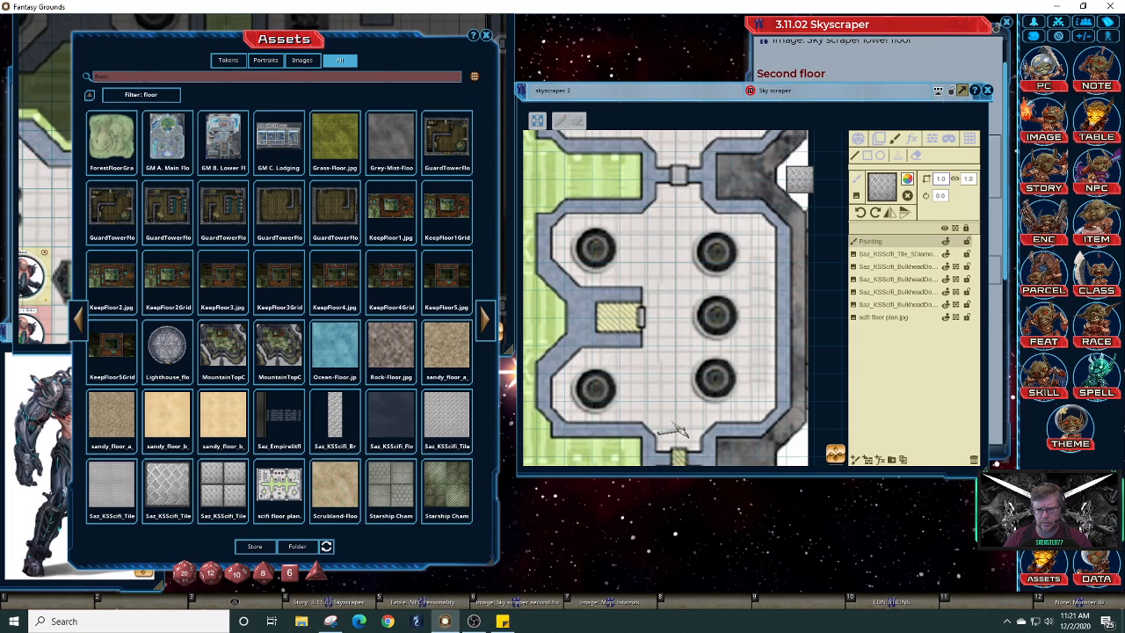
left_click_drag(675, 428, 670, 396)
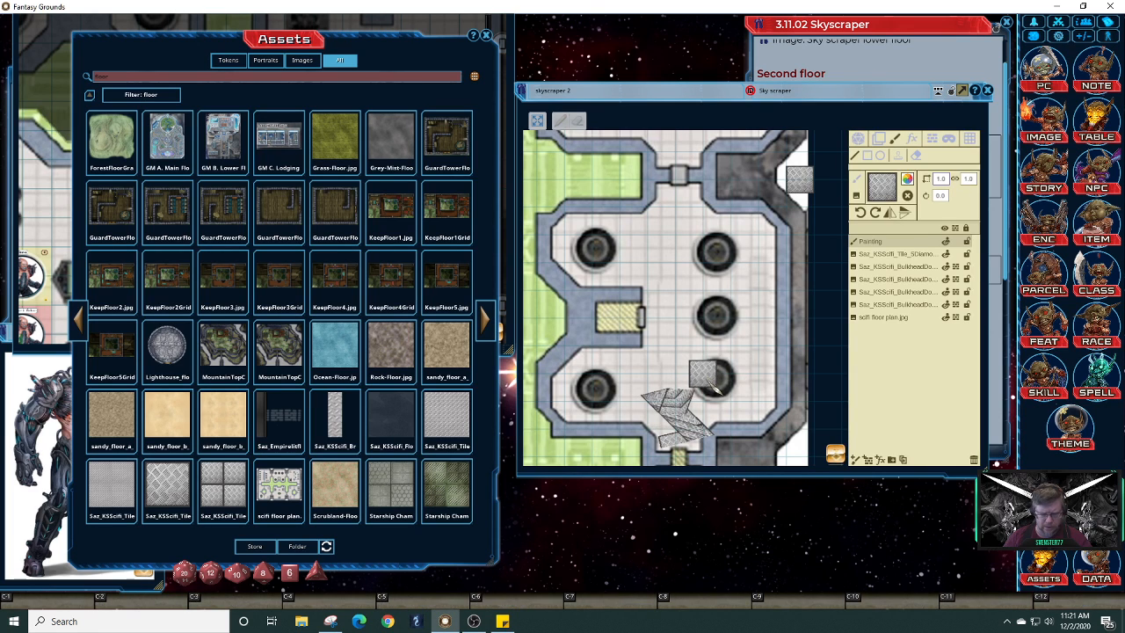
key("ctrl+z")
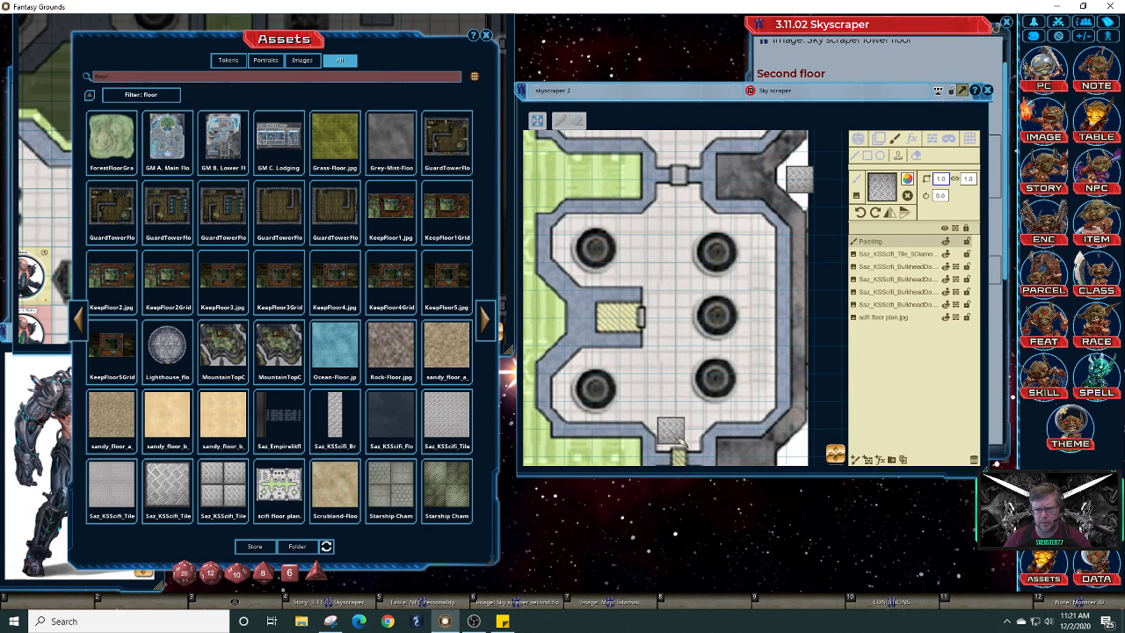
Stamp single diamond-plate tiles beside the room's lower door and under its lower-left round object
left_click(673, 433)
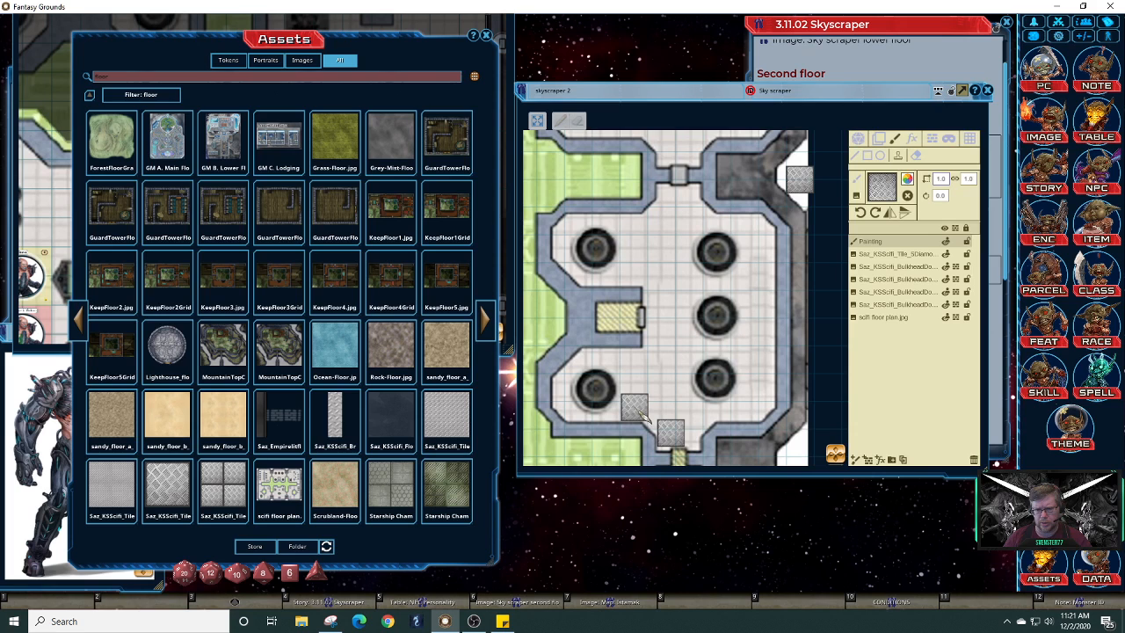
left_click(643, 415)
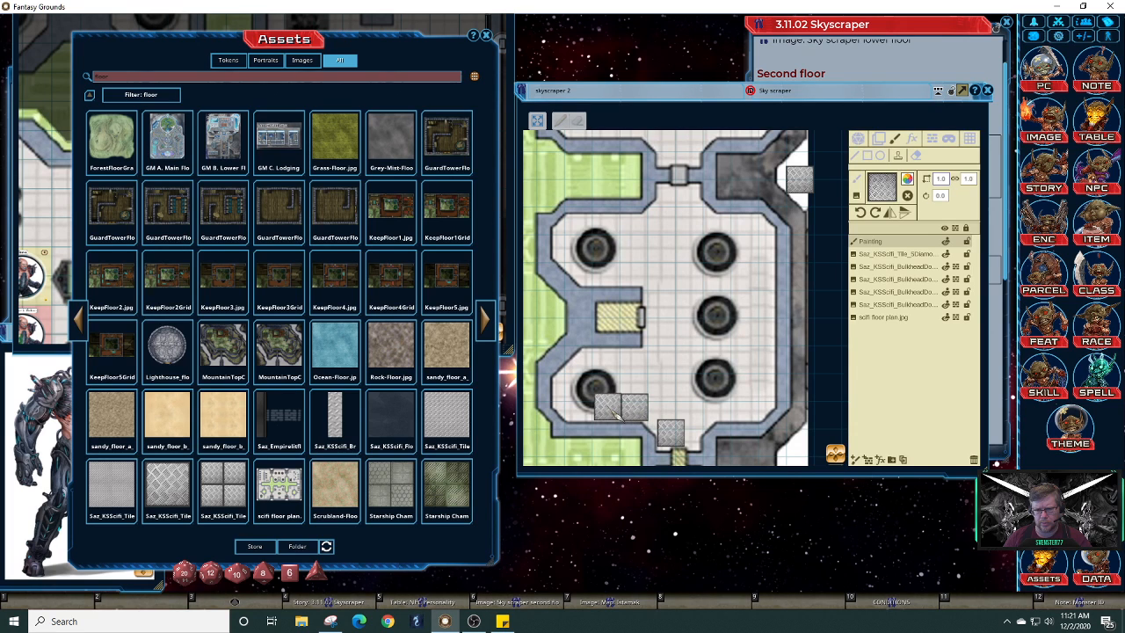
left_click(617, 415)
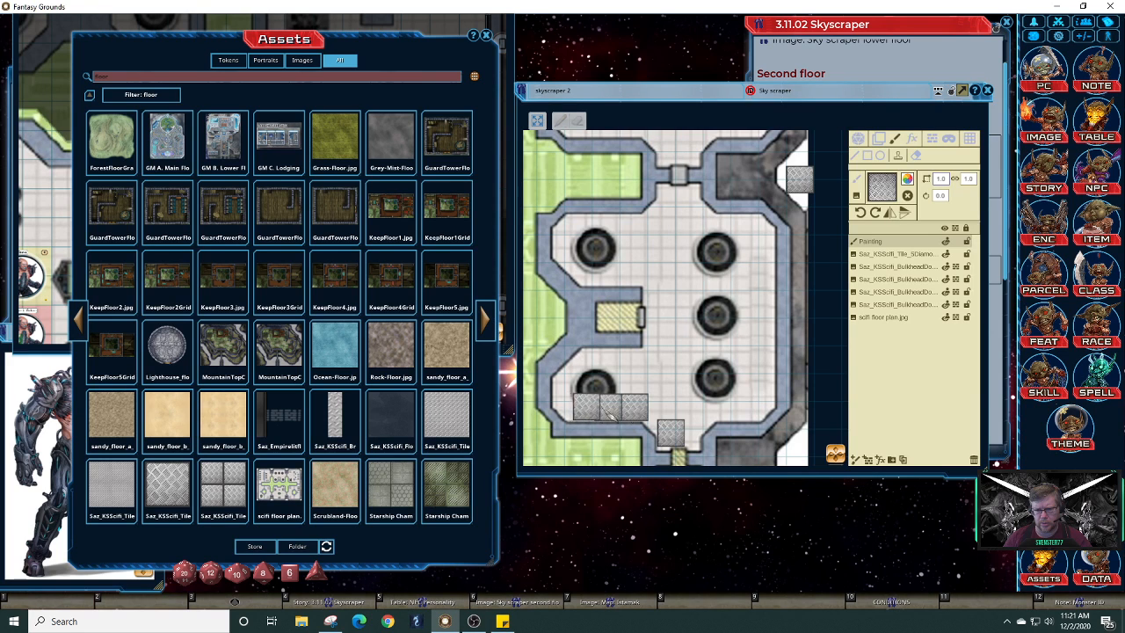
left_click(677, 436)
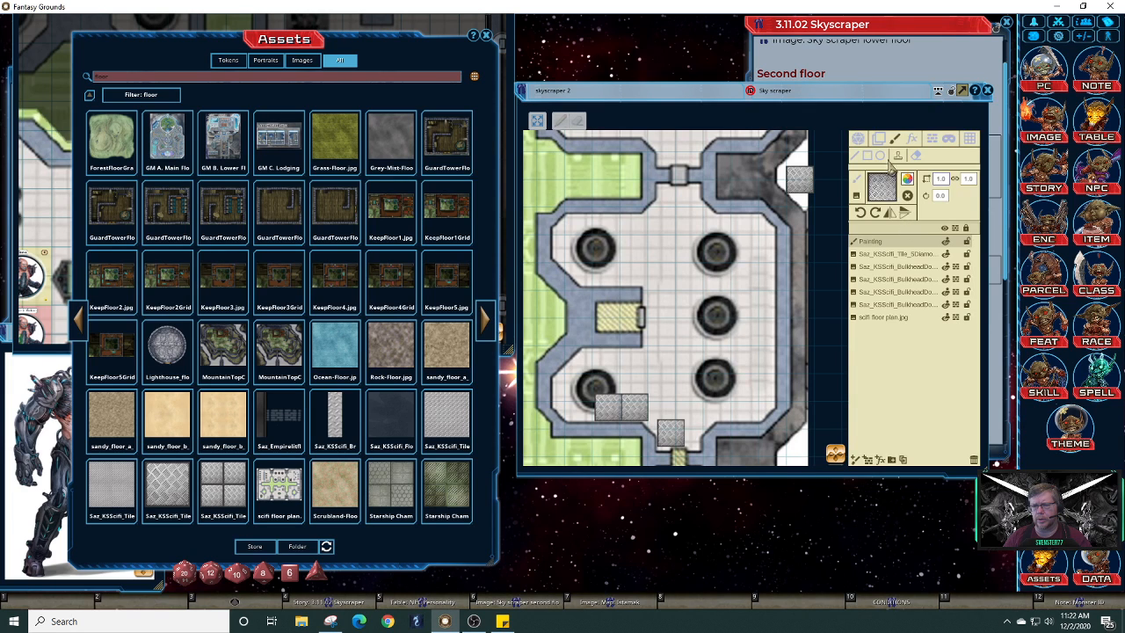
Try a rectangular diamond-plate outline around the three stacked round objects, and undo it together with the stamped tiles
left_click(868, 156)
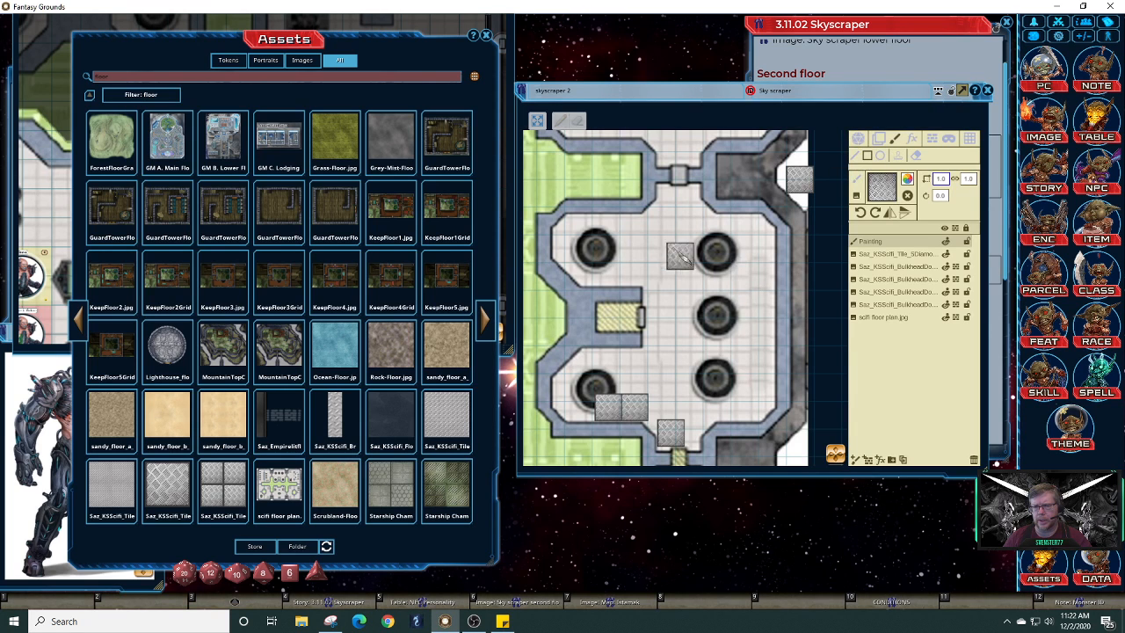
mouse_move(665, 230)
left_mouse_down()
mouse_move(724, 306)
mouse_move(761, 414)
mouse_move(772, 416)
left_mouse_up()
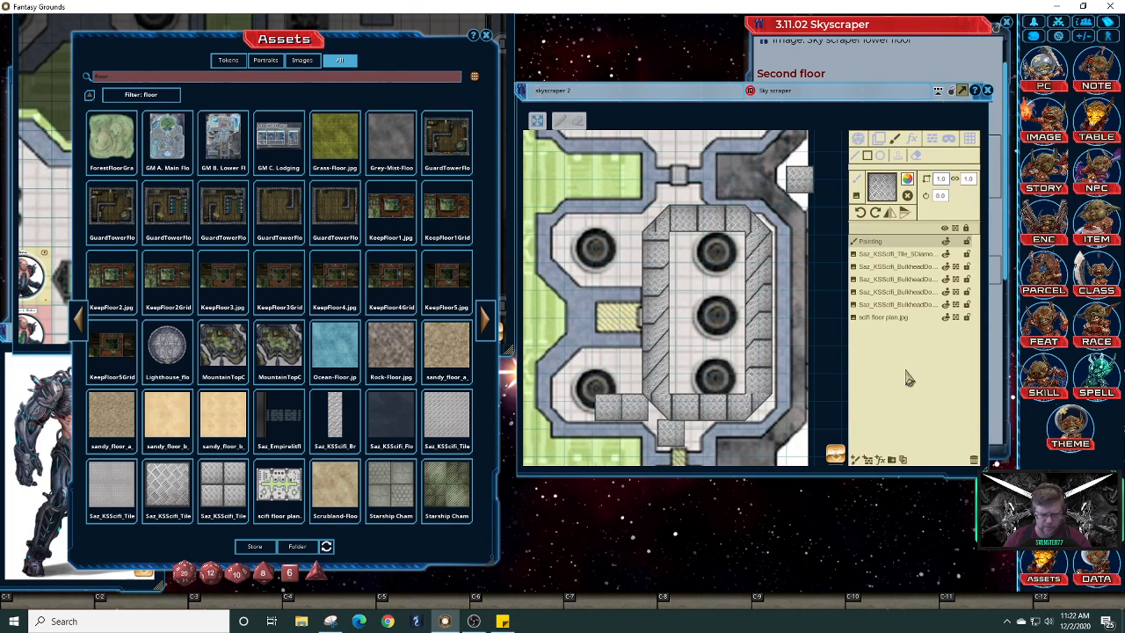
key("ctrl+z")
key("ctrl+z")
key("ctrl+z")
key("ctrl+z")
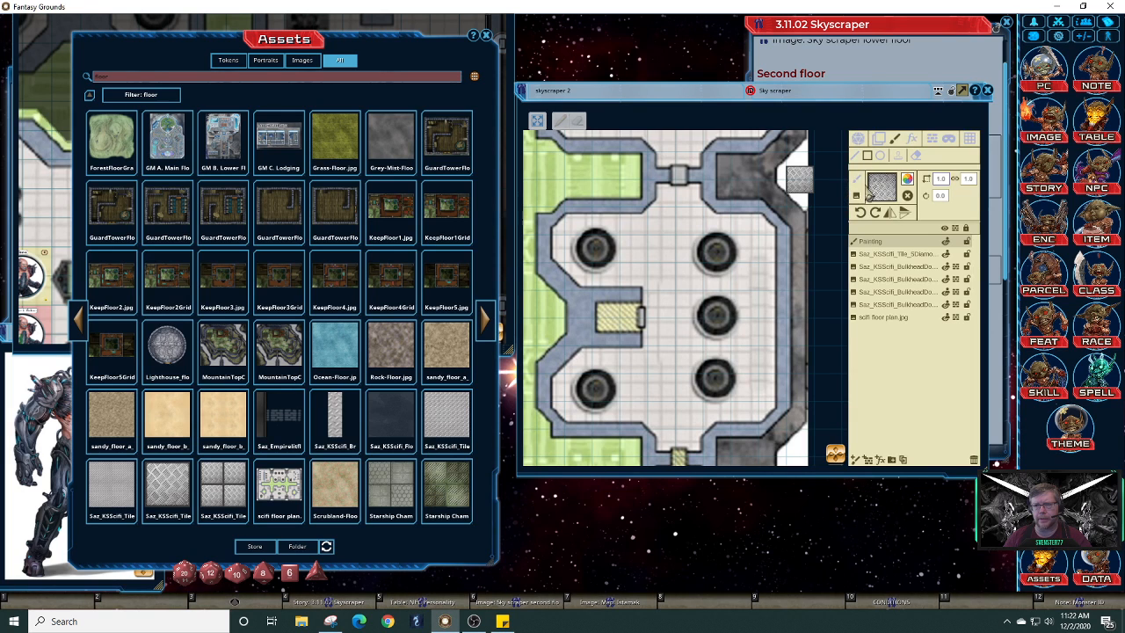
Load the large diamond floor tile as the paint brush and set its size to 0.5 by 0.5
left_click(862, 186)
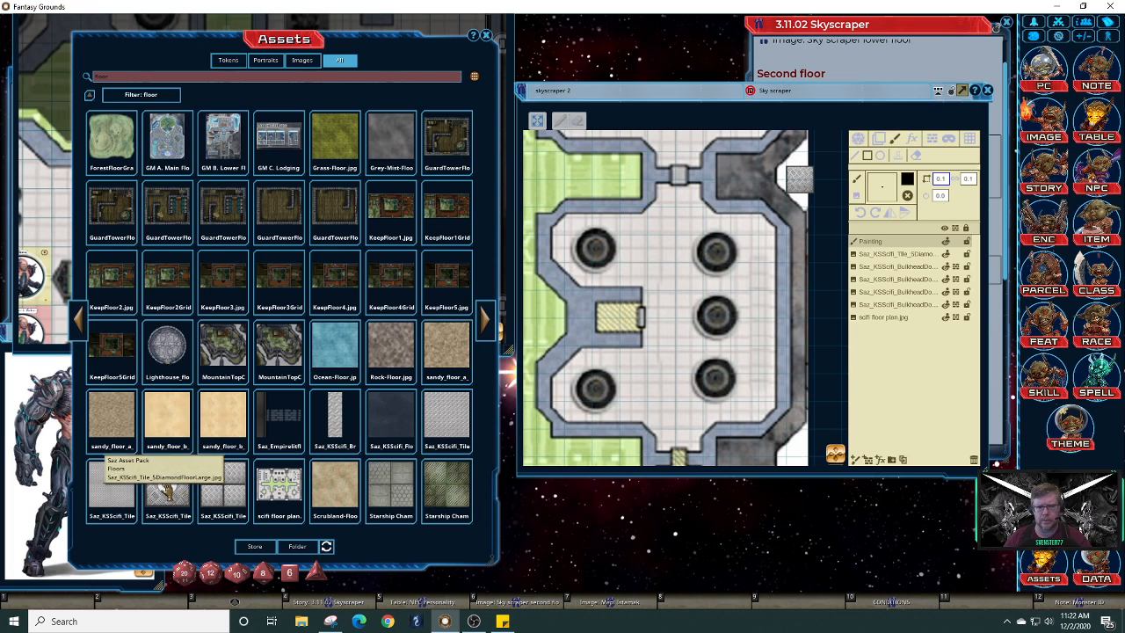
mouse_move(166, 492)
left_mouse_down()
mouse_move(831, 273)
mouse_move(874, 188)
mouse_move(882, 195)
left_mouse_up()
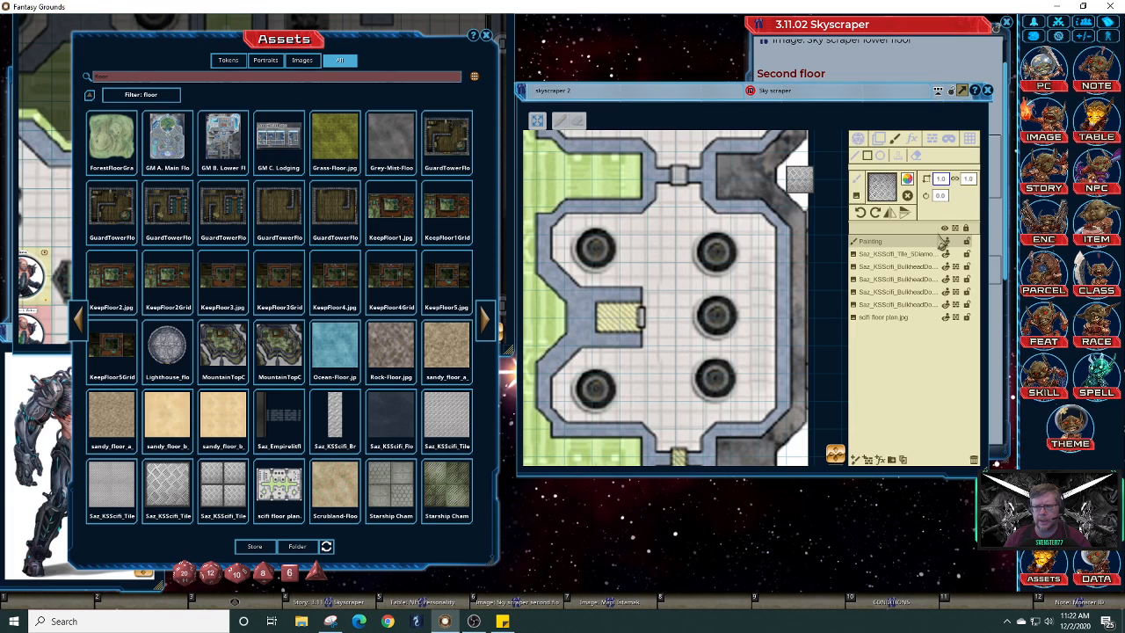
left_click(942, 180)
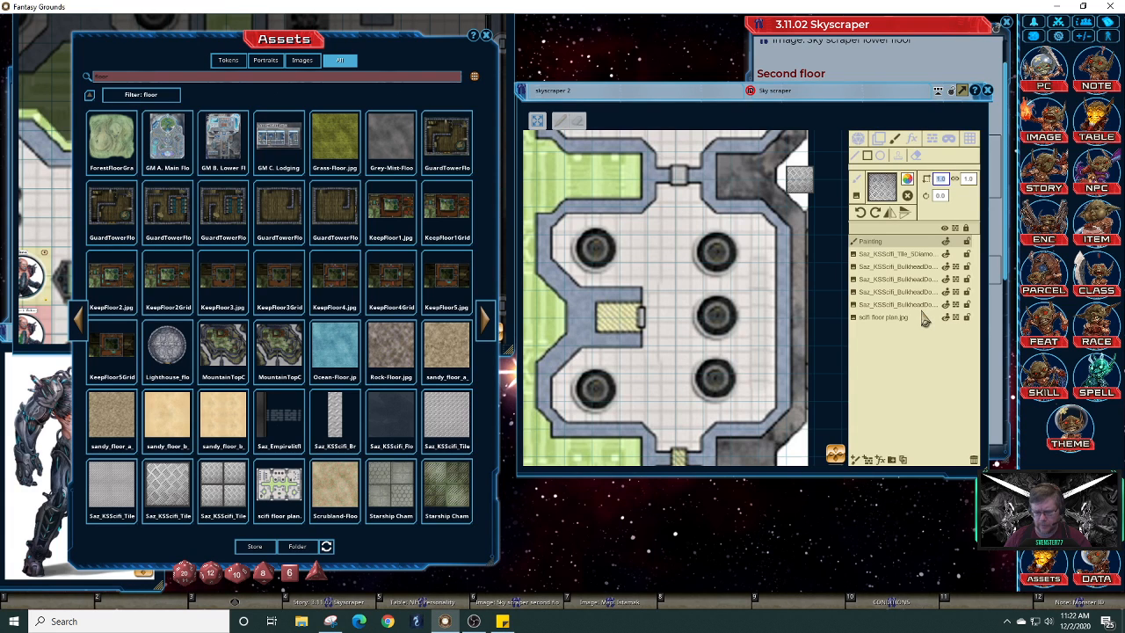
type("0.5")
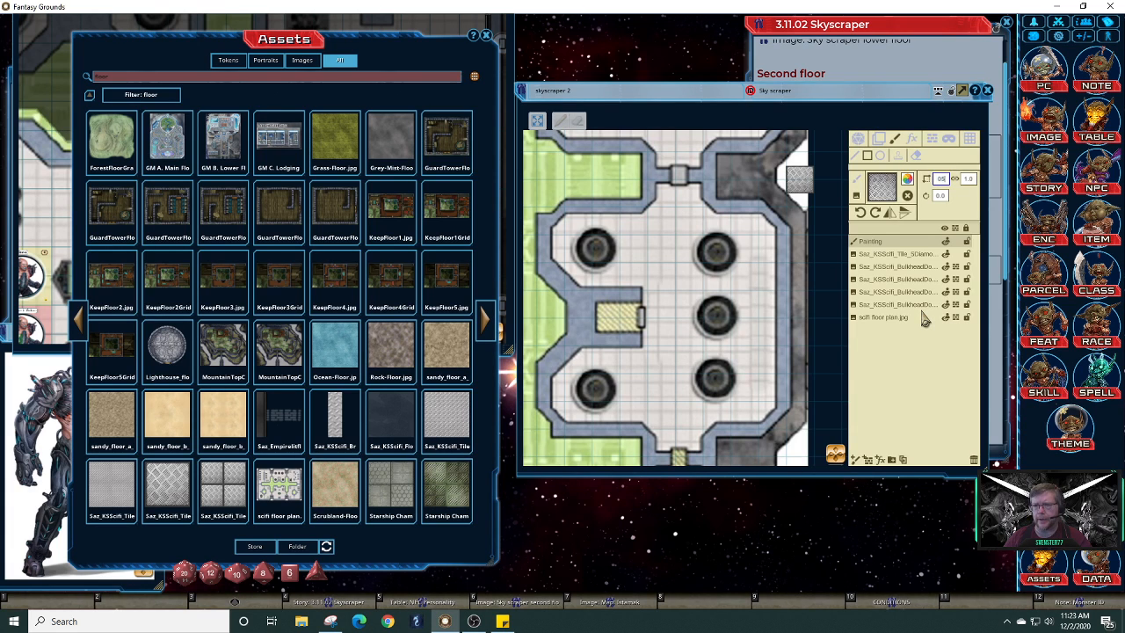
left_click(956, 180)
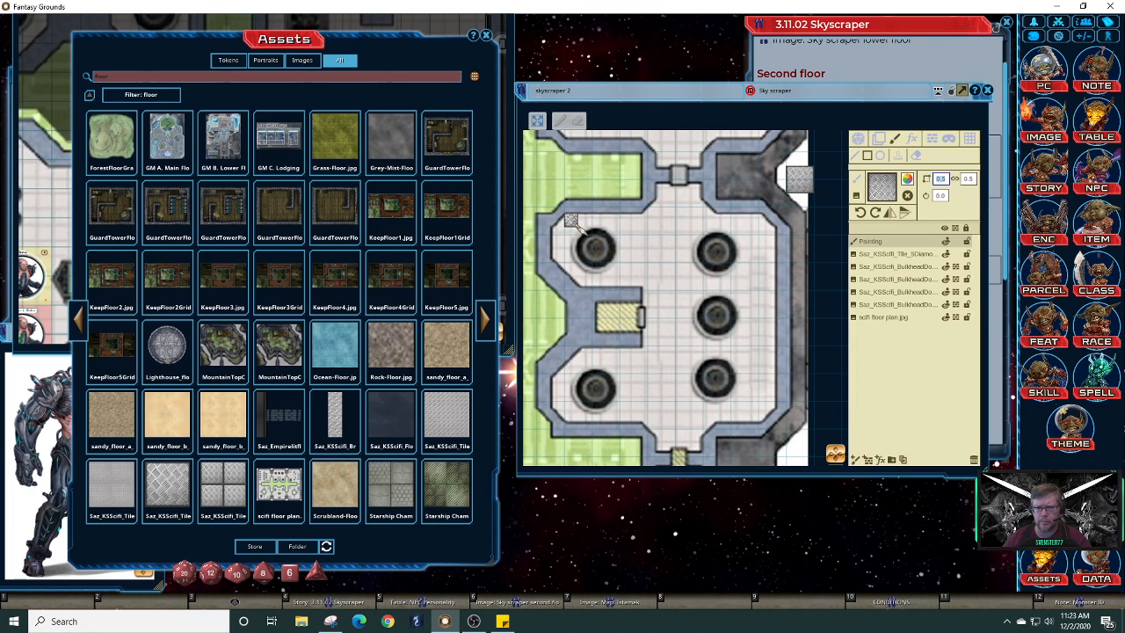
Try a rectangle and a freehand stroke of small tiles beside the upper-left round object, undoing each
left_click_drag(572, 221, 581, 270)
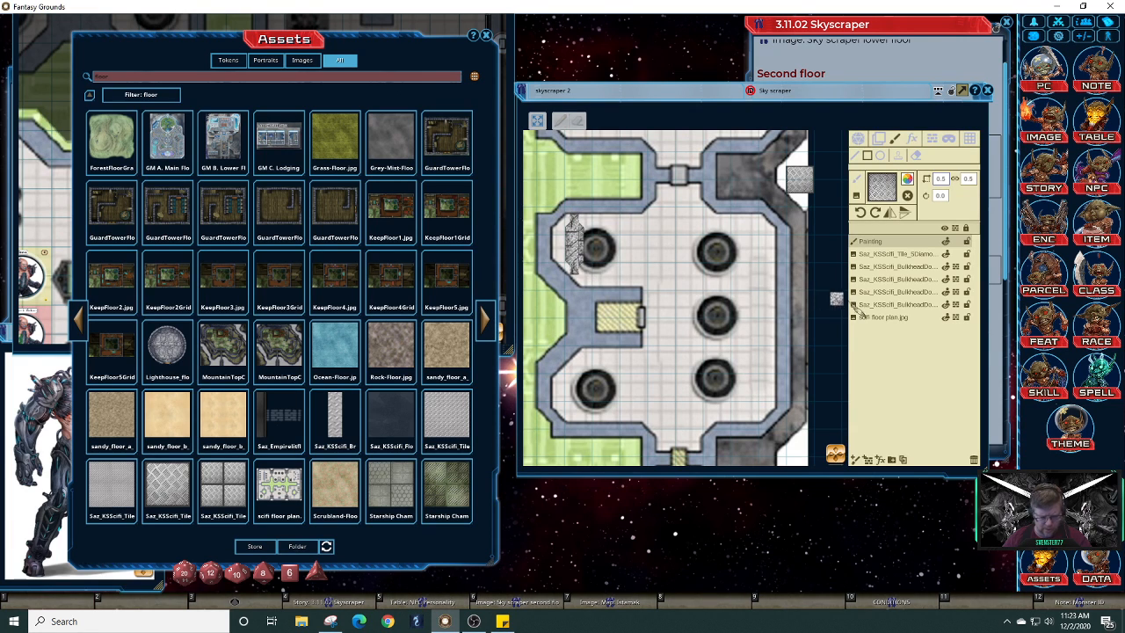
key("ctrl+z")
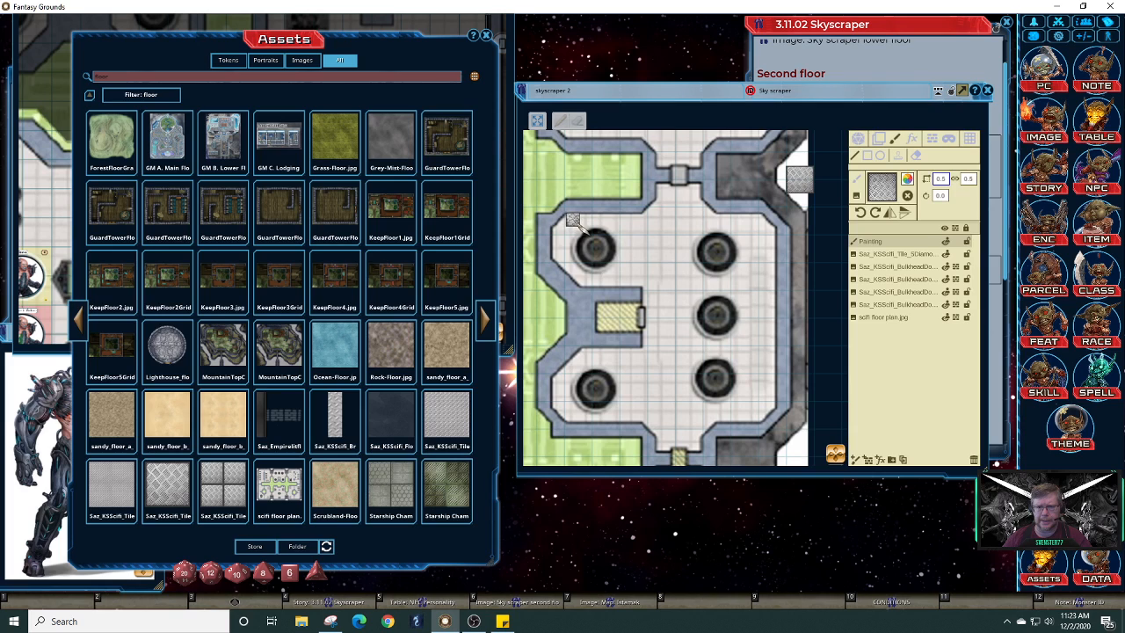
left_click_drag(580, 244, 582, 276)
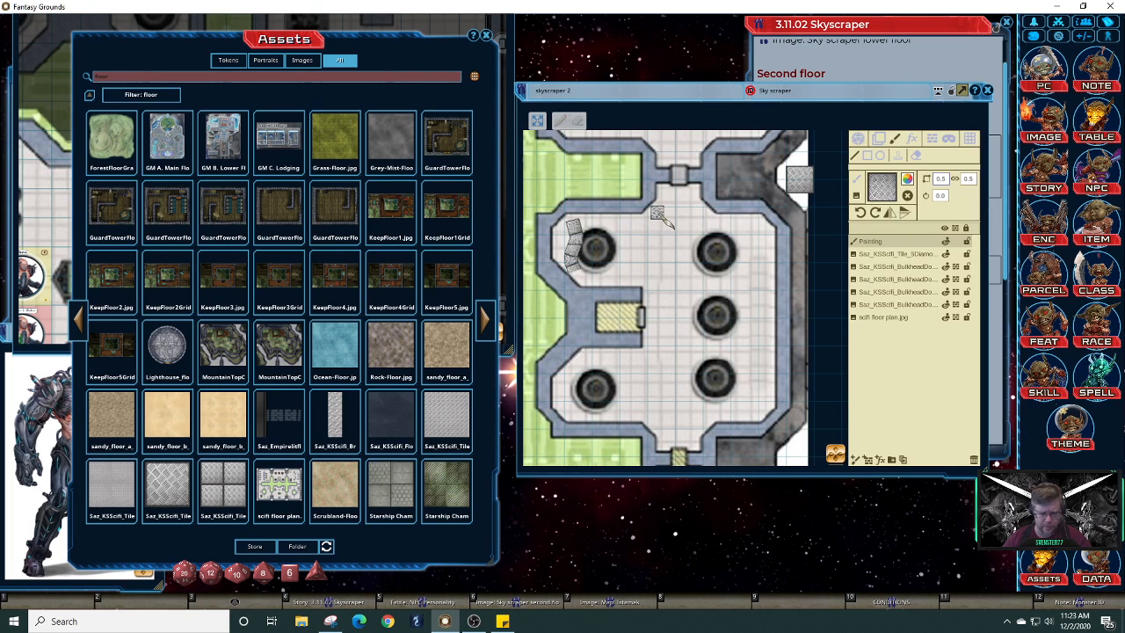
key("ctrl+z")
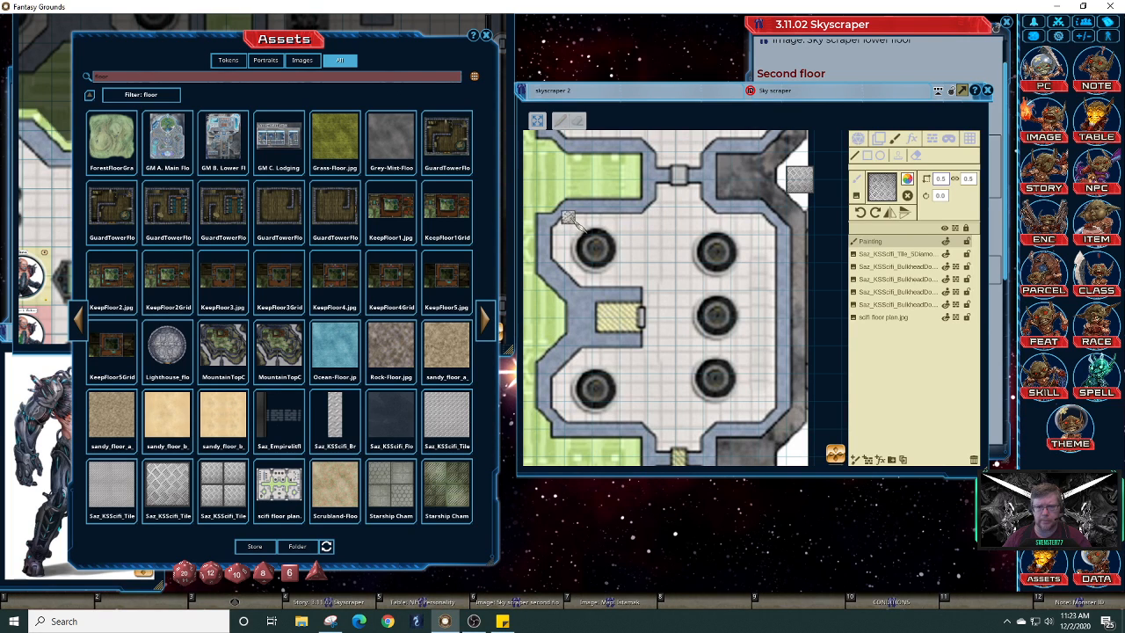
Try a freehand row of small diamond-plate tiles along the upper wall of the room with the round objects, and undo it
left_click(573, 221)
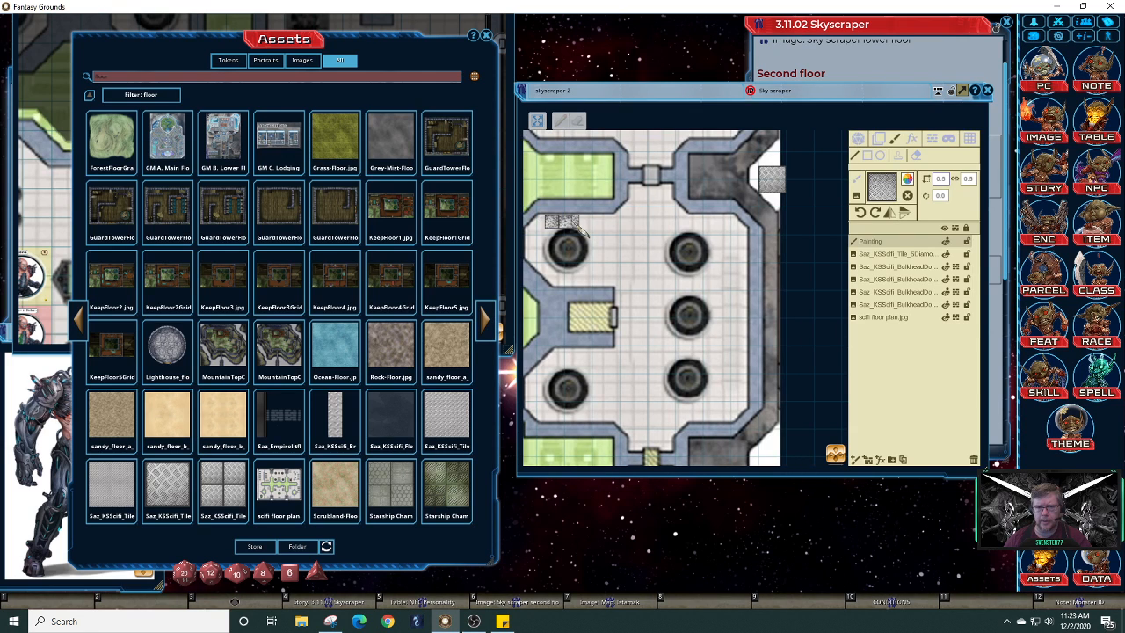
key("Right")
key("Right")
key("Right")
key("Right")
key("Right")
key("Right")
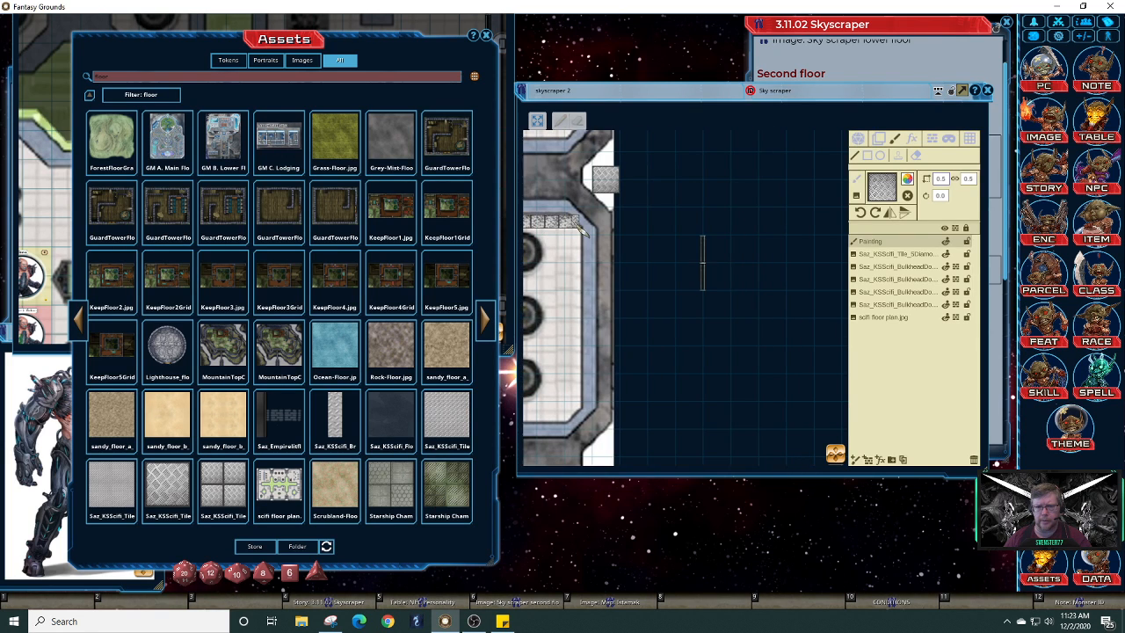
key("Down")
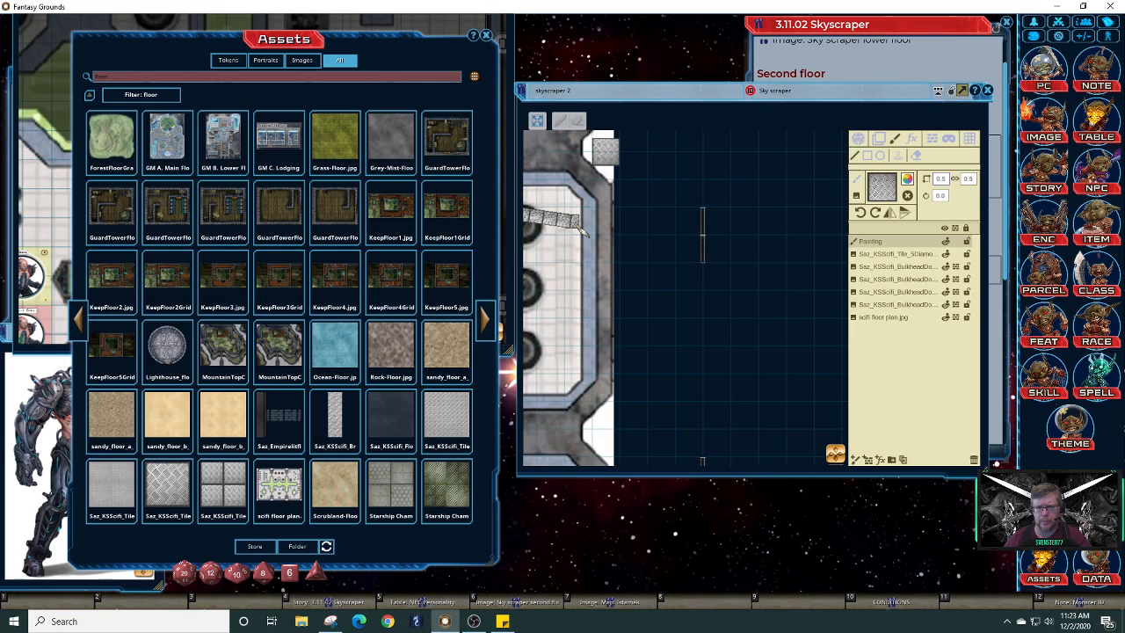
key("Up")
key("Left")
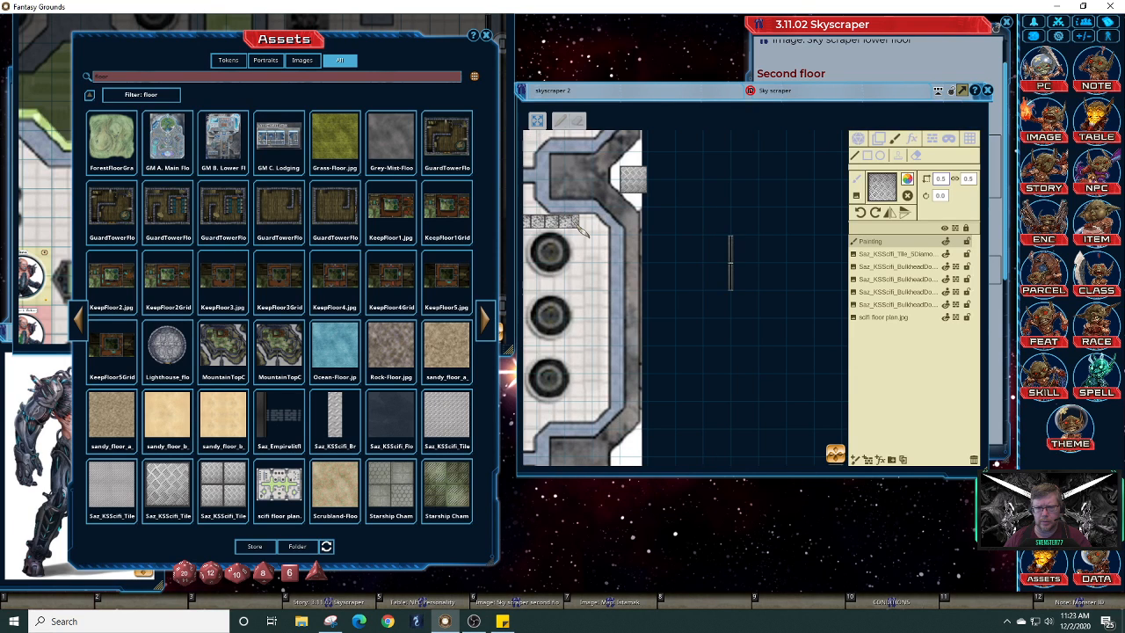
key("Right")
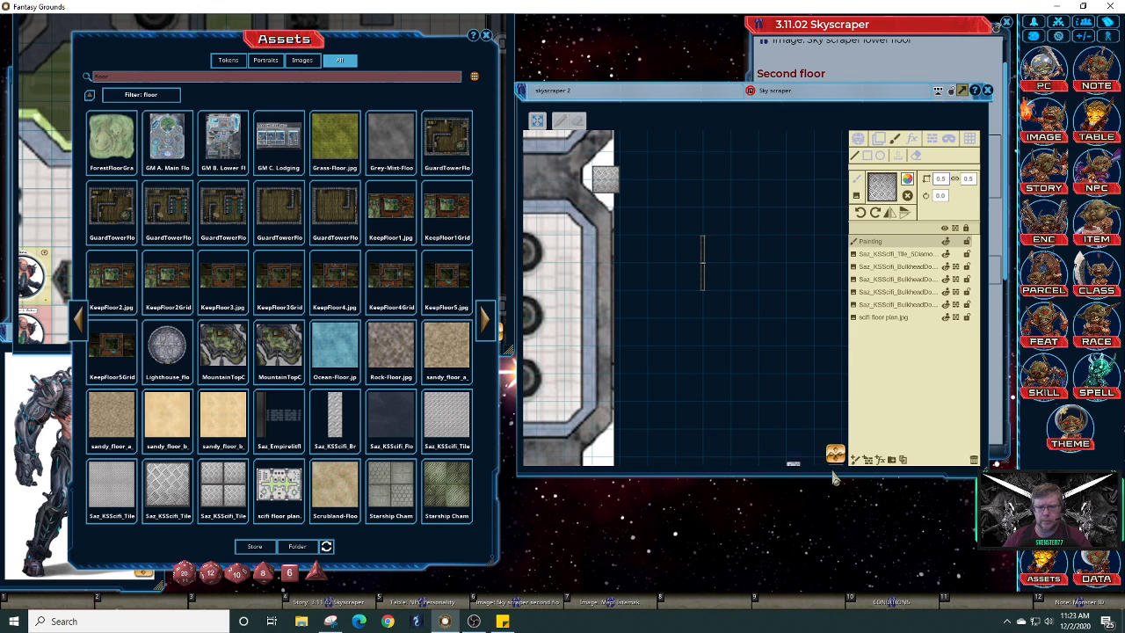
Paint a continuous border of small diamond-plate tiles along all inner walls of the room with the round objects, including around the yellow-striped alcove
left_click_drag(735, 449, 748, 451)
left_click_drag(723, 448, 860, 473)
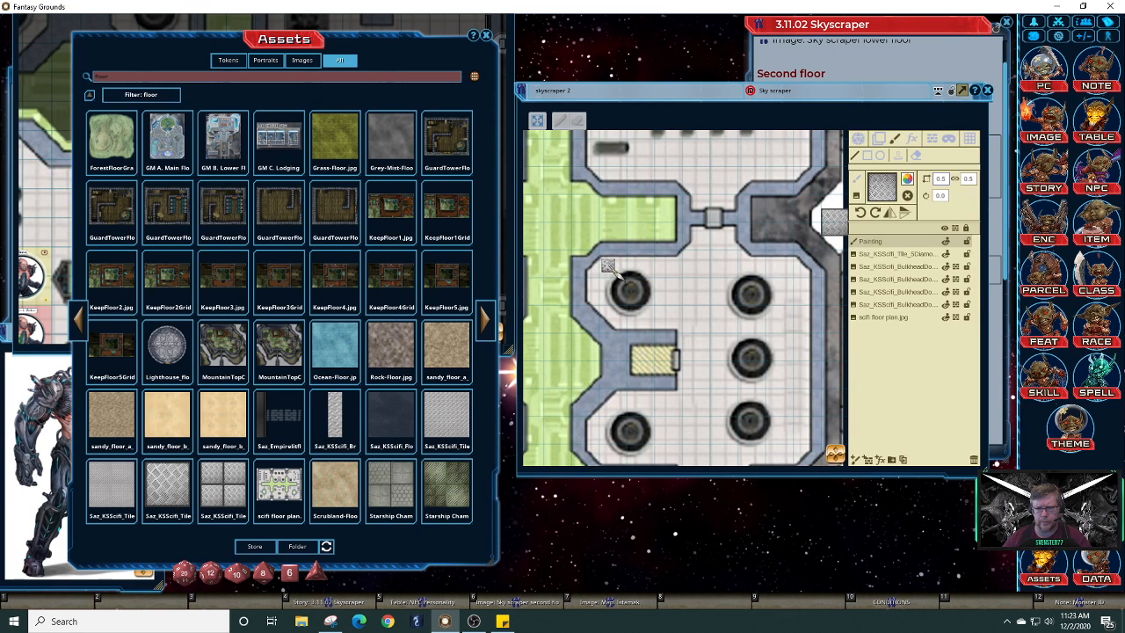
left_click_drag(611, 268, 795, 273)
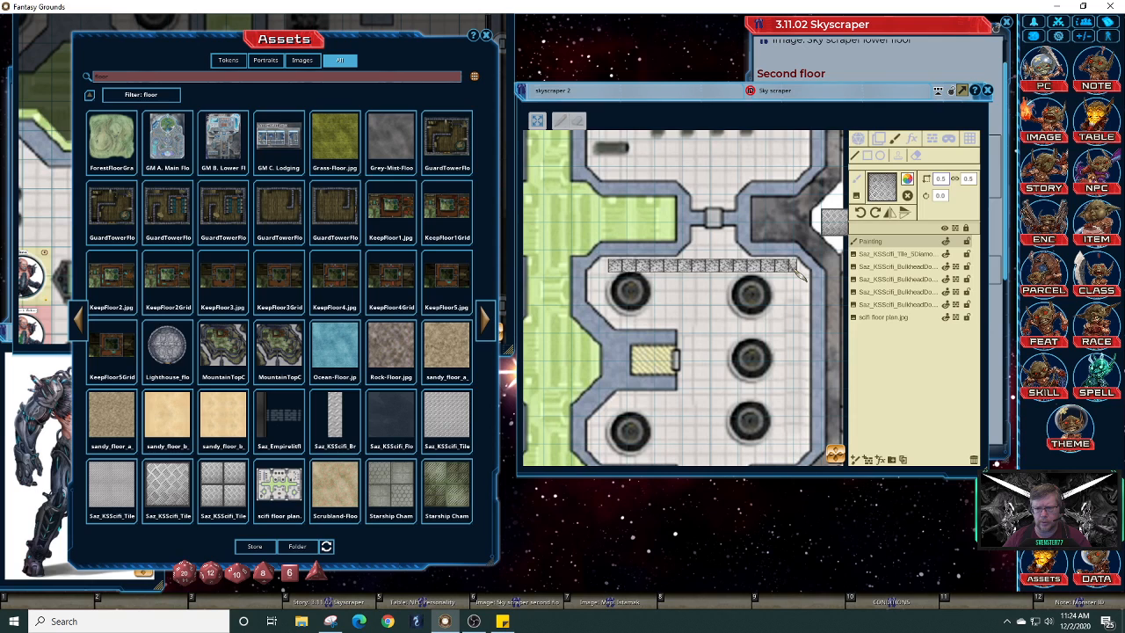
left_click_drag(799, 274, 809, 284)
left_click_drag(806, 285, 807, 450)
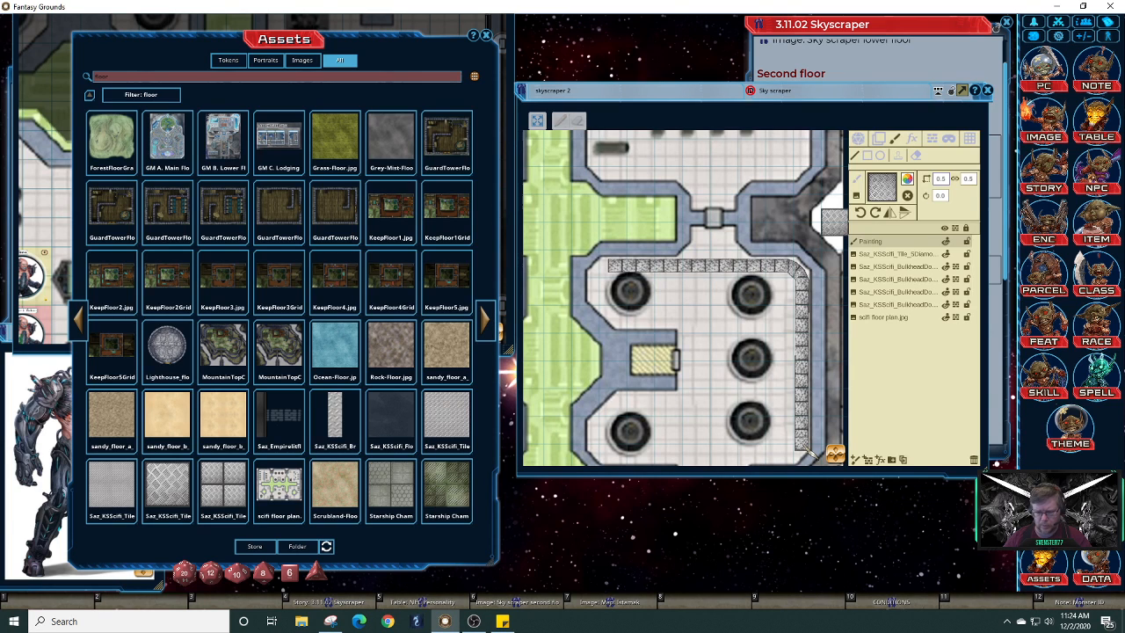
left_click(804, 450)
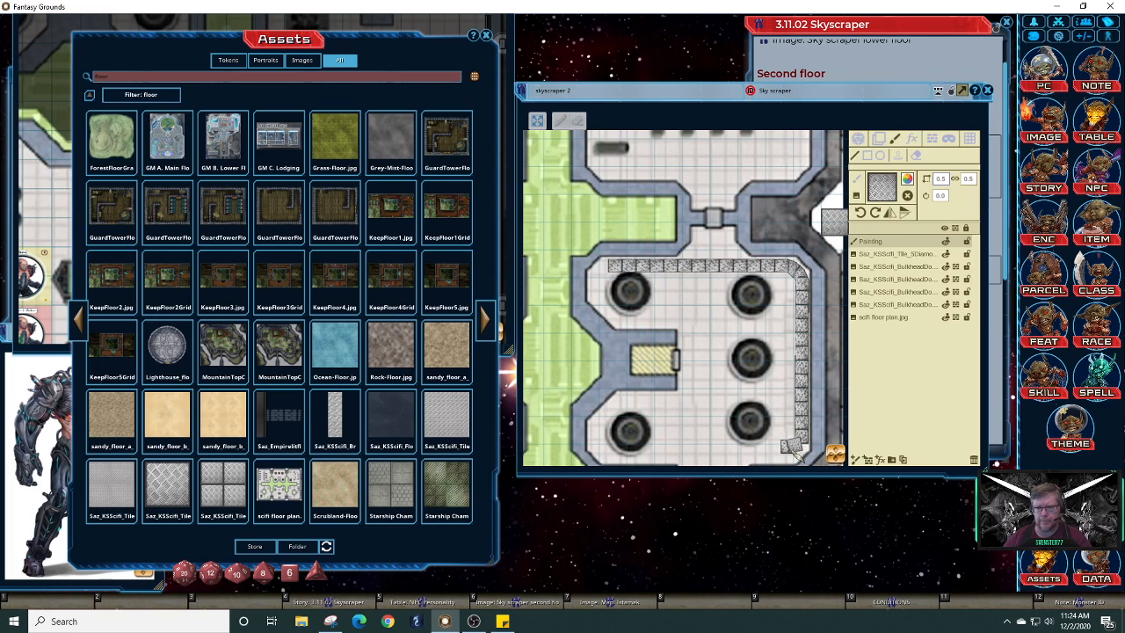
left_click_drag(792, 451, 783, 402)
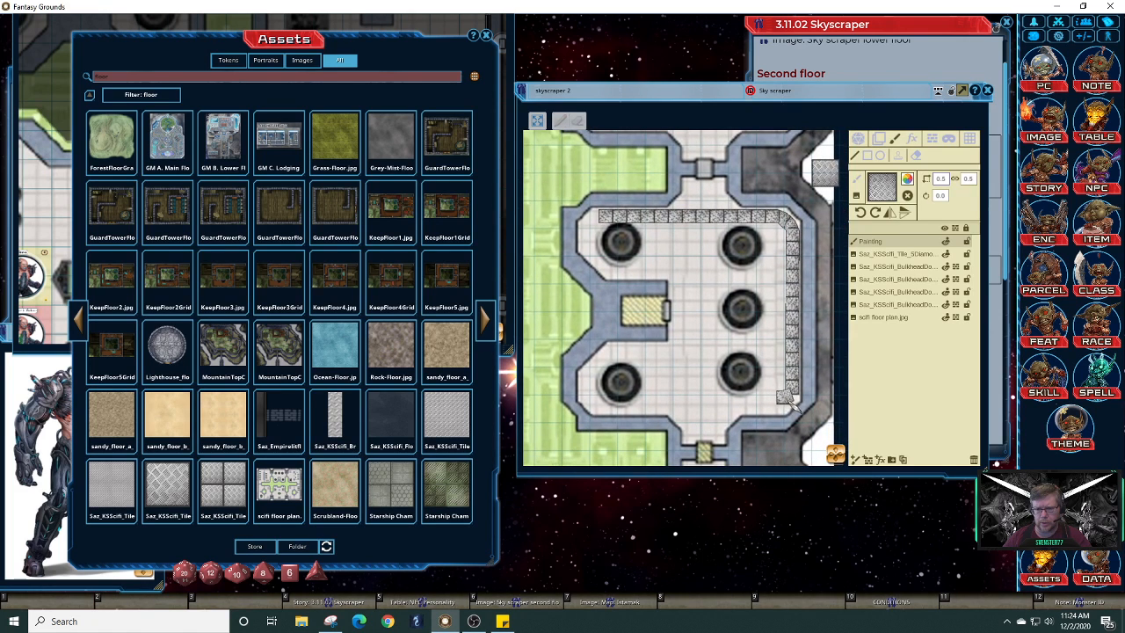
scroll(791, 412, "down", 1)
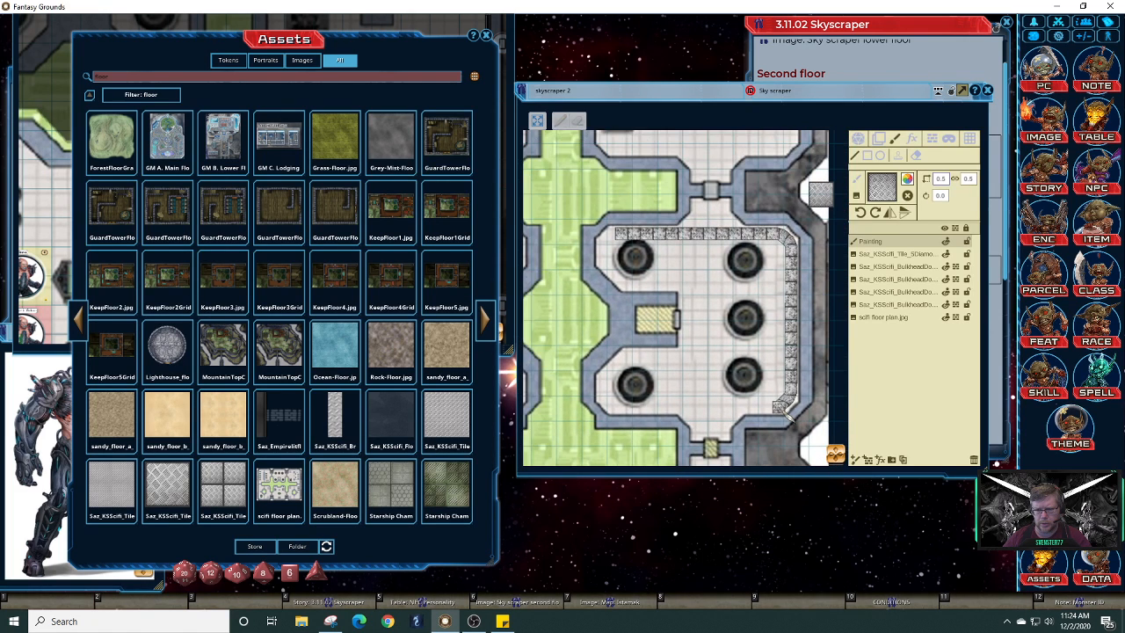
mouse_move(789, 418)
left_mouse_down()
mouse_move(618, 416)
mouse_move(604, 384)
mouse_move(631, 359)
mouse_move(703, 369)
mouse_move(695, 299)
mouse_move(673, 274)
mouse_move(693, 287)
mouse_move(638, 291)
mouse_move(603, 262)
mouse_move(611, 237)
mouse_move(625, 251)
mouse_move(616, 241)
left_mouse_up()
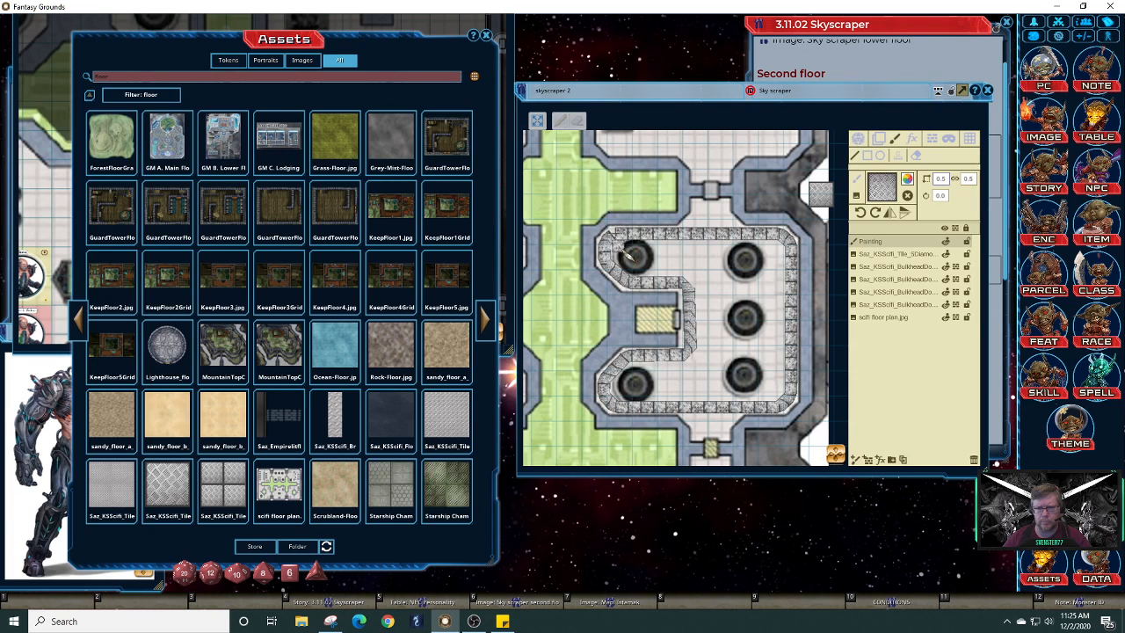
Paint a second row of small tiles inside the border along the room's upper and right walls, undoing the trial row along the lower wall
left_click_drag(623, 251, 785, 250)
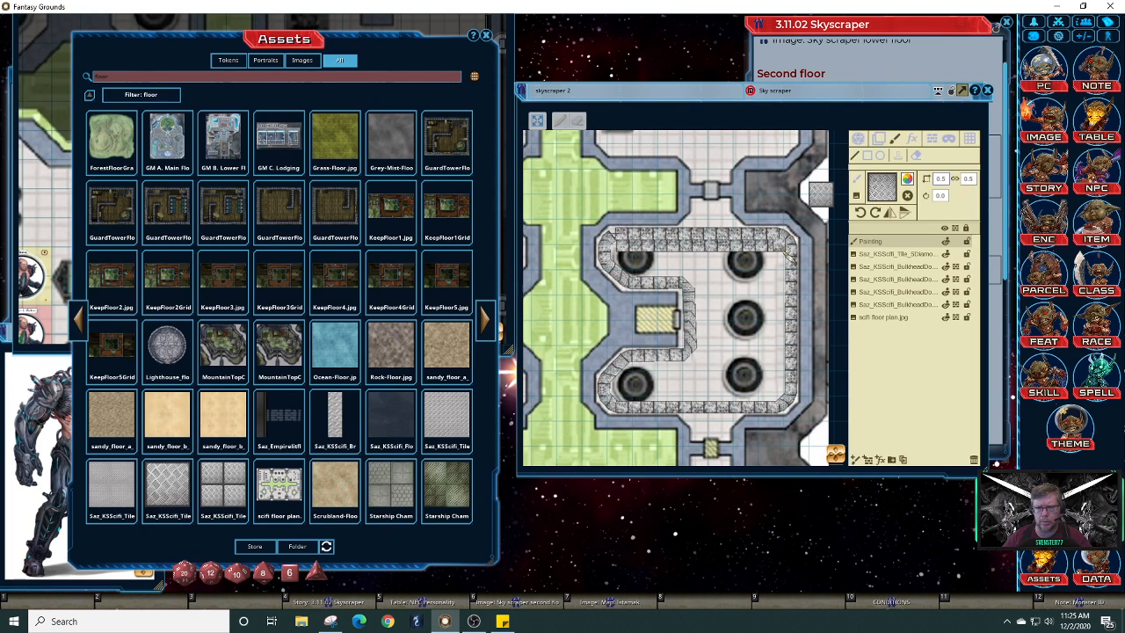
left_click_drag(790, 252, 788, 403)
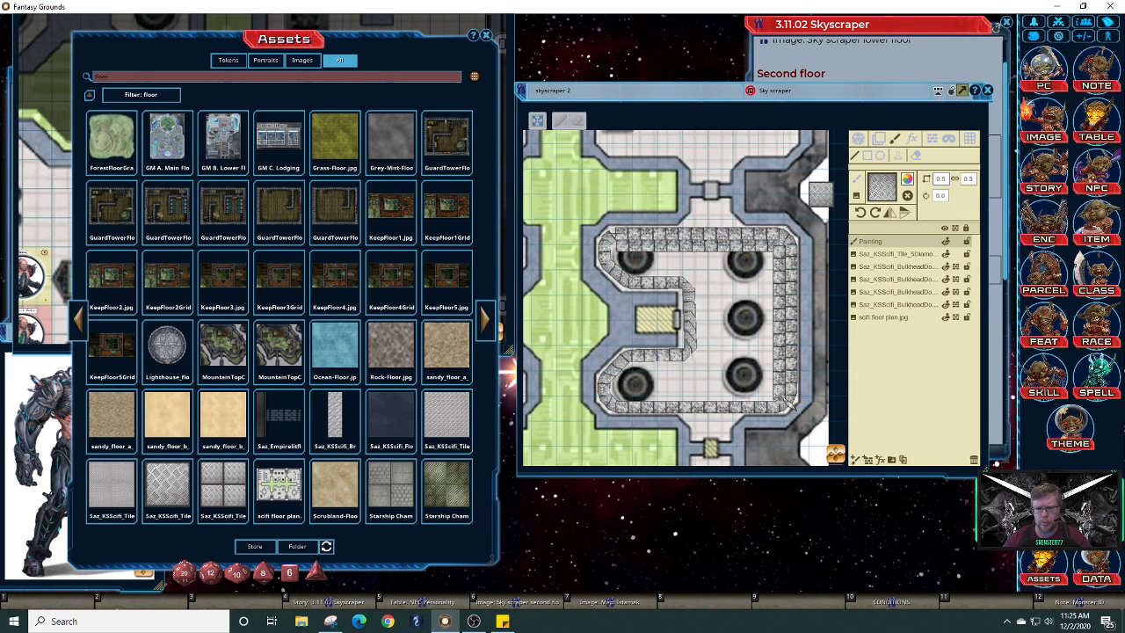
mouse_move(787, 403)
left_mouse_down()
mouse_move(617, 401)
mouse_move(620, 388)
mouse_move(659, 385)
mouse_move(785, 392)
left_mouse_up()
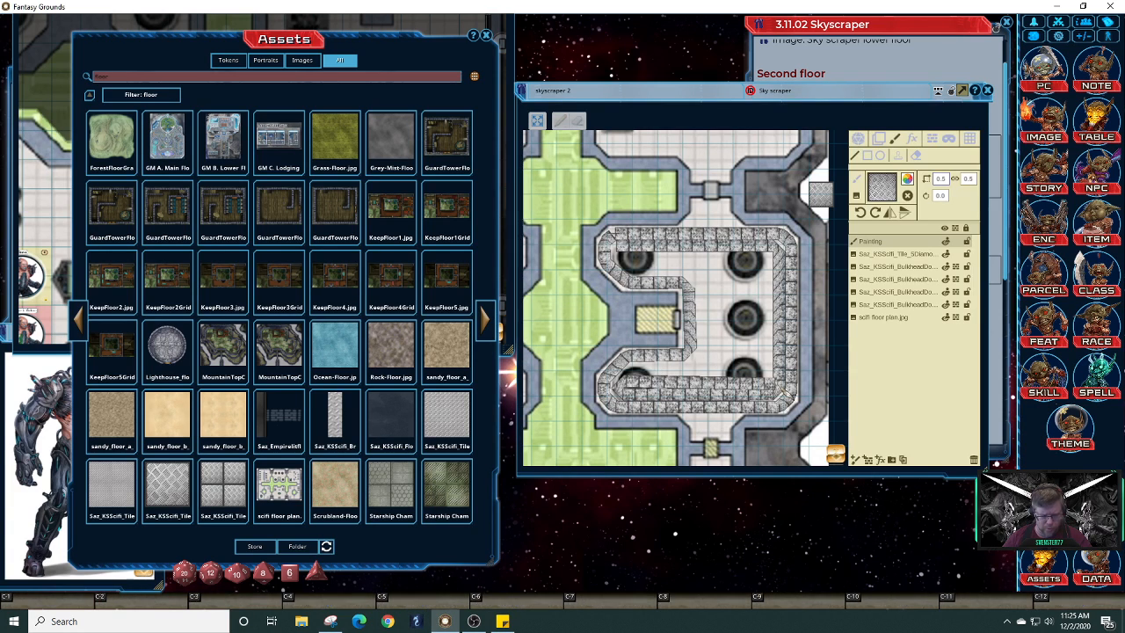
left_click_drag(781, 386, 782, 389)
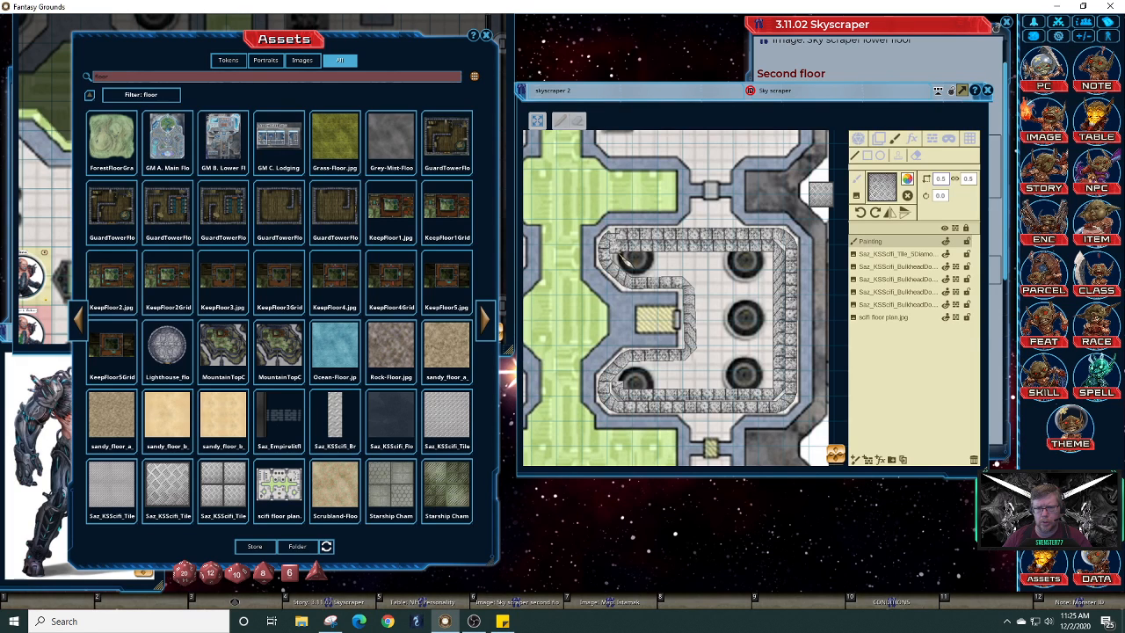
Add a third tile row along the upper wall and a second along the lower wall, undoing the extra lower and right-side strokes
left_click(621, 259)
mouse_move(623, 264)
left_mouse_down()
mouse_move(782, 264)
mouse_move(777, 393)
mouse_move(638, 395)
mouse_move(624, 376)
mouse_move(767, 379)
left_mouse_up()
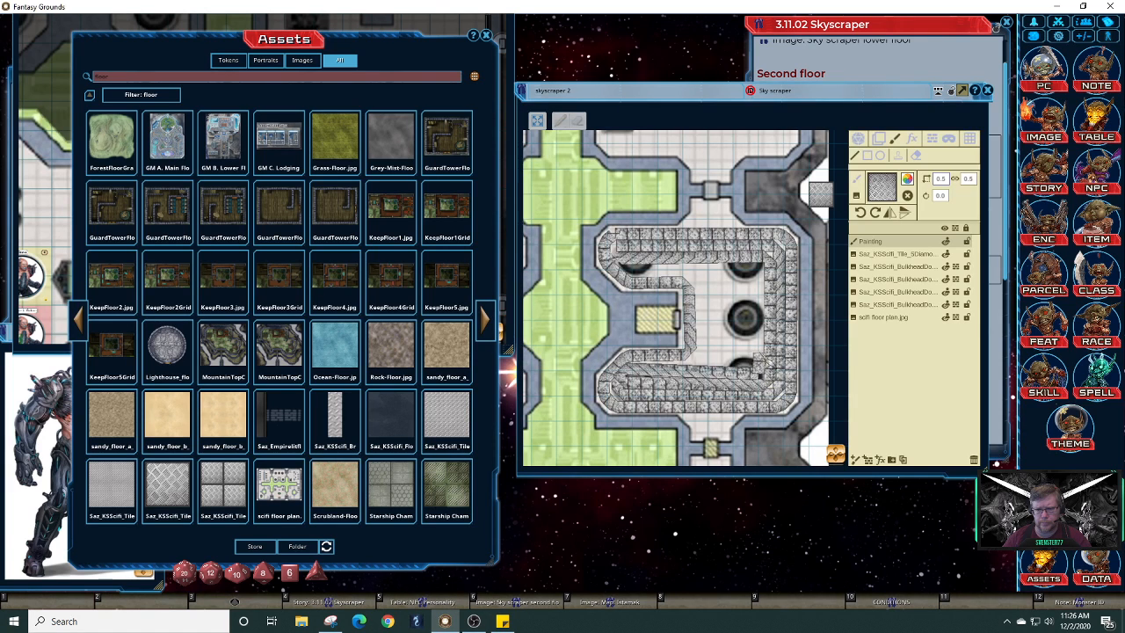
left_click_drag(766, 365, 772, 262)
key("ctrl+z")
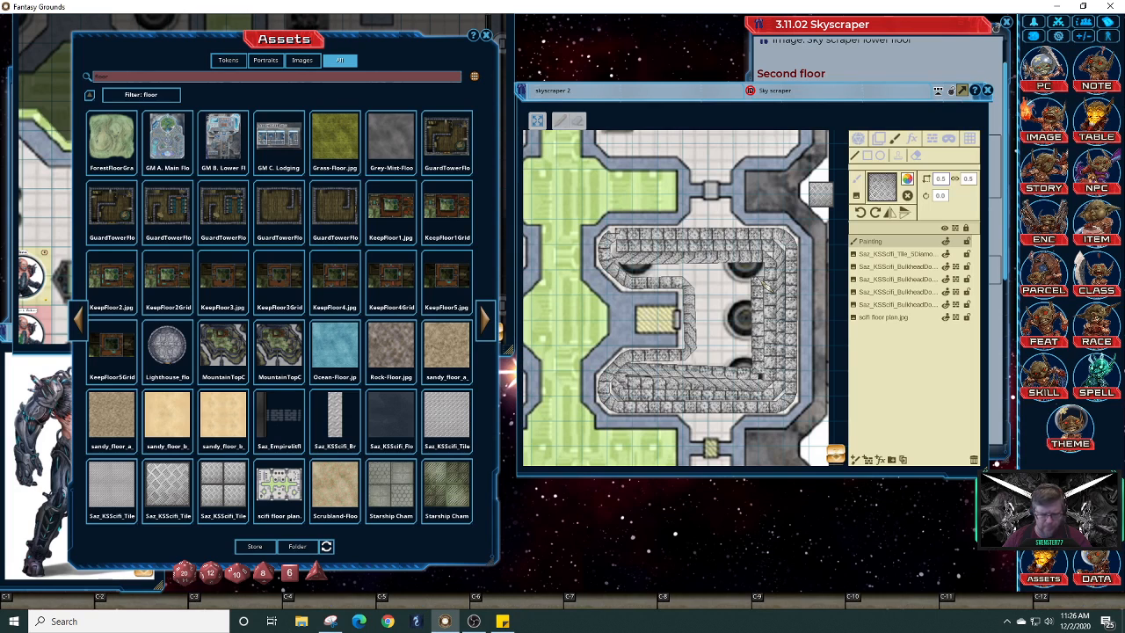
key("ctrl+z")
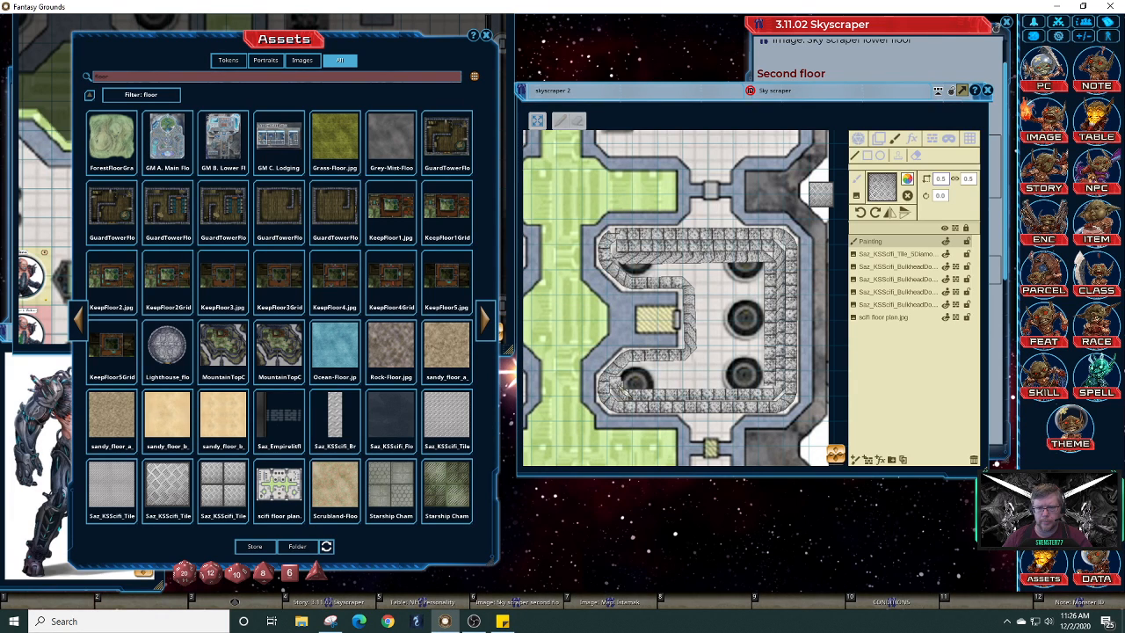
left_click_drag(746, 391, 771, 391)
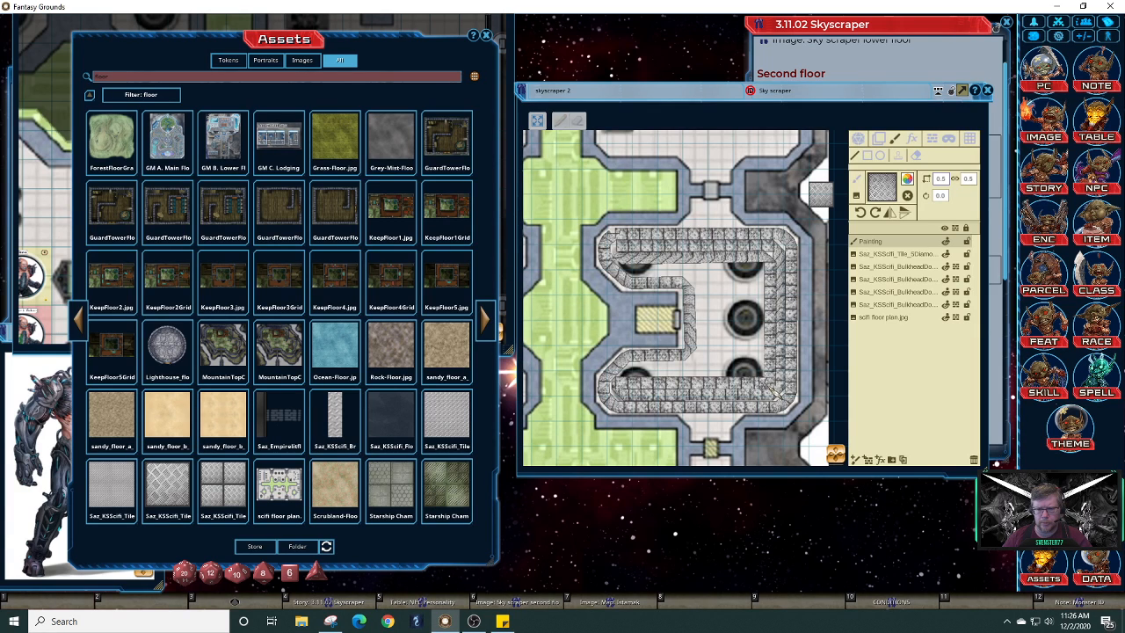
Set the tile size to 2.0 by 2.0 and stamp large diamond-plate tiles over the room's floor, covering the round objects
left_click(939, 180)
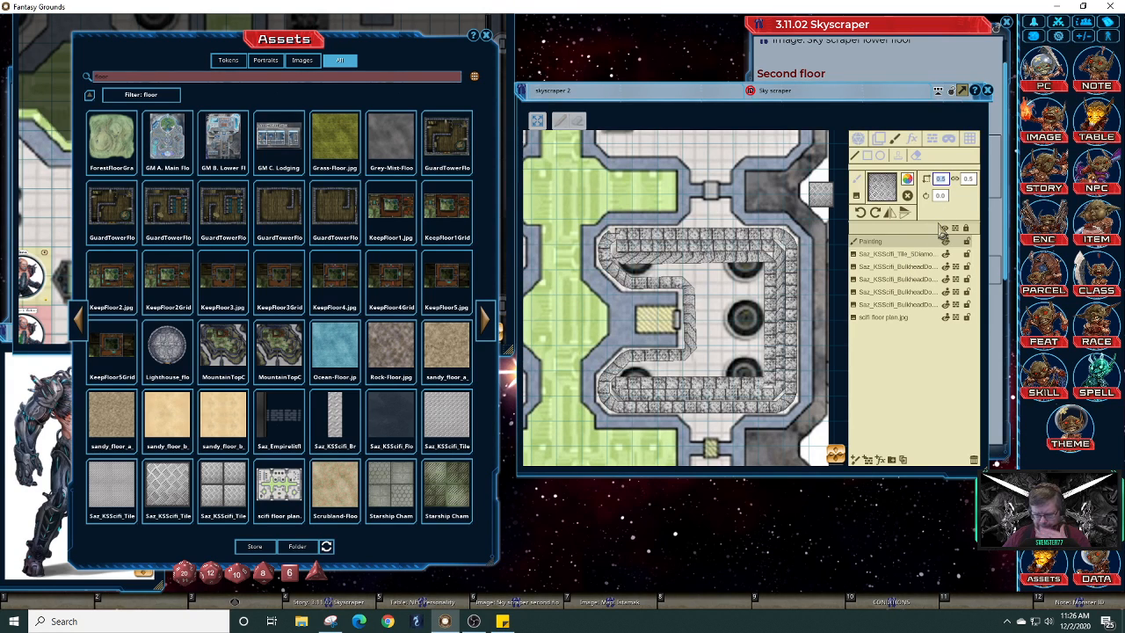
type("2")
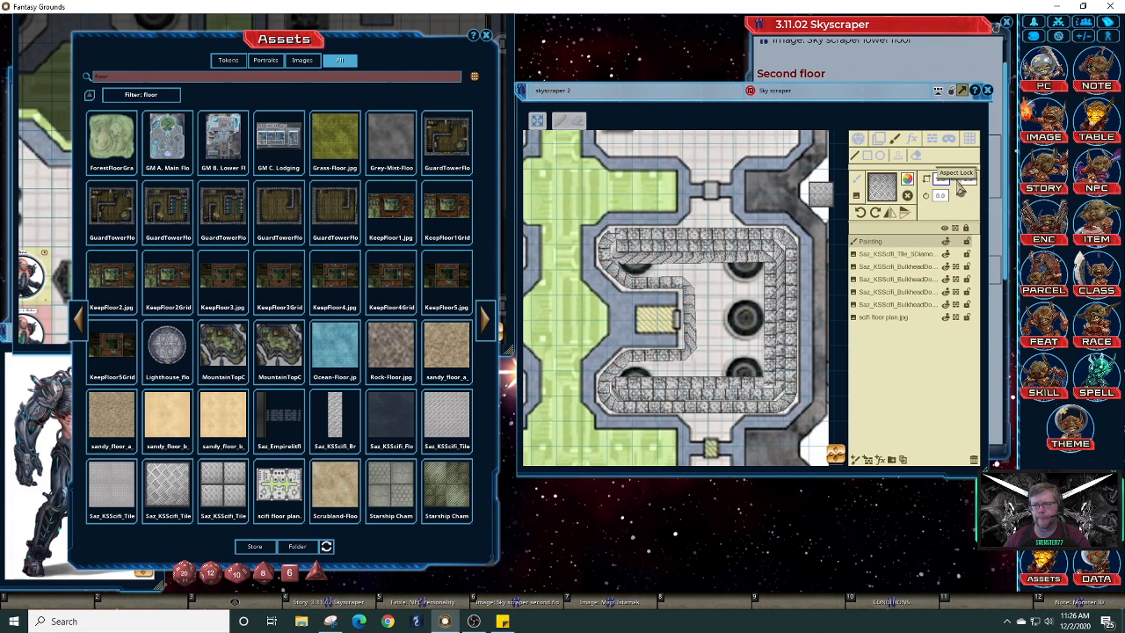
left_click(897, 159)
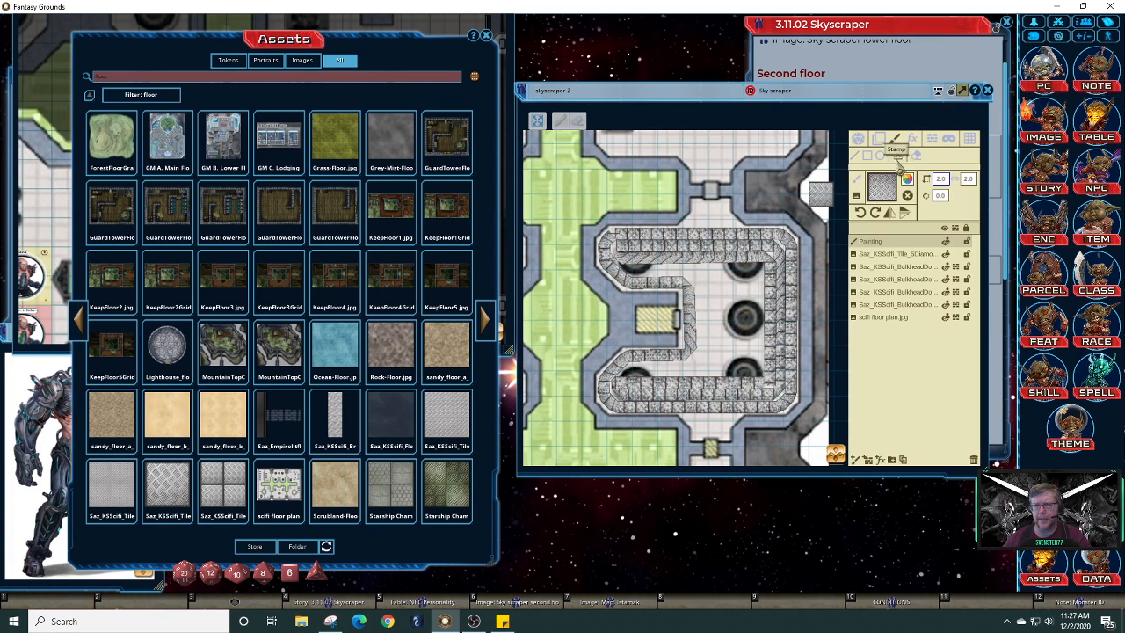
left_click(644, 397)
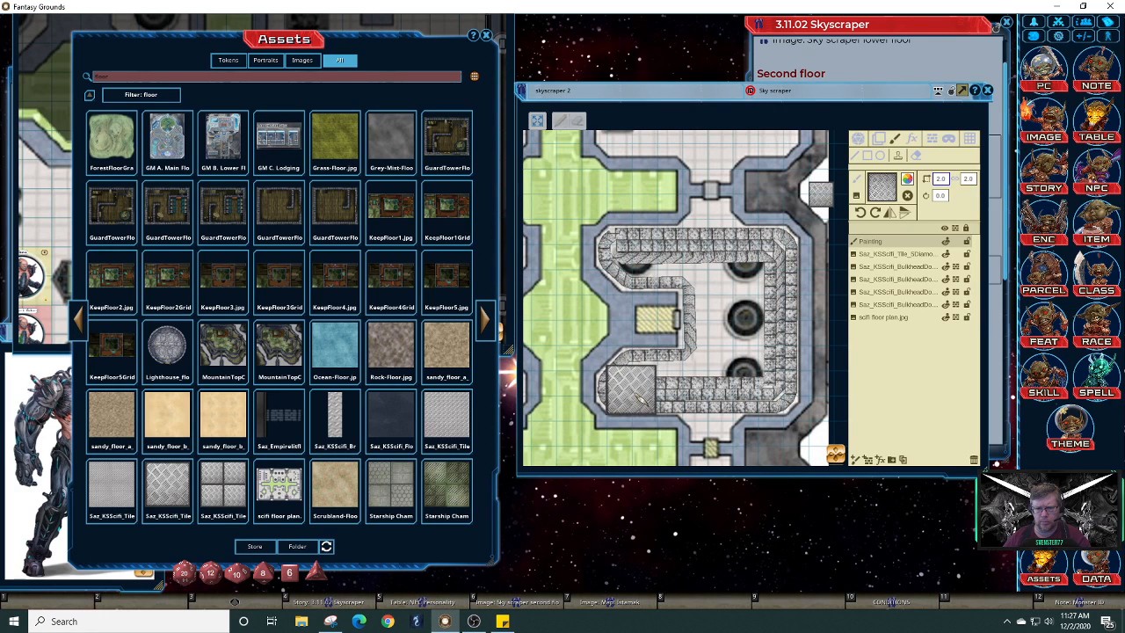
left_click(643, 398)
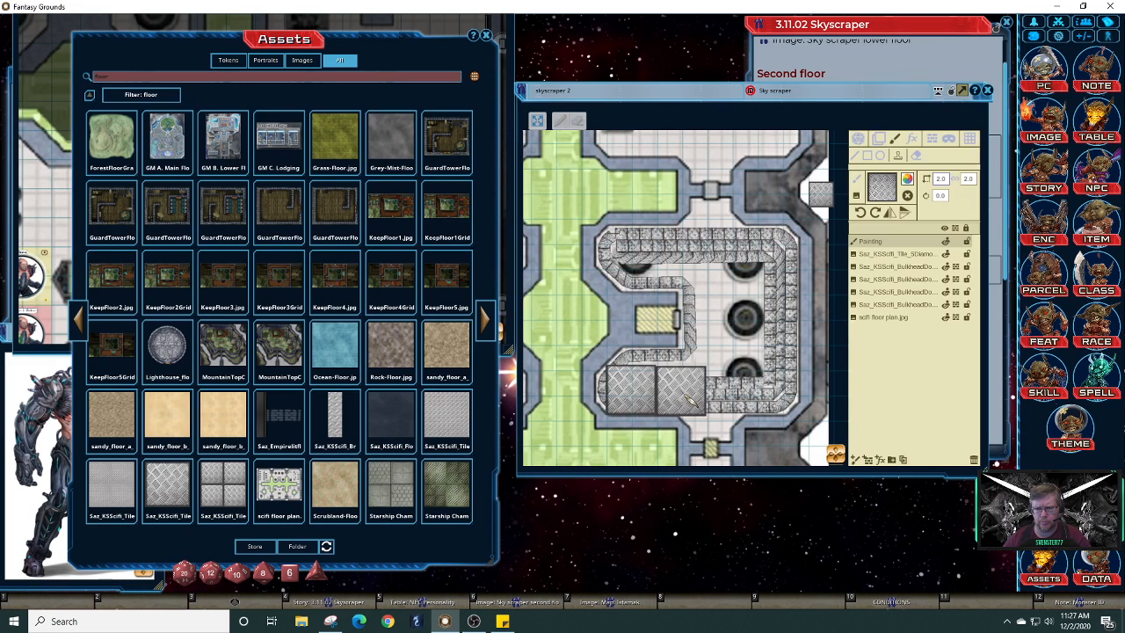
left_click(690, 401)
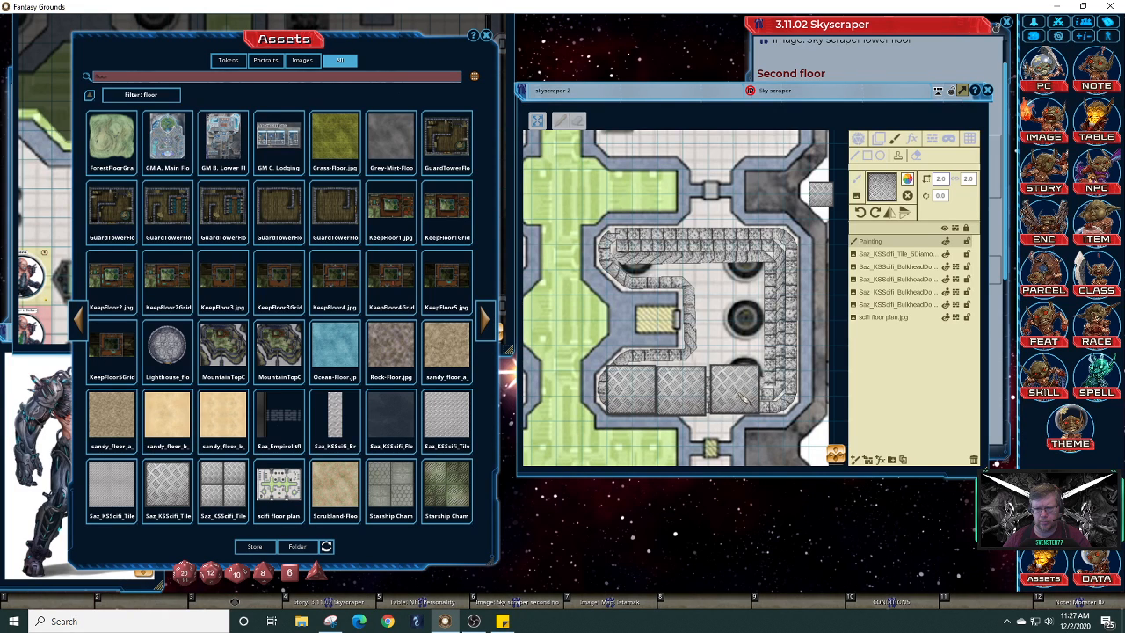
mouse_move(777, 395)
left_mouse_down()
mouse_move(778, 347)
mouse_move(717, 339)
mouse_move(765, 360)
mouse_move(773, 396)
mouse_move(785, 385)
mouse_move(784, 280)
mouse_move(765, 270)
mouse_move(729, 315)
mouse_move(724, 350)
mouse_move(747, 305)
mouse_move(723, 256)
mouse_move(638, 260)
mouse_move(656, 280)
mouse_move(705, 274)
mouse_move(714, 370)
mouse_move(738, 409)
mouse_move(791, 426)
mouse_move(770, 257)
mouse_move(855, 427)
mouse_move(878, 444)
mouse_move(776, 398)
left_mouse_up()
left_click(778, 400)
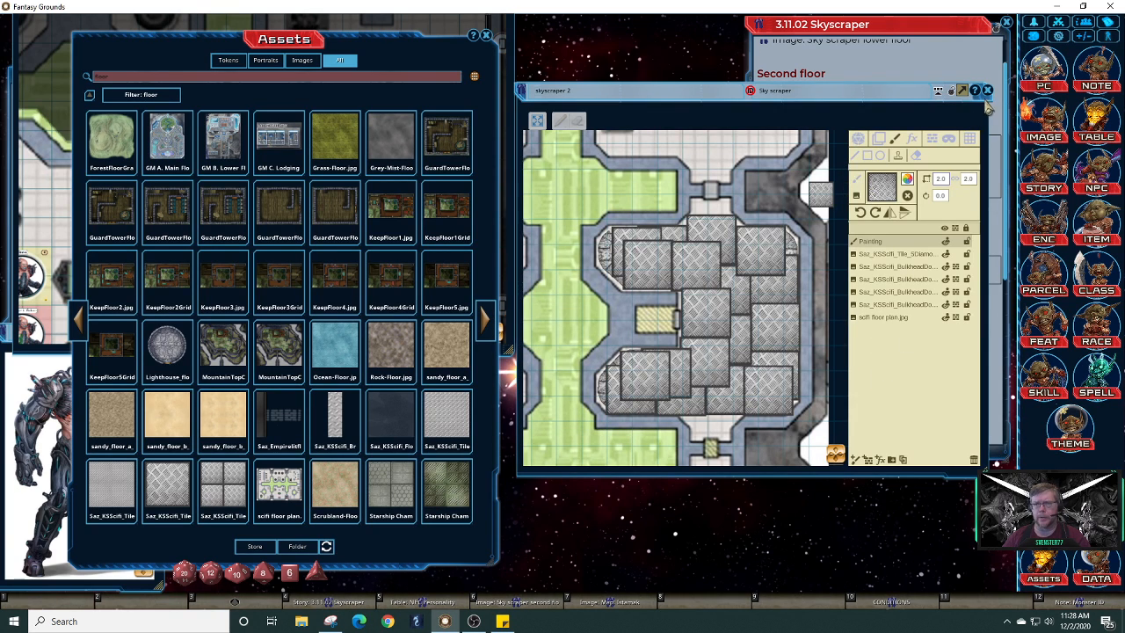
Close the skyscraper map, switch to Chrome and open scifi floor plan.png from the Pixlr E history
left_click(988, 92)
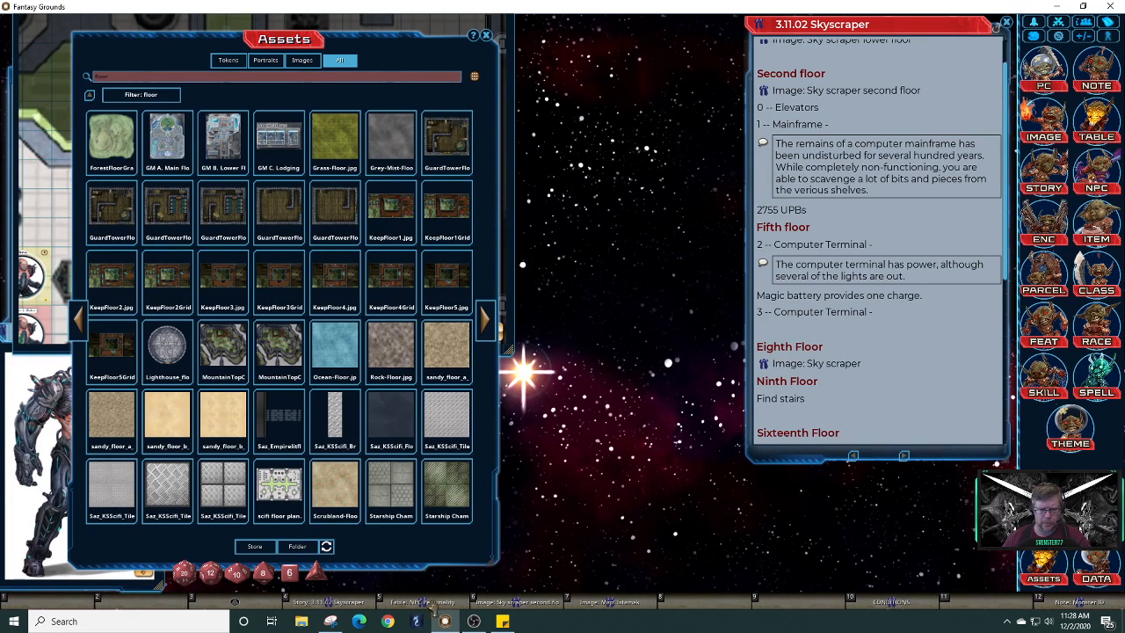
left_click(388, 621)
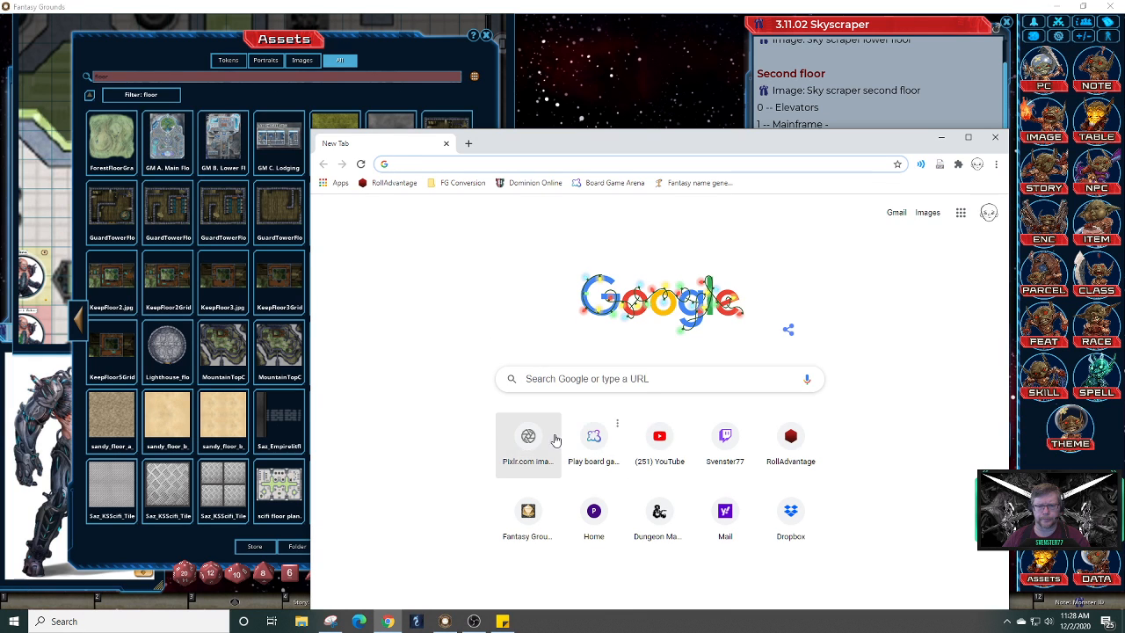
left_click(529, 439)
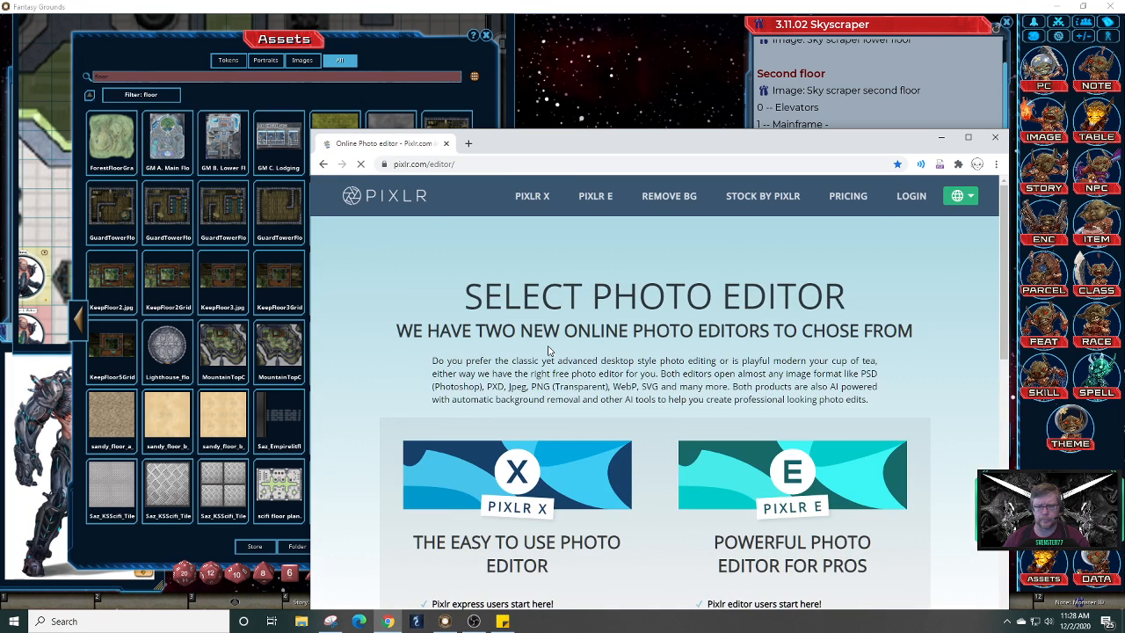
left_click(589, 199)
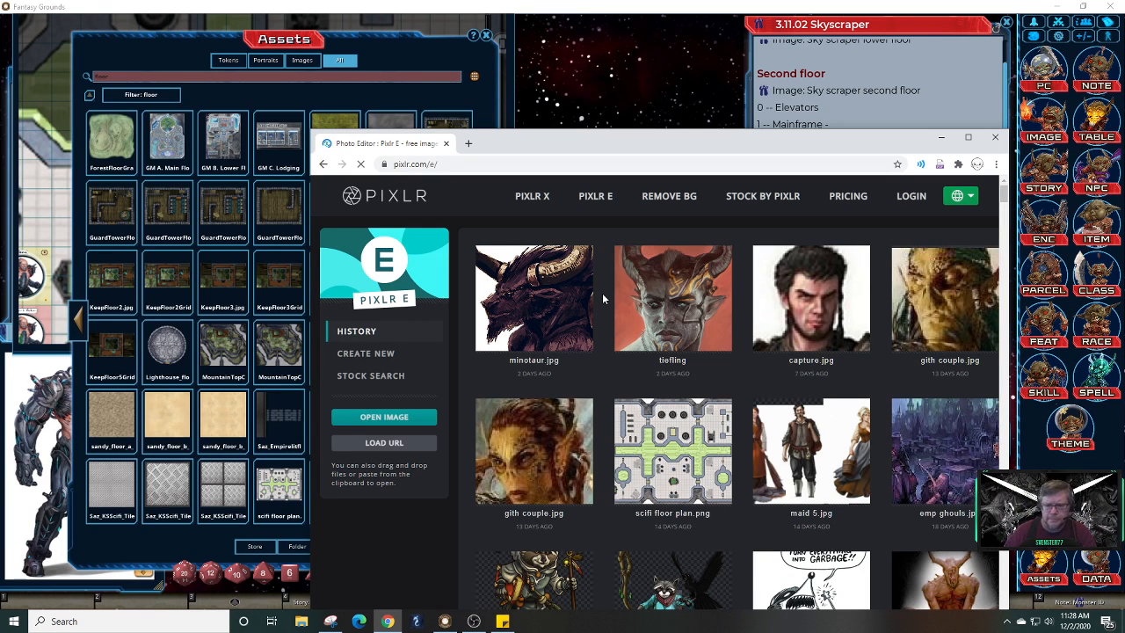
left_click(677, 452)
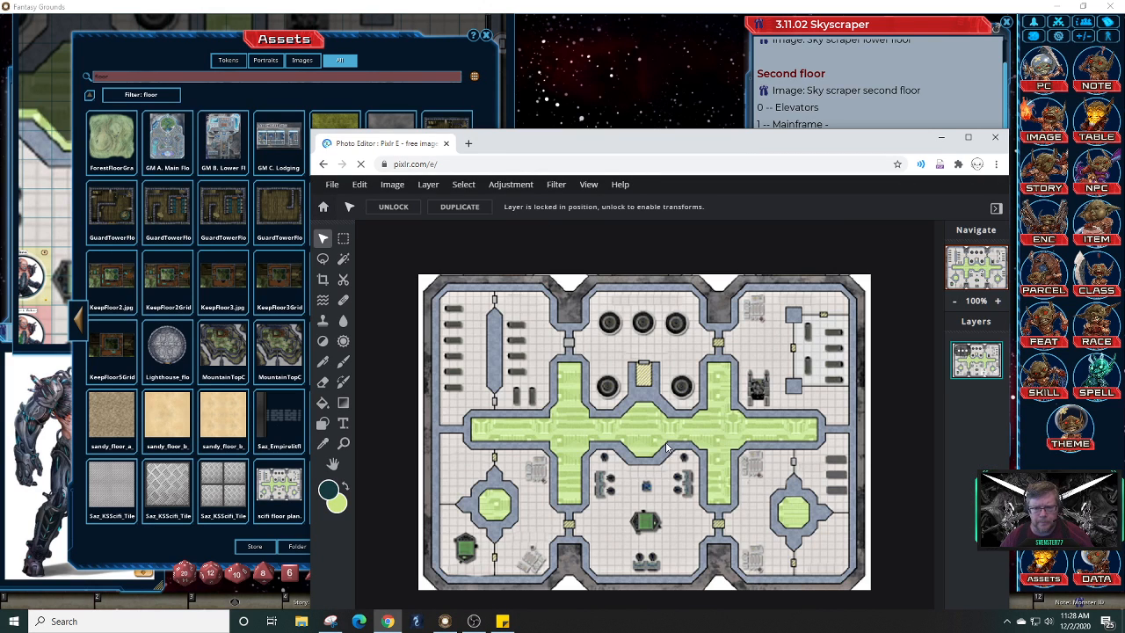
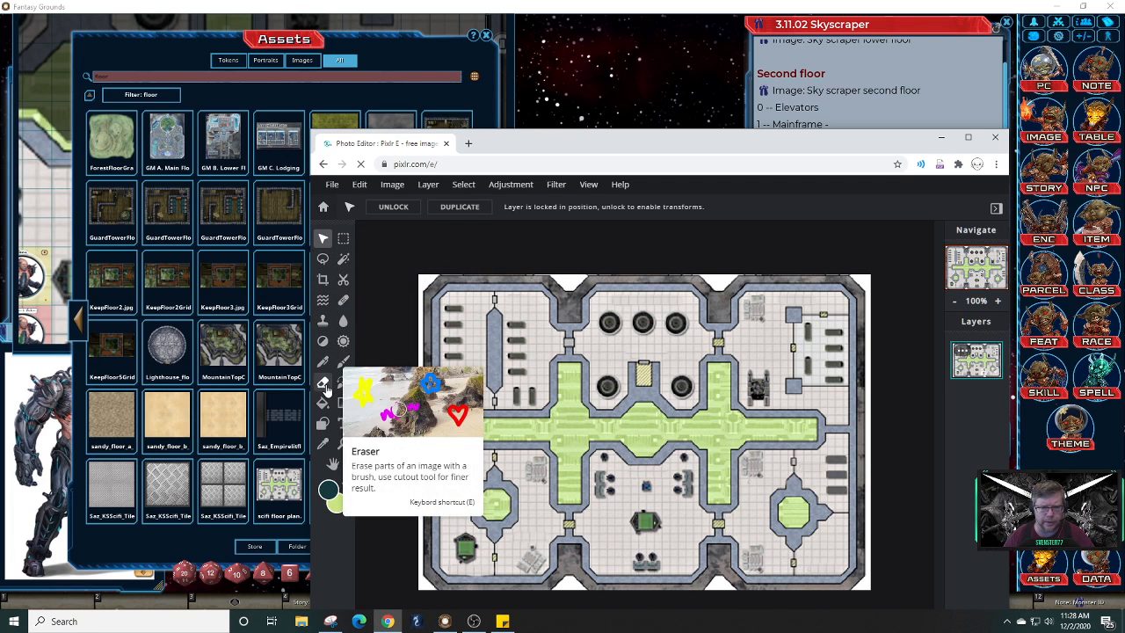
With the Eraser, wipe the floor and furniture from the upper-left room's section west of the long pillar, undoing a stray stroke
left_click(324, 387)
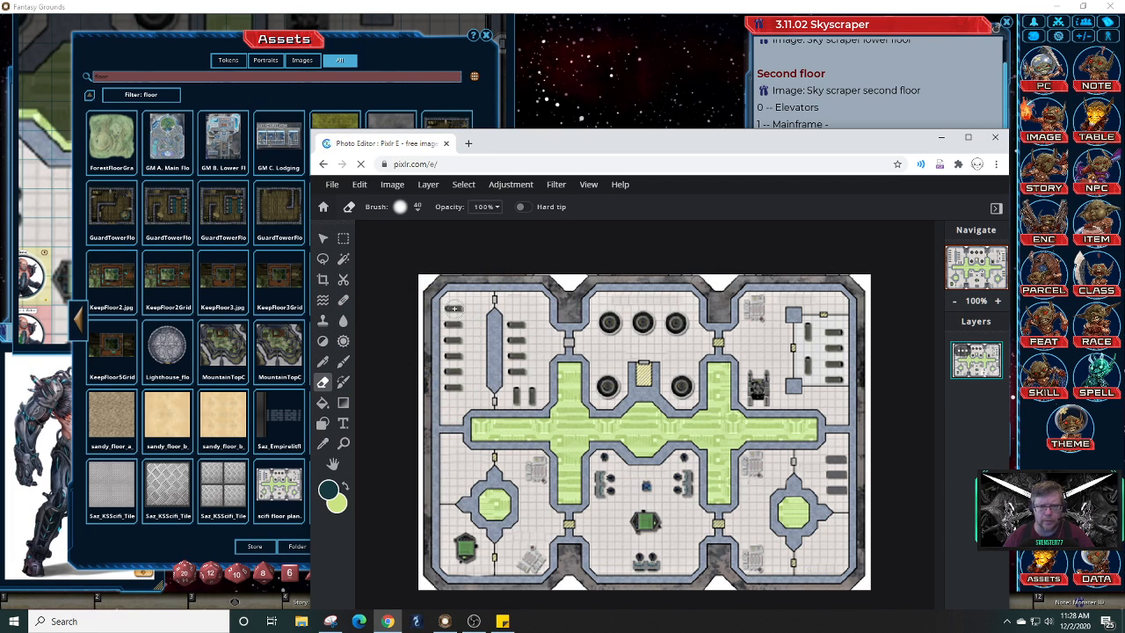
mouse_move(455, 308)
left_mouse_down()
mouse_move(451, 413)
mouse_move(450, 313)
mouse_move(450, 354)
mouse_move(446, 323)
mouse_move(470, 301)
mouse_move(472, 398)
left_mouse_up()
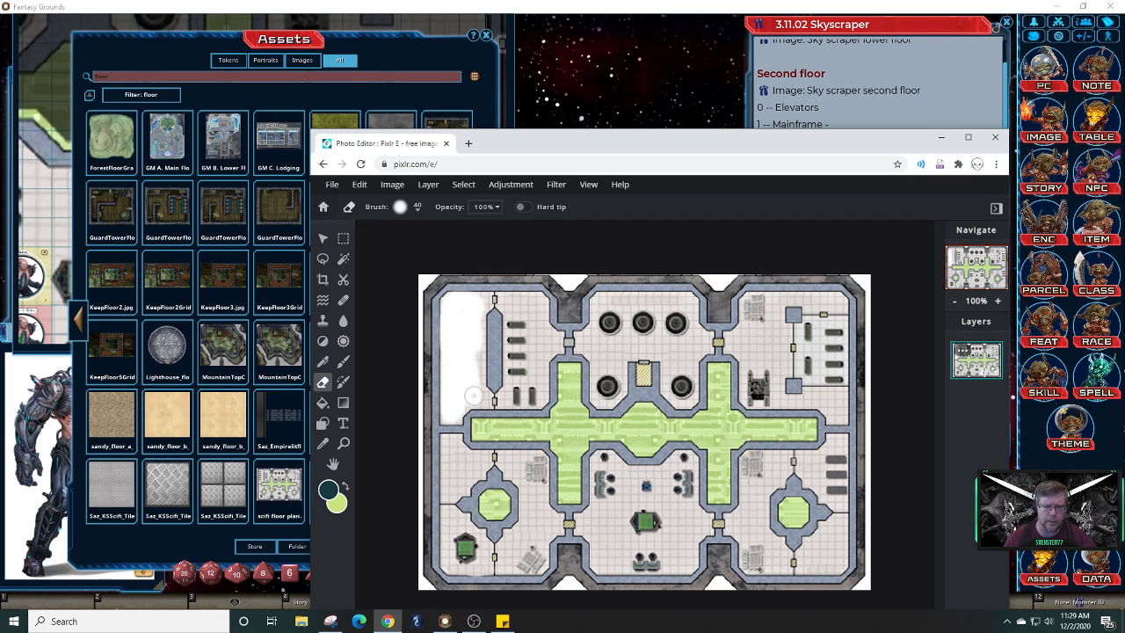
left_click_drag(474, 396, 472, 383)
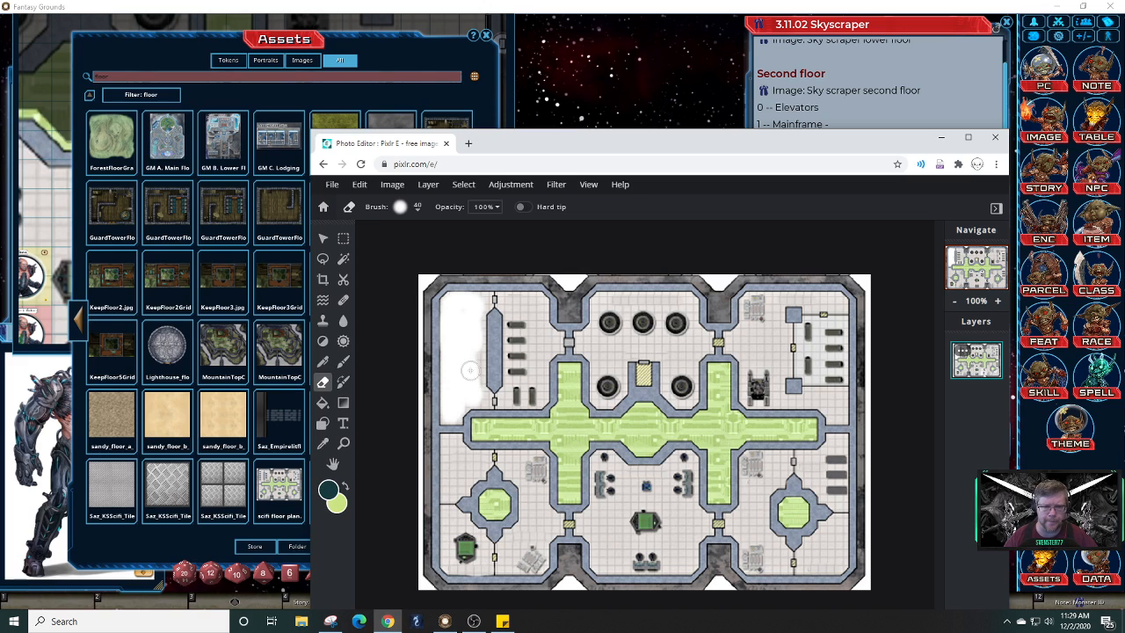
mouse_move(477, 350)
left_mouse_down()
mouse_move(480, 397)
mouse_move(475, 308)
mouse_move(468, 358)
left_mouse_up()
key("ctrl+z")
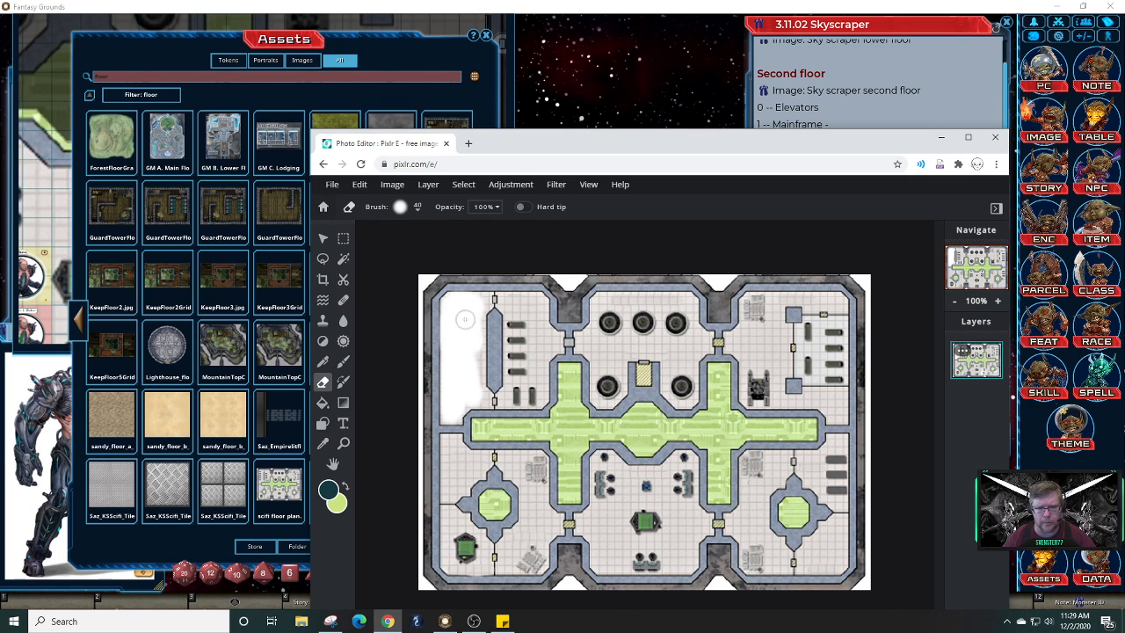
left_click_drag(474, 301, 477, 393)
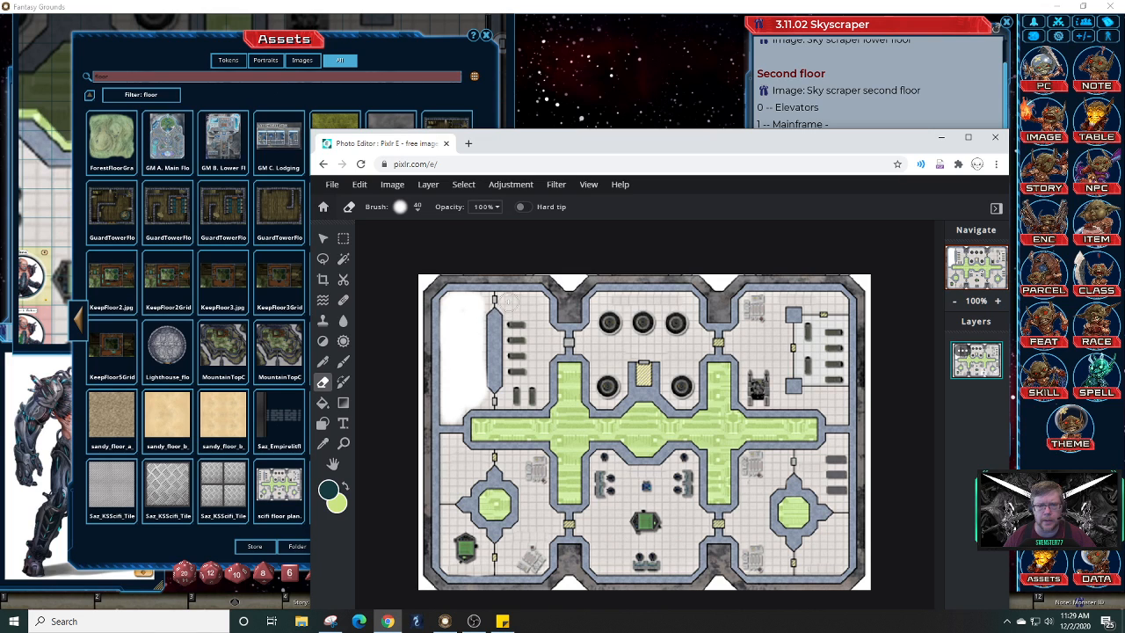
Erase the benches and floor in the upper-left room's section east of the long pillar, undoing and redoing imprecise strokes
mouse_move(511, 300)
left_mouse_down()
mouse_move(537, 305)
mouse_move(528, 339)
mouse_move(517, 315)
mouse_move(515, 394)
mouse_move(525, 399)
mouse_move(545, 331)
mouse_move(538, 370)
mouse_move(516, 316)
mouse_move(510, 340)
mouse_move(512, 326)
left_mouse_up()
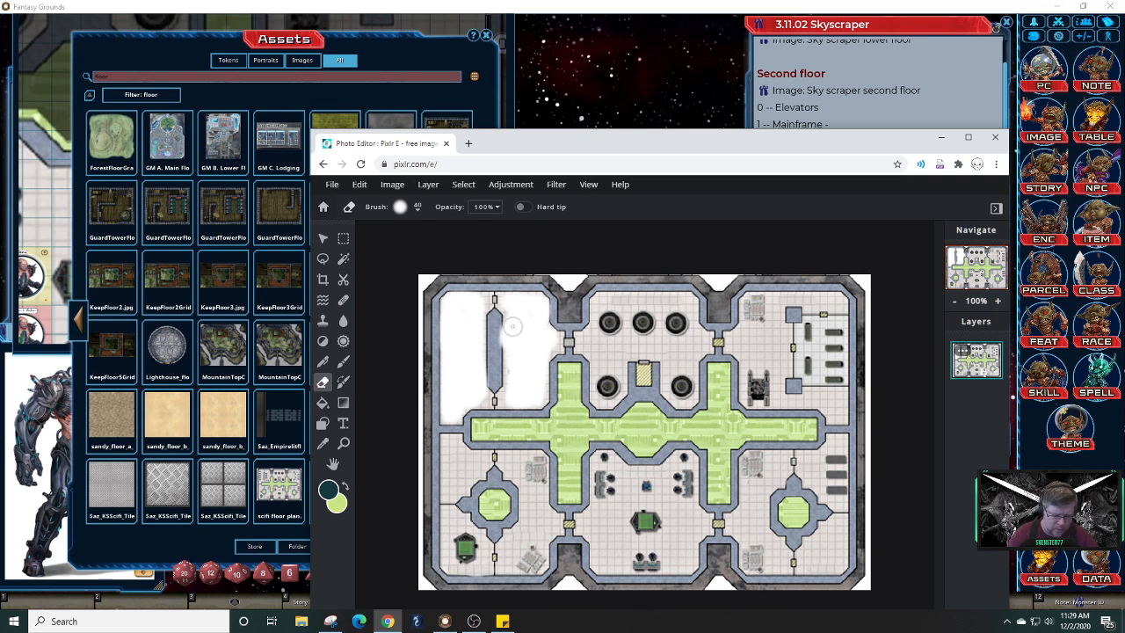
key("ctrl+z")
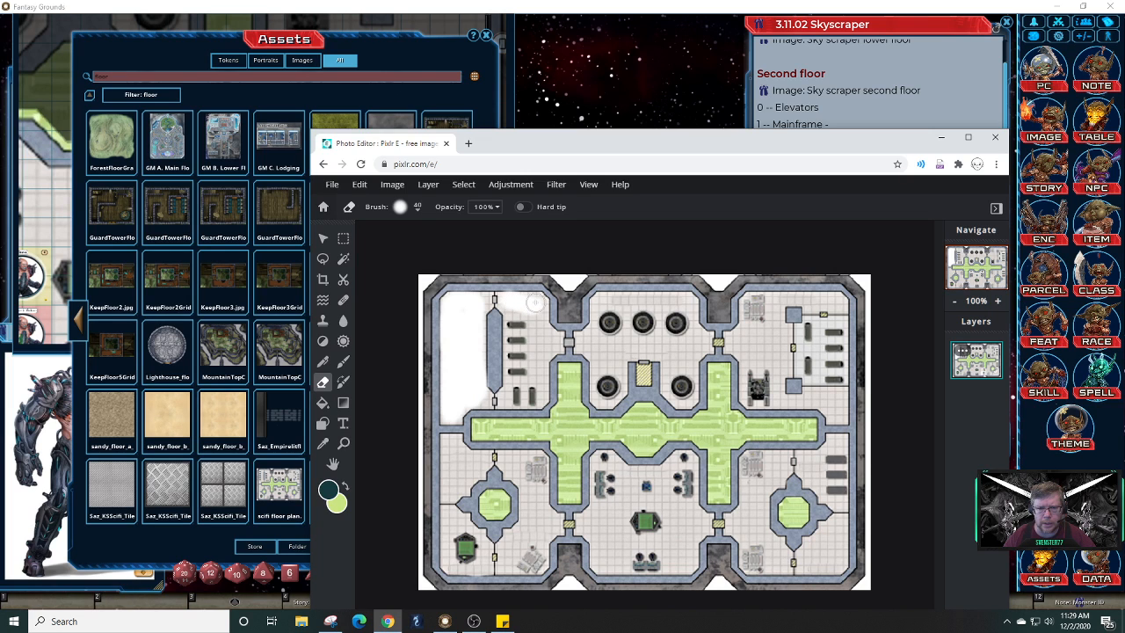
mouse_move(534, 304)
left_mouse_down()
mouse_move(541, 374)
mouse_move(516, 317)
mouse_move(515, 398)
mouse_move(534, 399)
mouse_move(540, 380)
mouse_move(531, 370)
mouse_move(531, 391)
mouse_move(520, 365)
mouse_move(529, 390)
left_mouse_up()
key("ctrl+z")
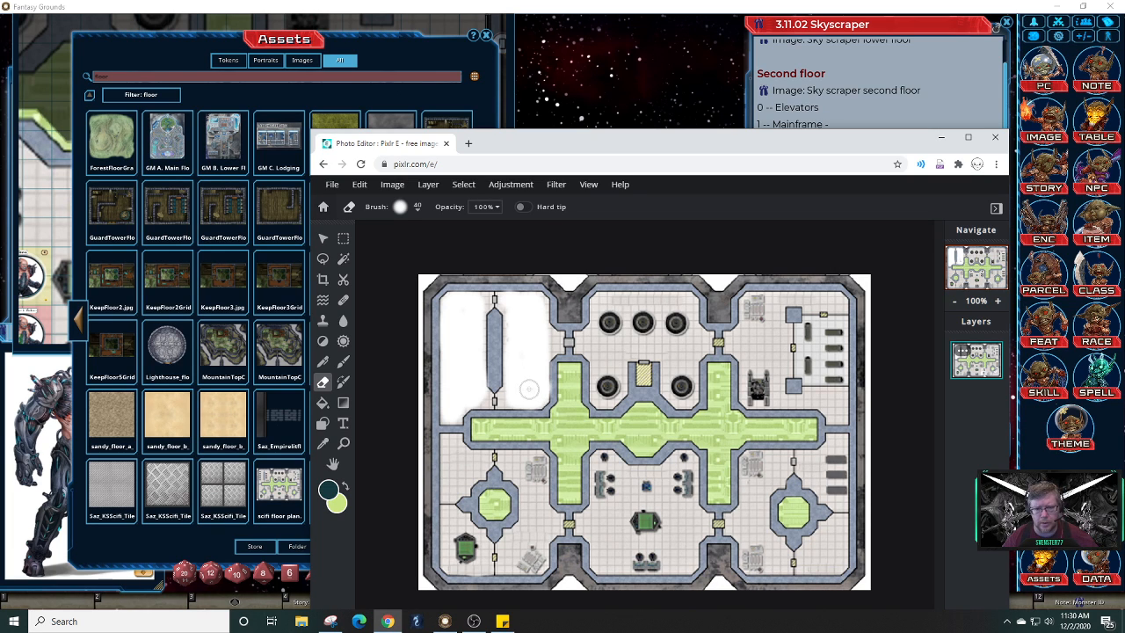
key("ctrl+z")
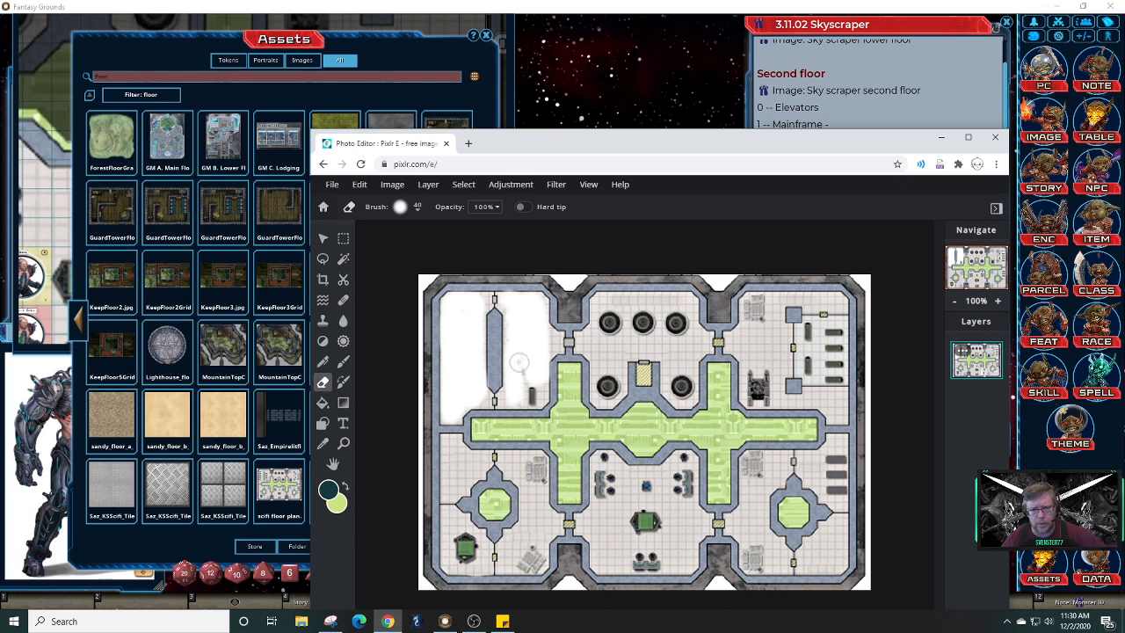
mouse_move(517, 364)
left_mouse_down()
mouse_move(529, 394)
mouse_move(511, 398)
left_mouse_up()
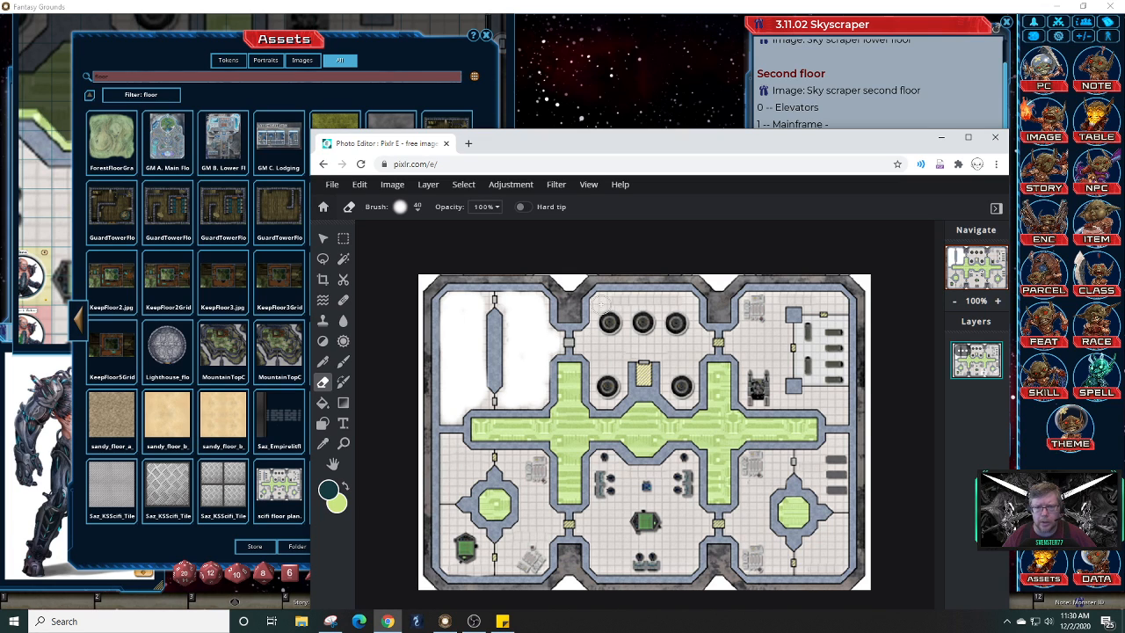
Erase the five round objects and the surrounding floor in the upper-middle room, keeping the walls and undoing imprecise strokes
mouse_move(601, 304)
left_mouse_down()
mouse_move(689, 302)
mouse_move(617, 304)
mouse_move(603, 327)
mouse_move(677, 322)
mouse_move(660, 316)
mouse_move(687, 325)
left_mouse_up()
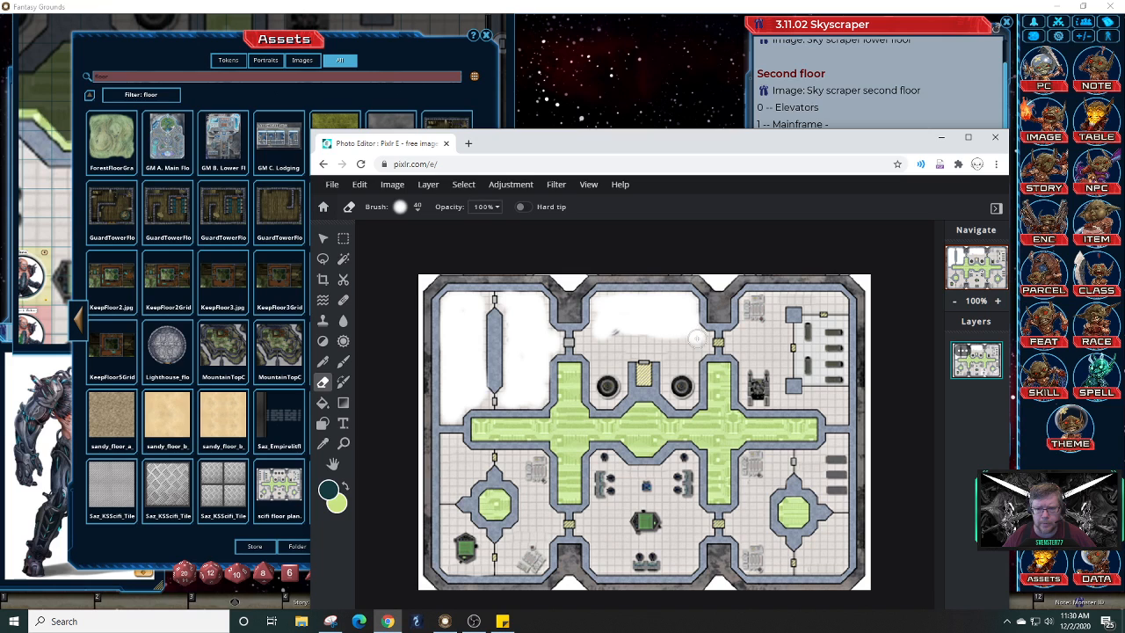
left_click_drag(700, 344, 600, 333)
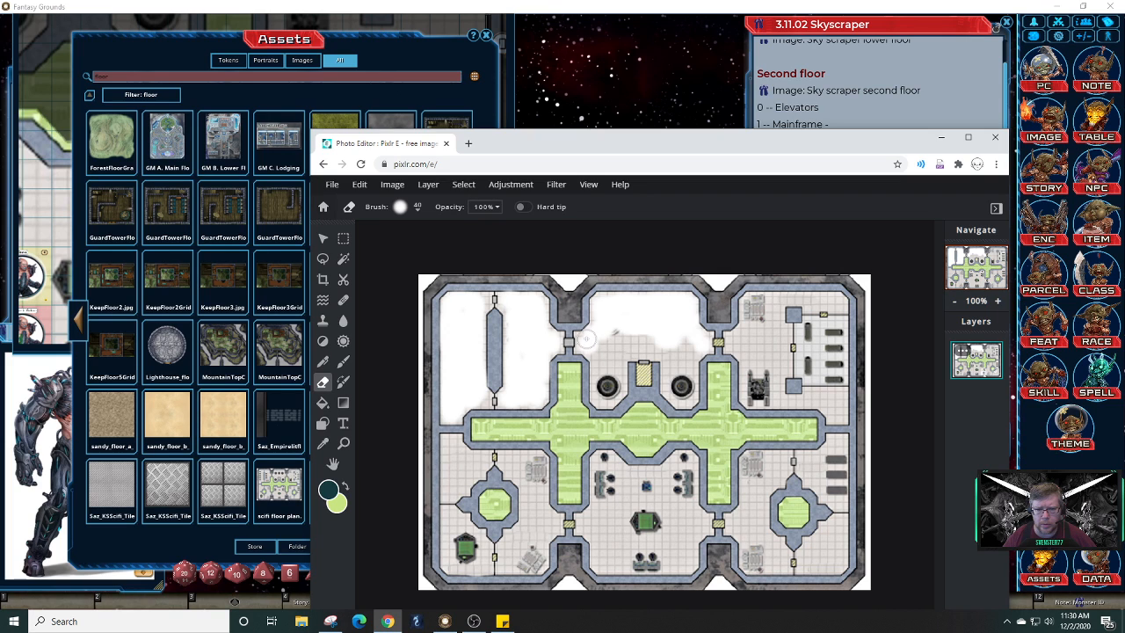
left_click(599, 356)
mouse_move(604, 380)
left_mouse_down()
mouse_move(608, 392)
mouse_move(621, 358)
mouse_move(609, 344)
left_mouse_up()
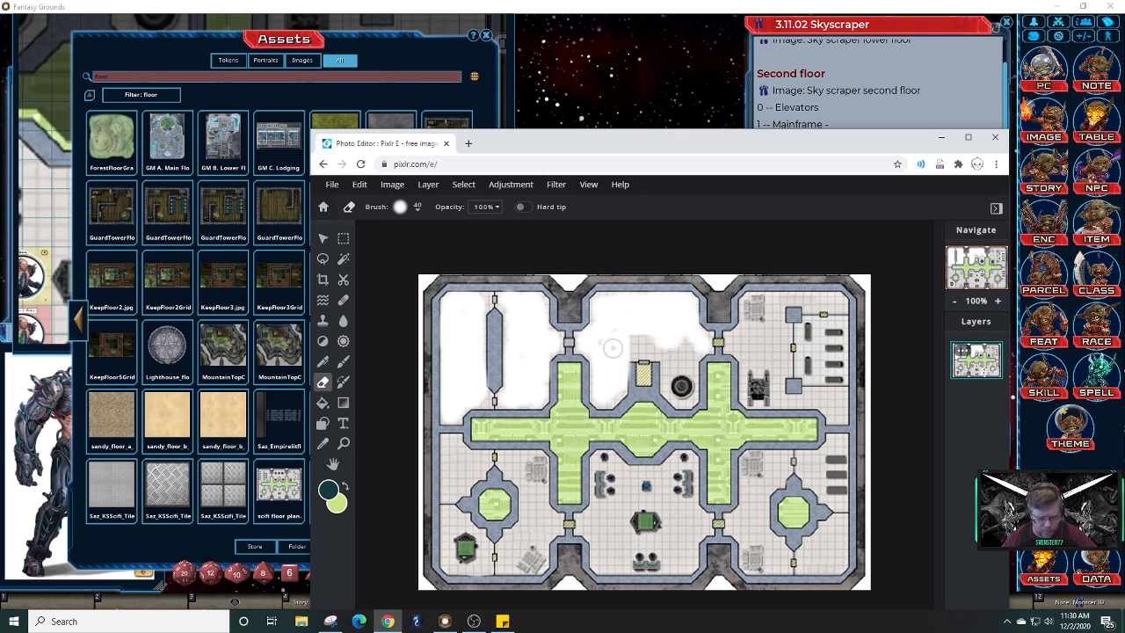
key("ctrl+z")
mouse_move(594, 344)
left_mouse_down()
mouse_move(601, 398)
mouse_move(614, 385)
mouse_move(613, 332)
mouse_move(601, 345)
mouse_move(691, 344)
mouse_move(627, 349)
mouse_move(683, 351)
left_mouse_up()
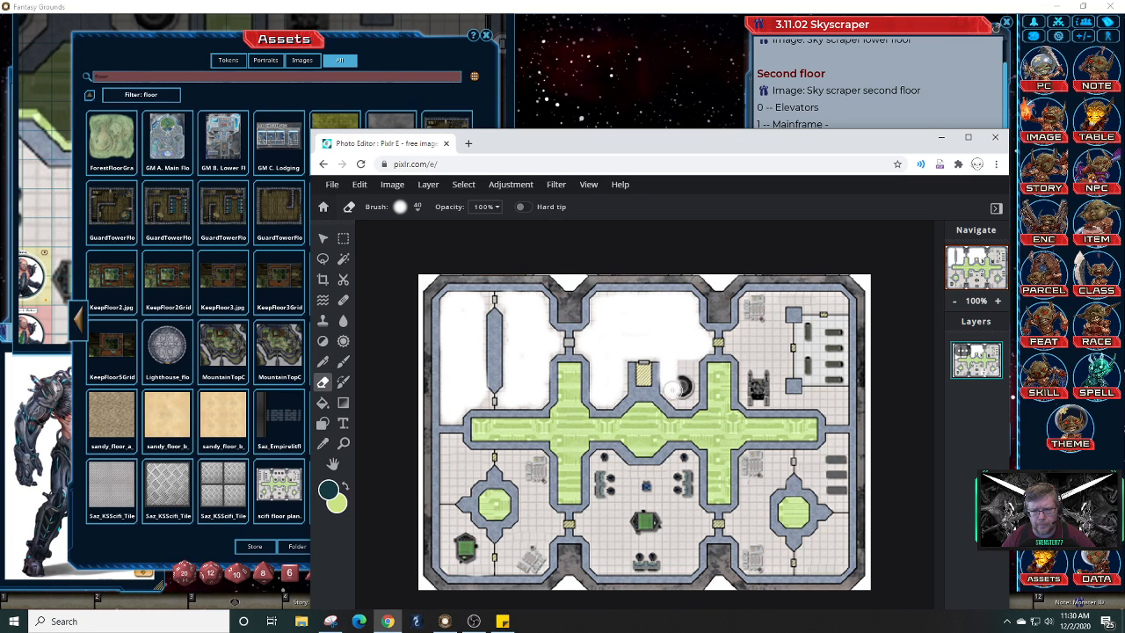
key("ctrl+z")
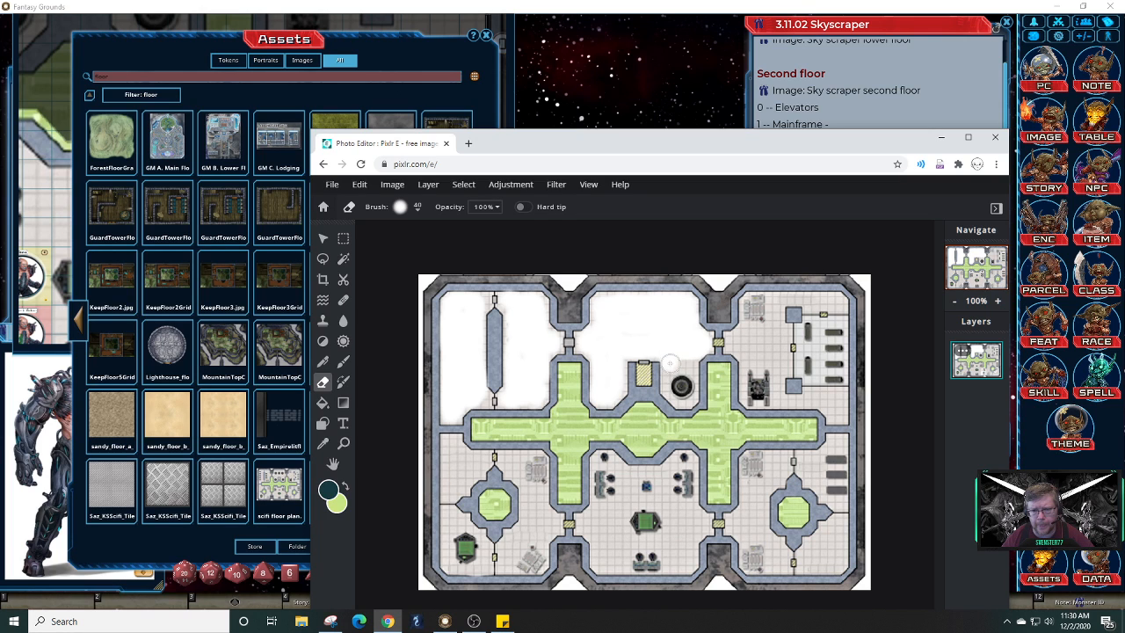
mouse_move(670, 362)
left_mouse_down()
mouse_move(685, 397)
mouse_move(688, 354)
left_mouse_up()
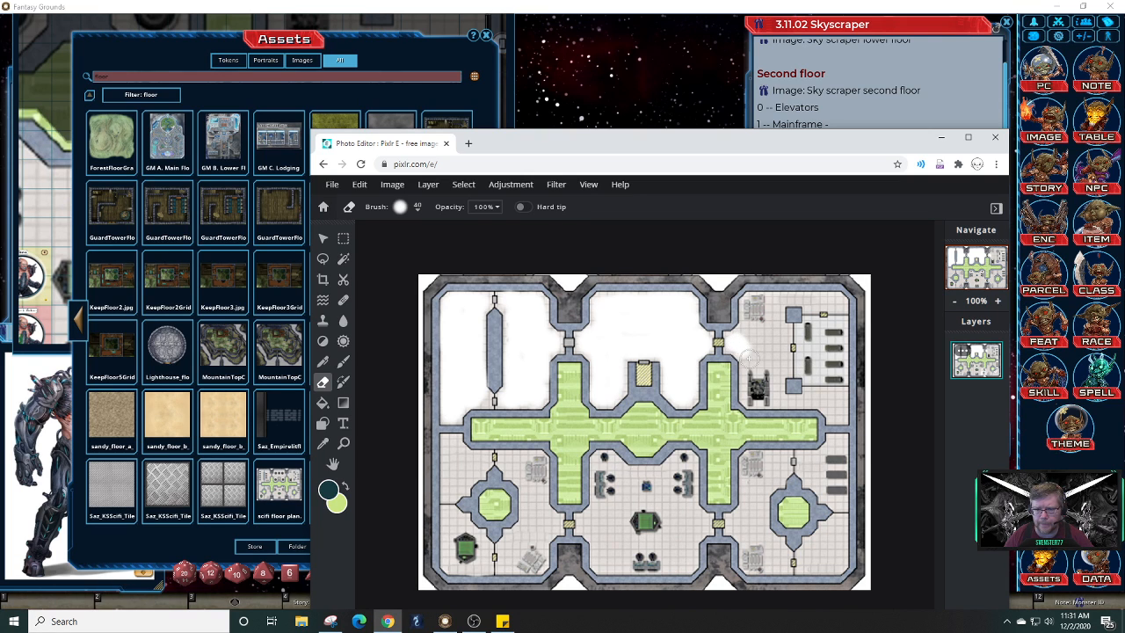
Erase the contents and floor of the upper-right room and of the small walled area inside its east side
mouse_move(747, 358)
left_mouse_down()
mouse_move(754, 398)
mouse_move(773, 396)
mouse_move(760, 302)
mouse_move(747, 330)
mouse_move(757, 353)
left_mouse_up()
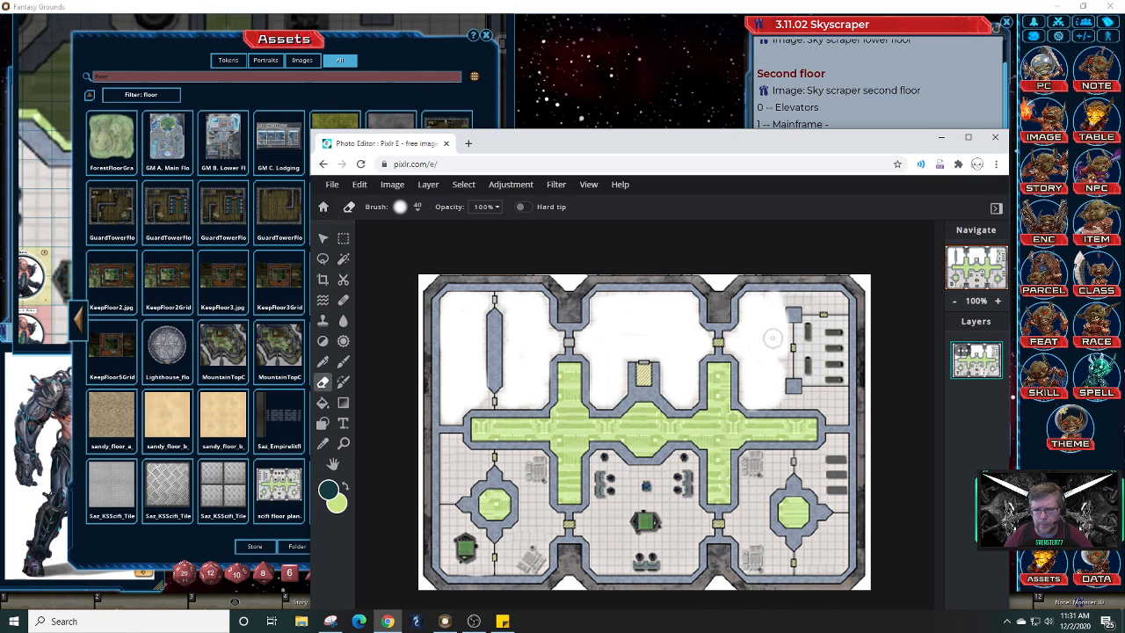
key("ctrl+z")
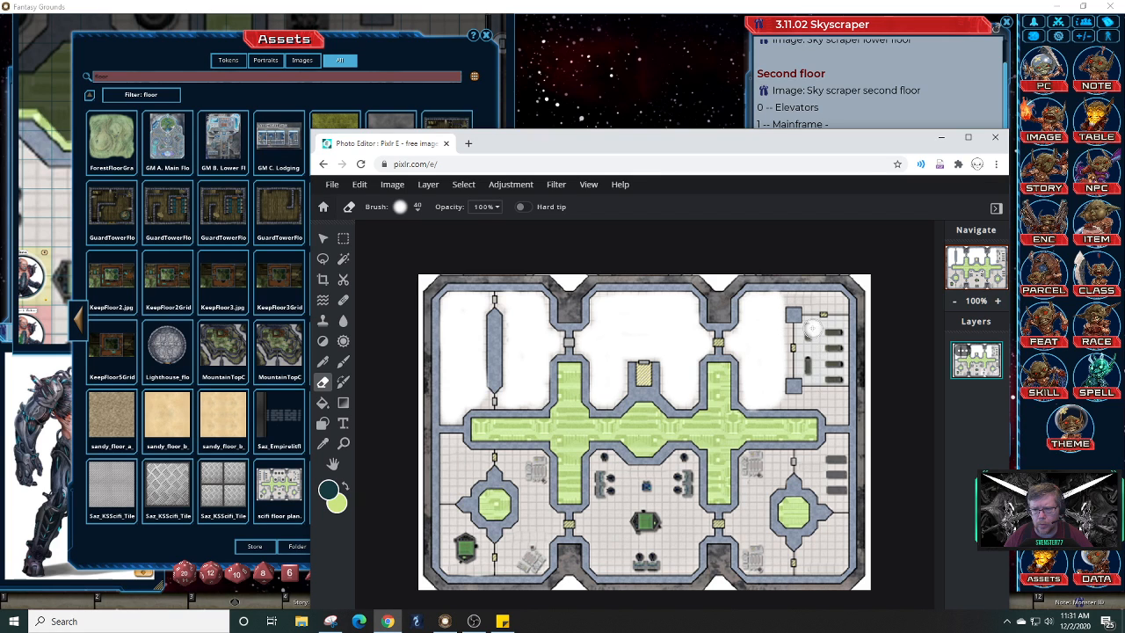
mouse_move(811, 327)
left_mouse_down()
mouse_move(834, 330)
mouse_move(839, 375)
mouse_move(813, 371)
mouse_move(813, 334)
mouse_move(820, 361)
mouse_move(827, 344)
left_mouse_up()
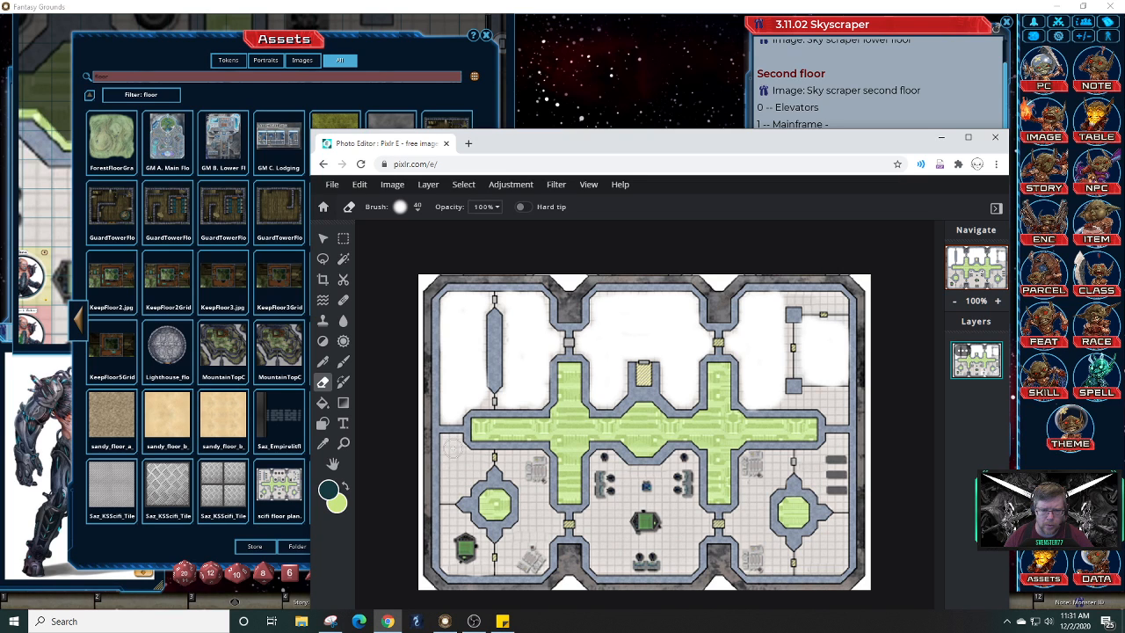
Erase the furniture and floor around the octagonal chamber in the lower-left room, undoing one imprecise stroke
mouse_move(455, 453)
left_mouse_down()
mouse_move(476, 463)
mouse_move(454, 488)
mouse_move(452, 461)
mouse_move(483, 474)
mouse_move(539, 467)
mouse_move(538, 485)
mouse_move(519, 467)
mouse_move(532, 535)
mouse_move(515, 565)
mouse_move(538, 563)
mouse_move(519, 534)
mouse_move(541, 494)
left_mouse_up()
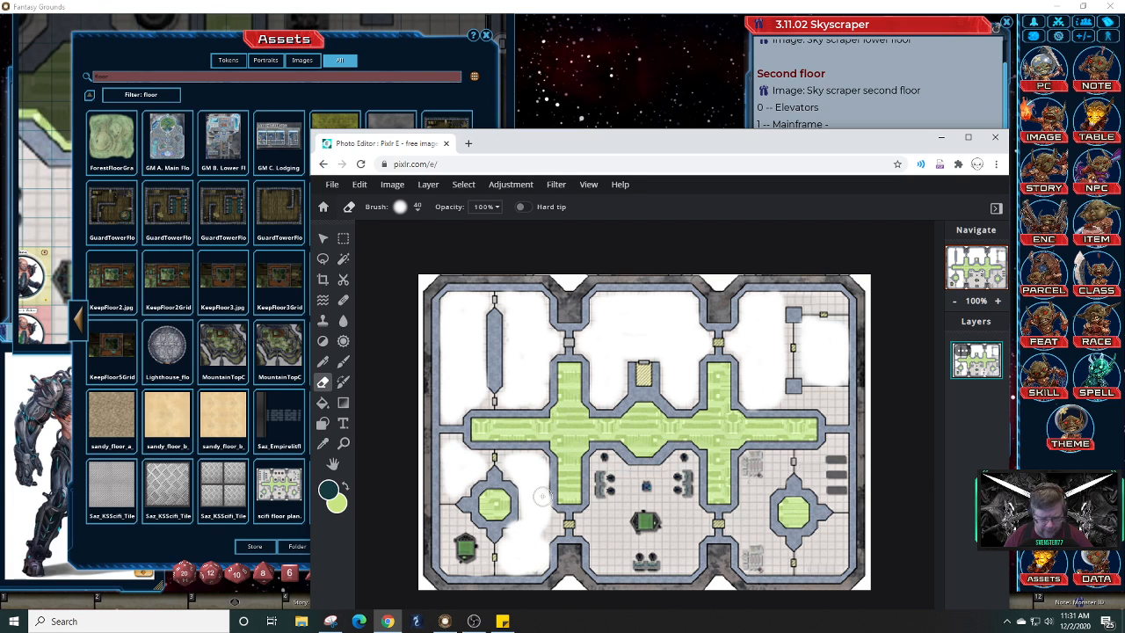
key("ctrl+z")
mouse_move(540, 496)
left_mouse_down()
mouse_move(539, 560)
mouse_move(508, 567)
mouse_move(526, 552)
mouse_move(523, 530)
mouse_move(502, 556)
left_mouse_up()
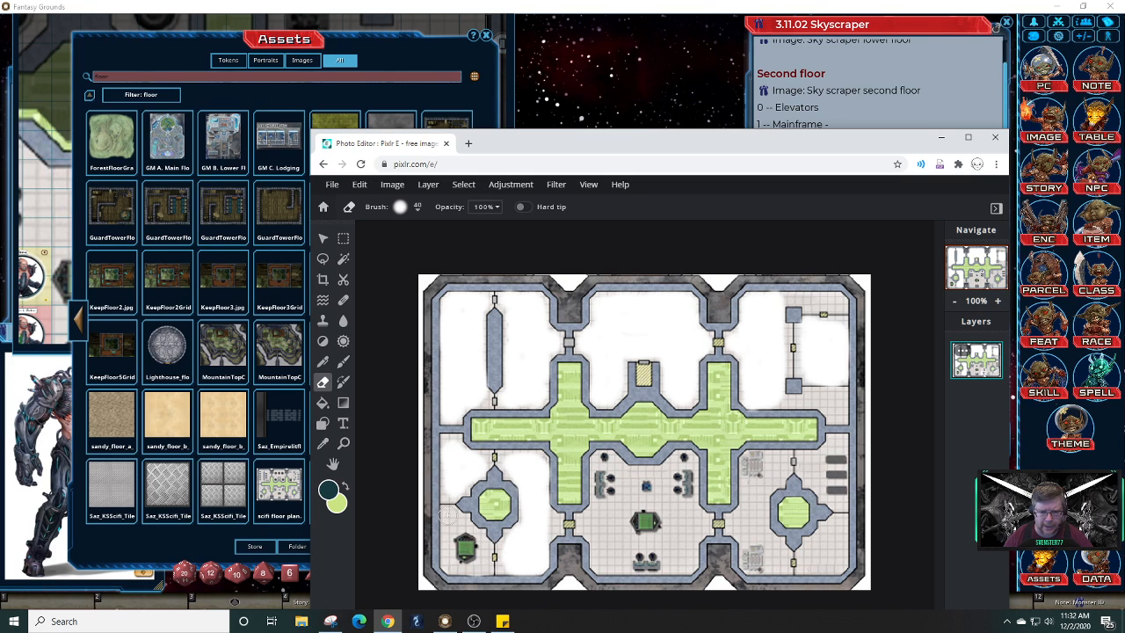
mouse_move(447, 517)
left_mouse_down()
mouse_move(454, 556)
mouse_move(482, 567)
mouse_move(460, 523)
mouse_move(465, 556)
left_mouse_up()
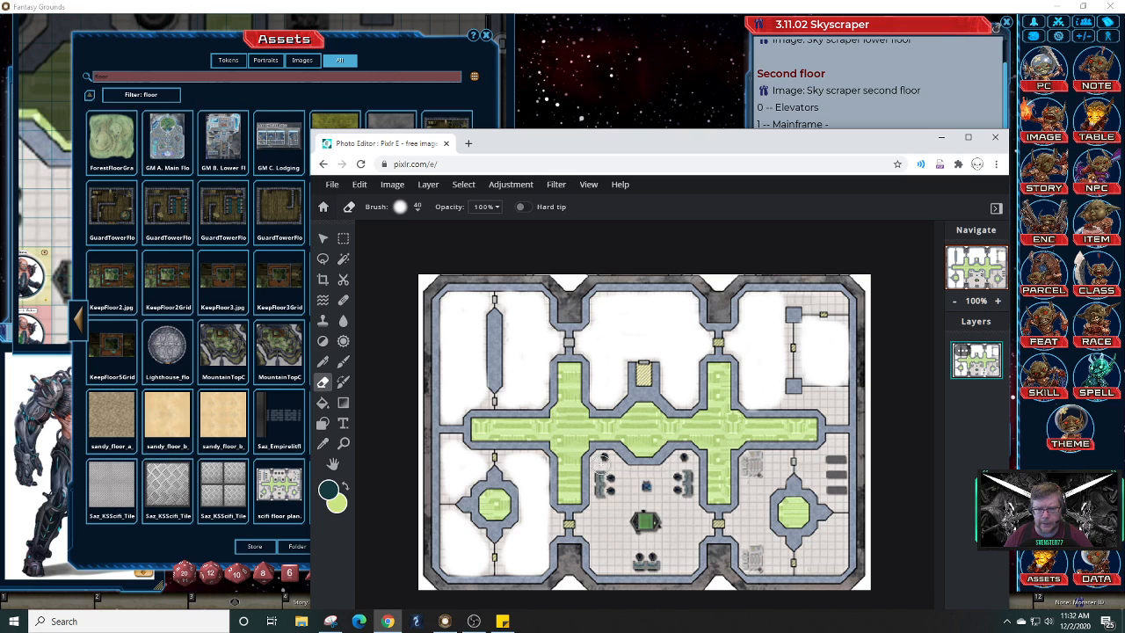
Erase the consoles, chairs, central table and floor in the lower-middle room, undoing and redoing imprecise strokes
mouse_move(603, 457)
left_mouse_down()
mouse_move(614, 482)
mouse_move(606, 524)
mouse_move(599, 511)
mouse_move(590, 527)
mouse_move(603, 534)
left_mouse_up()
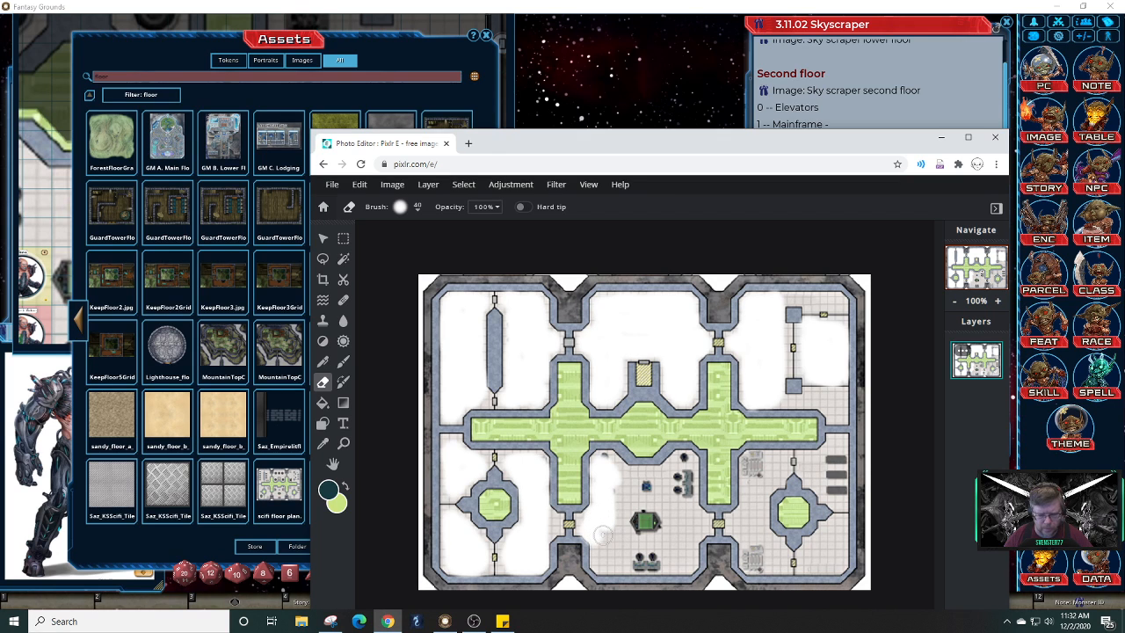
key("ctrl+z")
mouse_move(603, 482)
left_mouse_down()
mouse_move(682, 483)
mouse_move(652, 497)
mouse_move(616, 567)
mouse_move(677, 527)
mouse_move(681, 508)
left_mouse_up()
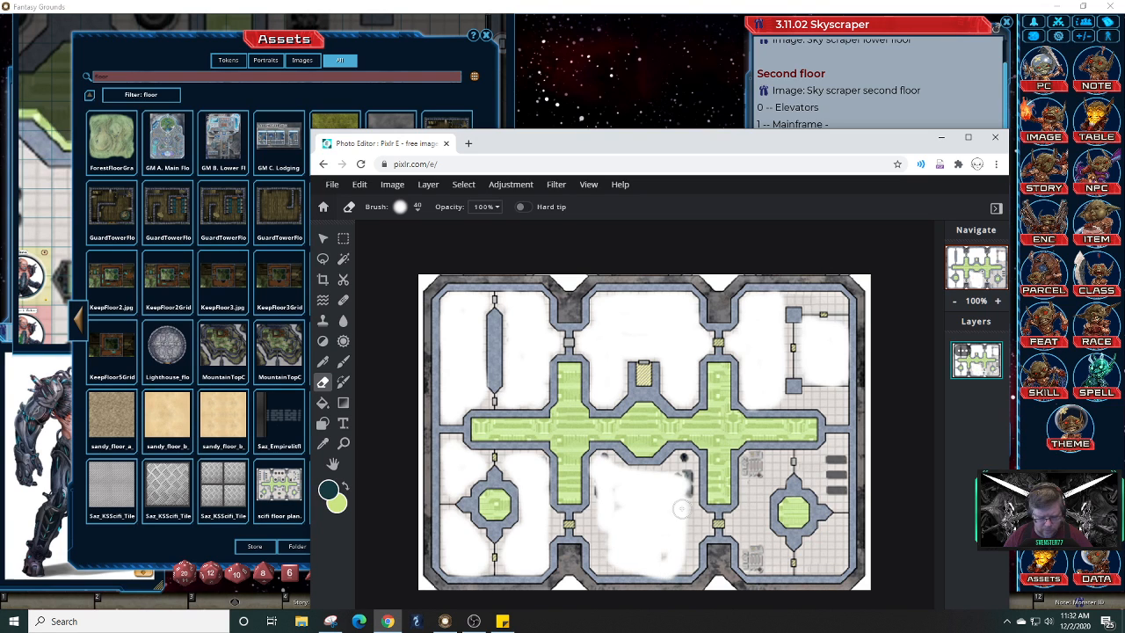
key("ctrl+z")
mouse_move(604, 479)
left_mouse_down()
mouse_move(668, 482)
mouse_move(638, 488)
mouse_move(651, 527)
mouse_move(615, 536)
mouse_move(614, 564)
mouse_move(668, 565)
mouse_move(628, 546)
mouse_move(654, 540)
left_mouse_up()
key("ctrl+z")
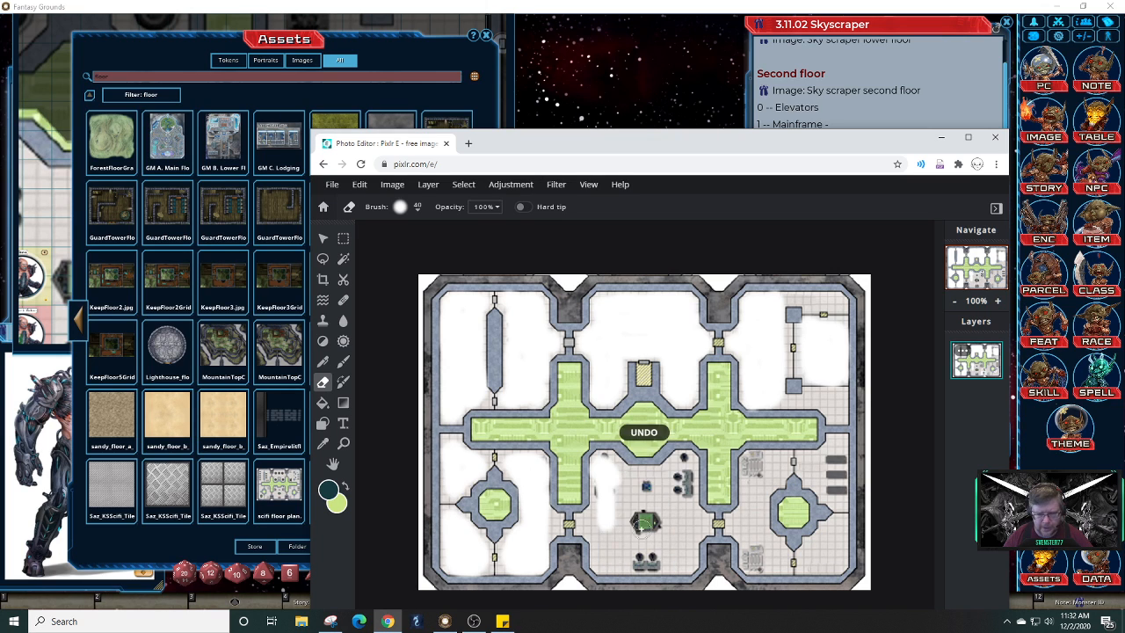
mouse_move(612, 472)
left_mouse_down()
mouse_move(685, 483)
mouse_move(627, 530)
mouse_move(632, 550)
mouse_move(617, 490)
mouse_move(615, 536)
mouse_move(594, 489)
mouse_move(605, 561)
mouse_move(681, 562)
mouse_move(683, 462)
left_mouse_up()
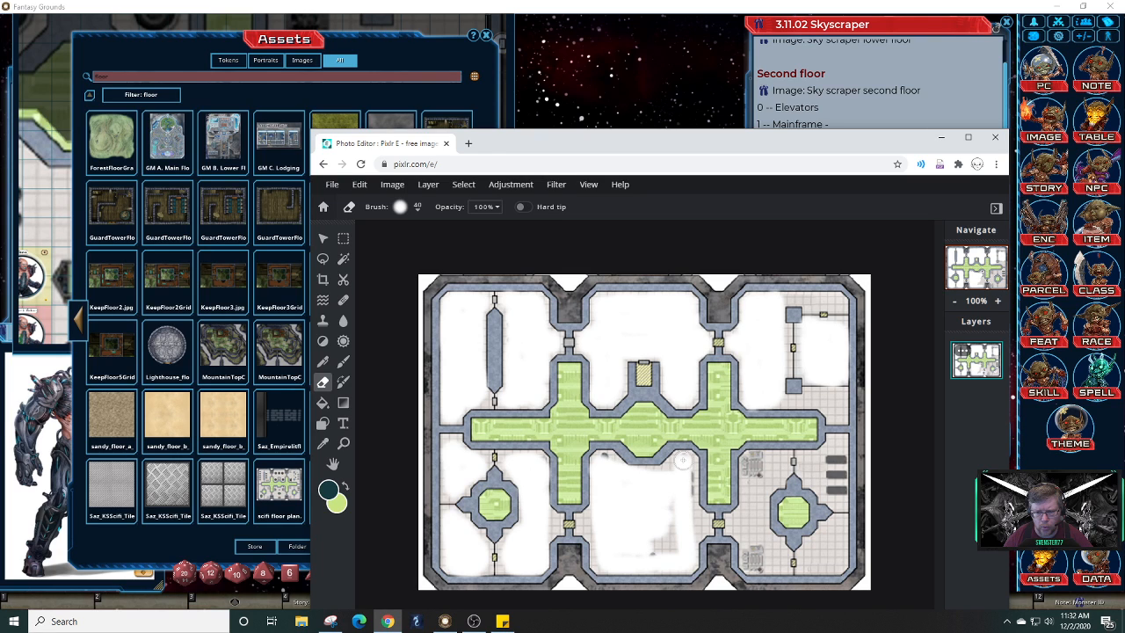
mouse_move(684, 458)
left_mouse_down()
mouse_move(688, 509)
mouse_move(649, 549)
mouse_move(664, 471)
left_mouse_up()
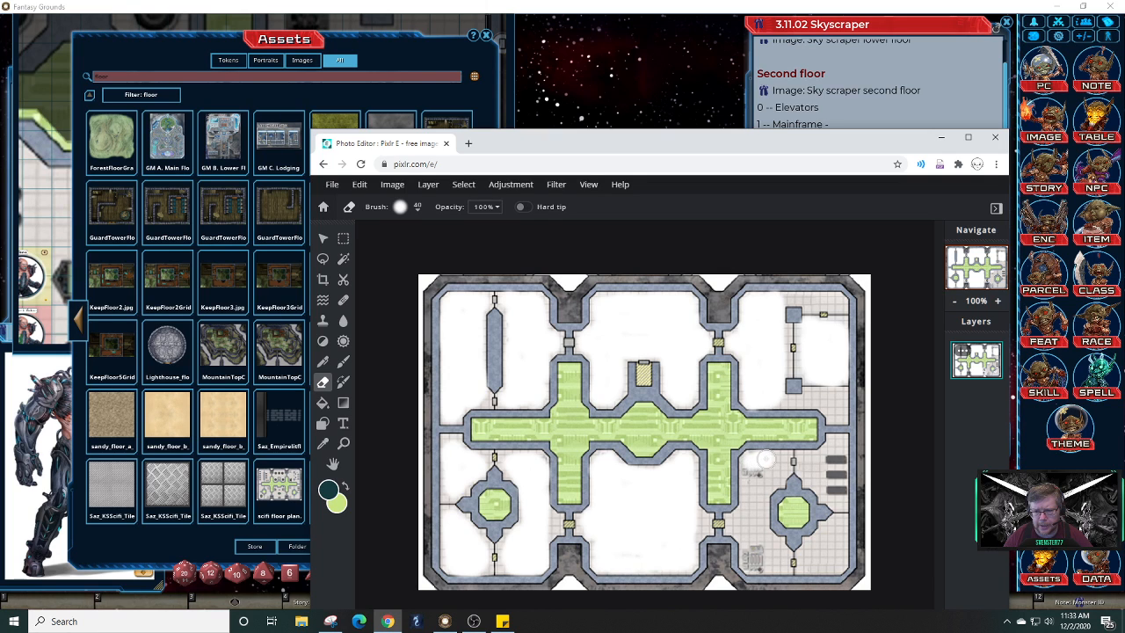
Erase the furniture and floor on both sides of the octagonal chamber in the lower-right room
mouse_move(774, 461)
left_mouse_down()
mouse_move(750, 476)
mouse_move(746, 520)
mouse_move(754, 560)
mouse_move(772, 563)
mouse_move(754, 494)
mouse_move(773, 475)
left_mouse_up()
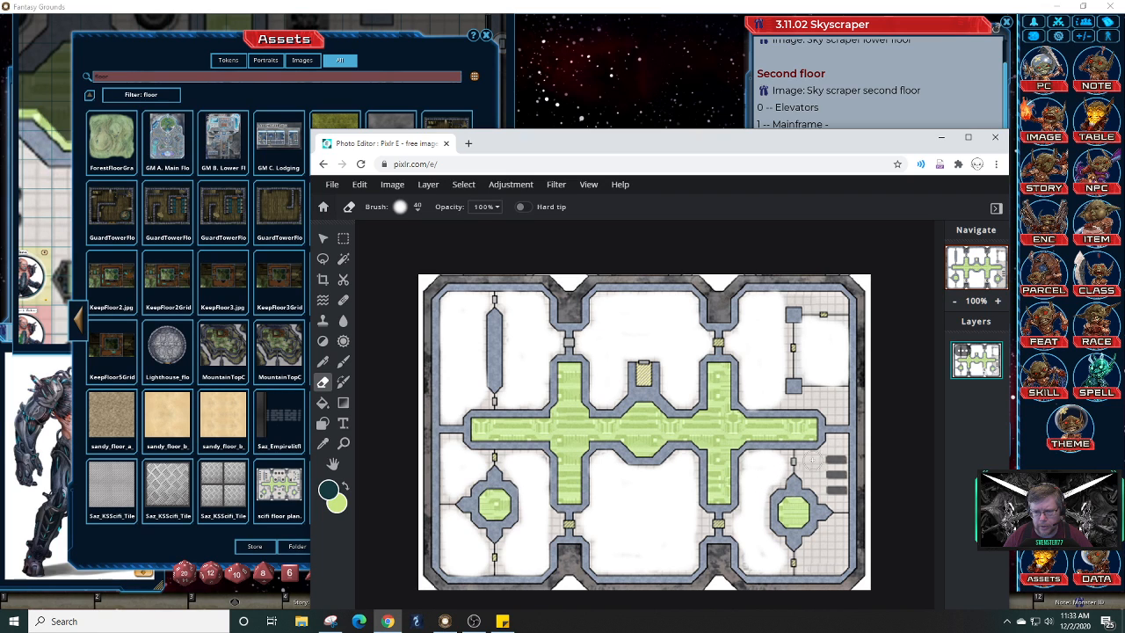
mouse_move(811, 463)
left_mouse_down()
mouse_move(836, 446)
mouse_move(838, 496)
mouse_move(814, 473)
mouse_move(822, 486)
left_mouse_up()
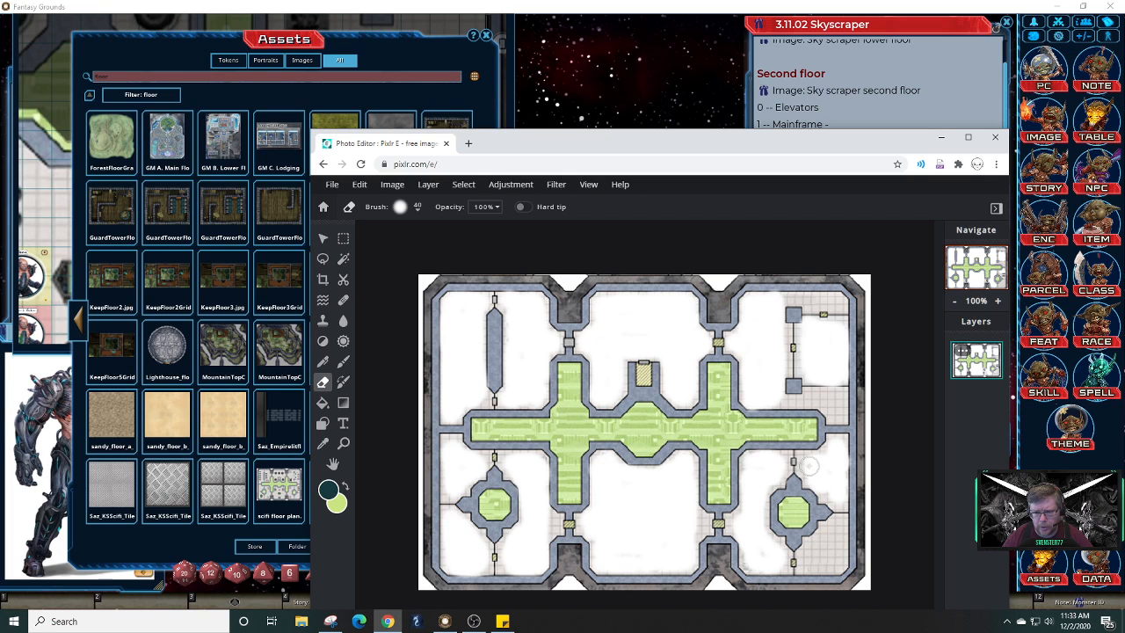
mouse_move(842, 532)
left_mouse_down()
mouse_move(814, 559)
mouse_move(831, 563)
mouse_move(837, 533)
left_mouse_up()
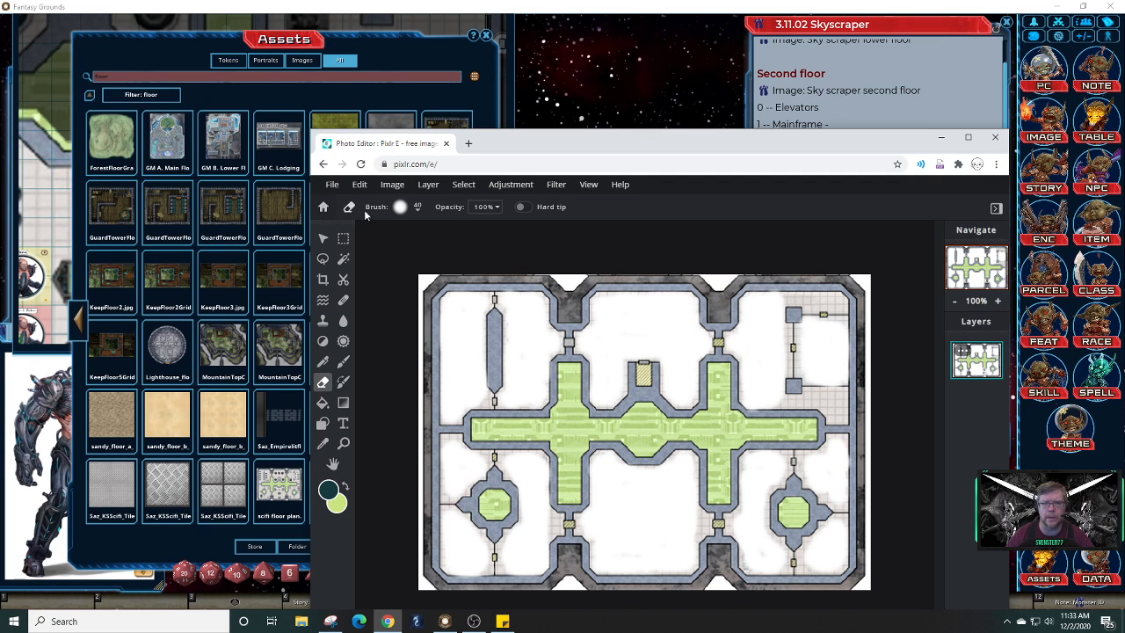
Save the edited floor plan as a JPG named "scifi floor plan 1" in the FG Maps folder inside Pictures
left_click(333, 184)
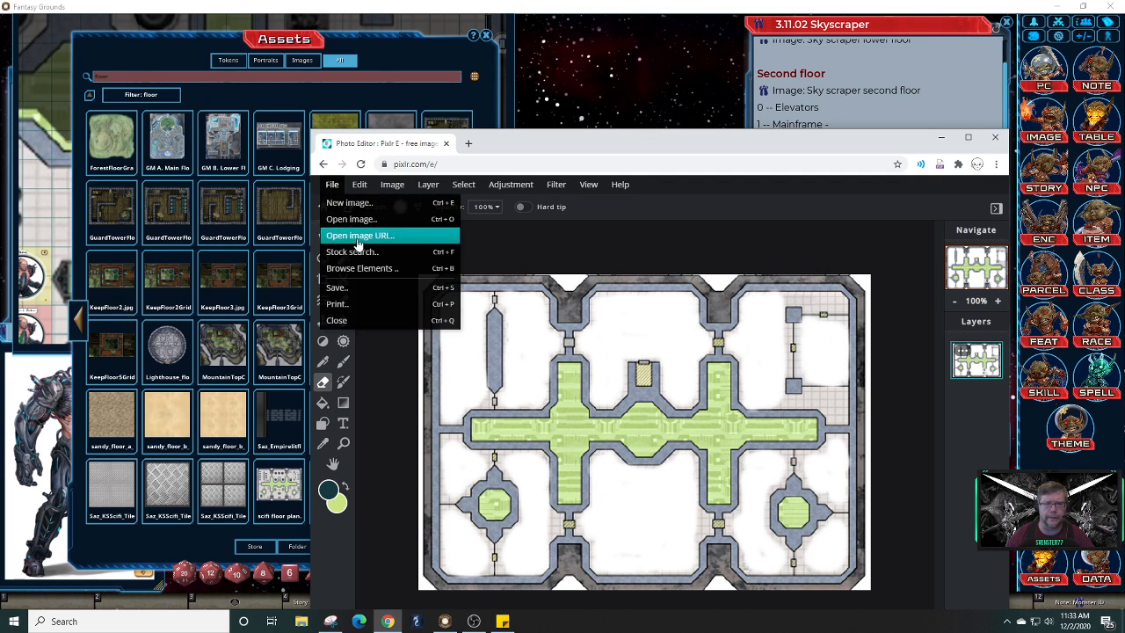
left_click(363, 290)
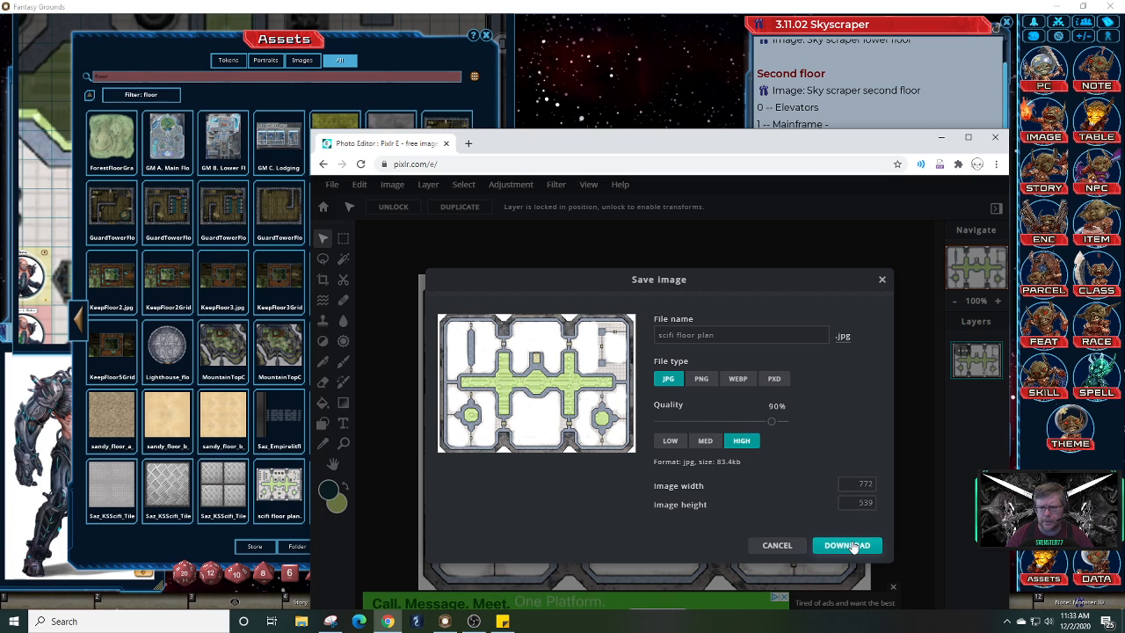
left_click(727, 334)
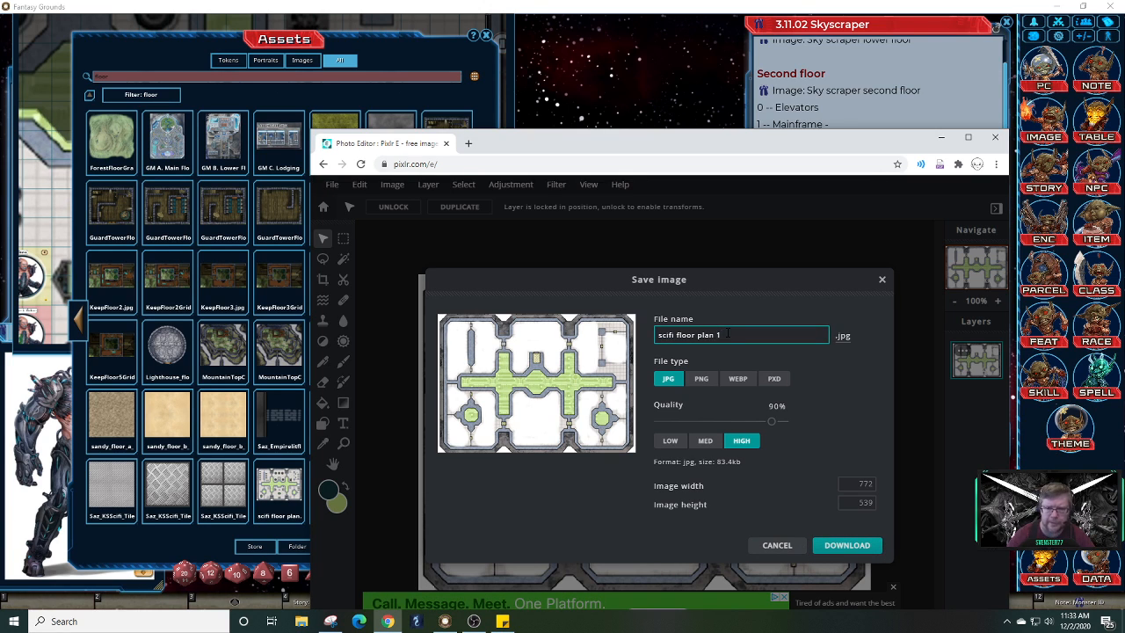
left_click(845, 544)
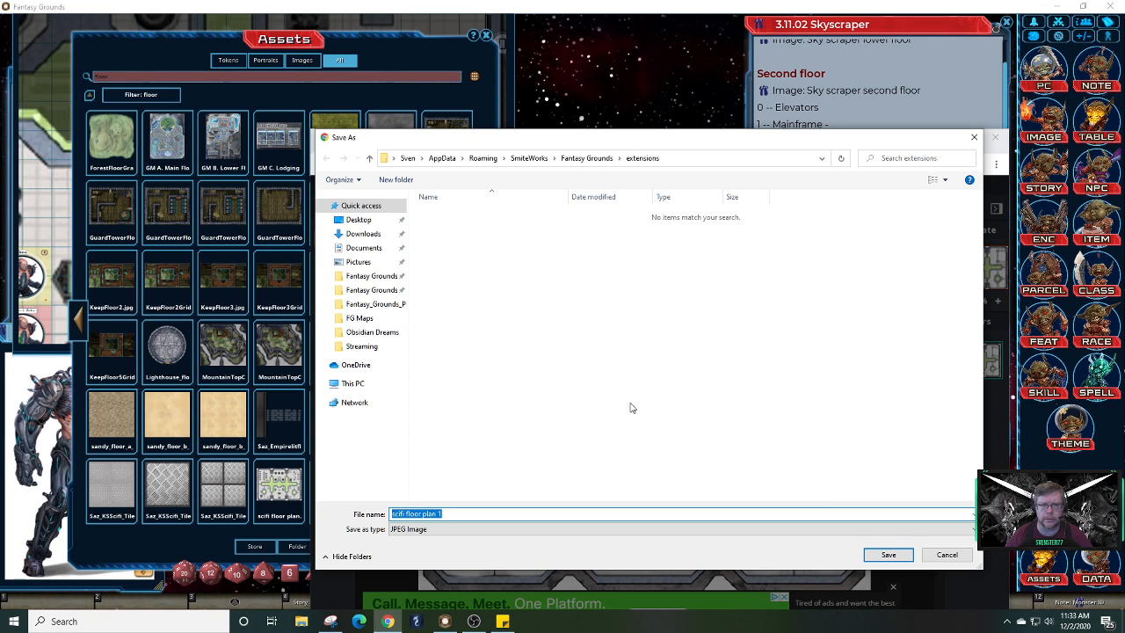
left_click(371, 263)
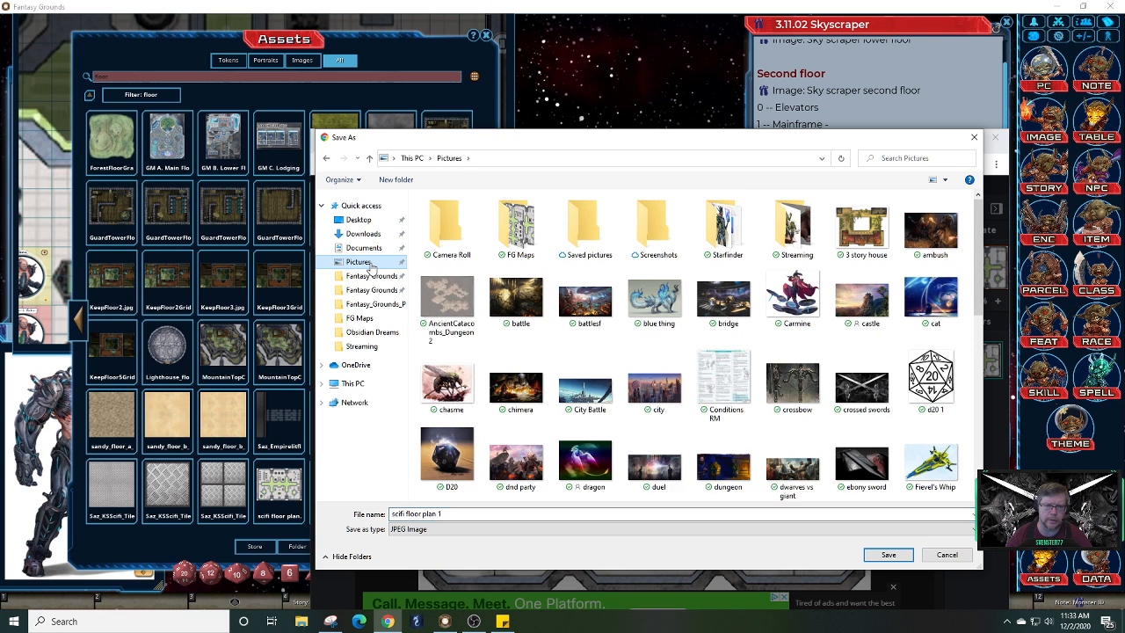
double_click(517, 228)
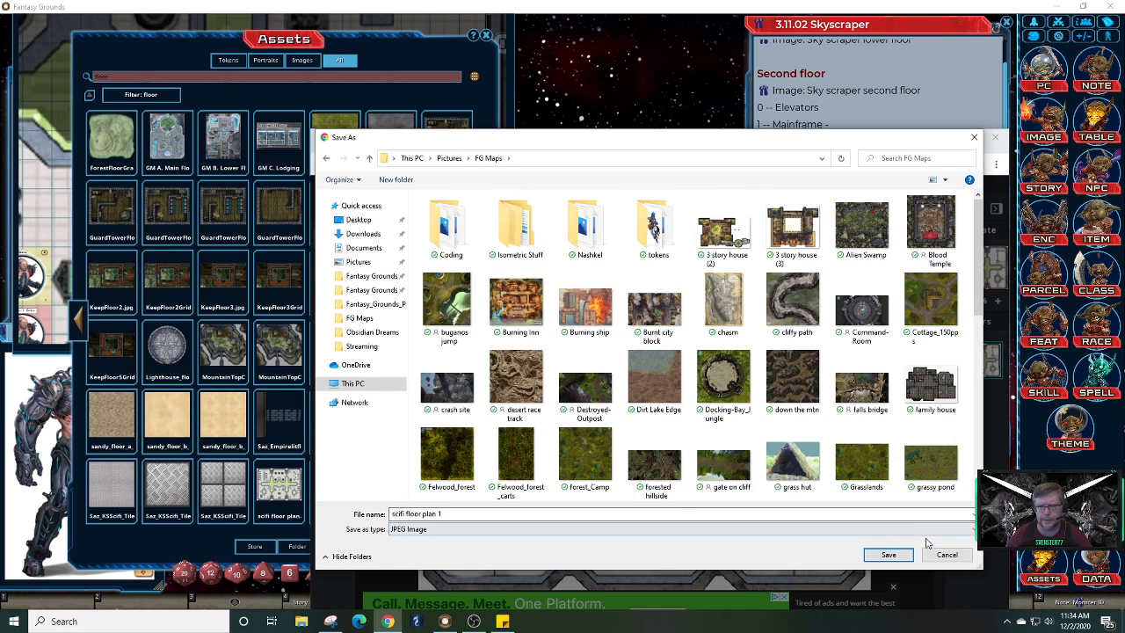
left_click(890, 556)
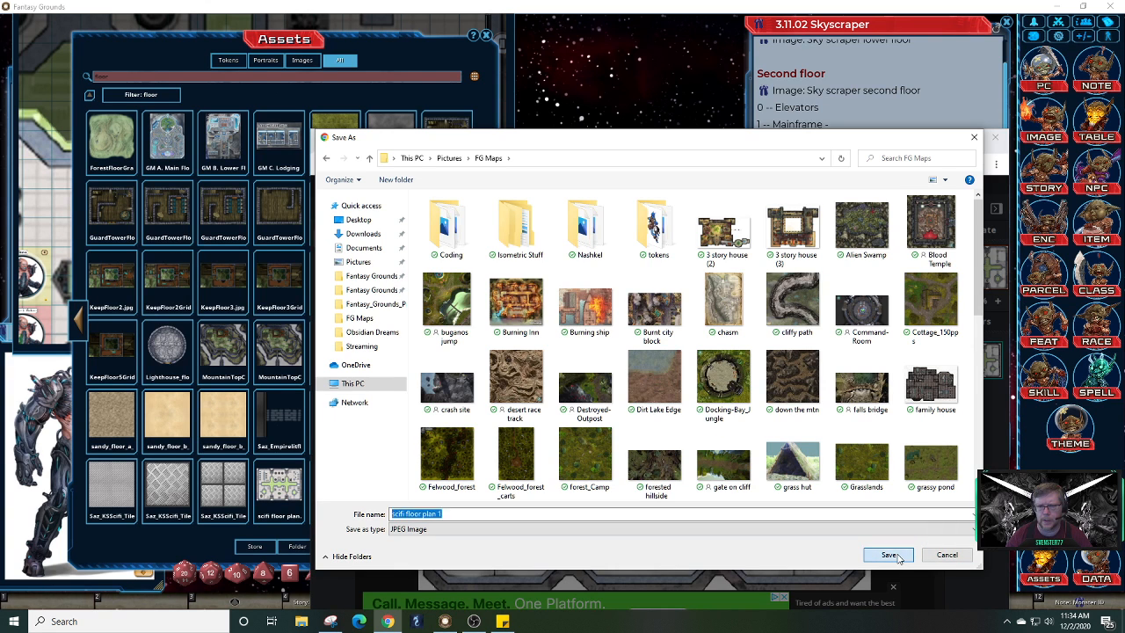
left_click(883, 282)
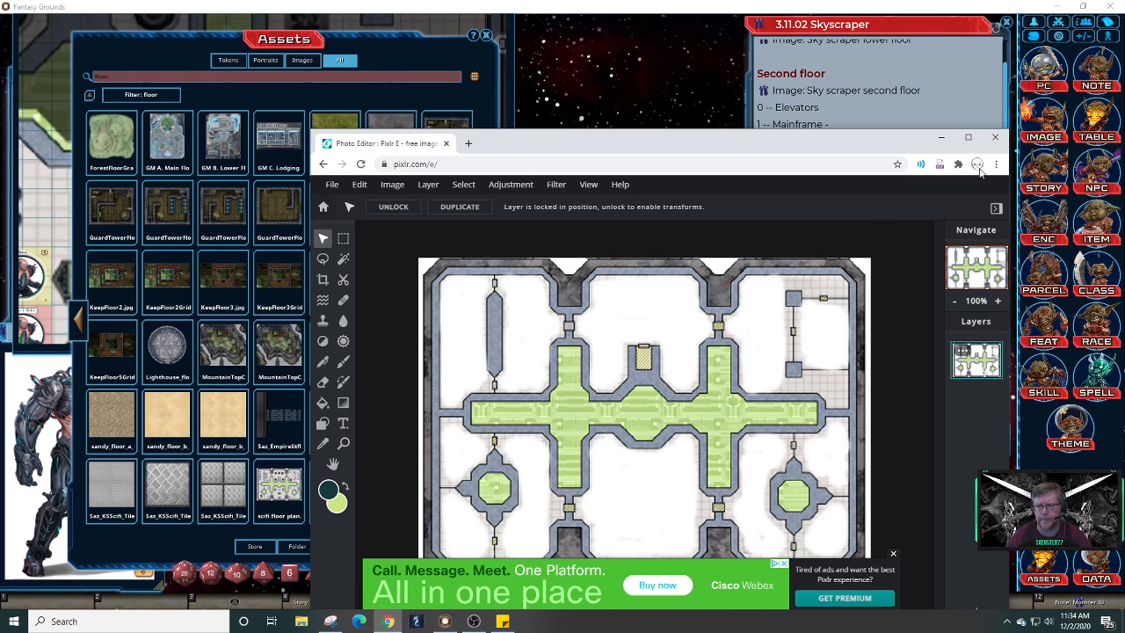
Close the Pixlr E browser window and the Assets window in Fantasy Grounds
left_click(995, 138)
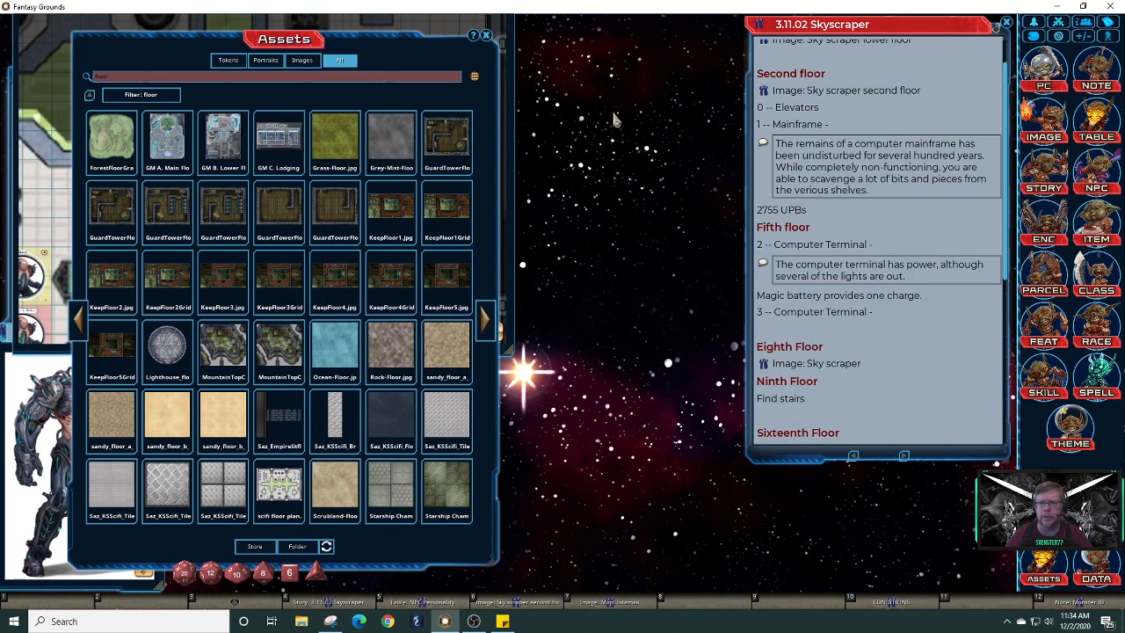
left_click(486, 35)
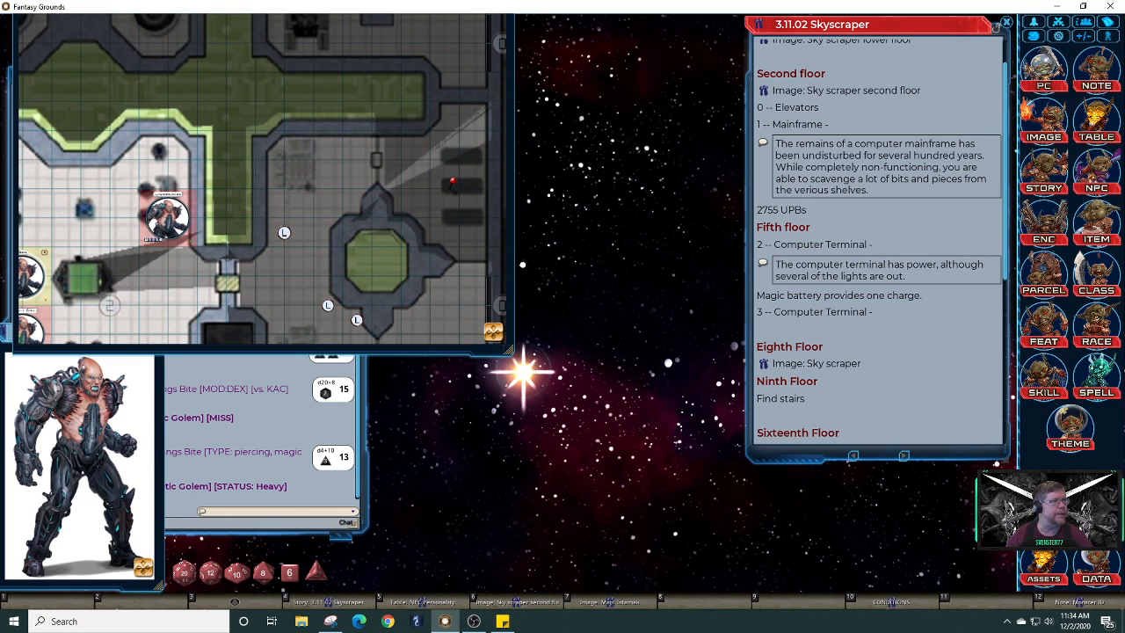
key("alt+Tab")
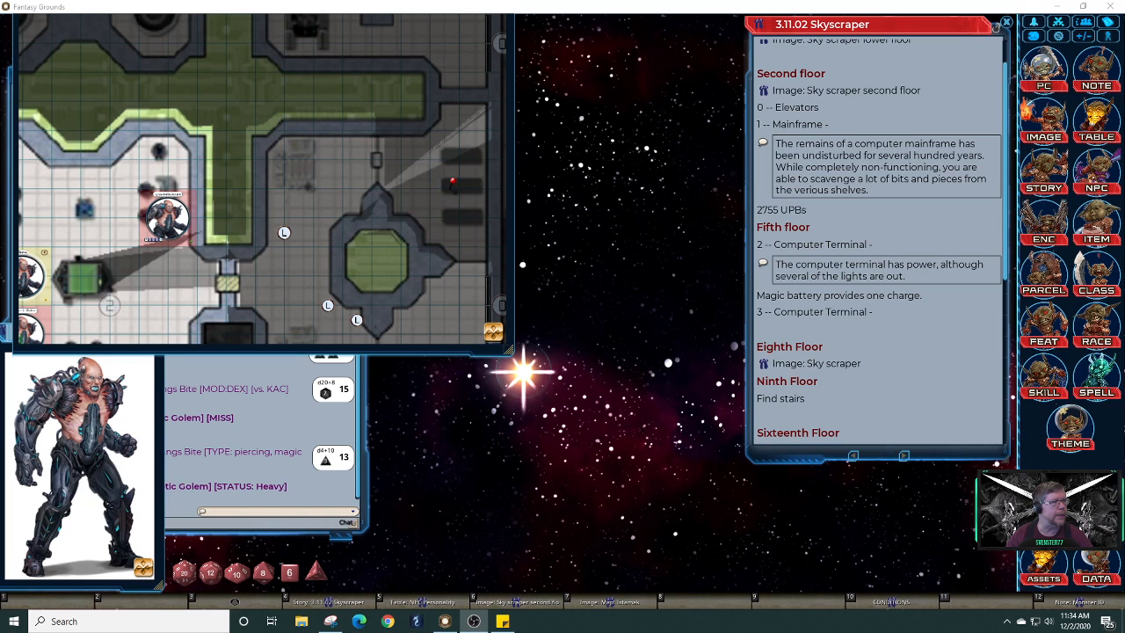